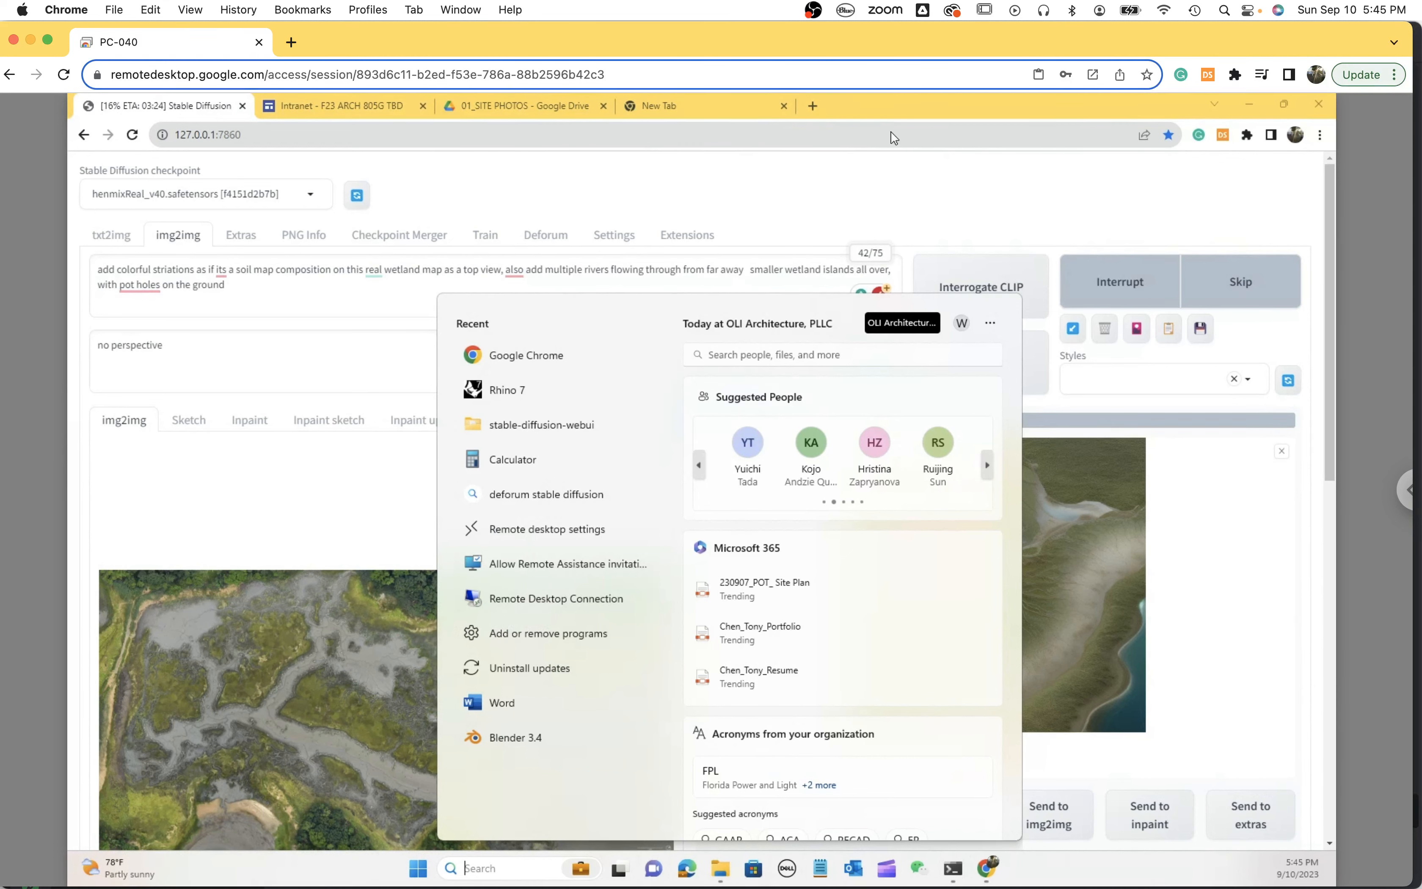
Open the stable-diffusion-webui folder from the recent items, locate and select webui.bat, and minimize the folder window.
{"action": "left_click", "coordinate": [910, 203]}
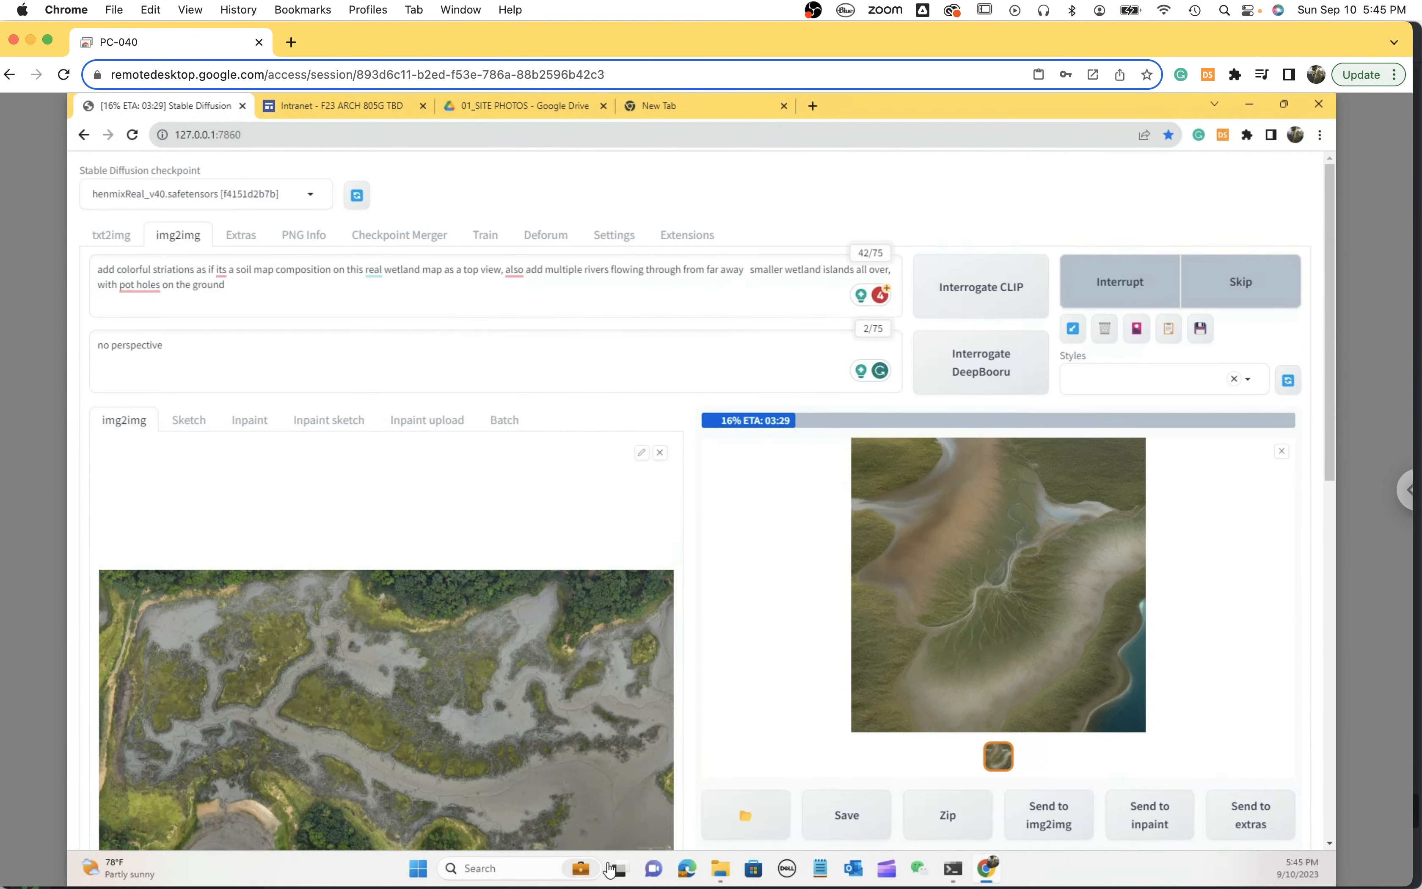
{"action": "left_click", "coordinate": [518, 864]}
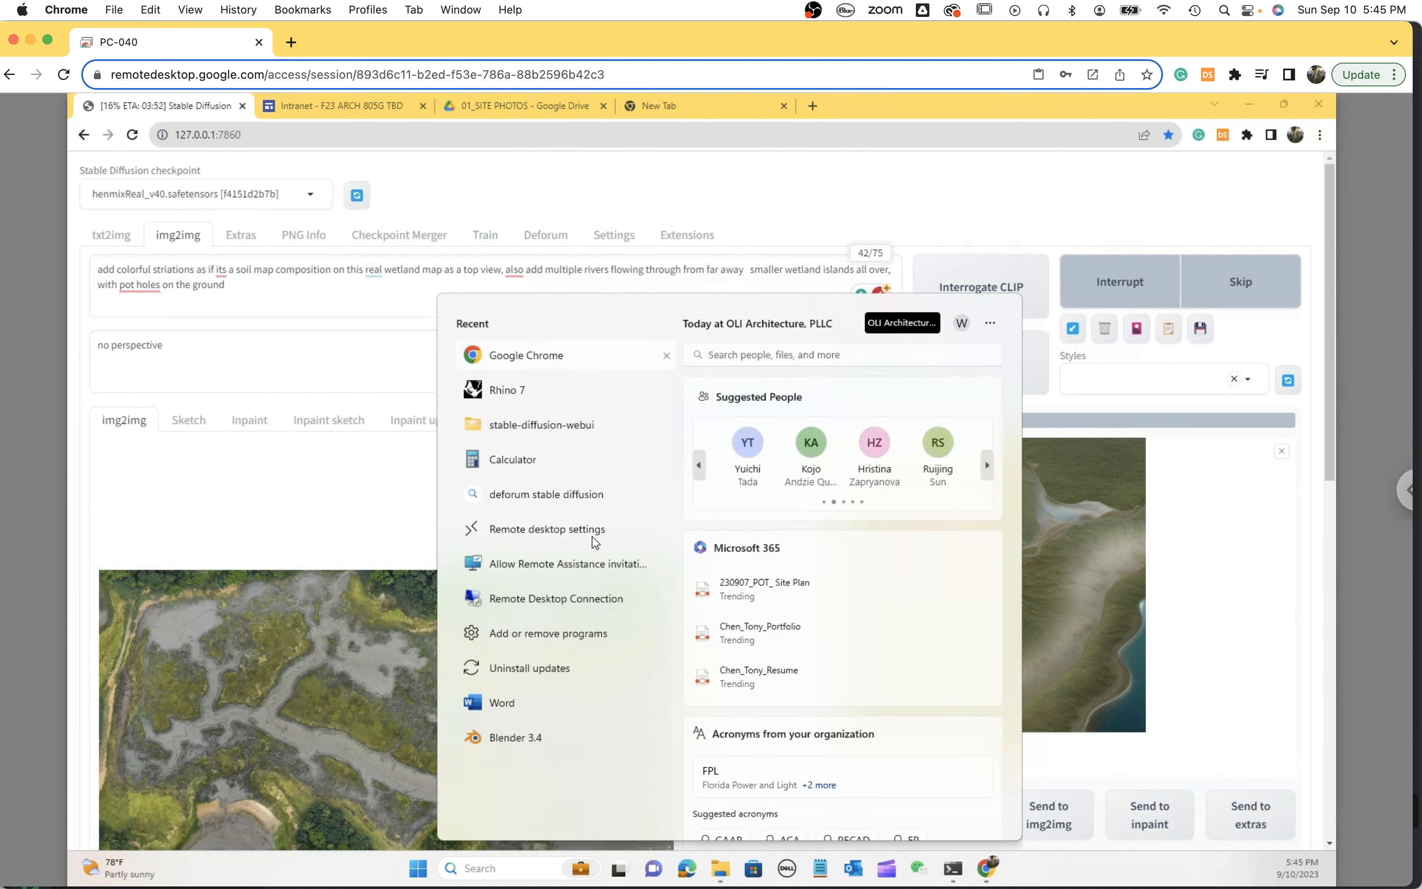
{"action": "left_click", "coordinate": [555, 431]}
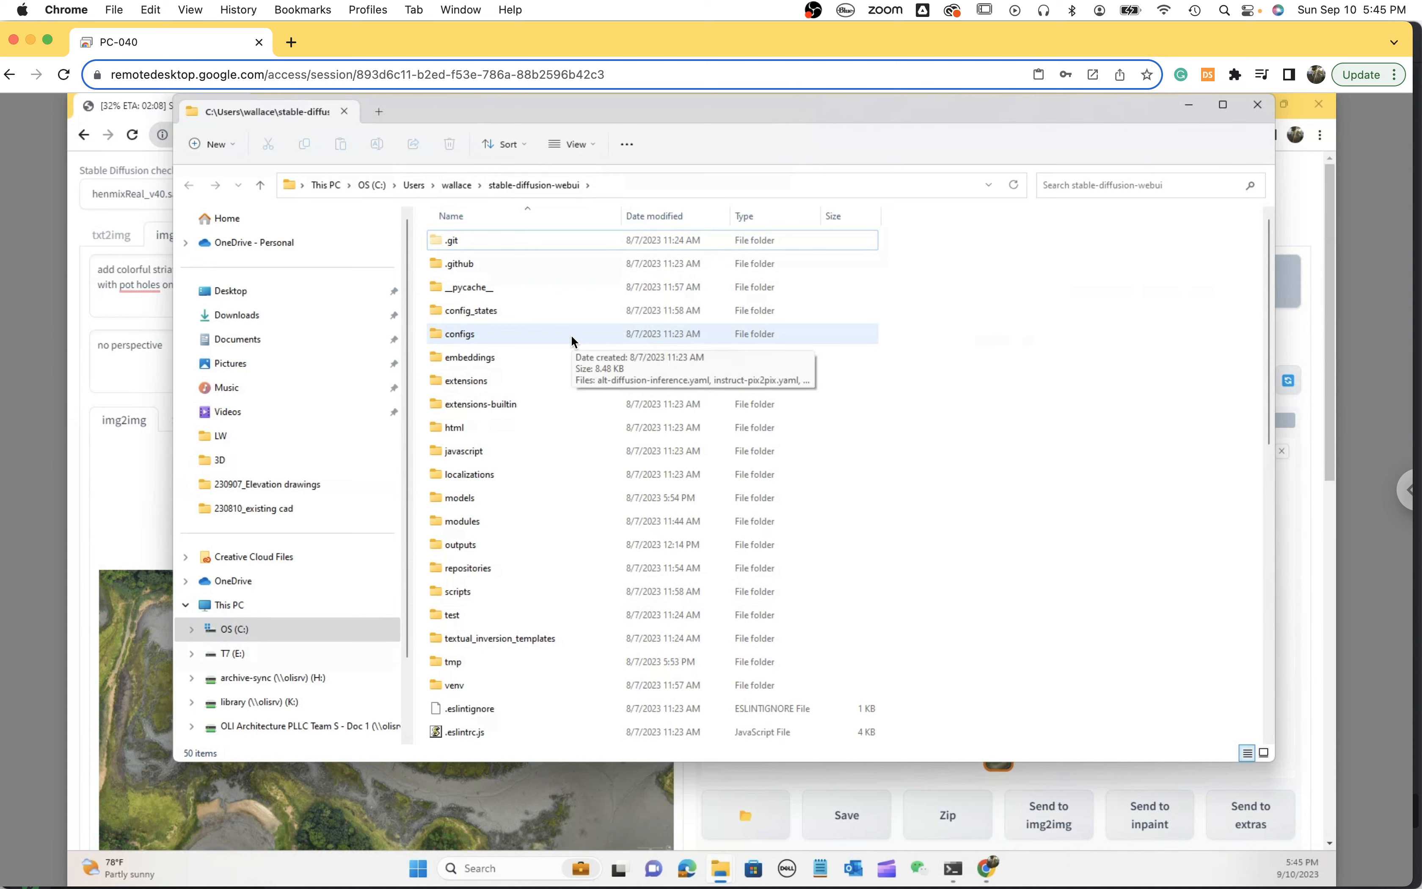
{"action": "scroll", "coordinate": [482, 608], "scroll_direction": "down", "scroll_amount": 4}
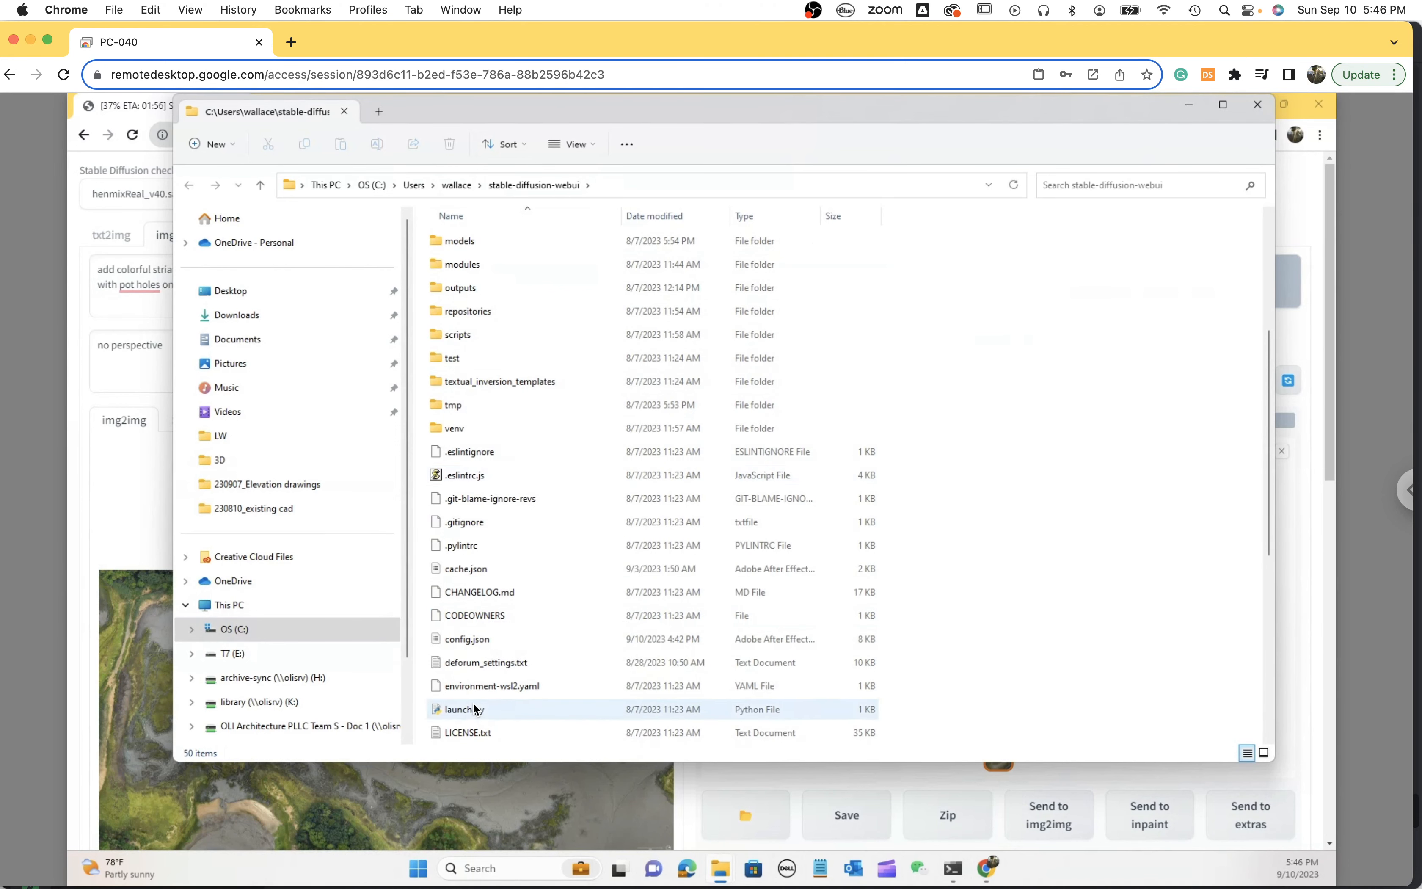
{"action": "scroll", "coordinate": [473, 702], "scroll_direction": "down", "scroll_amount": 6}
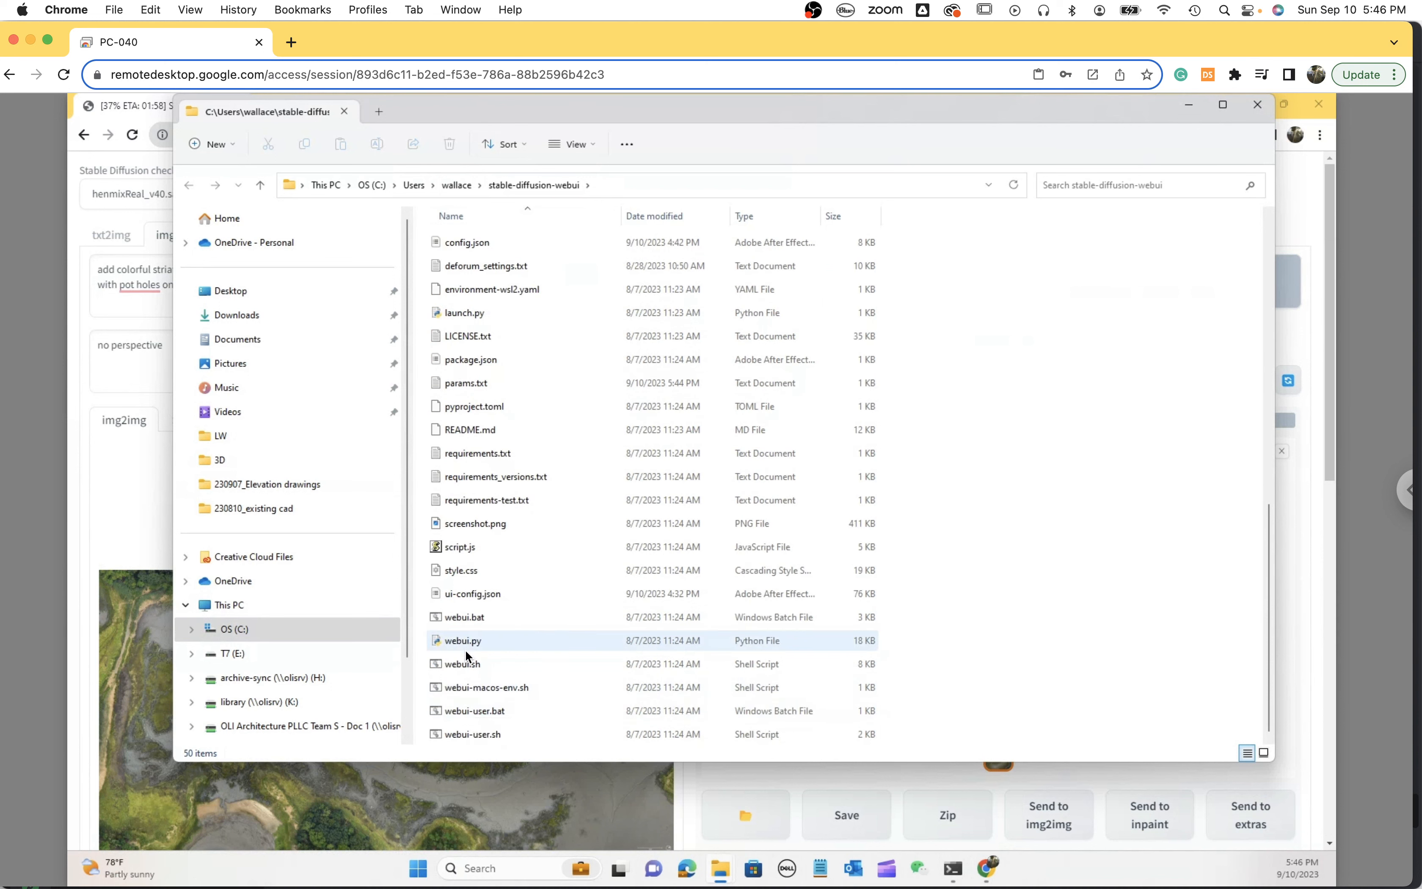
{"action": "left_click", "coordinate": [445, 617]}
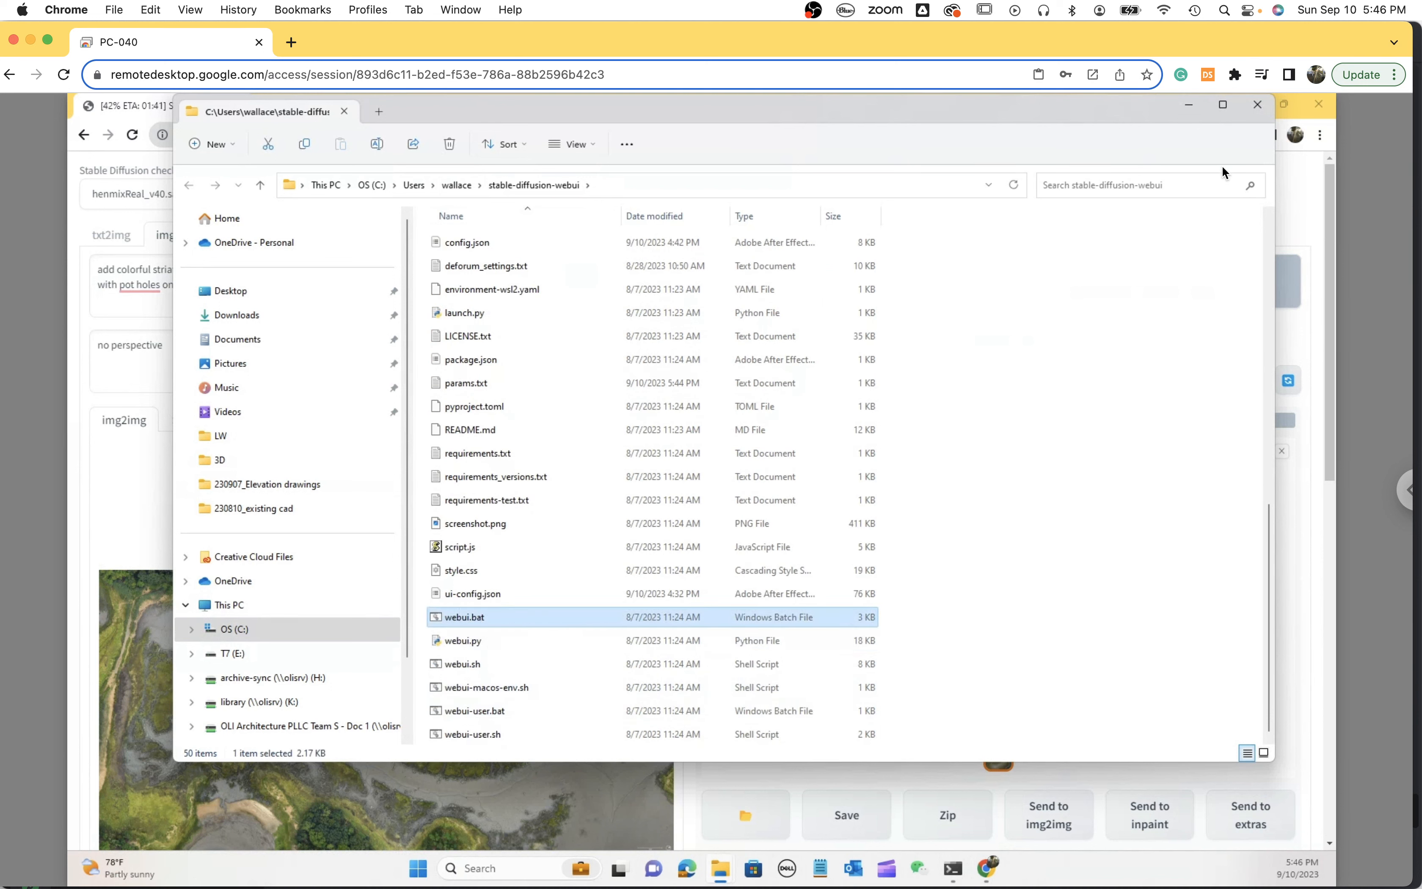
{"action": "left_click", "coordinate": [1195, 110]}
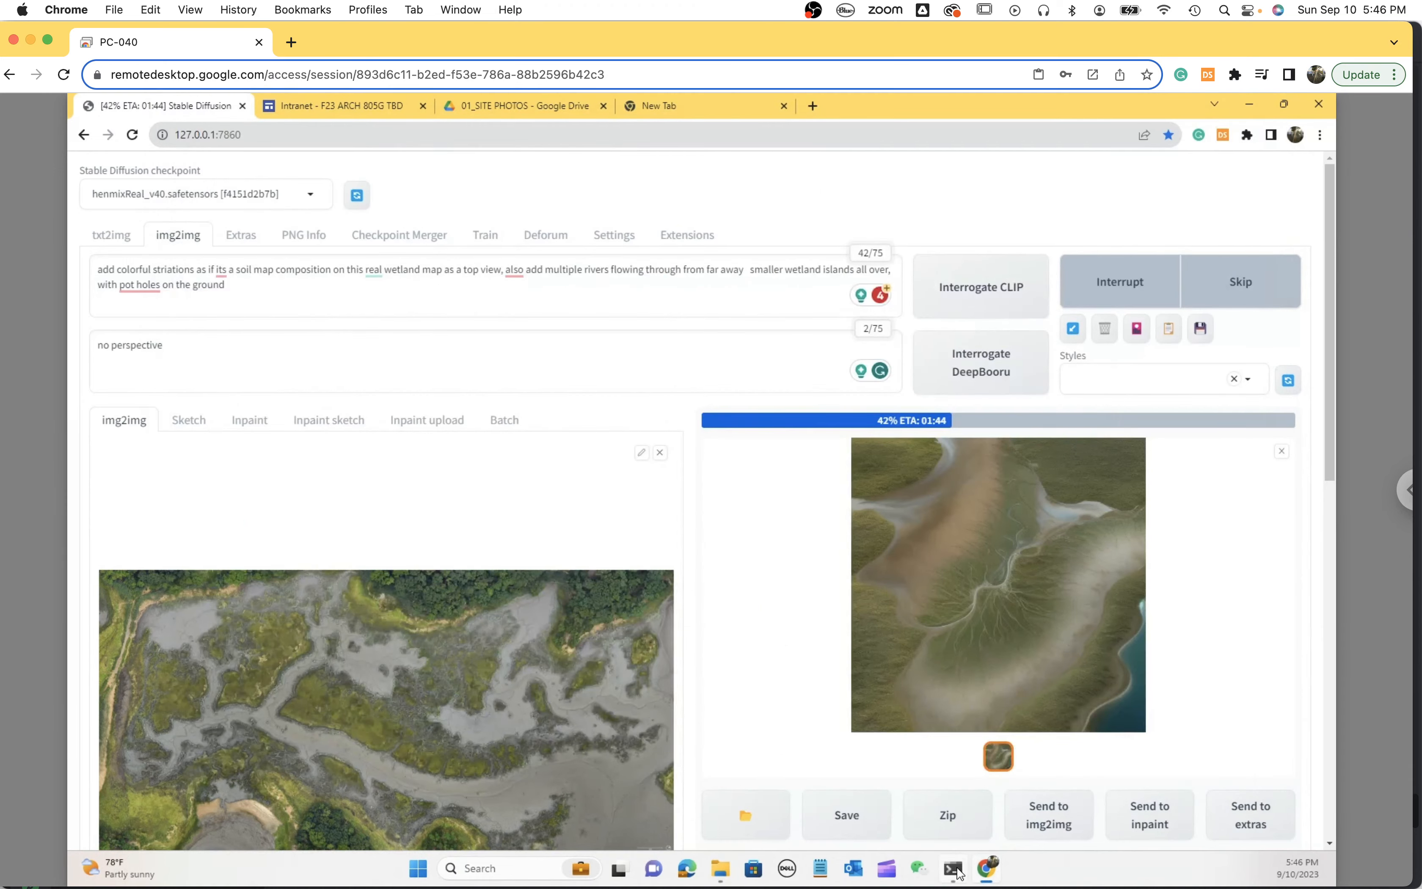
{"action": "left_click", "coordinate": [953, 869]}
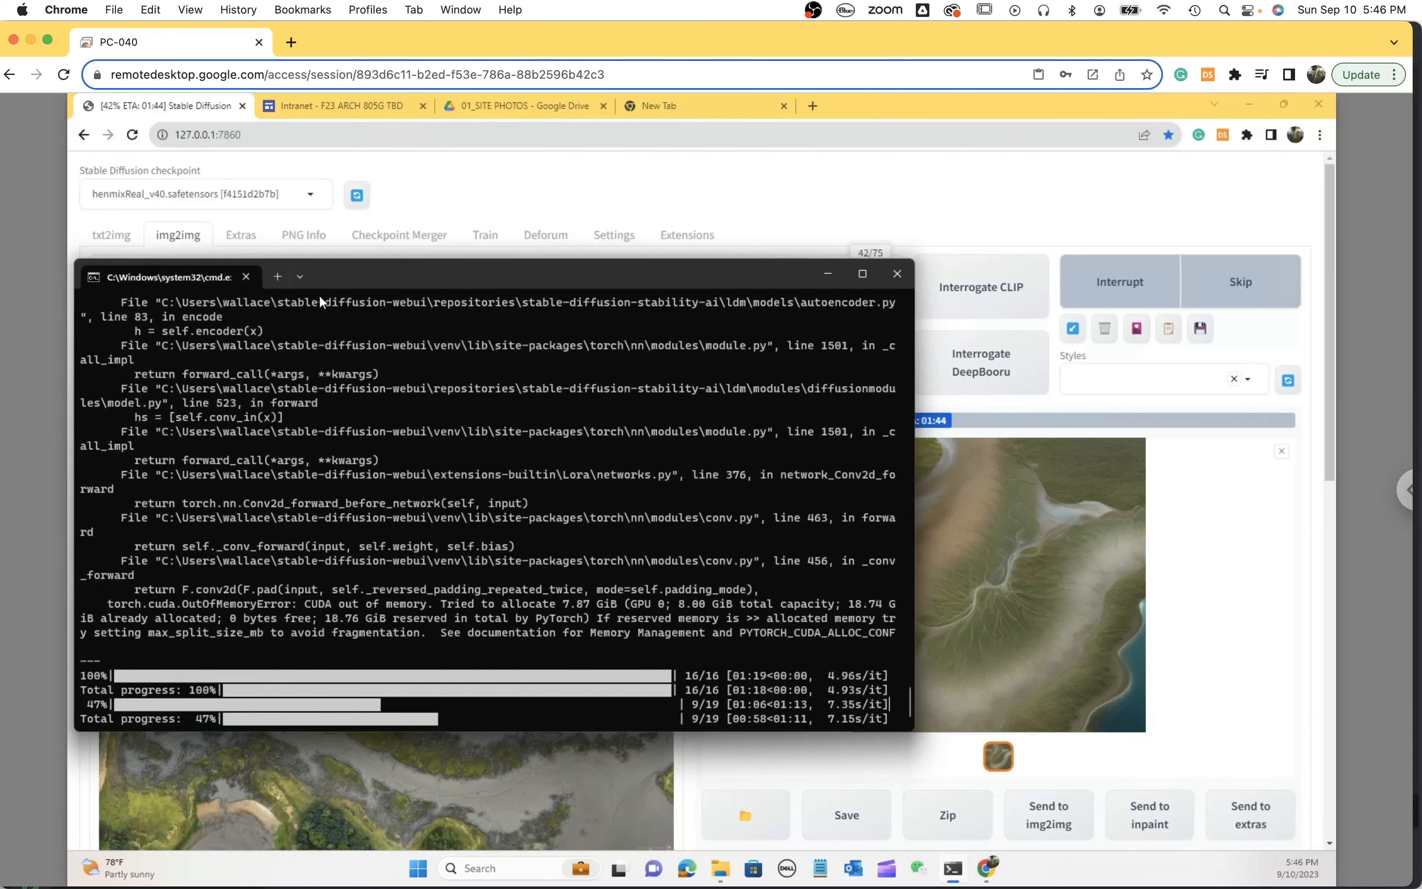
{"action": "left_click_drag", "start_coordinate": [331, 277], "coordinate": [458, 272]}
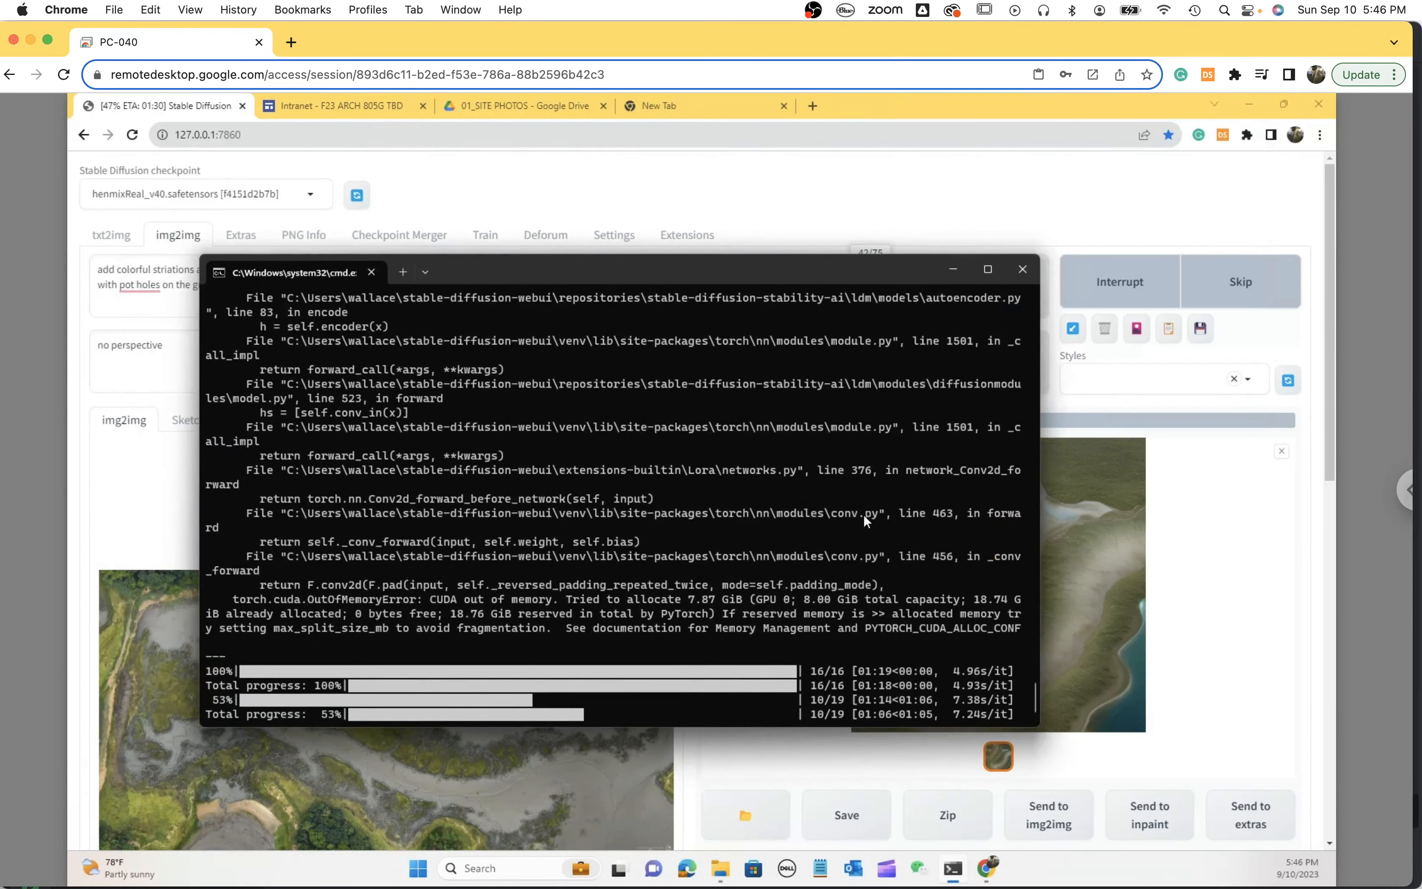
{"action": "scroll", "coordinate": [574, 329], "scroll_direction": "up", "scroll_amount": 3}
{"action": "scroll", "coordinate": [573, 331], "scroll_direction": "up", "scroll_amount": 20}
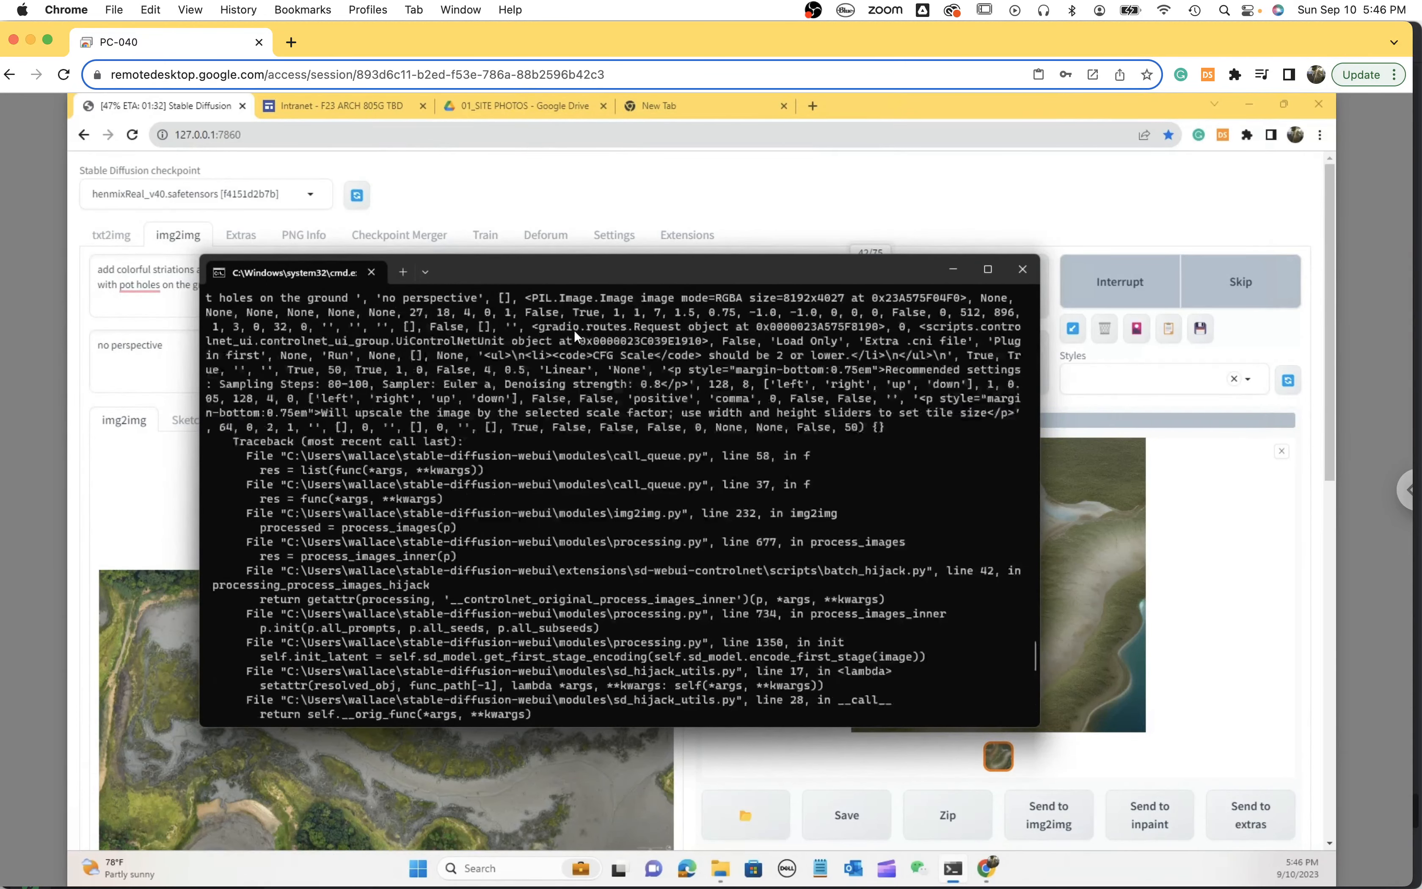
{"action": "scroll", "coordinate": [574, 330], "scroll_direction": "up", "scroll_amount": 7}
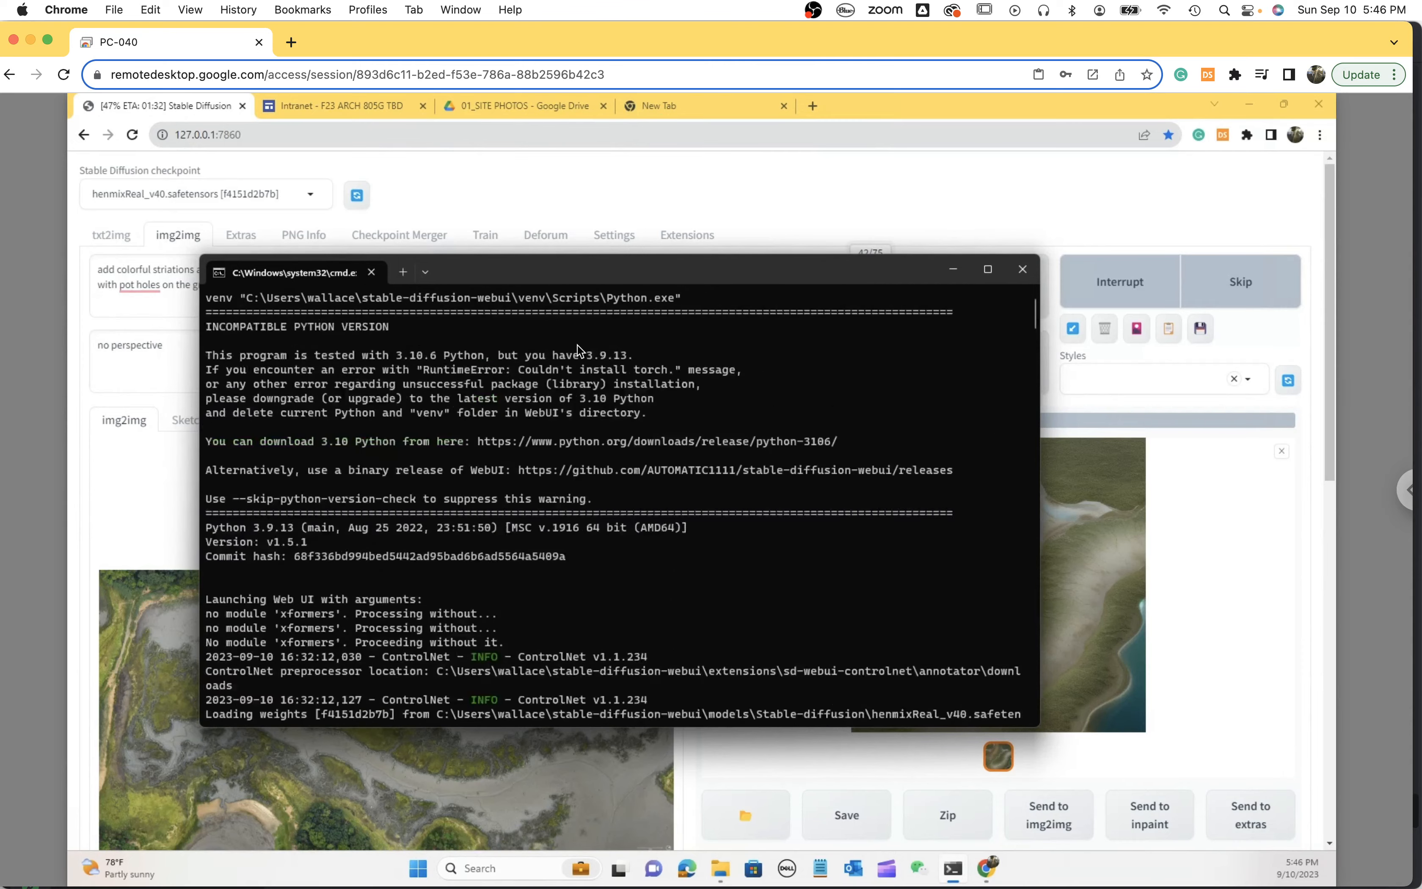
{"action": "scroll", "coordinate": [580, 432], "scroll_direction": "down", "scroll_amount": 20}
{"action": "scroll", "coordinate": [582, 433], "scroll_direction": "up", "scroll_amount": 20}
{"action": "scroll", "coordinate": [596, 524], "scroll_direction": "down", "scroll_amount": 6}
{"action": "scroll", "coordinate": [596, 524], "scroll_direction": "down", "scroll_amount": 3}
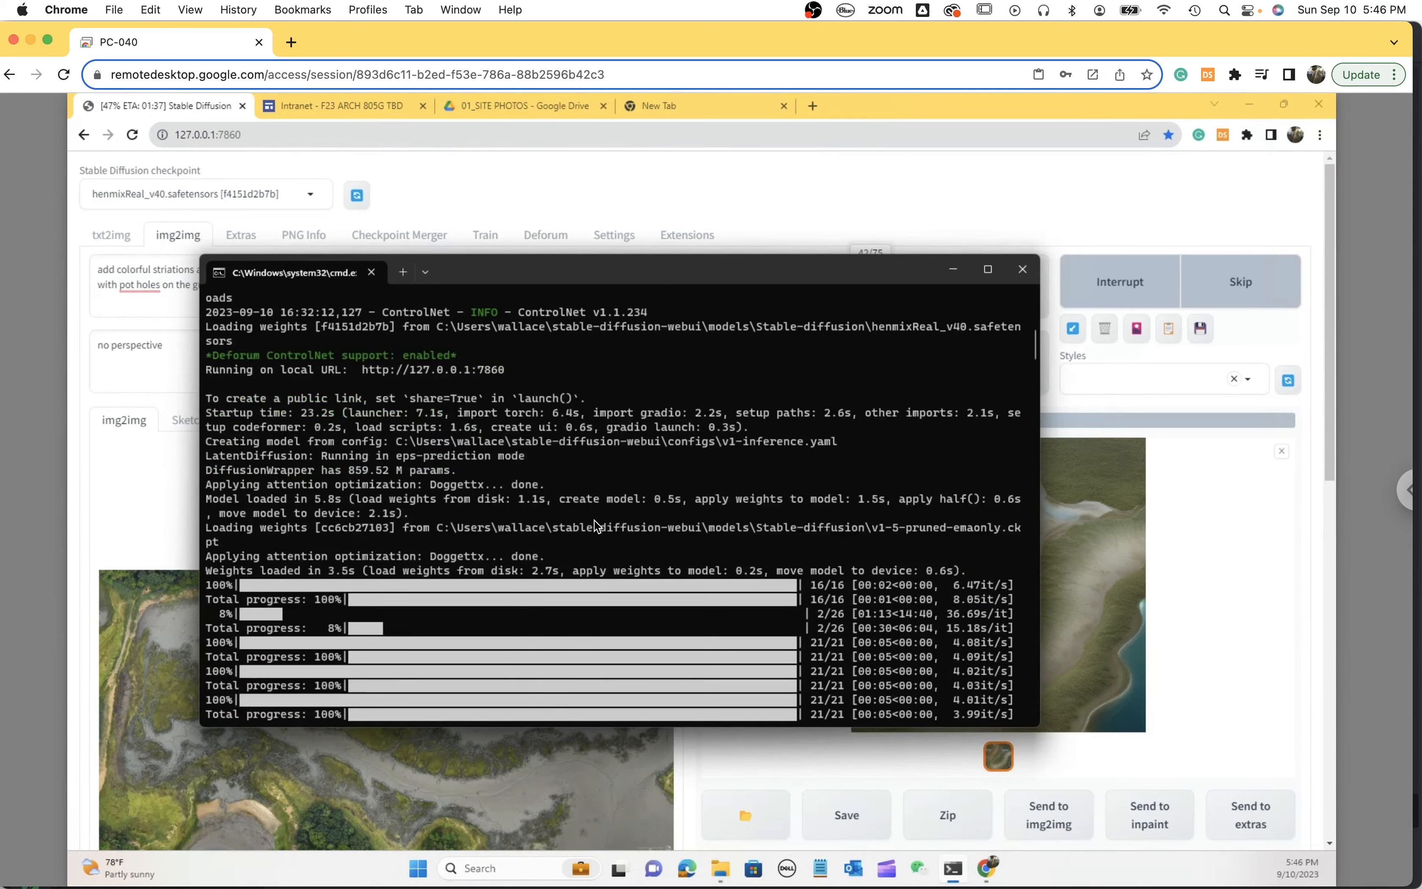
{"action": "left_click_drag", "start_coordinate": [538, 376], "coordinate": [366, 373]}
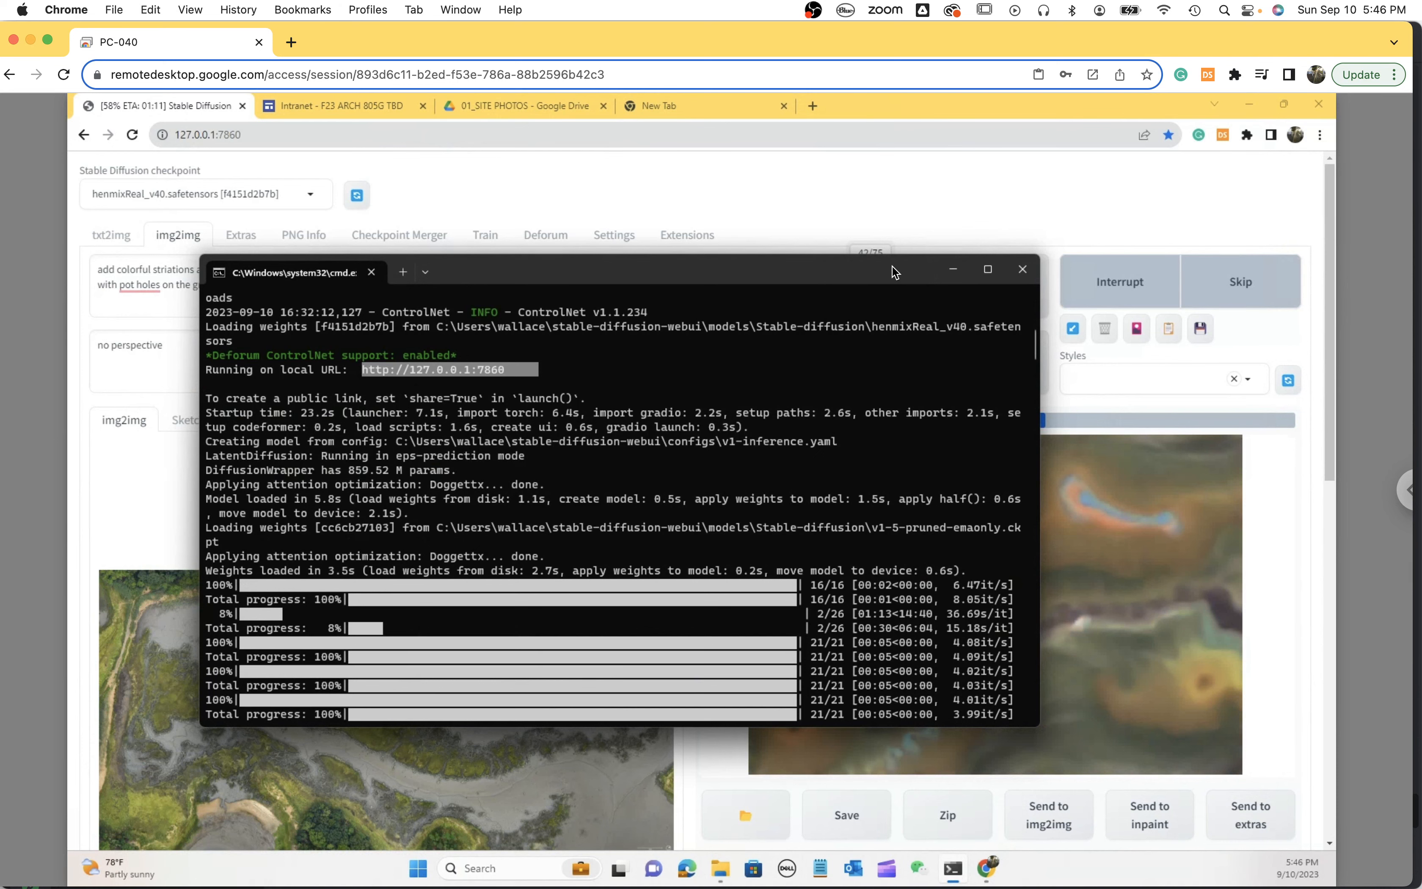
{"action": "left_click", "coordinate": [953, 269]}
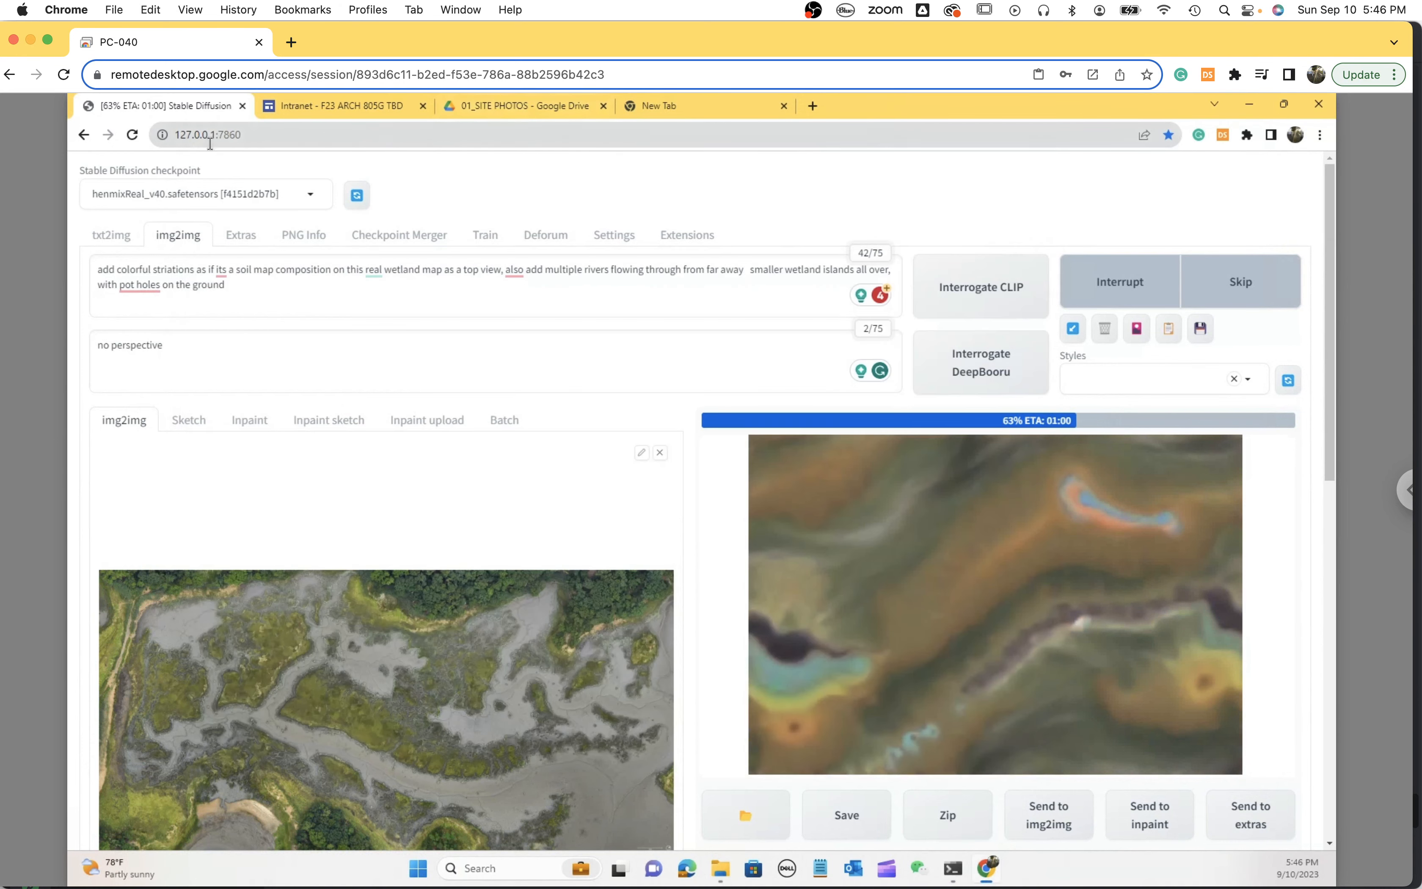
Highlight the address 127.0.0.1:7860 in the remote browser and look over the img2img page's generation settings.
{"action": "left_click", "coordinate": [234, 129]}
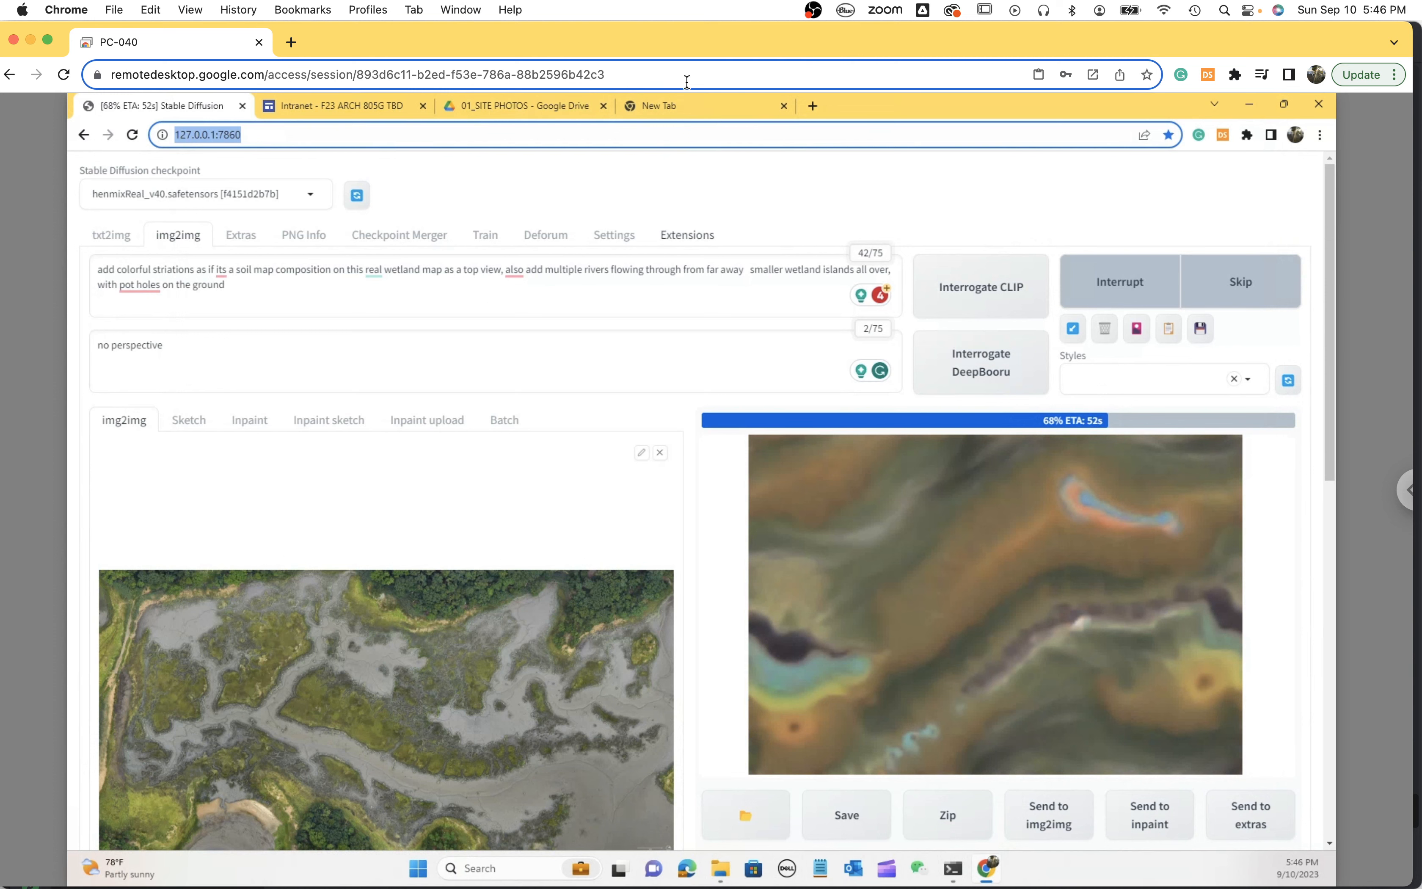
{"action": "left_click", "coordinate": [812, 186]}
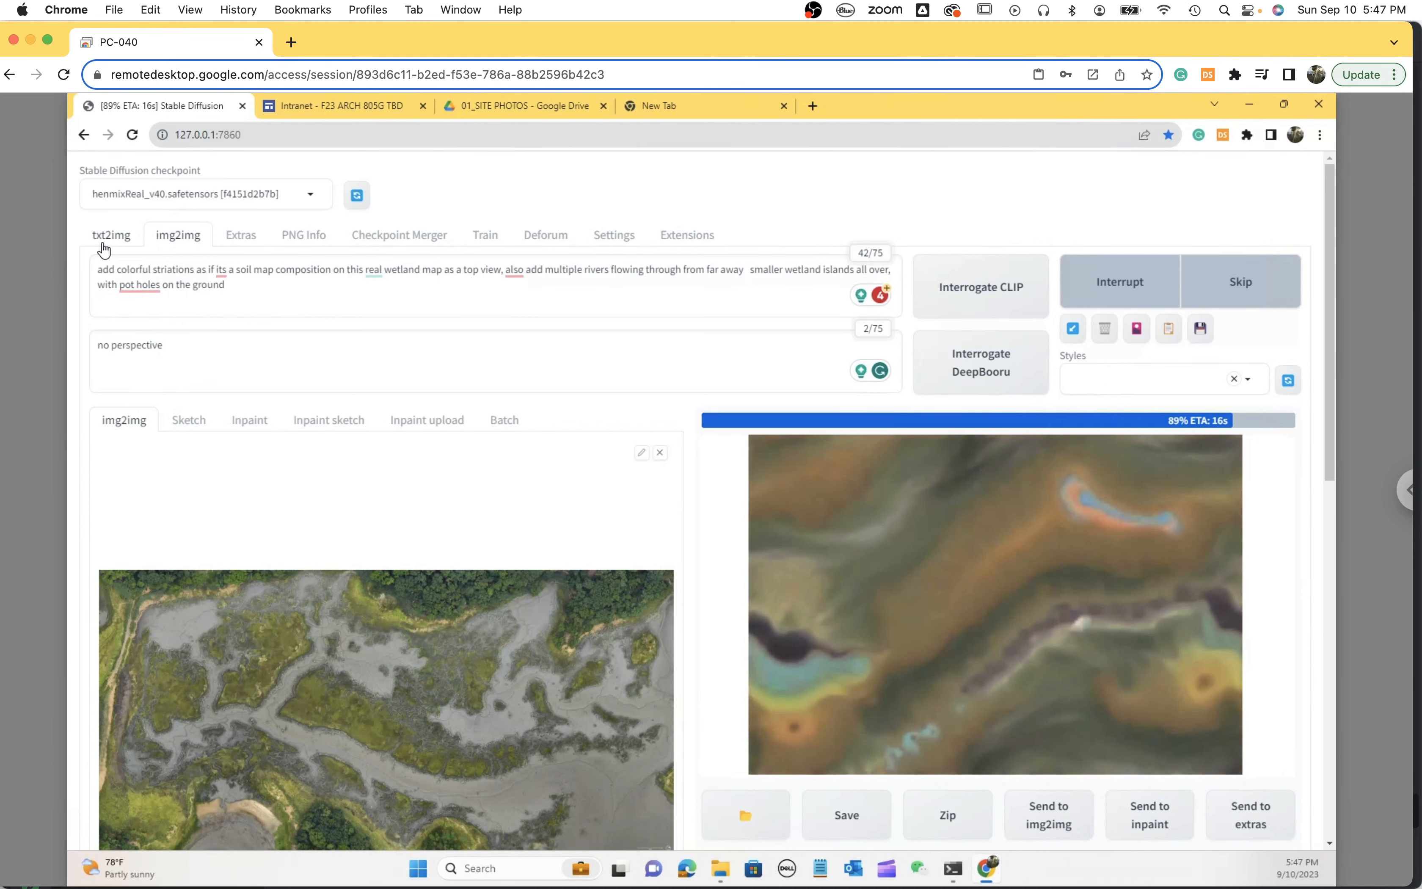
{"action": "scroll", "coordinate": [684, 673], "scroll_direction": "down", "scroll_amount": 8}
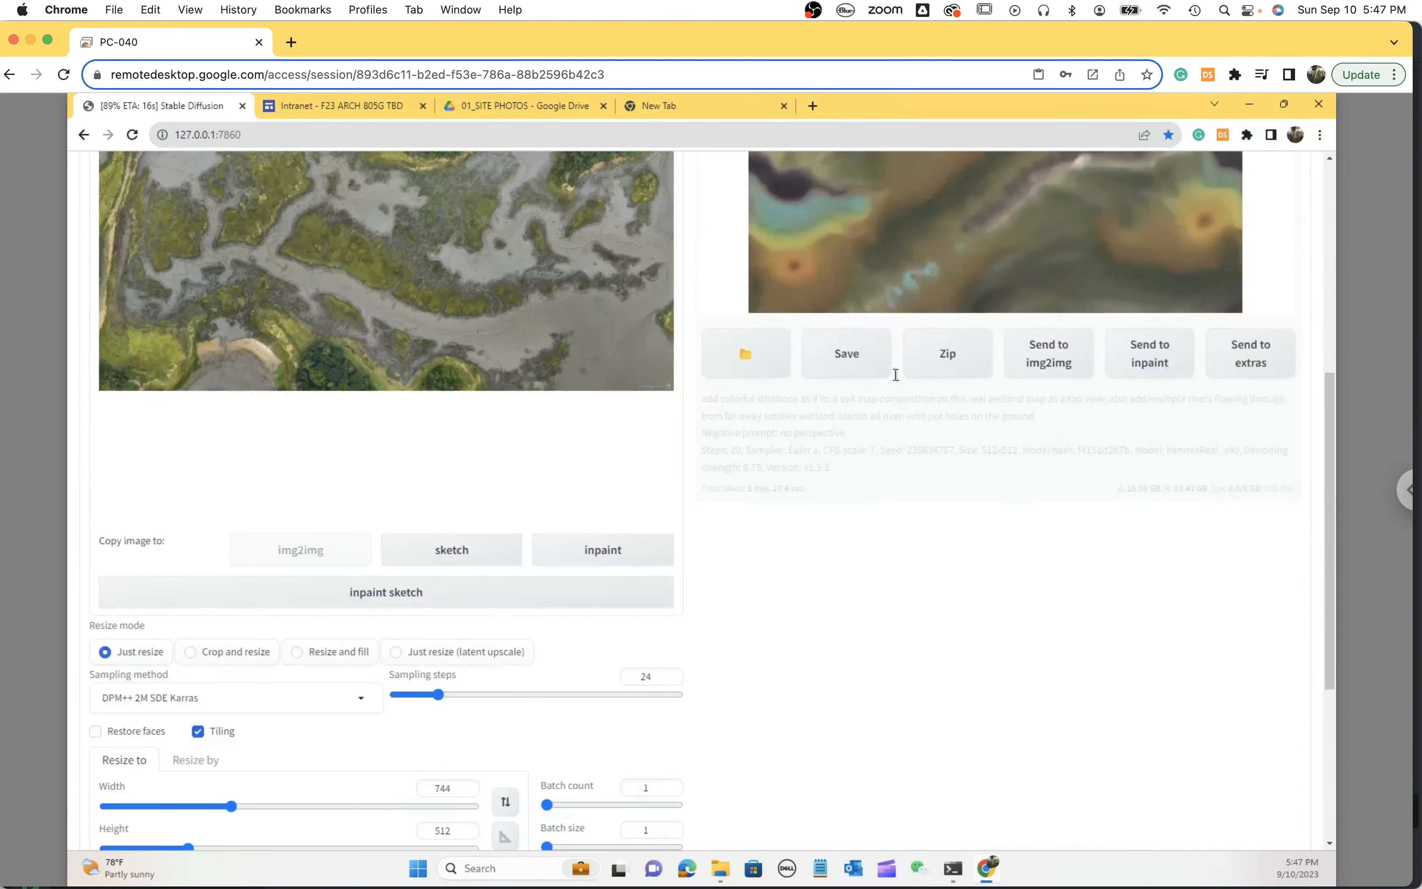
{"action": "scroll", "coordinate": [875, 588], "scroll_direction": "up", "scroll_amount": 8}
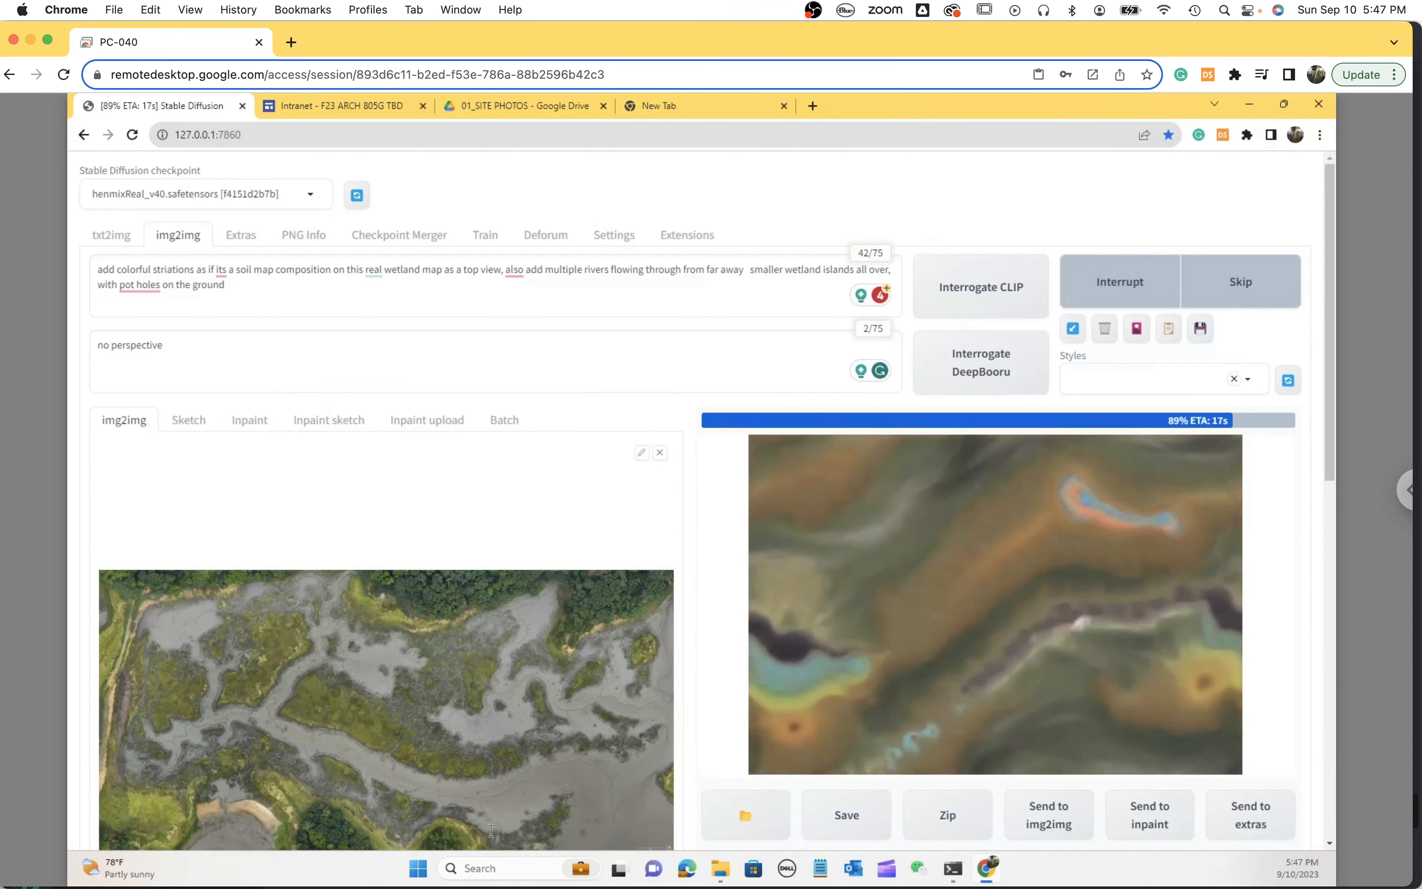
Bring up the folder window with the generated images, go up to outputs and open img2img-images.
{"action": "mouse_move", "coordinate": [730, 875]}
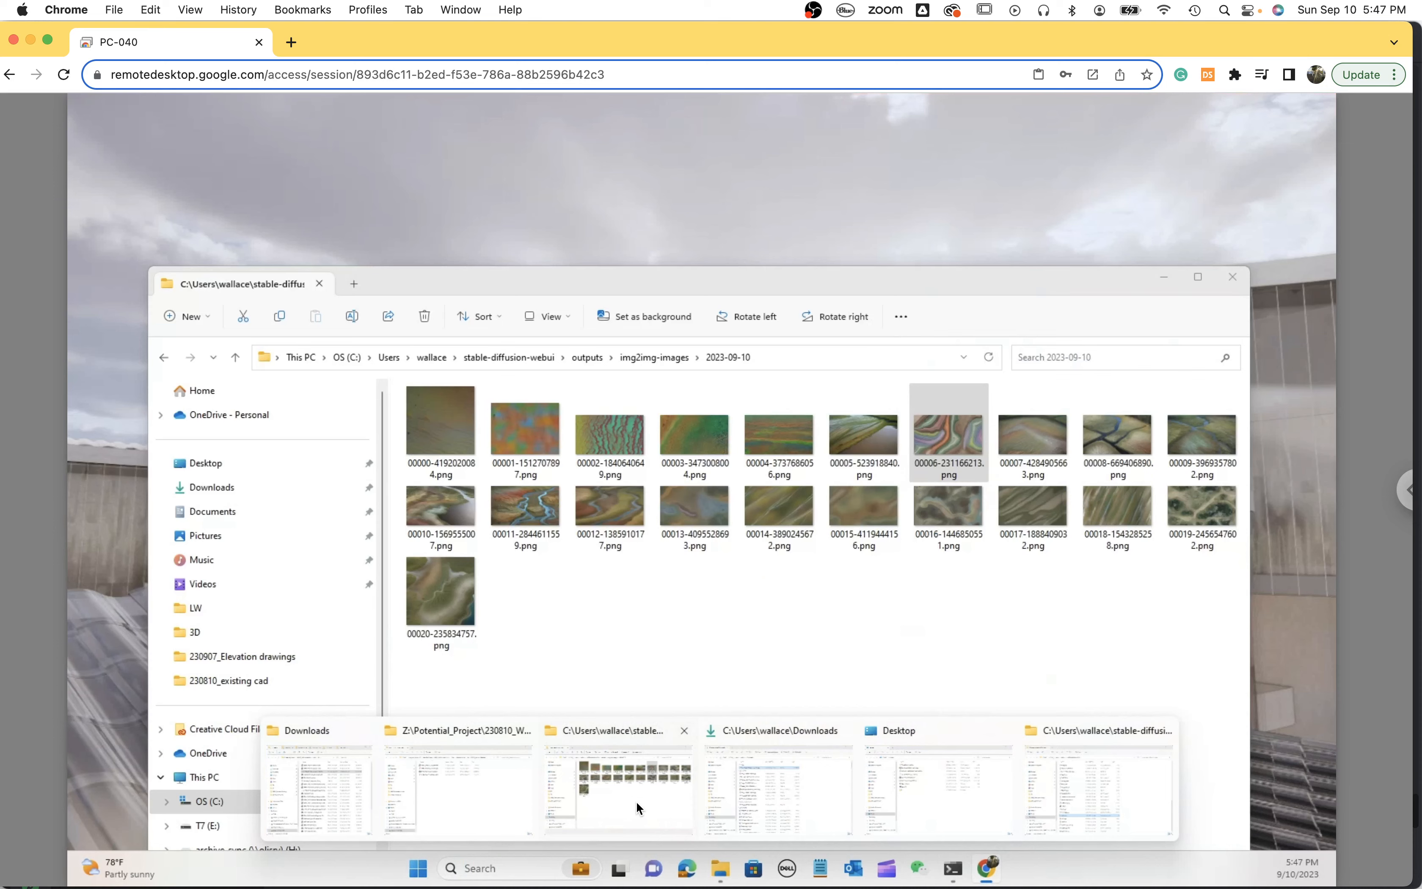
{"action": "left_click", "coordinate": [637, 801]}
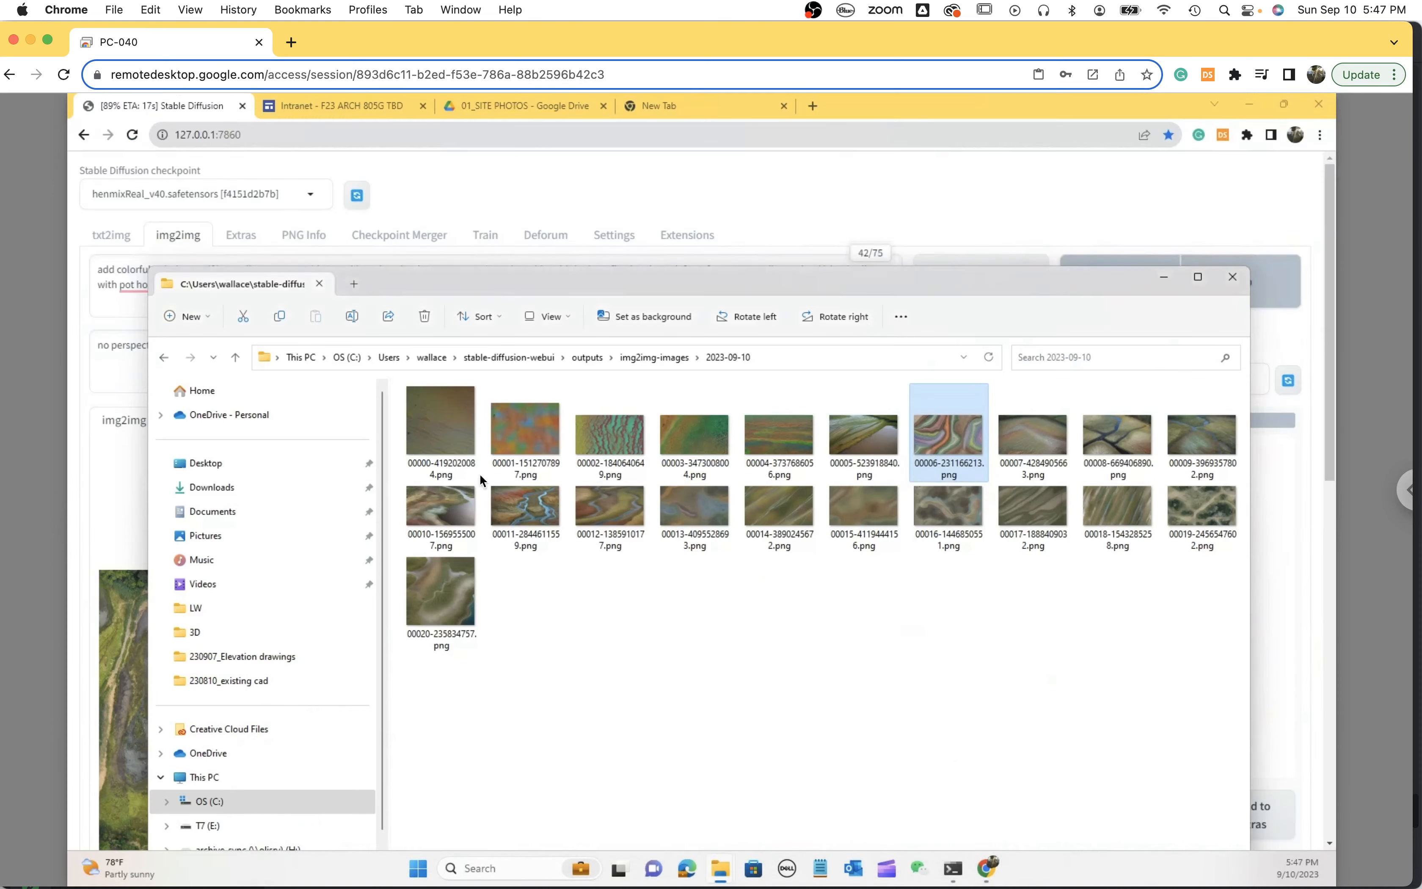
{"action": "left_click", "coordinate": [608, 360]}
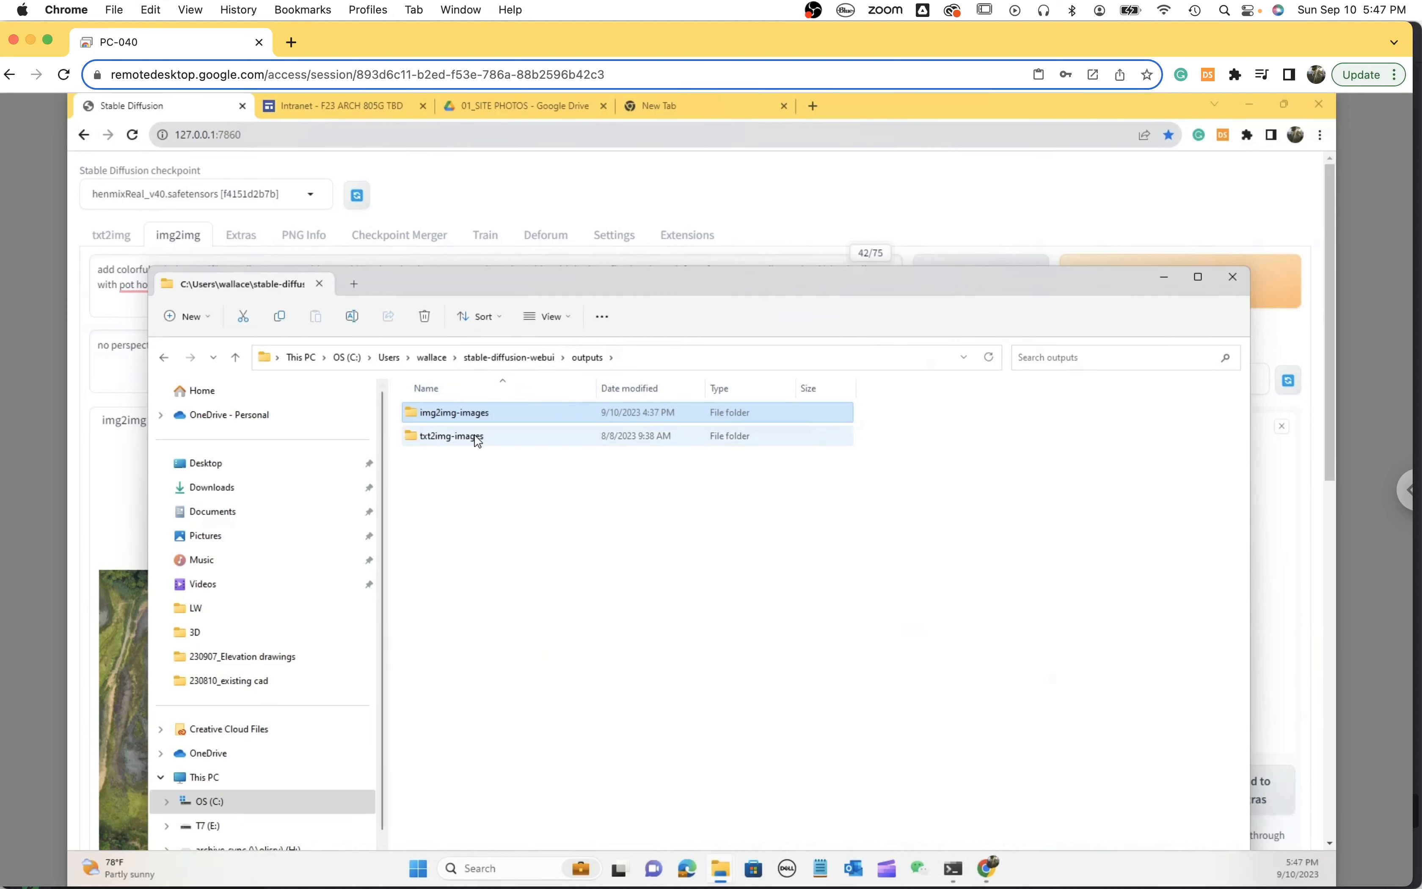
{"action": "double_click", "coordinate": [472, 419]}
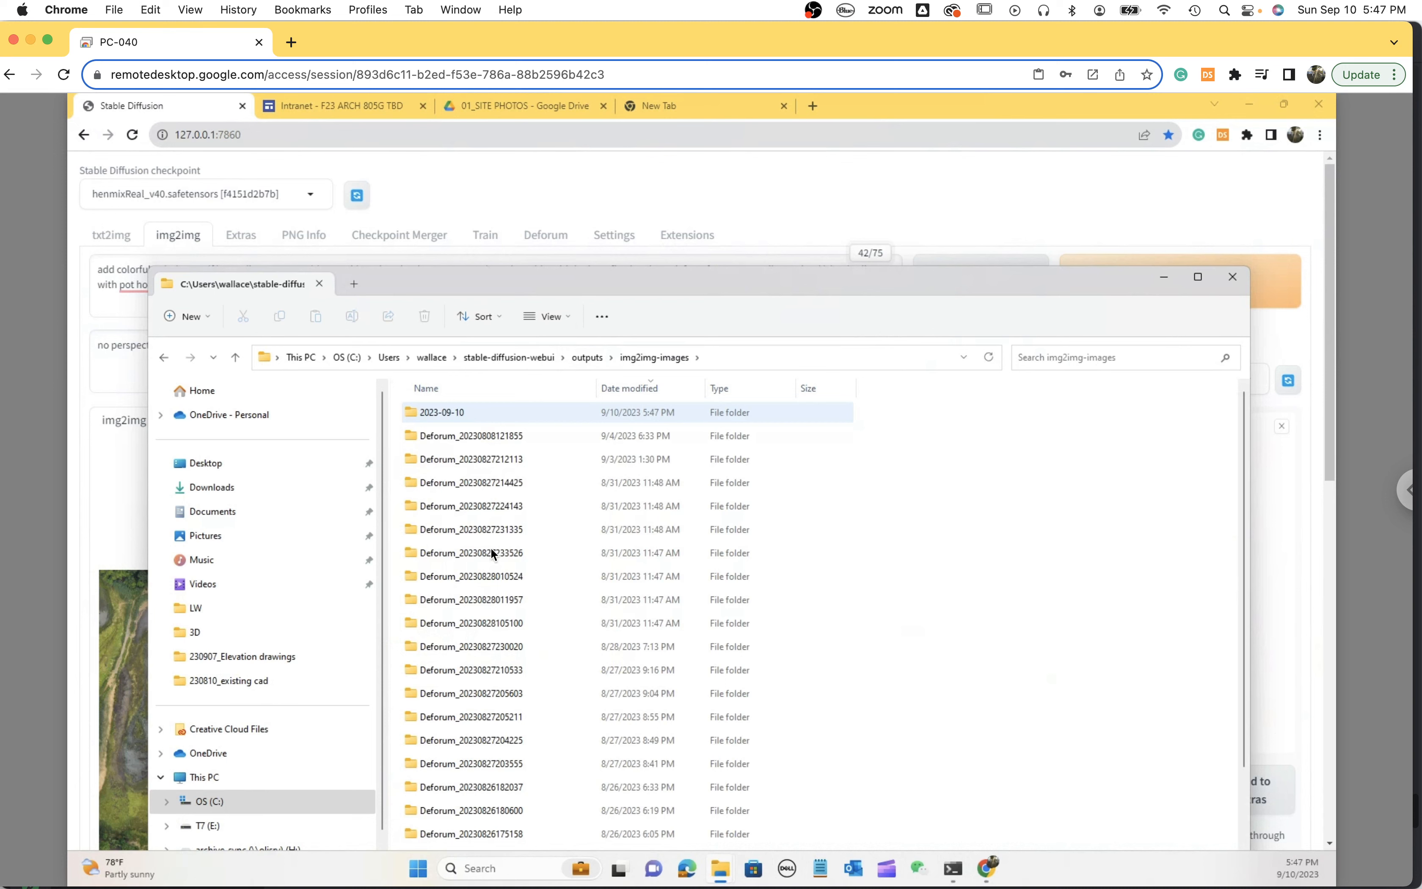
{"action": "left_click", "coordinate": [452, 438]}
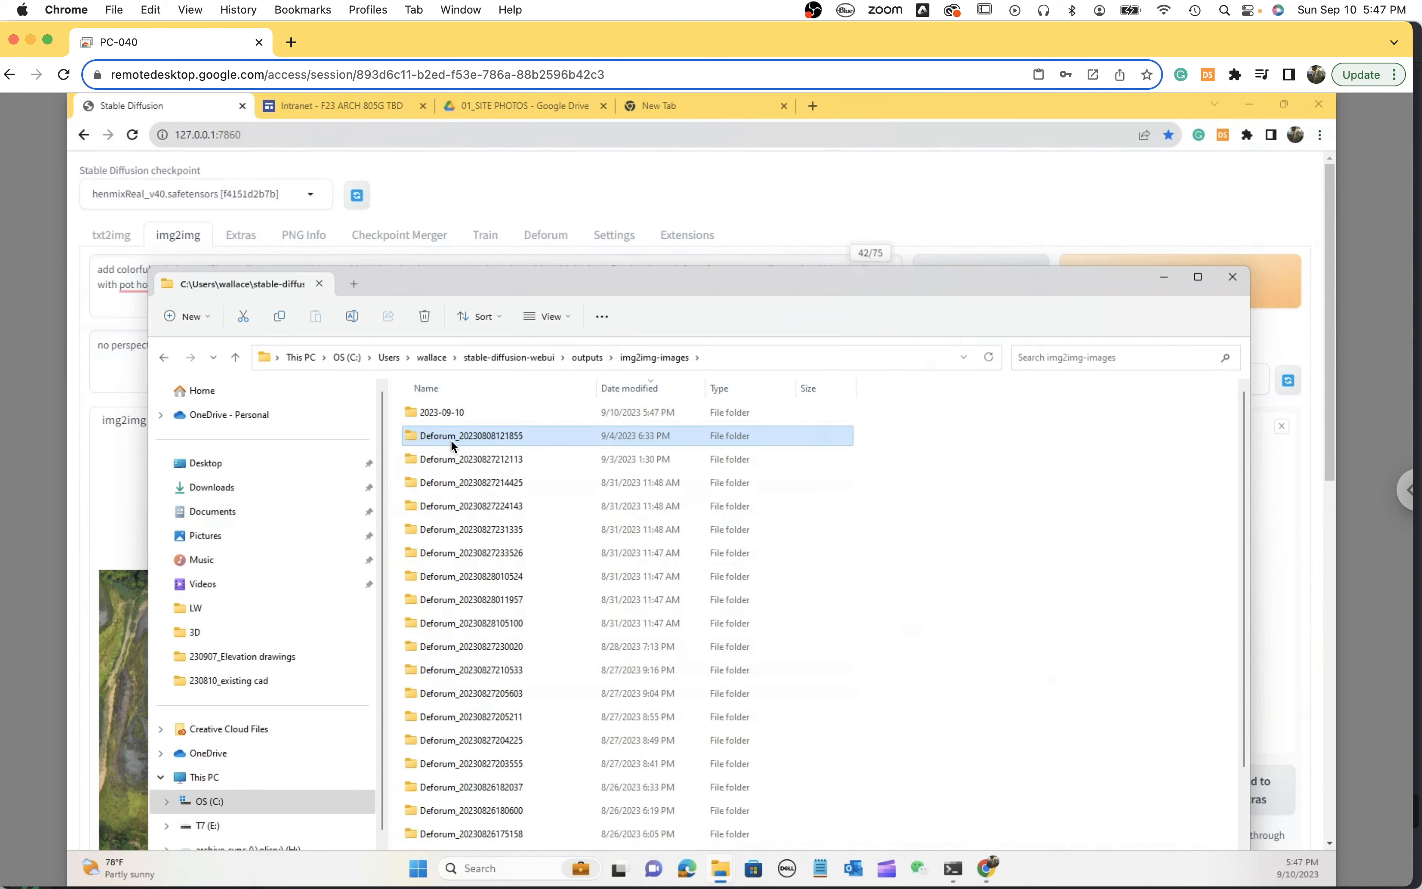
{"action": "scroll", "coordinate": [517, 566], "scroll_direction": "down", "scroll_amount": 3}
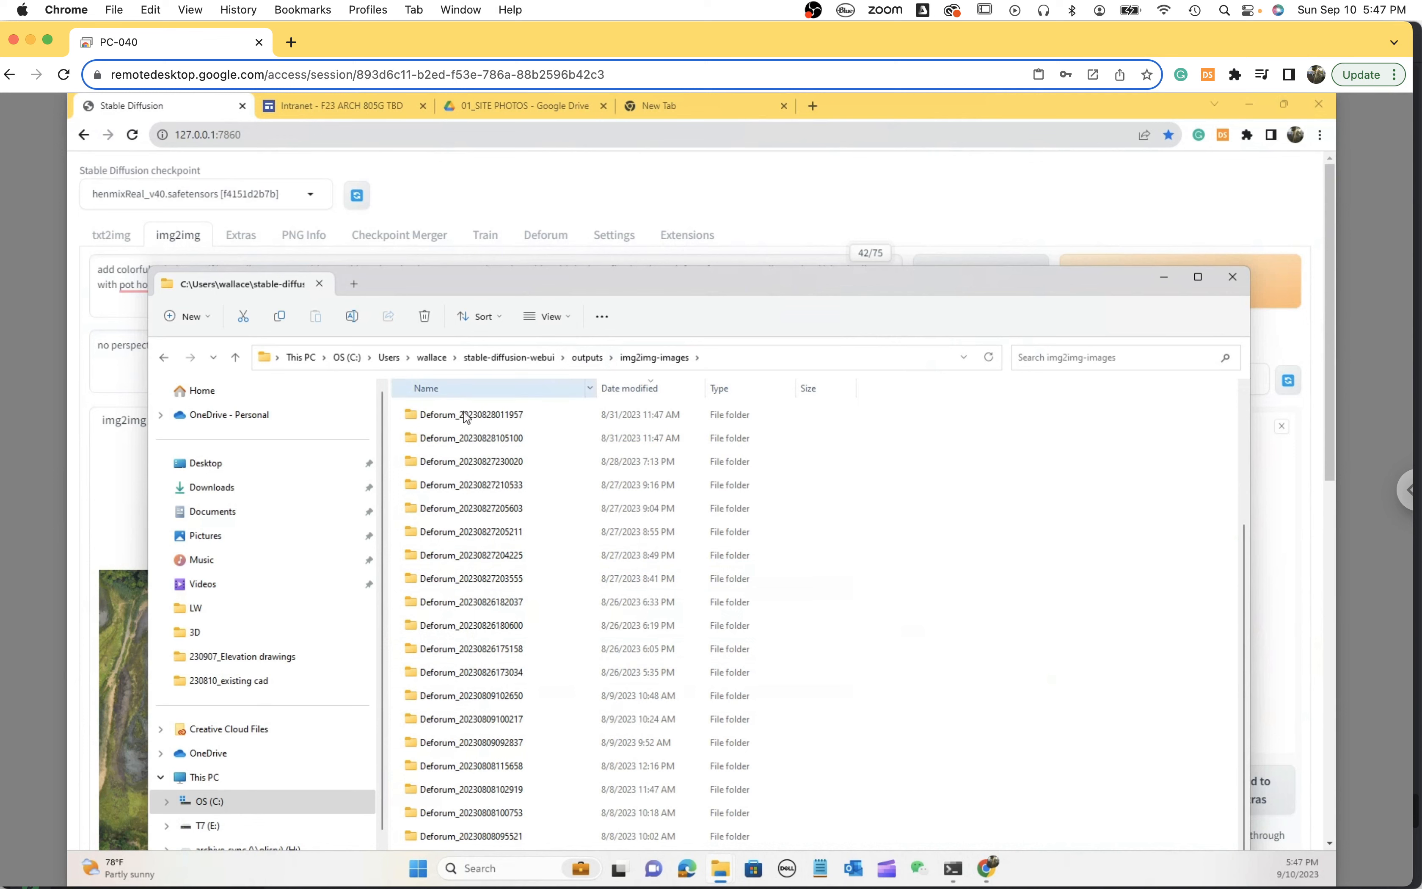
{"action": "scroll", "coordinate": [485, 488], "scroll_direction": "up", "scroll_amount": 3}
{"action": "double_click", "coordinate": [470, 438]}
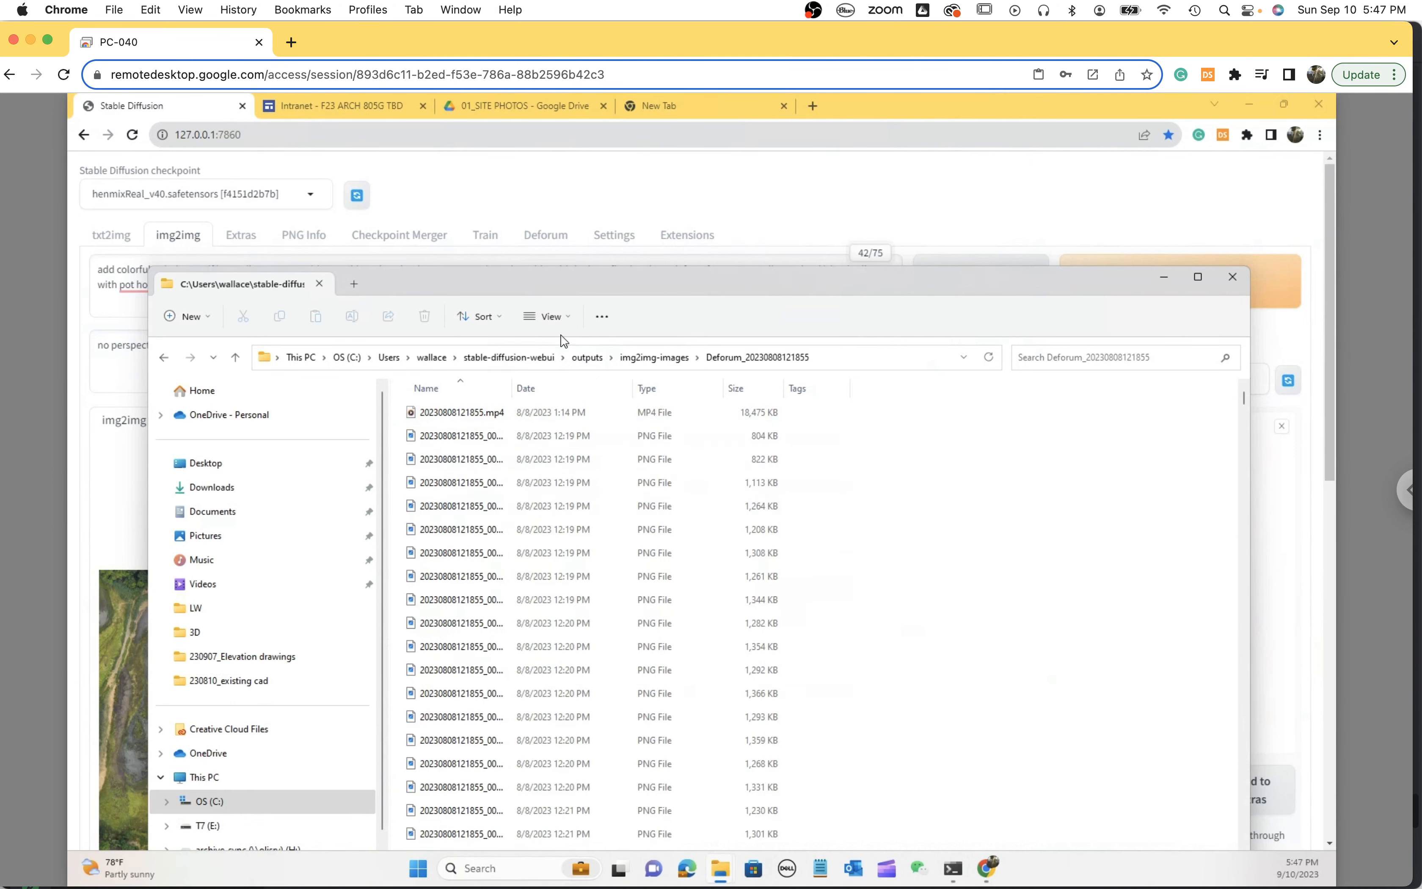
{"action": "left_click", "coordinate": [570, 321]}
{"action": "left_click", "coordinate": [588, 352]}
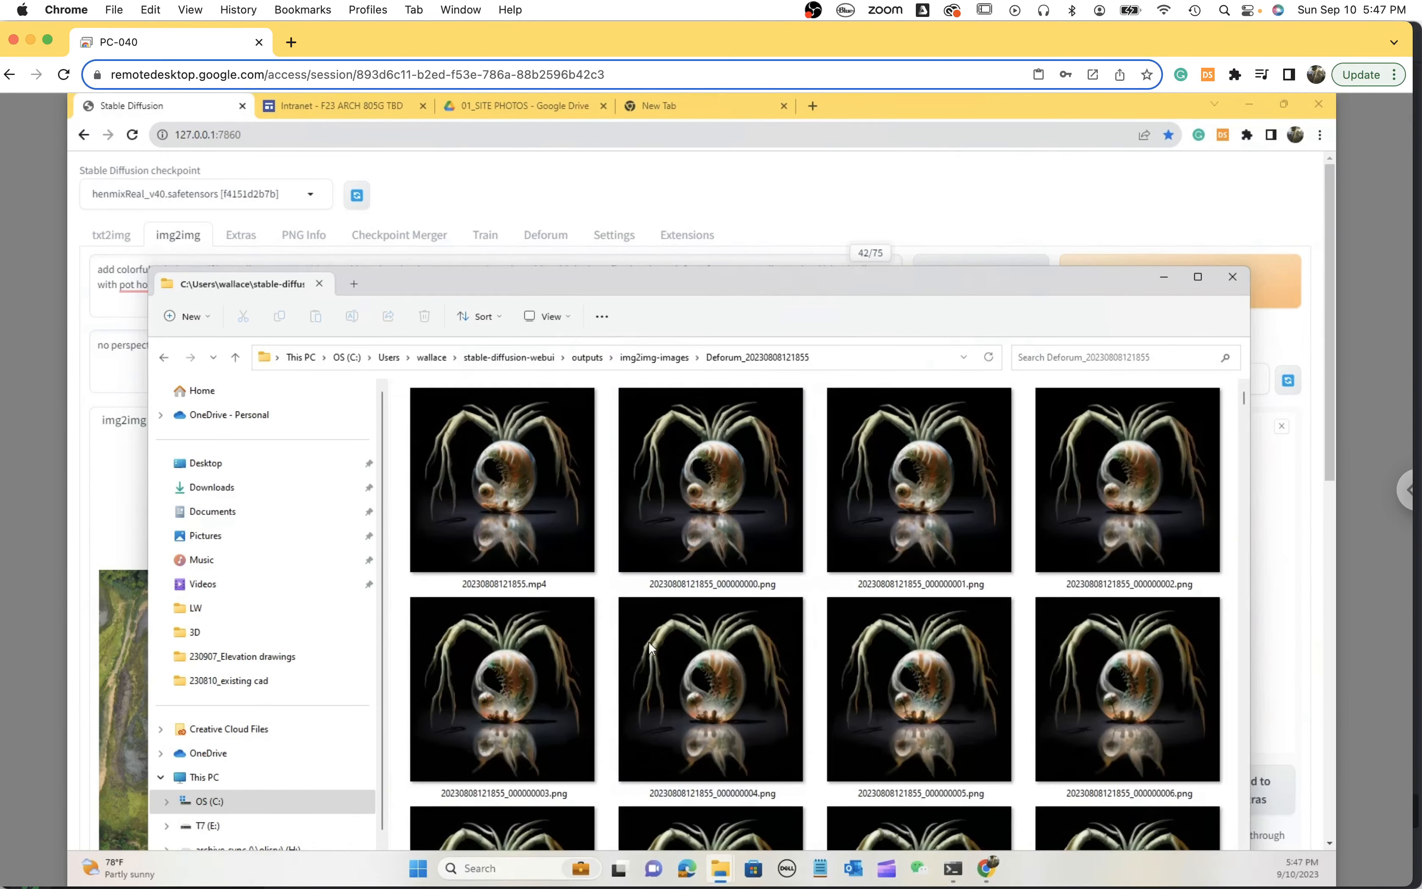
{"action": "scroll", "coordinate": [669, 641], "scroll_direction": "down", "scroll_amount": 10}
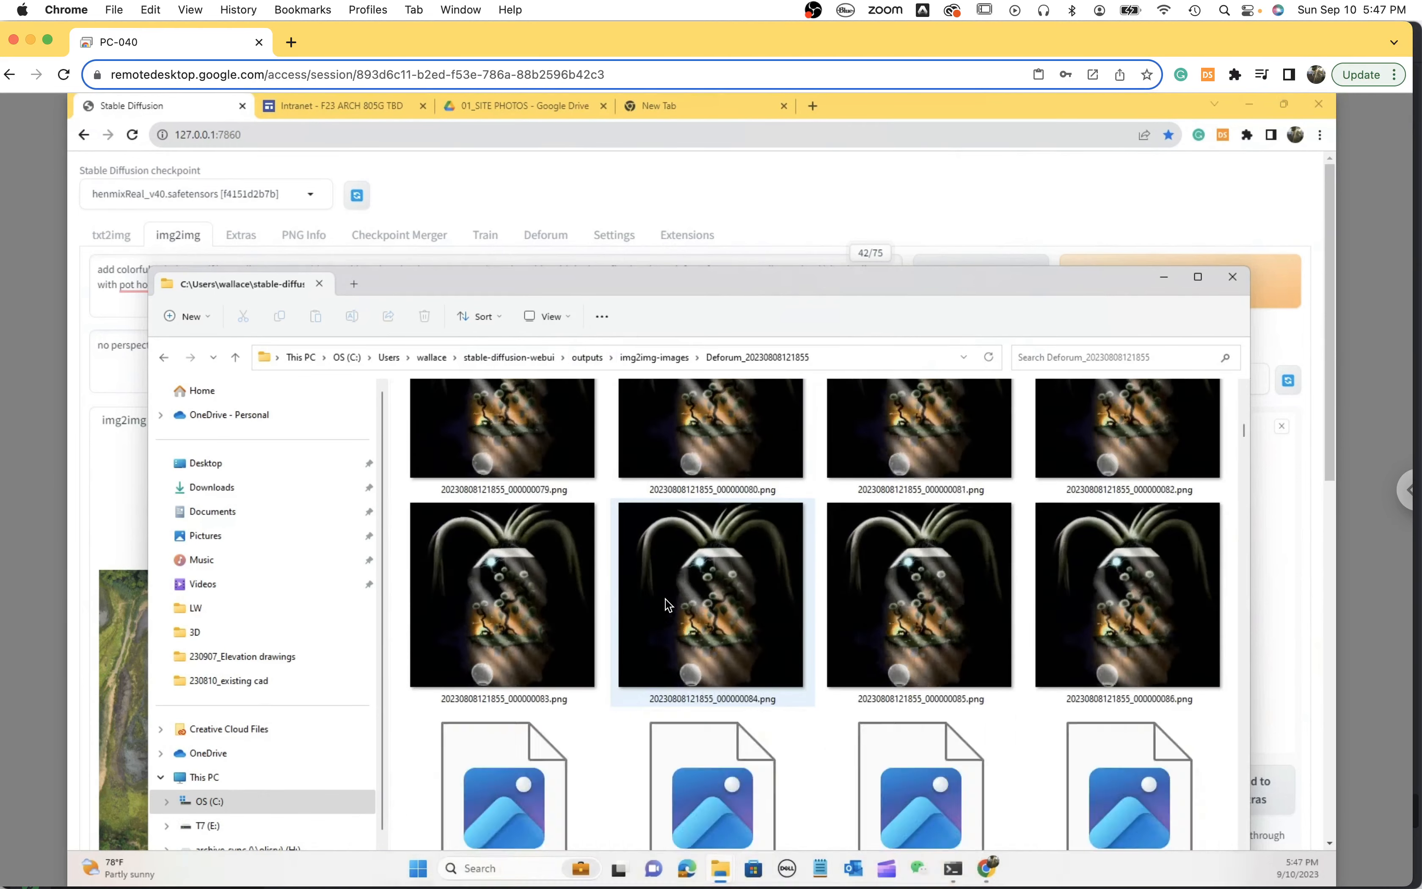
Go back to img2img-images, enter the 2023-09-10 folder and open images 00006-231166213.png and 00019-2456547602.png.
{"action": "left_click", "coordinate": [665, 356]}
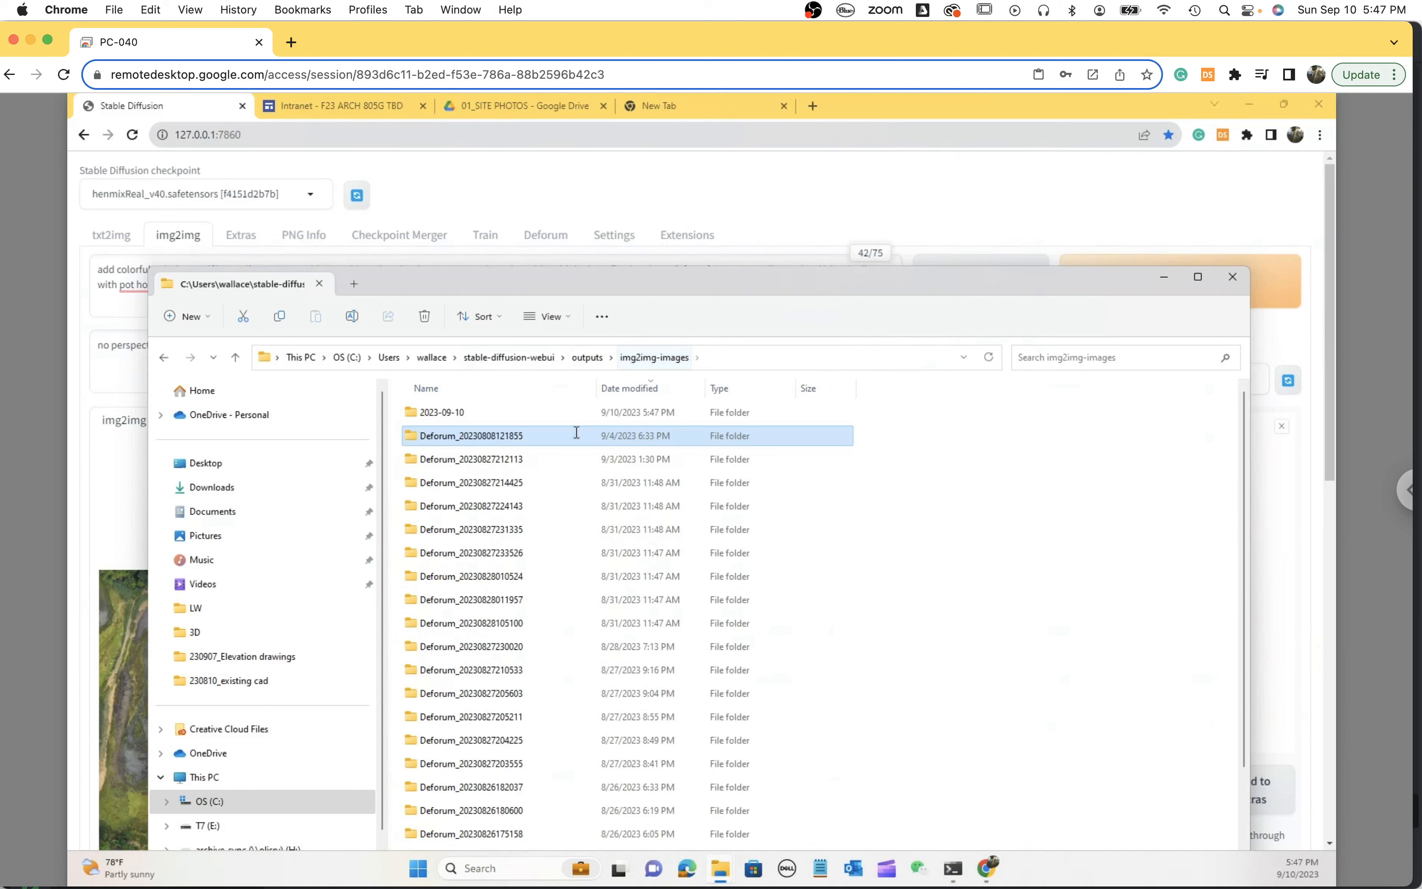
{"action": "double_click", "coordinate": [451, 414]}
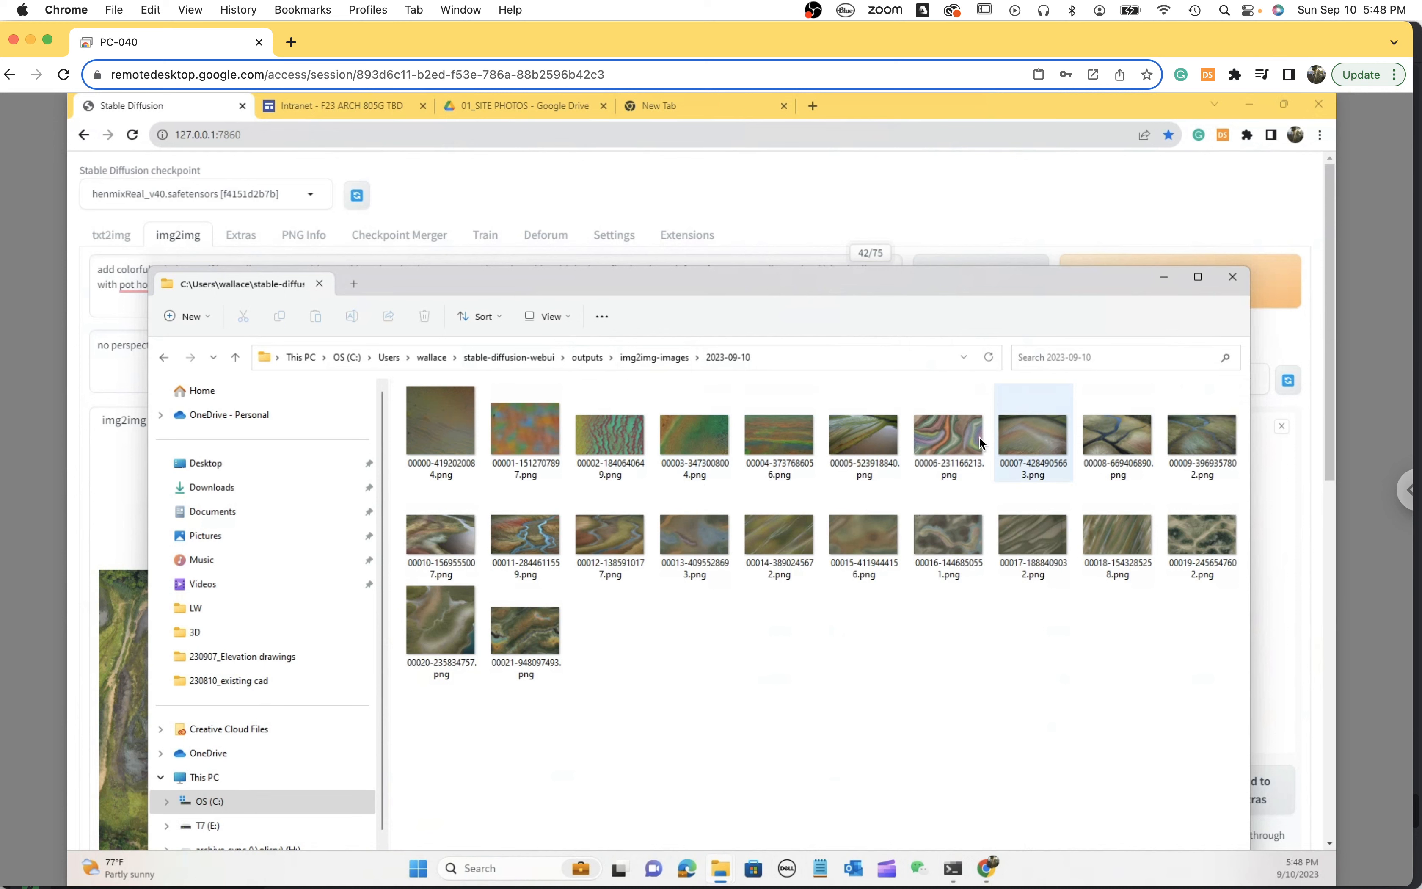
{"action": "double_click", "coordinate": [973, 433]}
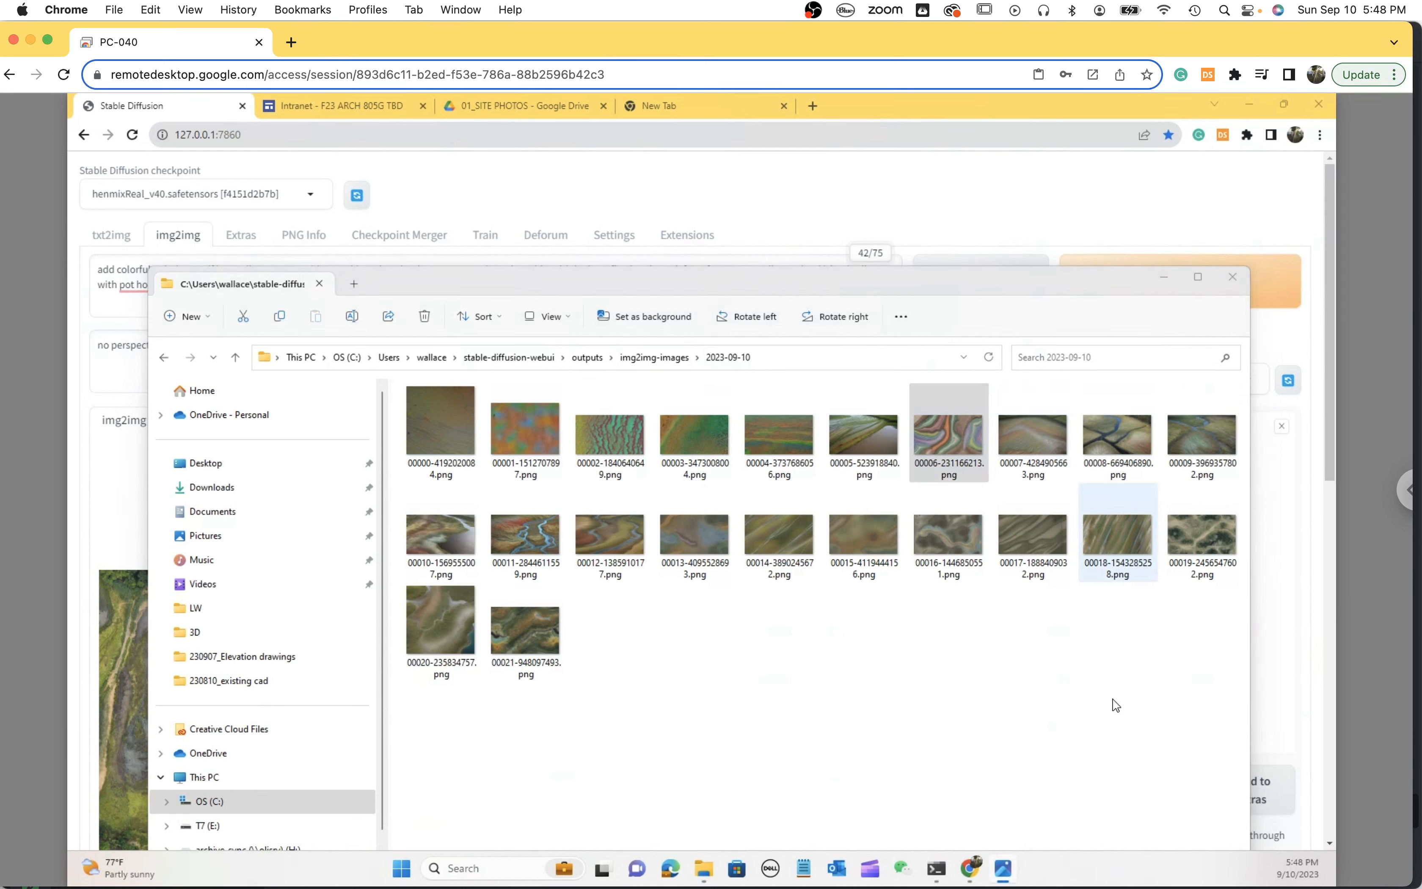
{"action": "left_click", "coordinate": [1186, 526]}
Switch the remote session to Display 1 (1920x1080) and arrange the two opened images side by side, with 00006-231166213.png in front.
{"action": "left_click", "coordinate": [1408, 489]}
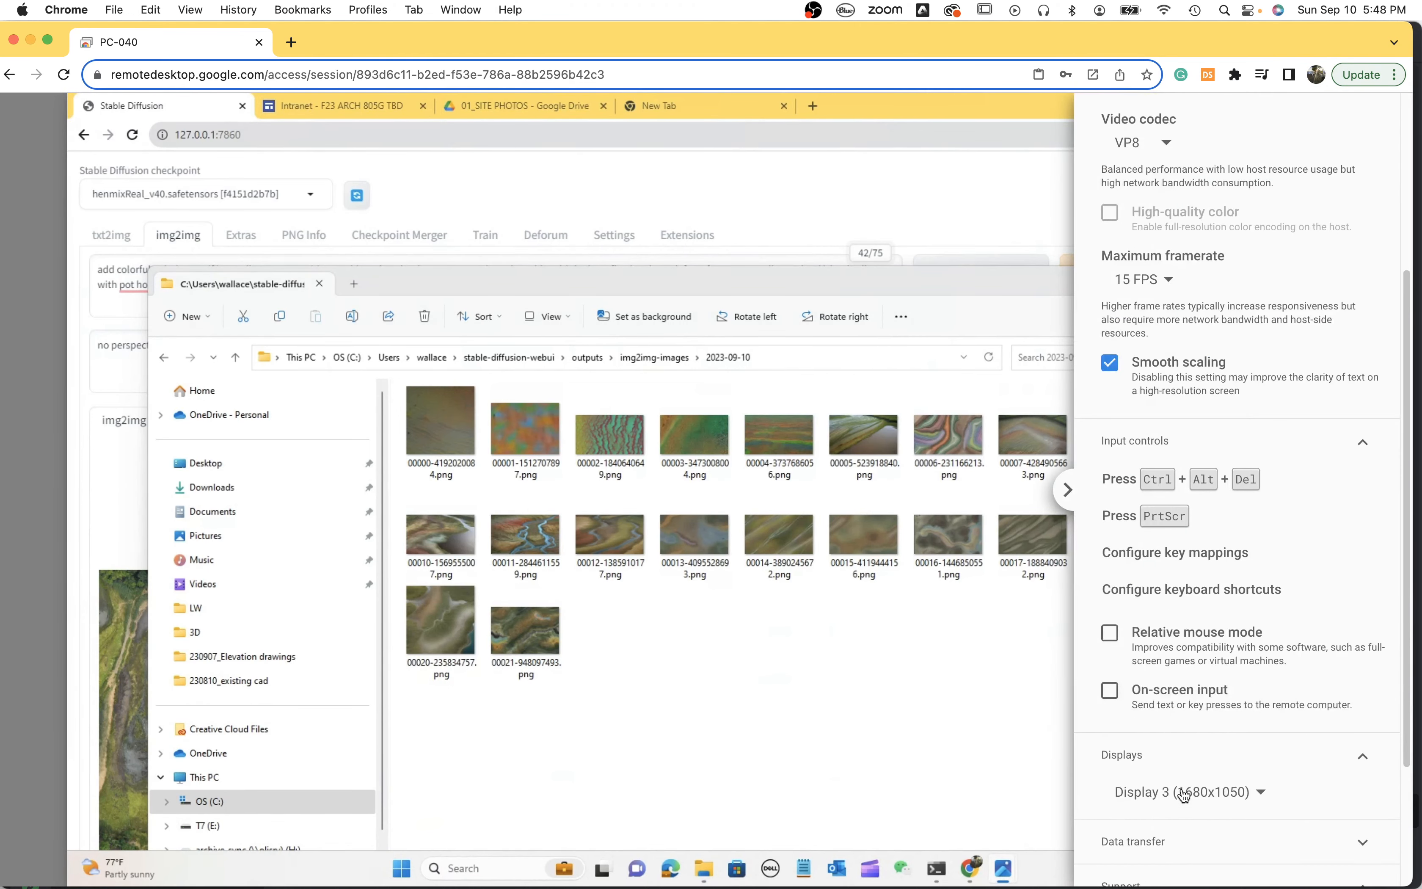
{"action": "left_click", "coordinate": [1184, 784]}
{"action": "left_click", "coordinate": [1178, 814]}
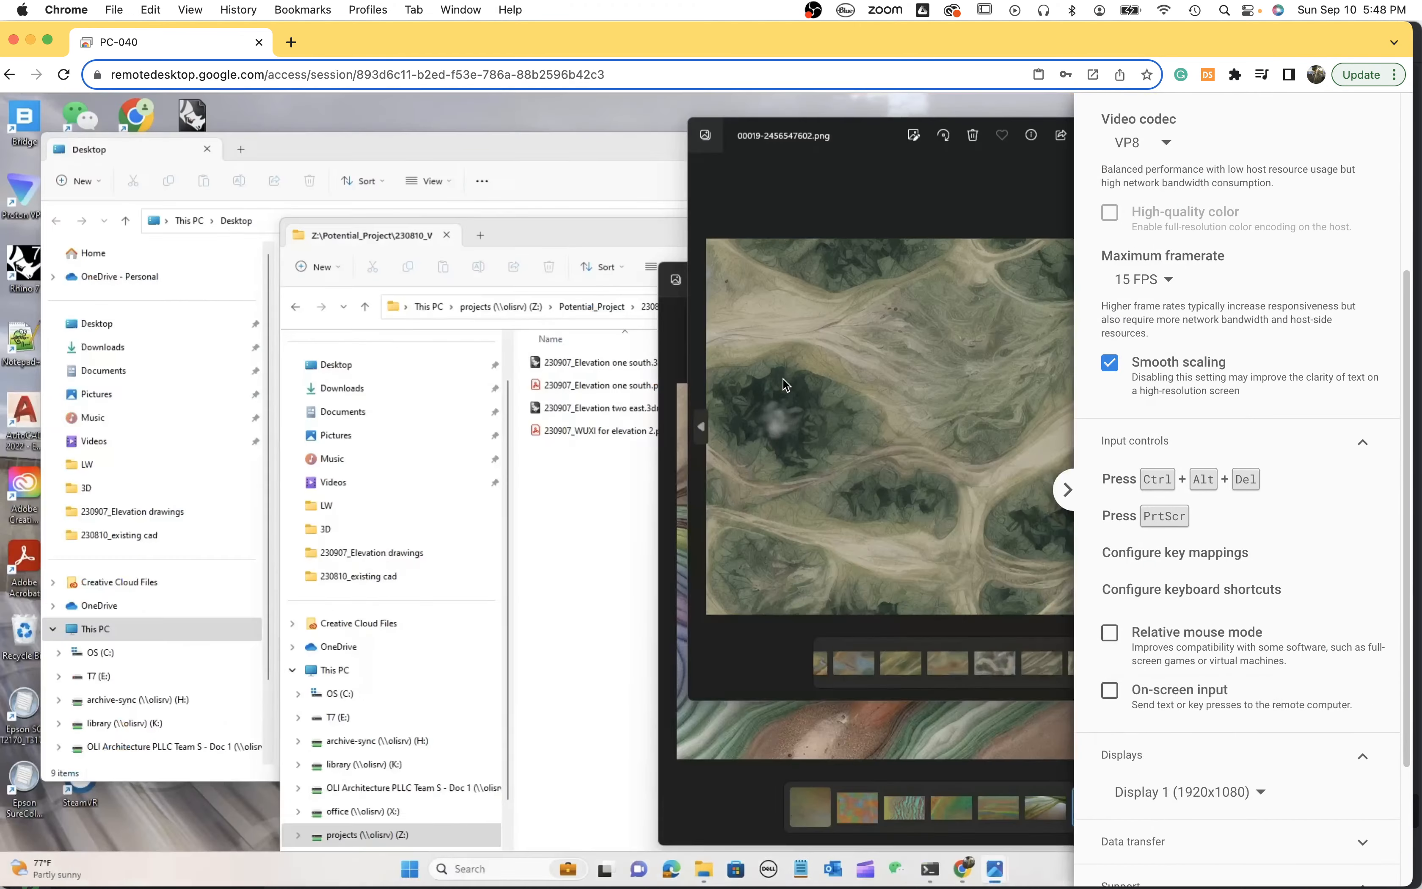
{"action": "left_click", "coordinate": [927, 398]}
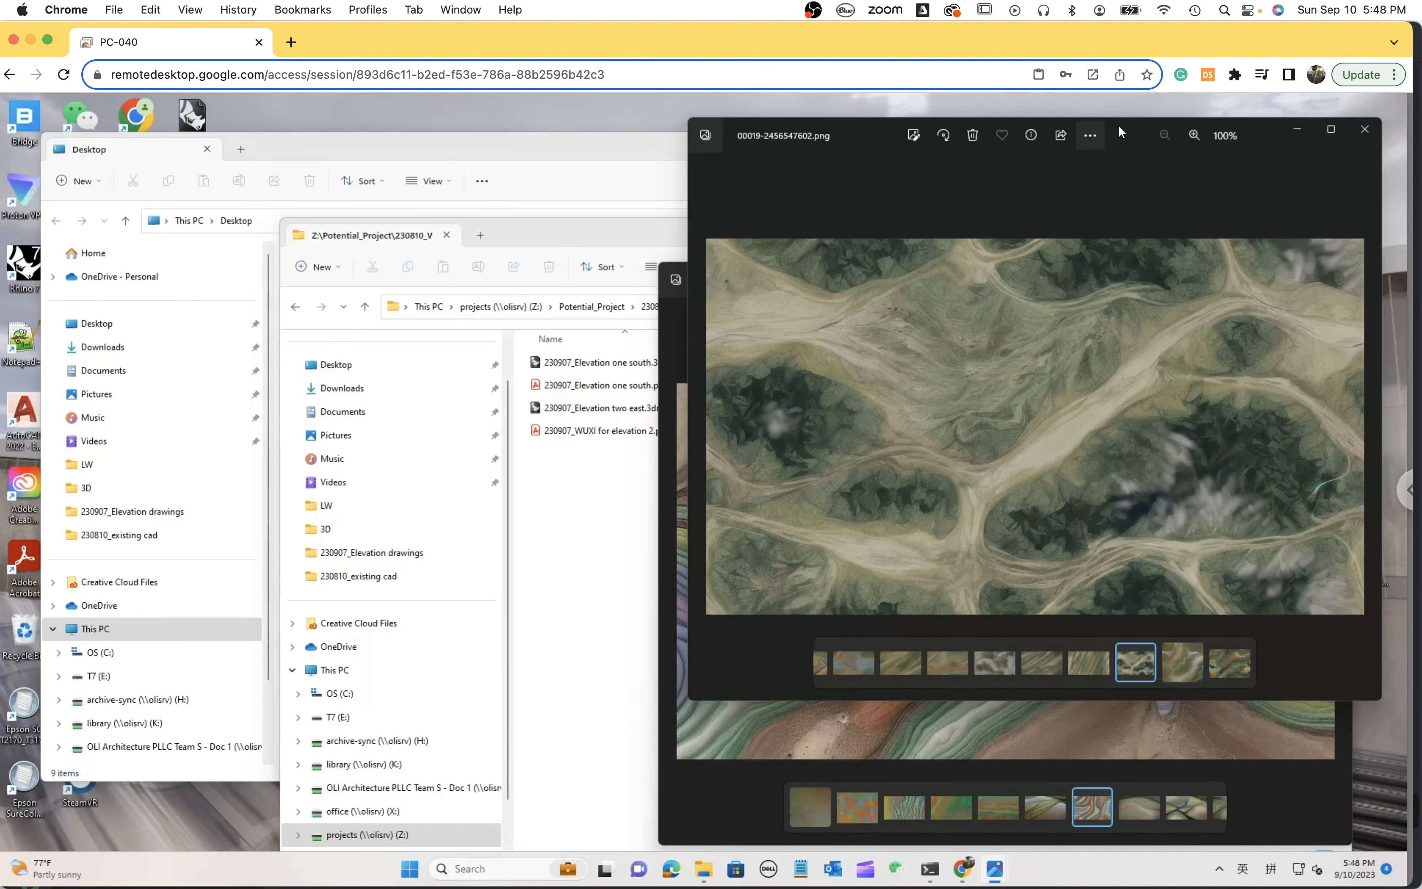
{"action": "left_click_drag", "start_coordinate": [1117, 125], "coordinate": [570, 134]}
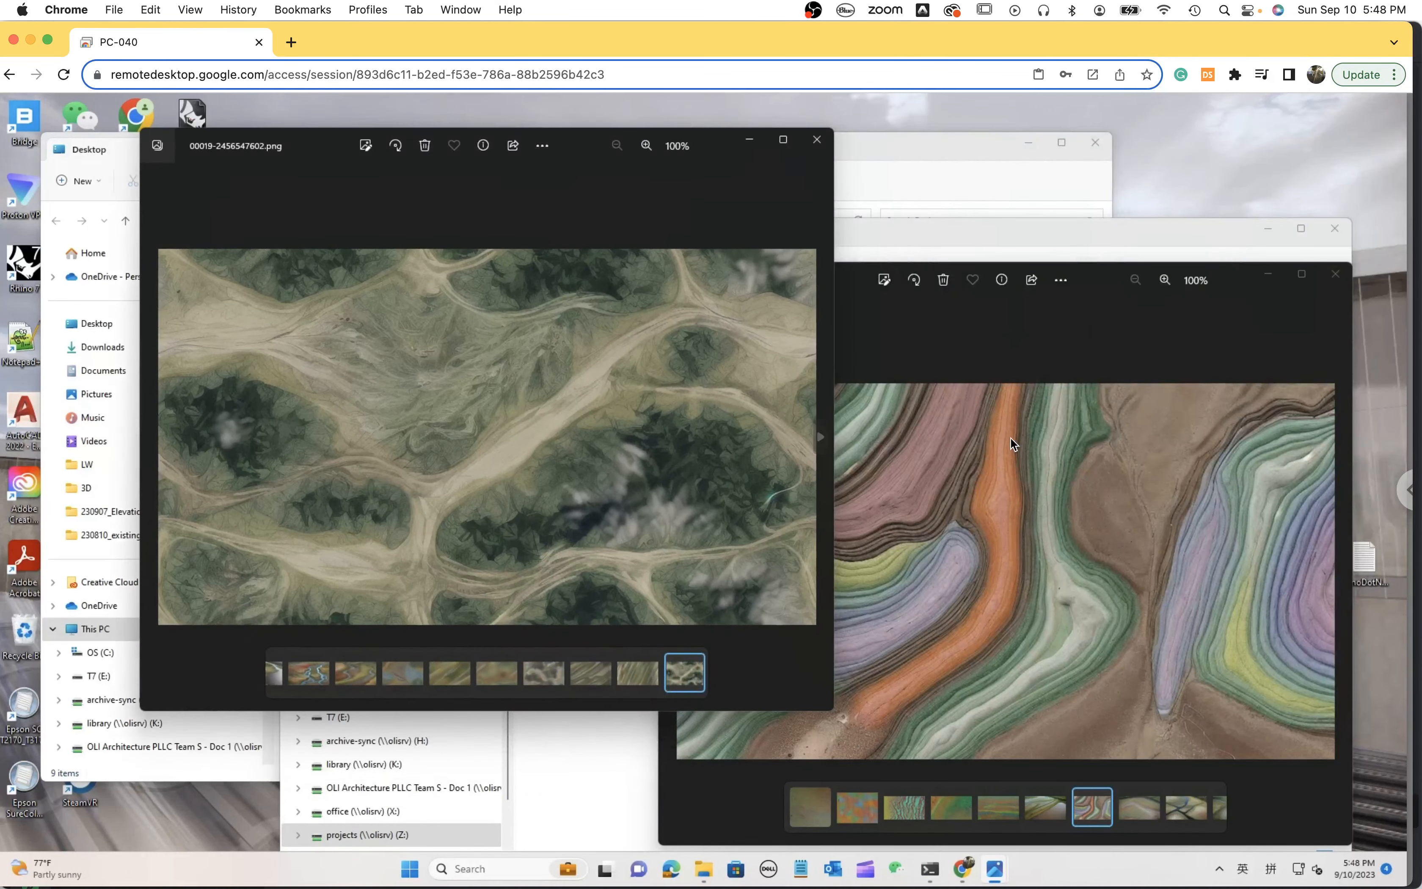
{"action": "left_click", "coordinate": [1010, 436]}
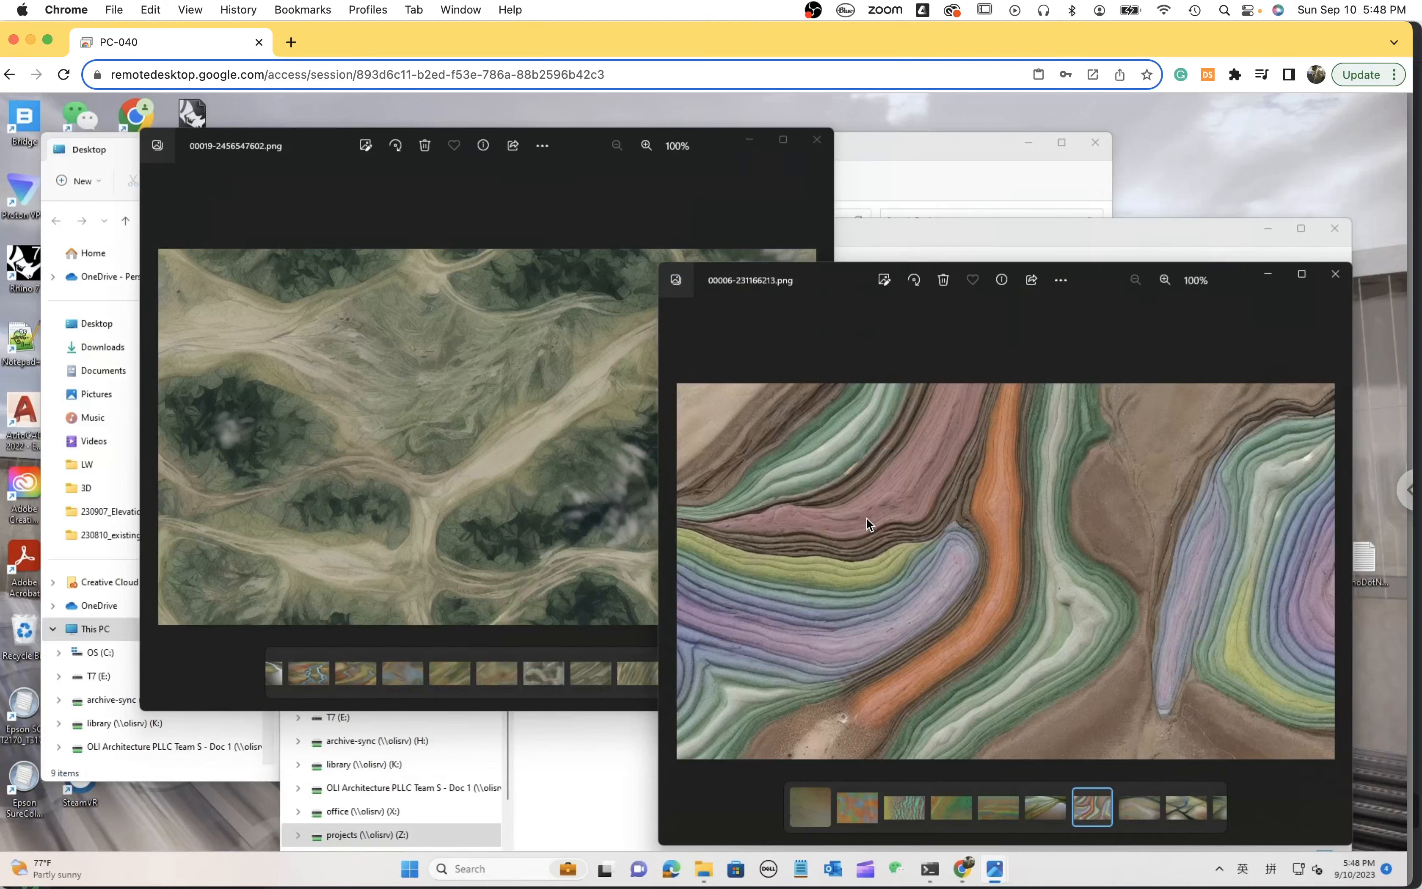
Bring 00019-2456547602.png to the front and switch the remote session to Display 3 (1680x1050).
{"action": "left_click", "coordinate": [479, 471]}
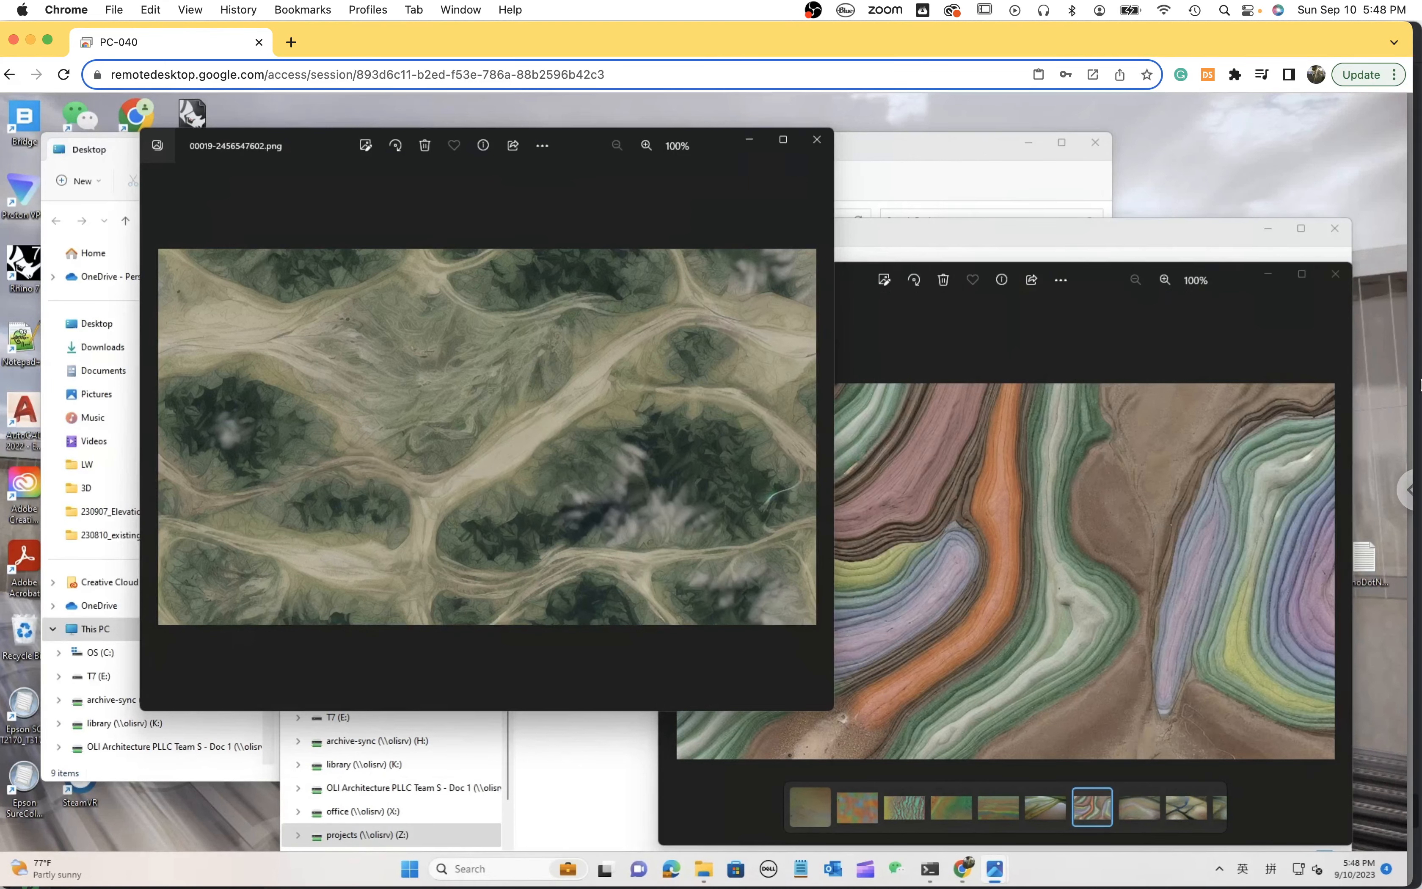
{"action": "left_click", "coordinate": [1417, 483]}
{"action": "left_click_drag", "start_coordinate": [650, 40], "coordinate": [652, 71]}
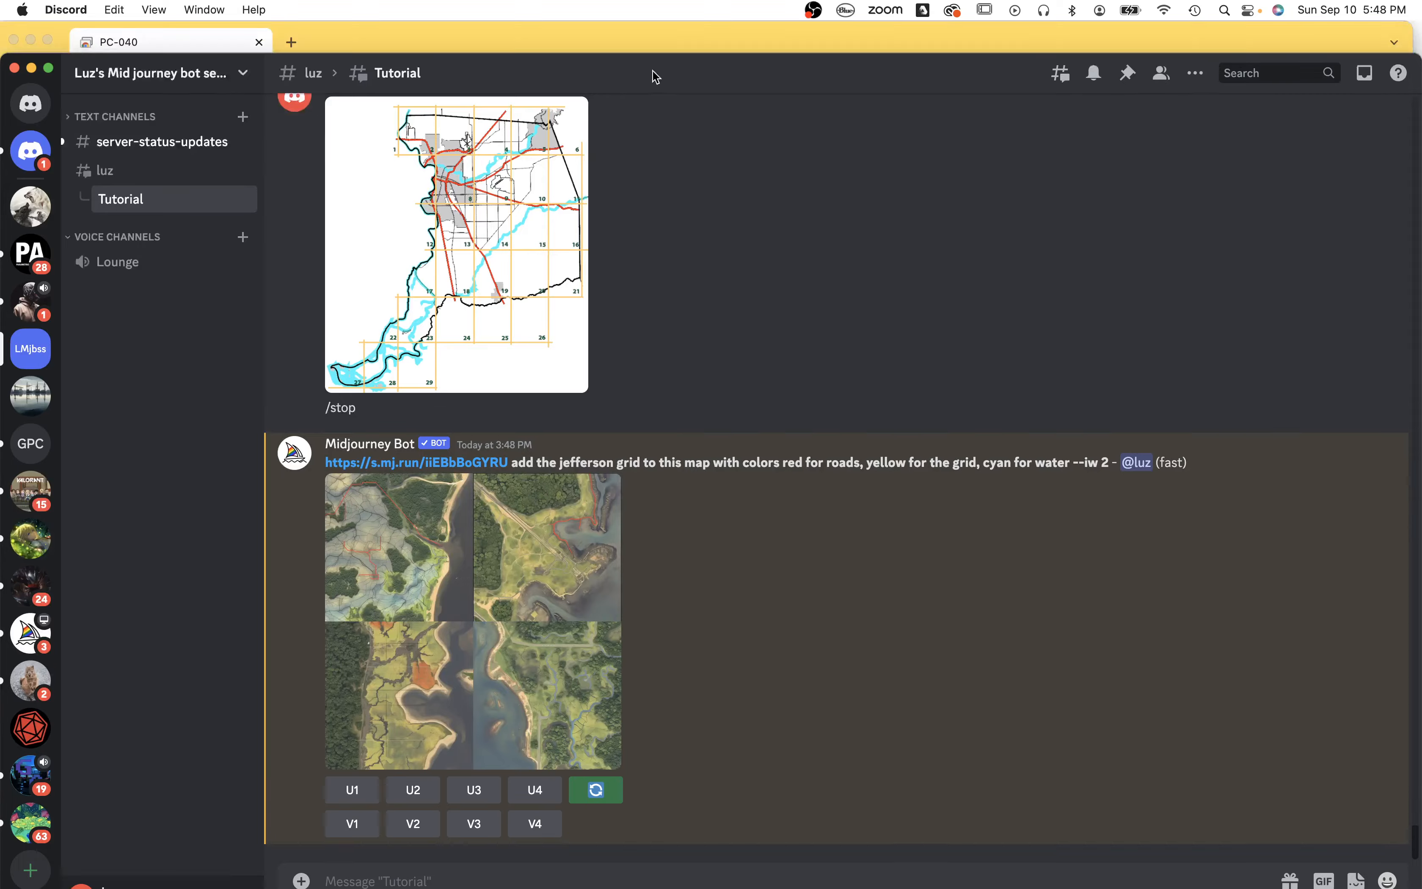
{"action": "left_click", "coordinate": [686, 40]}
{"action": "left_click", "coordinate": [1395, 485]}
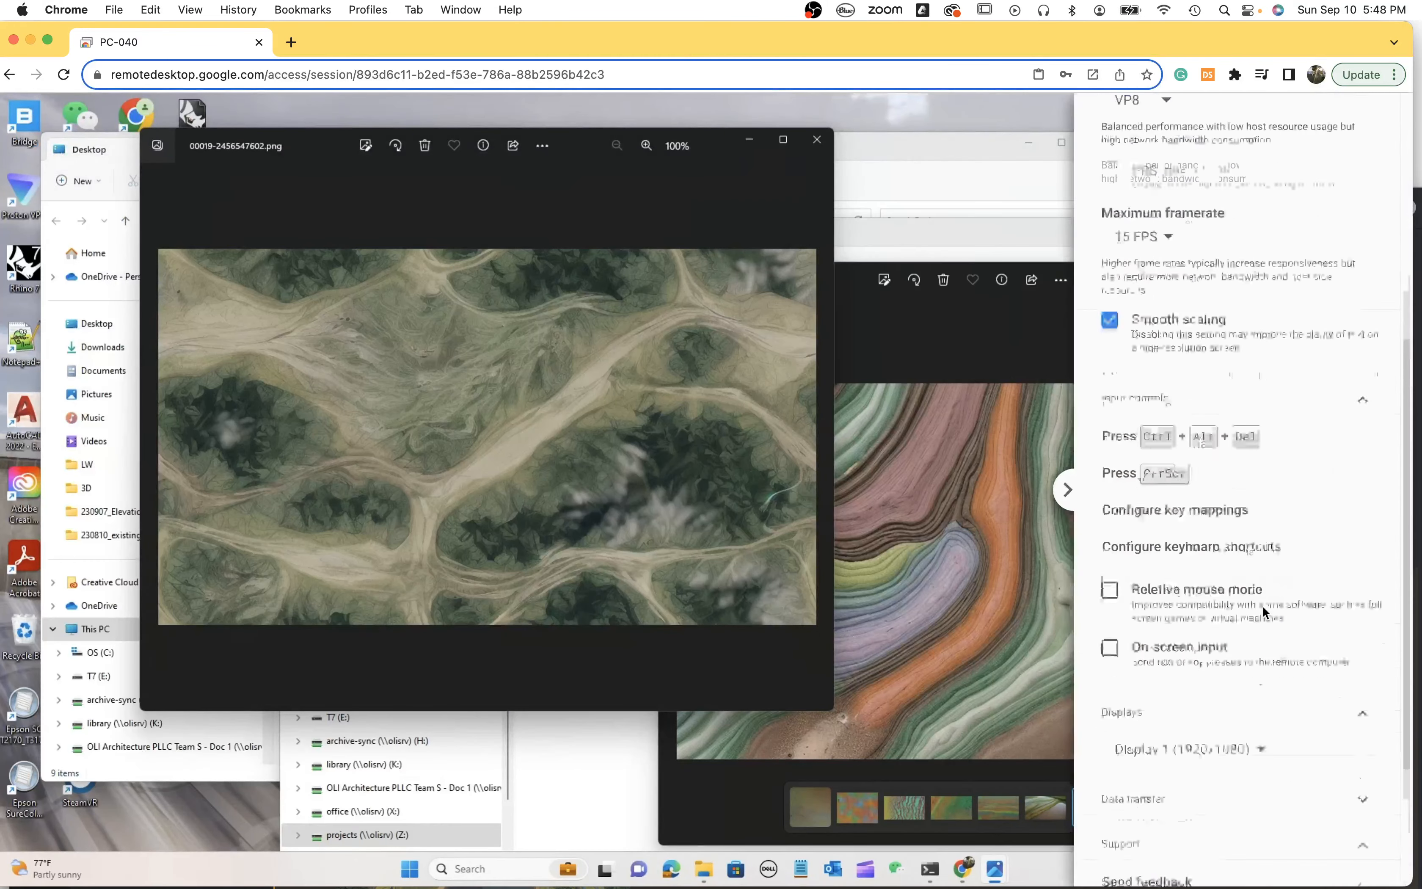
{"action": "scroll", "coordinate": [1234, 617], "scroll_direction": "down", "scroll_amount": 4}
{"action": "left_click", "coordinate": [1191, 613]}
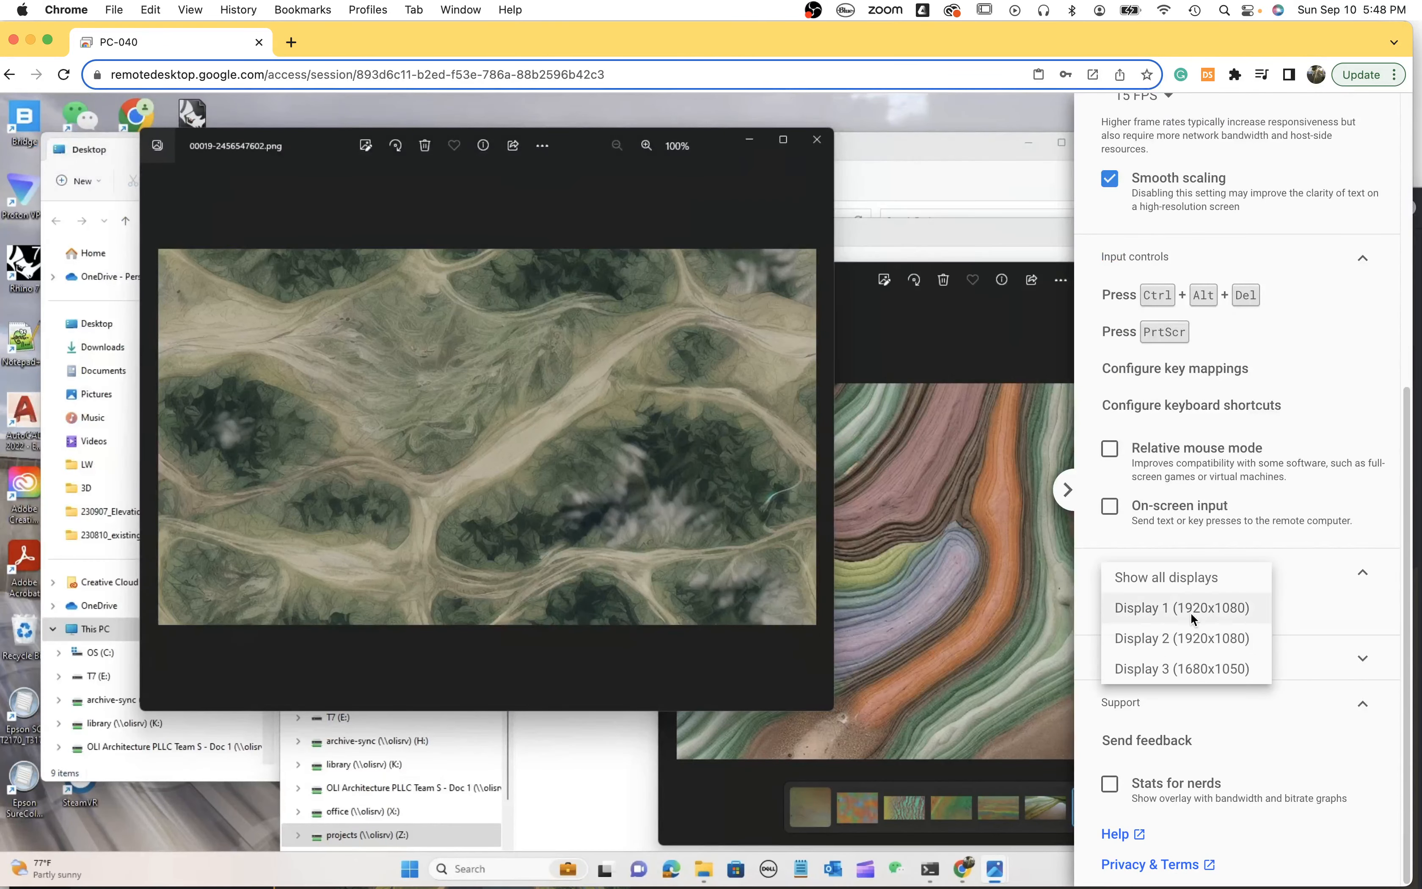
{"action": "left_click", "coordinate": [1181, 669]}
{"action": "left_click", "coordinate": [1065, 491]}
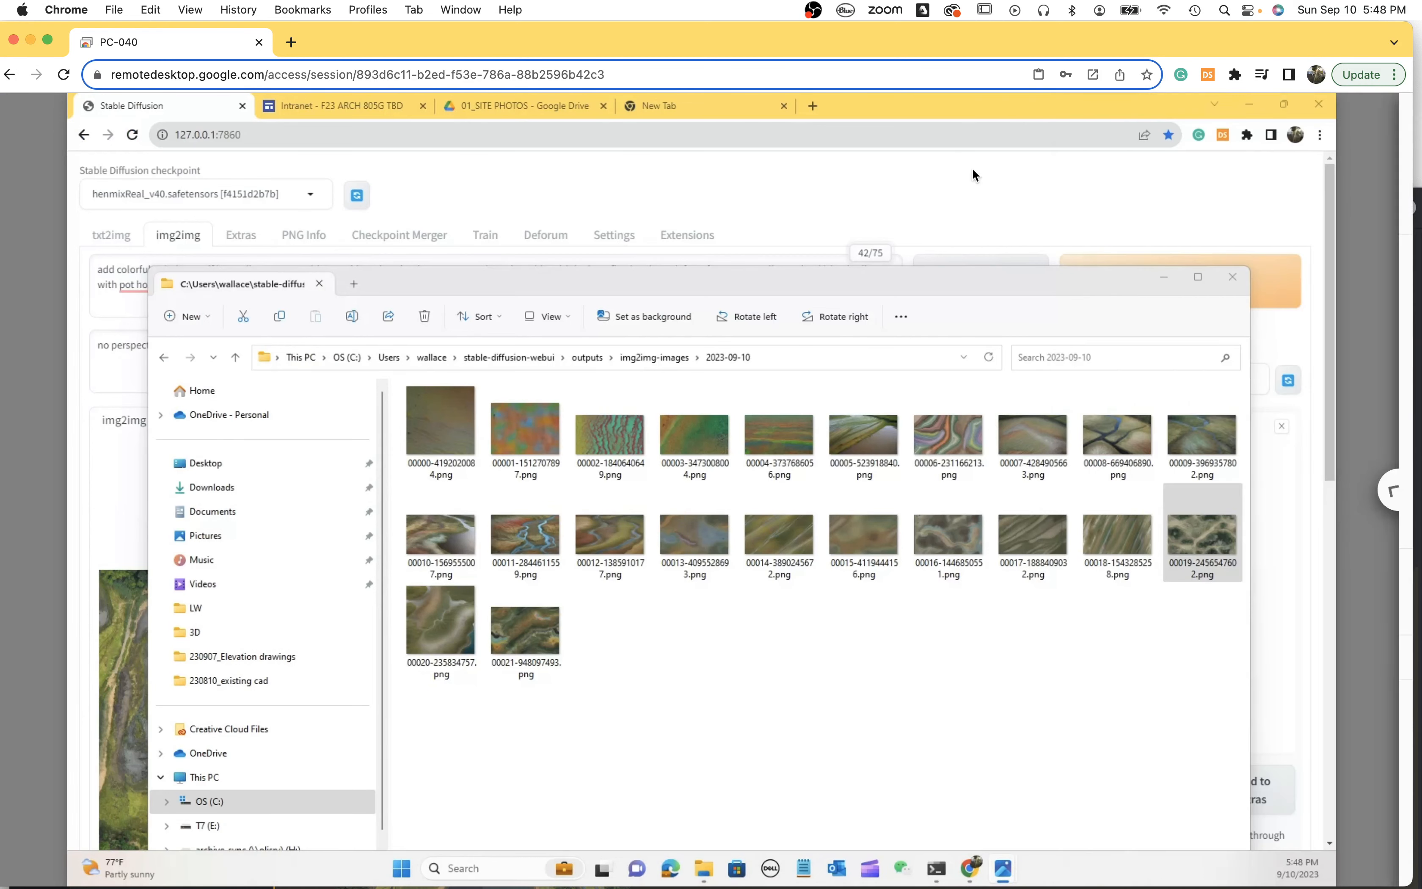
Bring the Stable Diffusion page forward, examine the generated soil-map image in the enlarged viewer and close the viewer.
{"action": "left_click", "coordinate": [971, 167]}
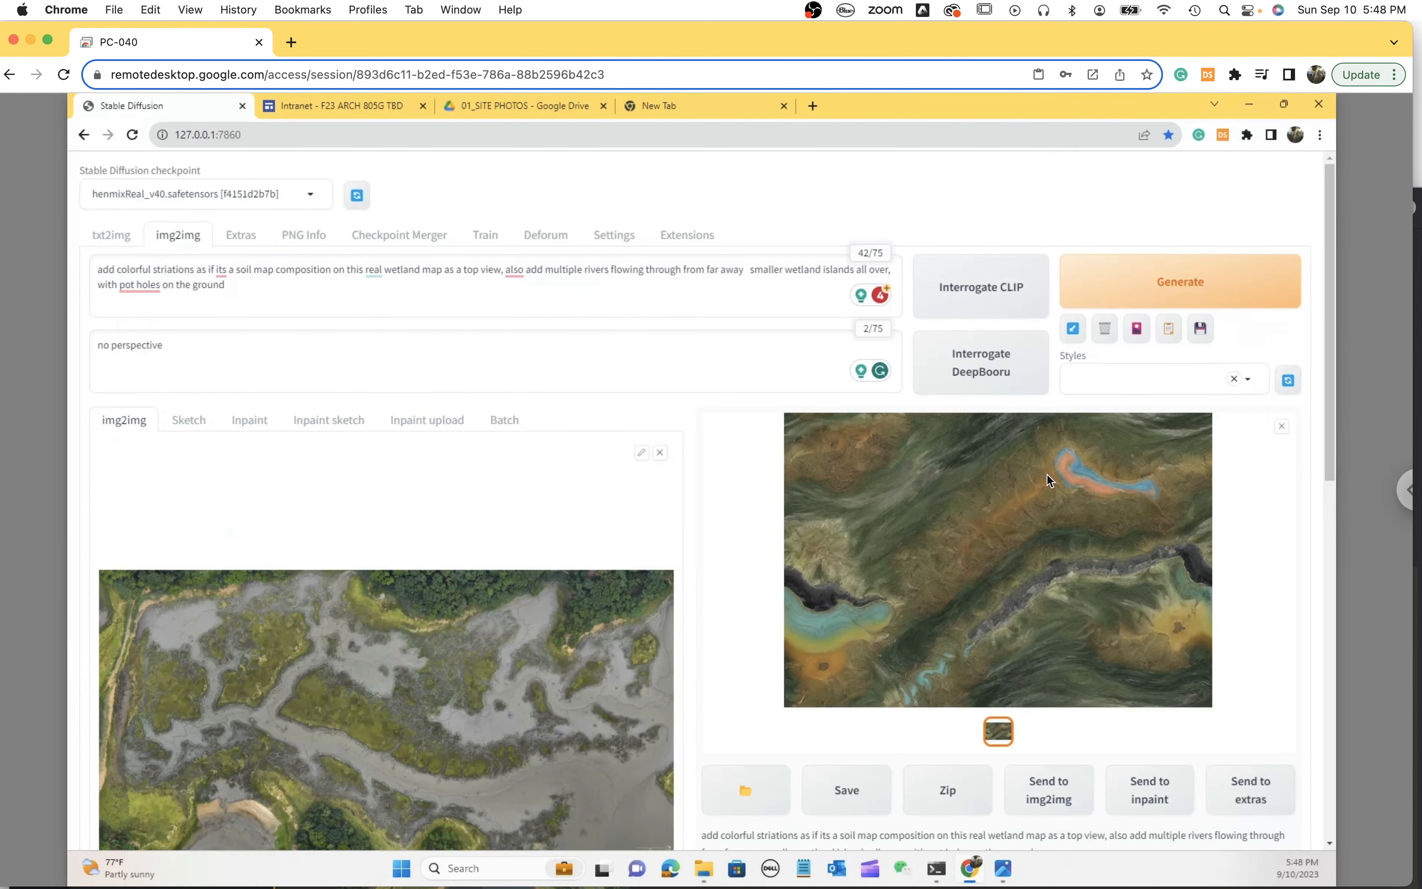
{"action": "left_click", "coordinate": [1071, 503]}
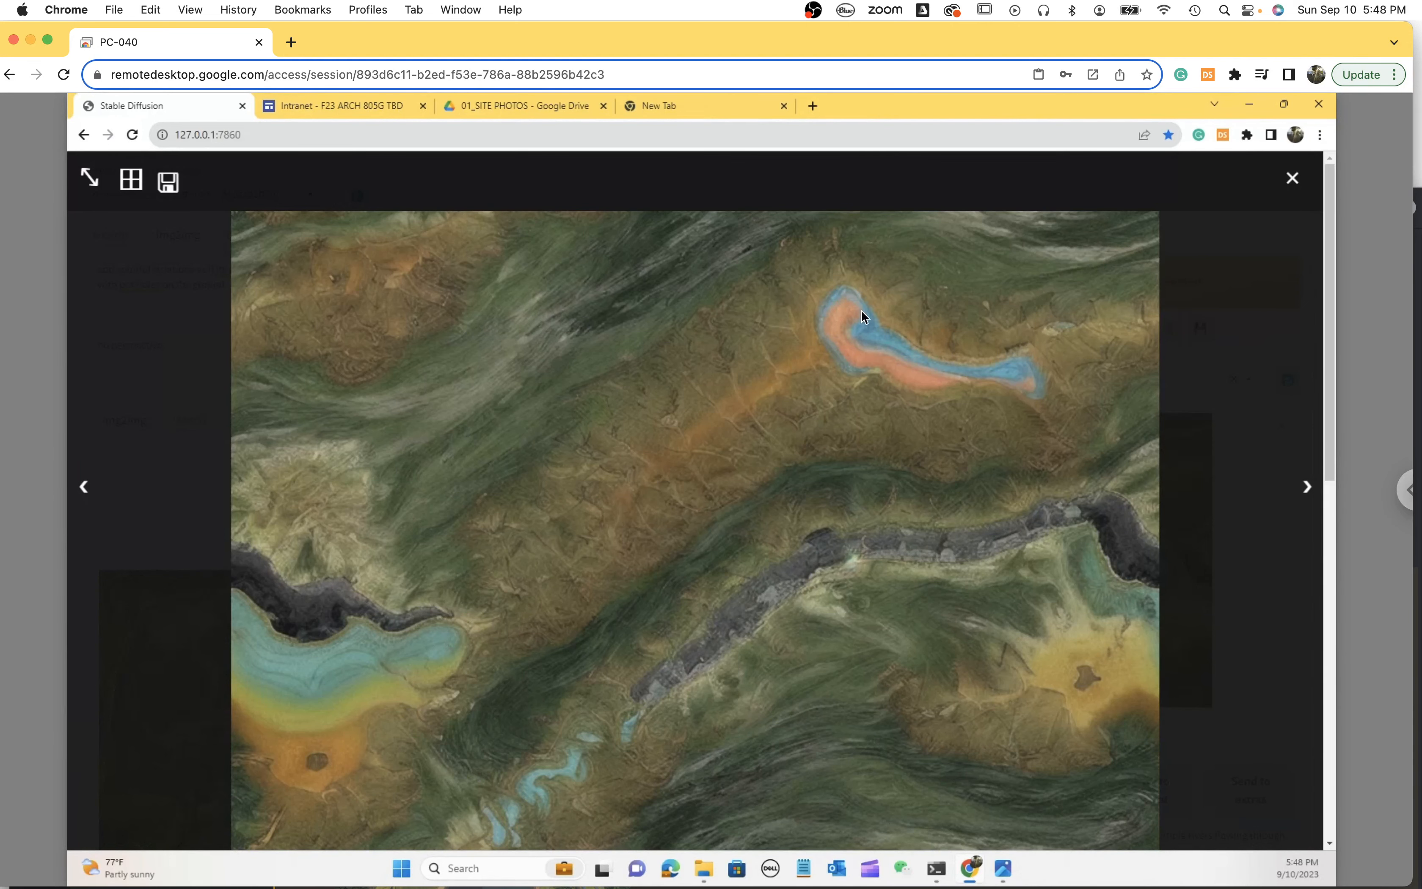
{"action": "left_click", "coordinate": [1289, 179]}
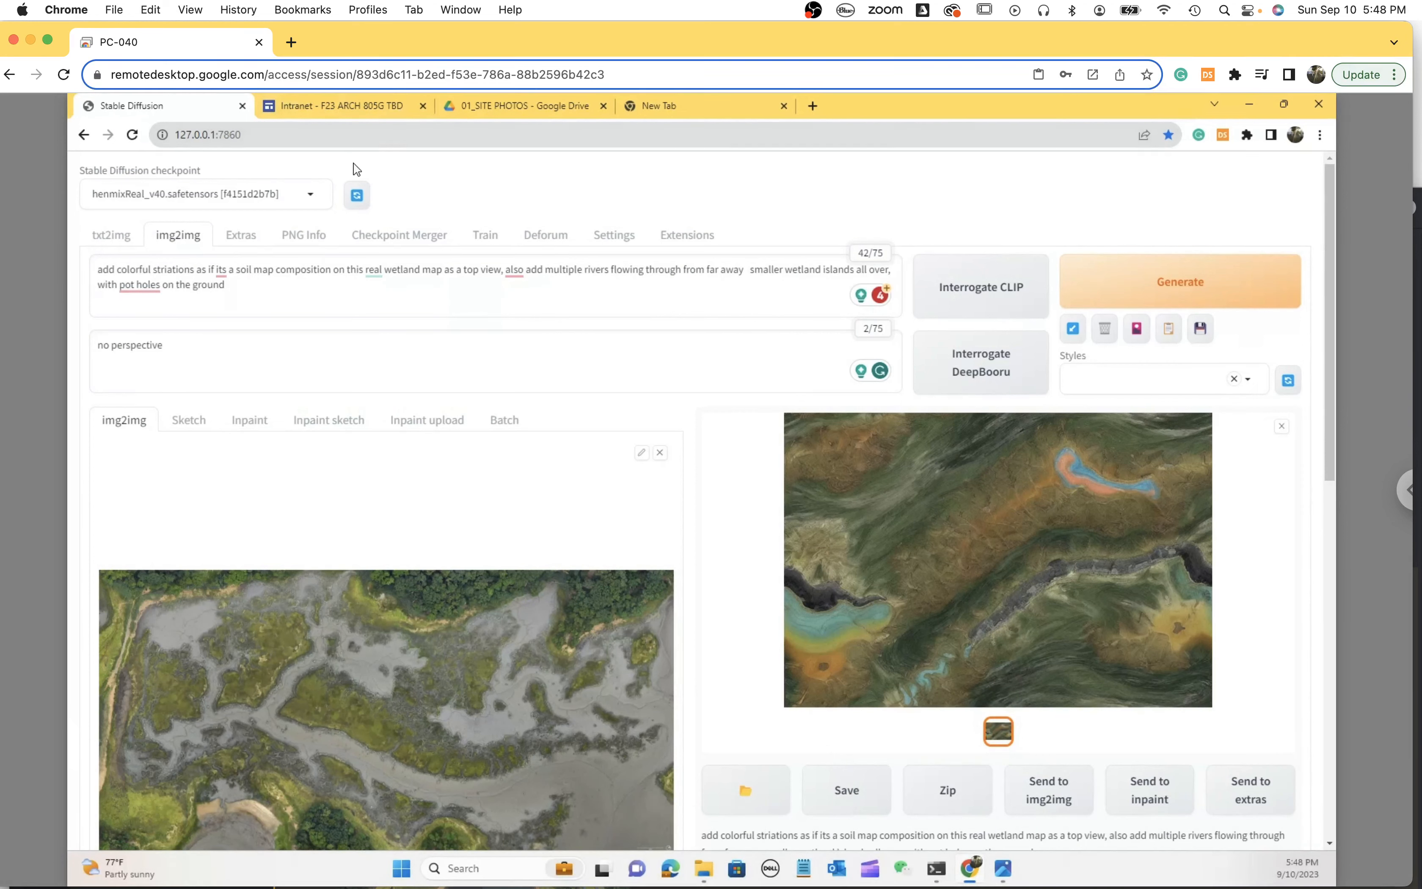
Minimize the remote session and review the Midjourney soil composition images in Discord's Tutorial thread.
{"action": "left_click", "coordinate": [30, 40]}
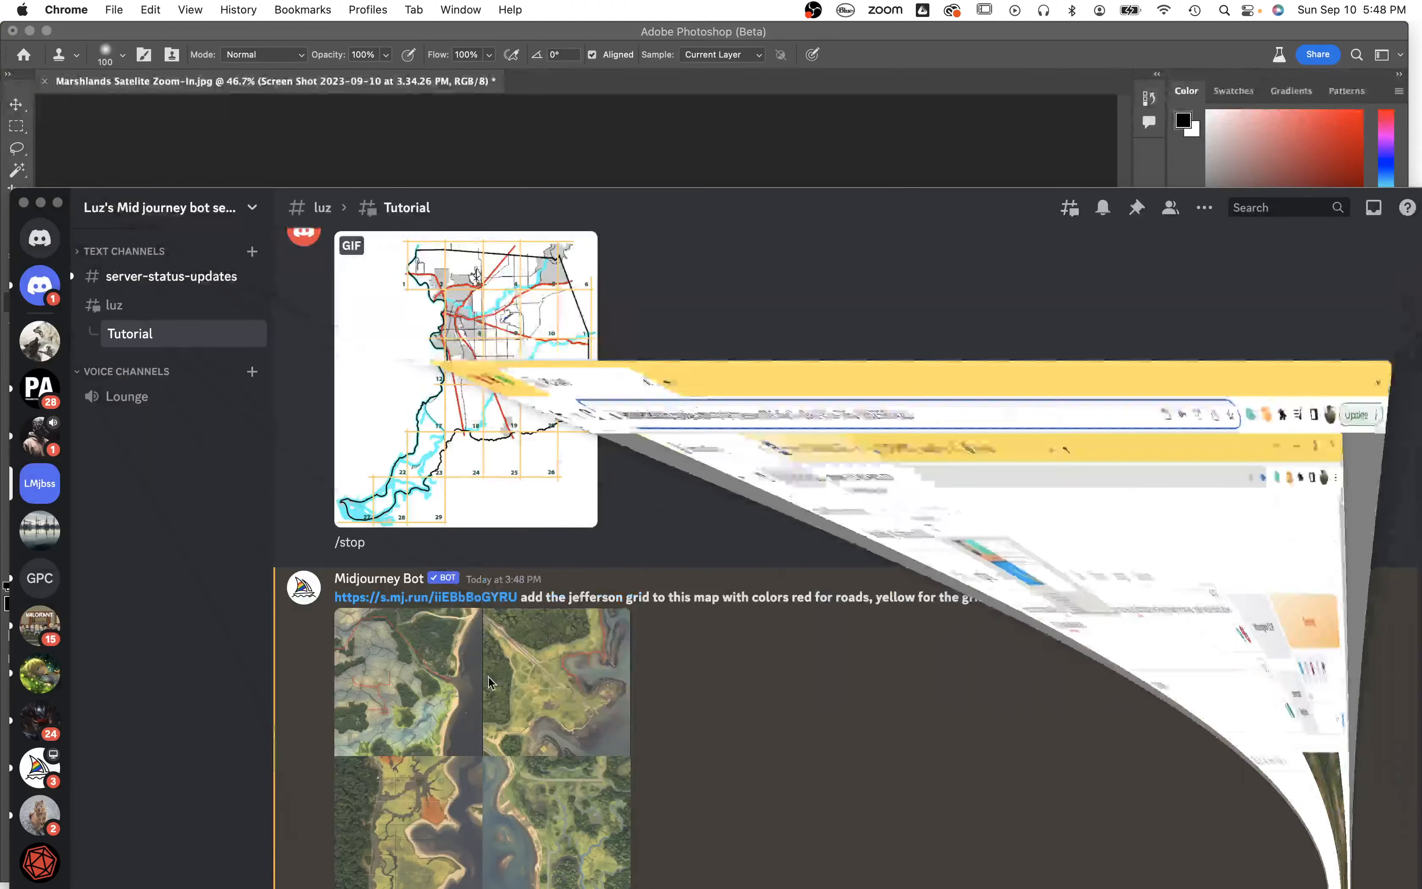
{"action": "scroll", "coordinate": [785, 602], "scroll_direction": "up", "scroll_amount": 10}
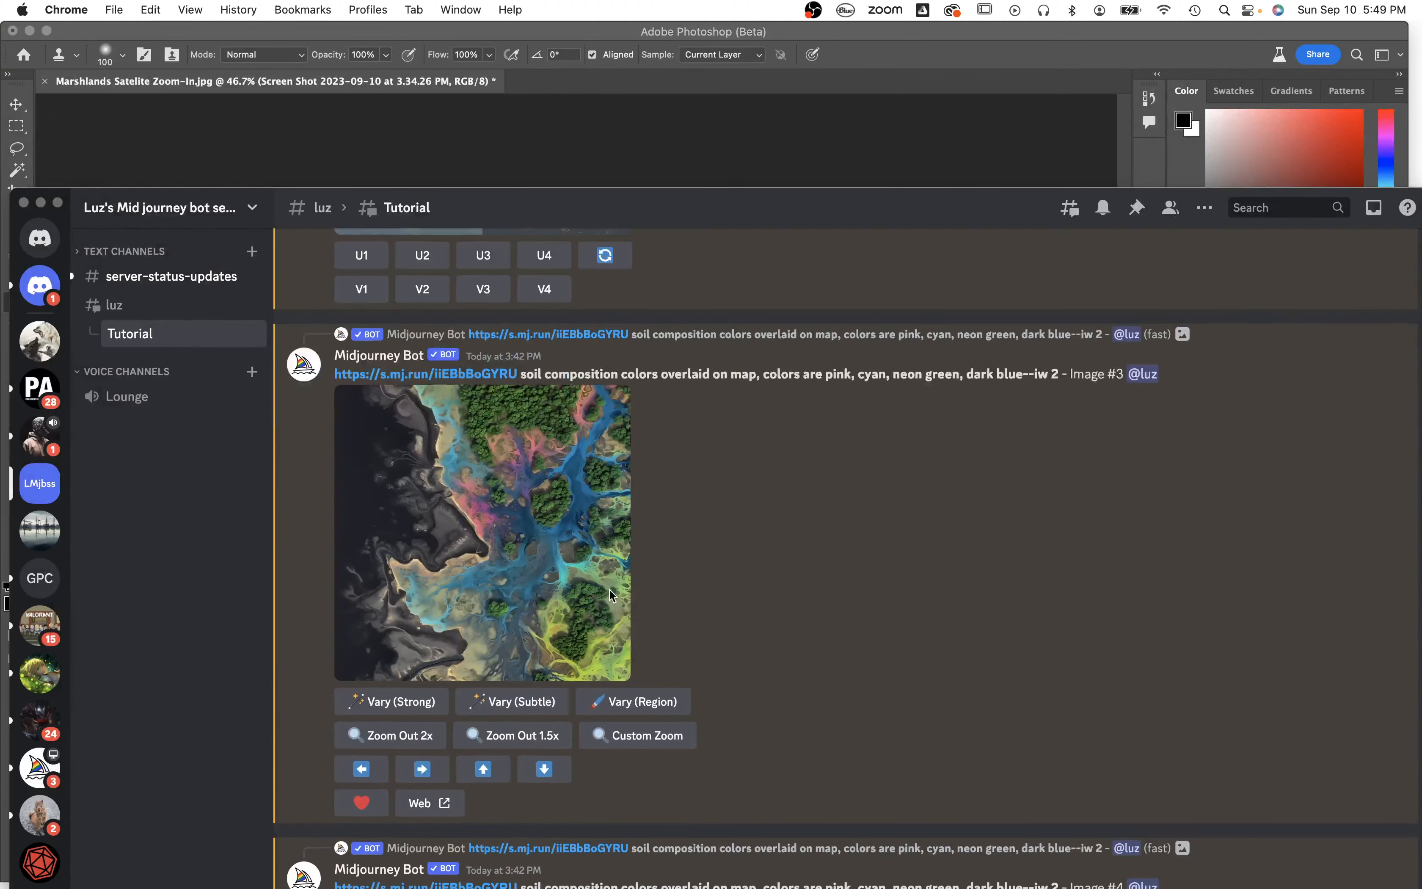
{"action": "scroll", "coordinate": [785, 603], "scroll_direction": "down", "scroll_amount": 2}
{"action": "left_click_drag", "start_coordinate": [758, 215], "coordinate": [694, 6]}
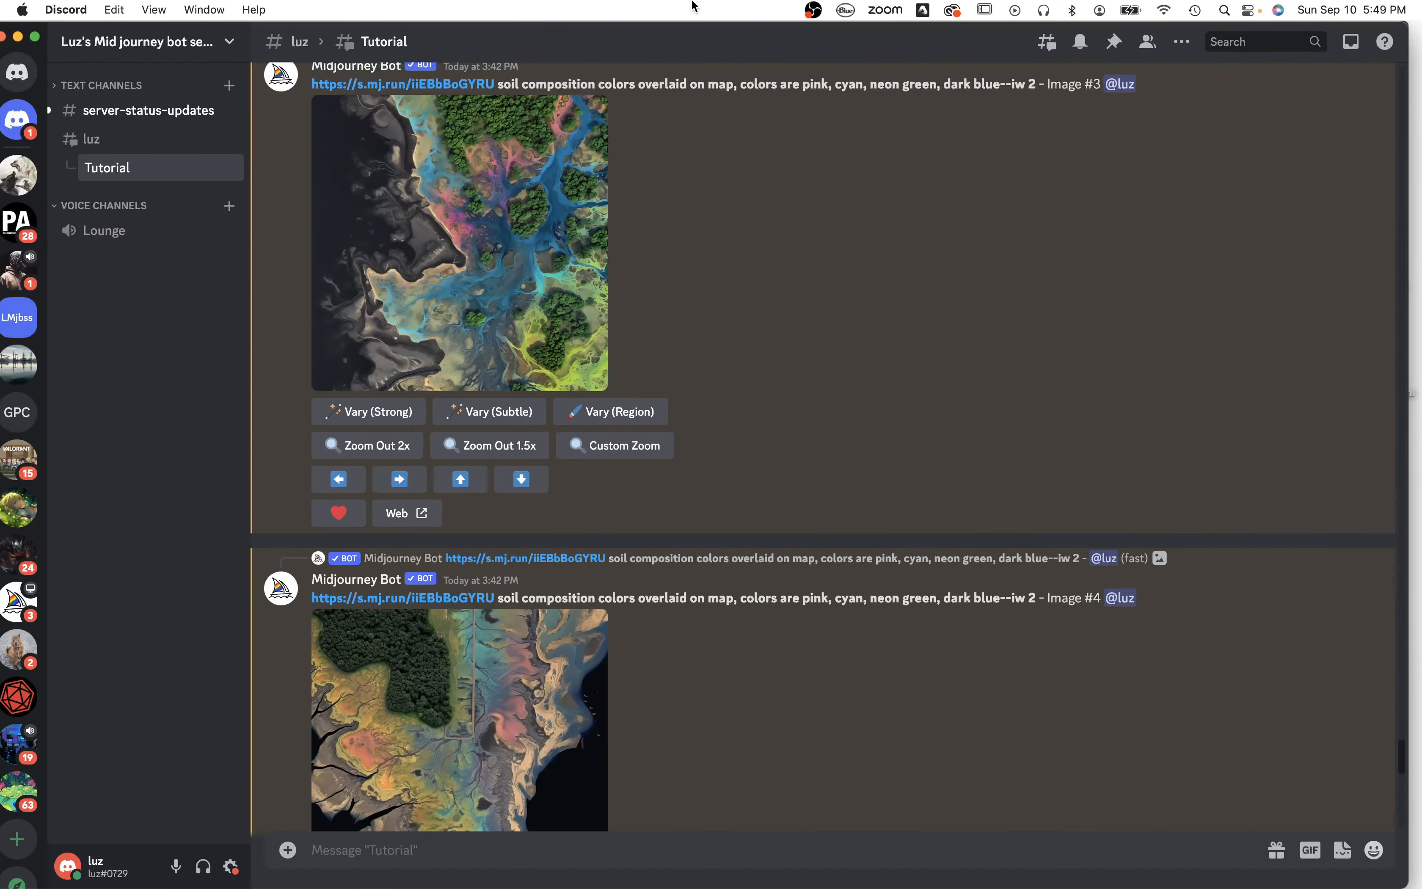
Switch to the marshlands image in Photoshop (Beta), and briefly show the Creative Cloud window before minimizing it.
{"action": "mouse_move", "coordinate": [1023, 870]}
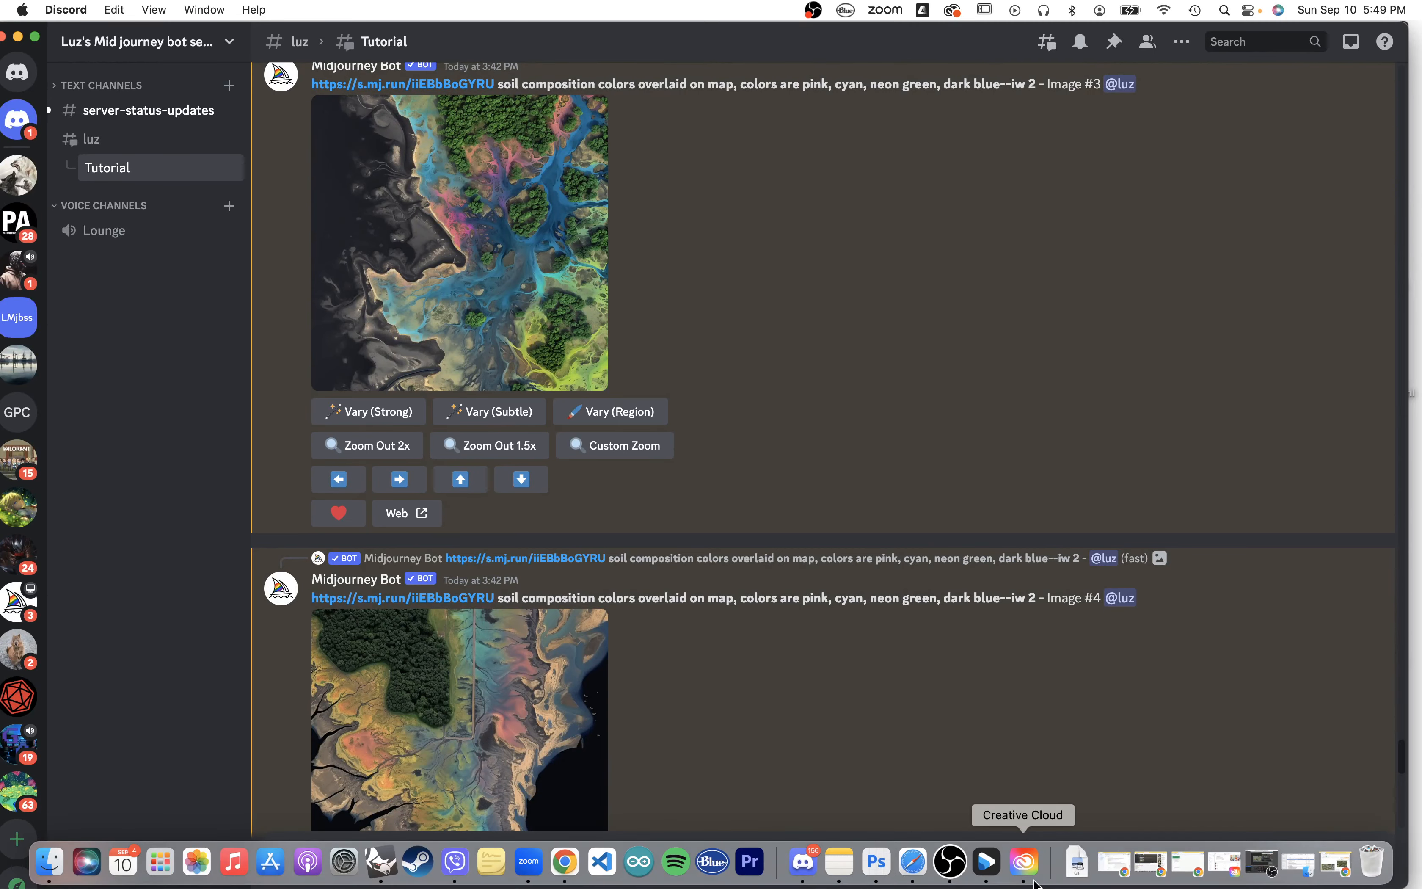
{"action": "left_click", "coordinate": [875, 862]}
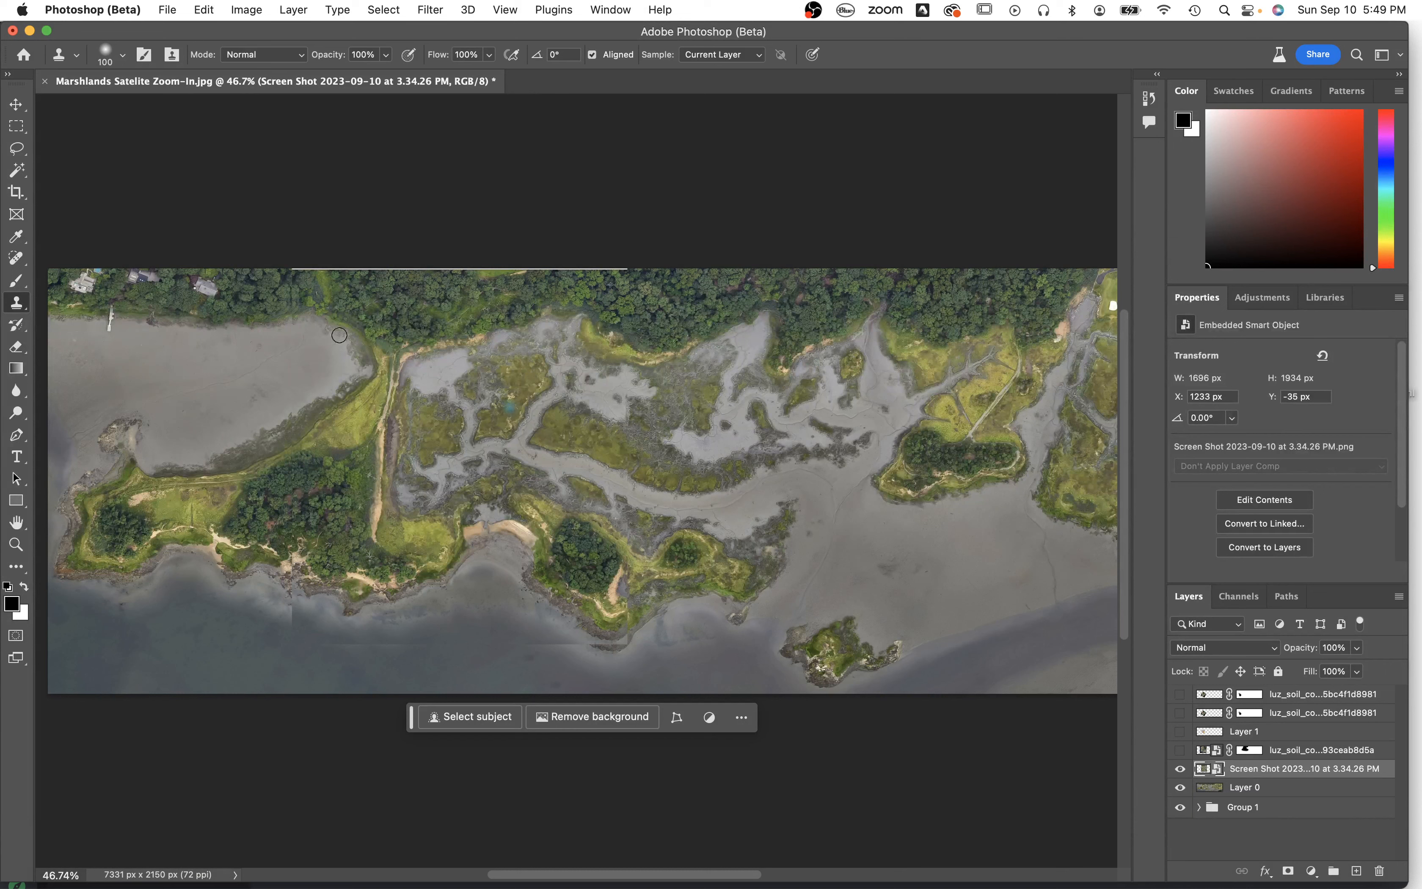
{"action": "mouse_move", "coordinate": [605, 884]}
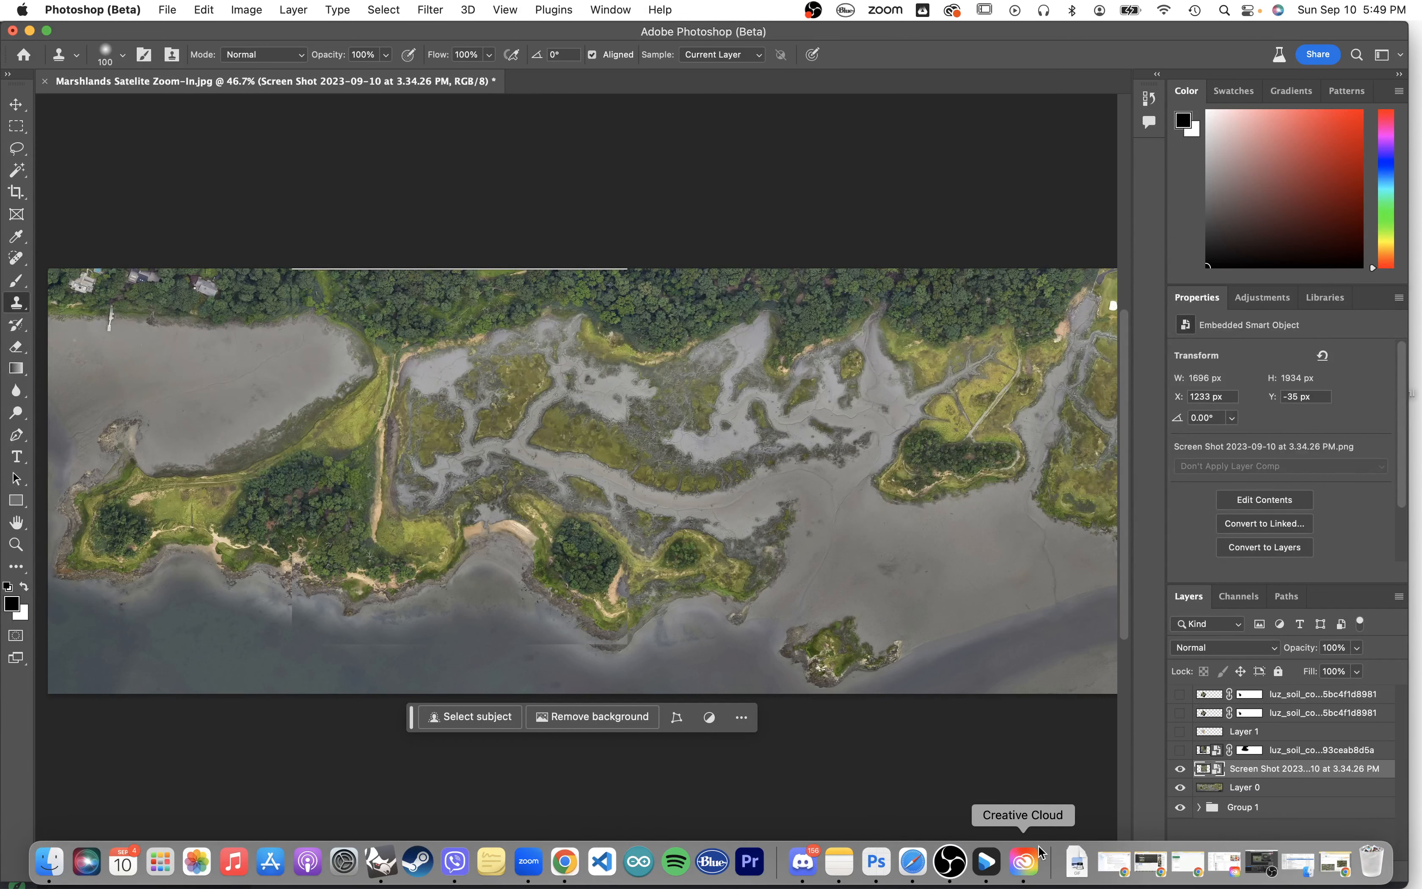
{"action": "left_click", "coordinate": [1023, 861]}
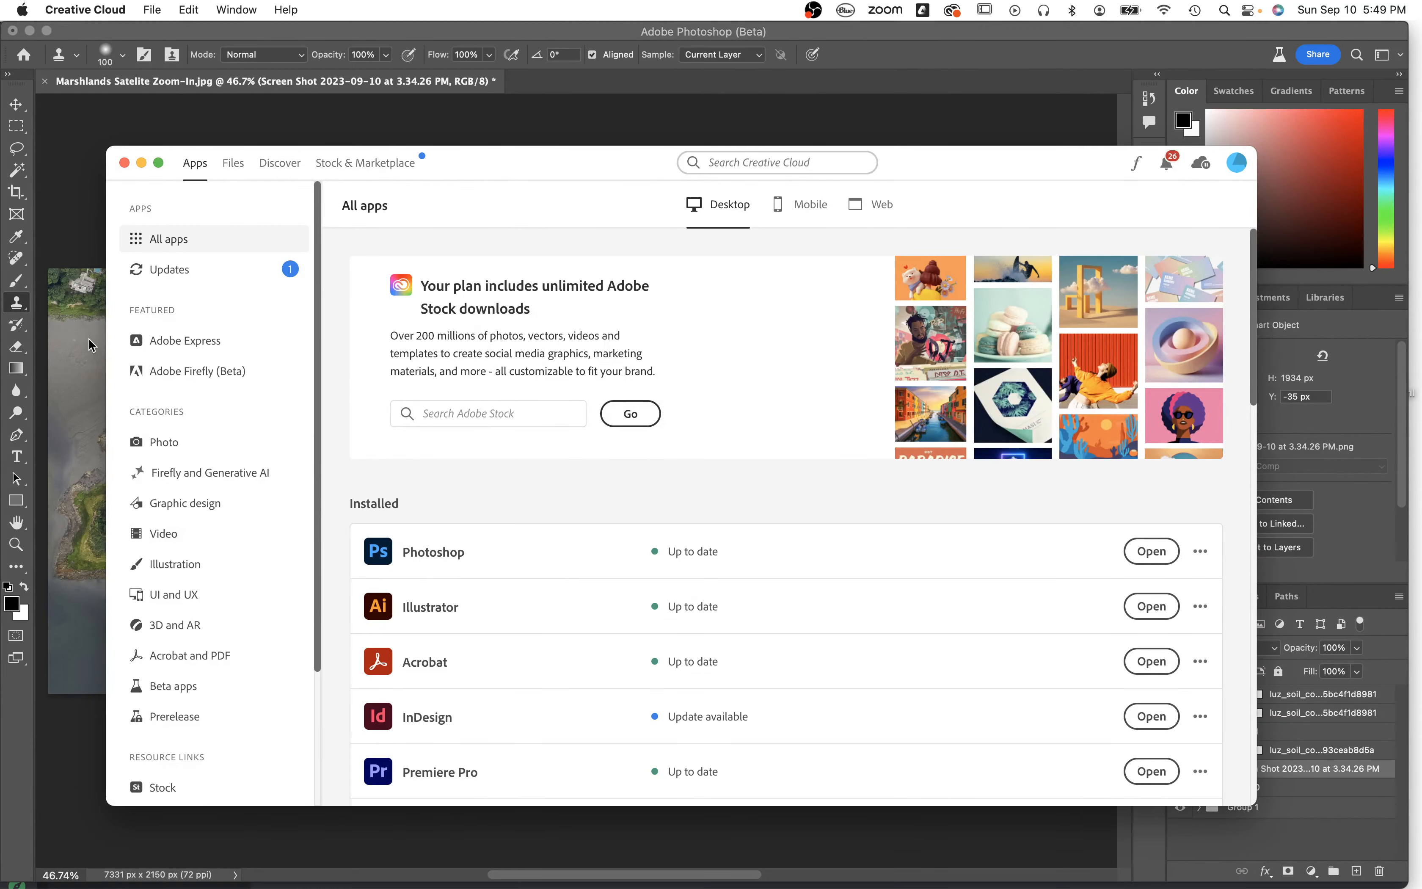
{"action": "left_click", "coordinate": [141, 163]}
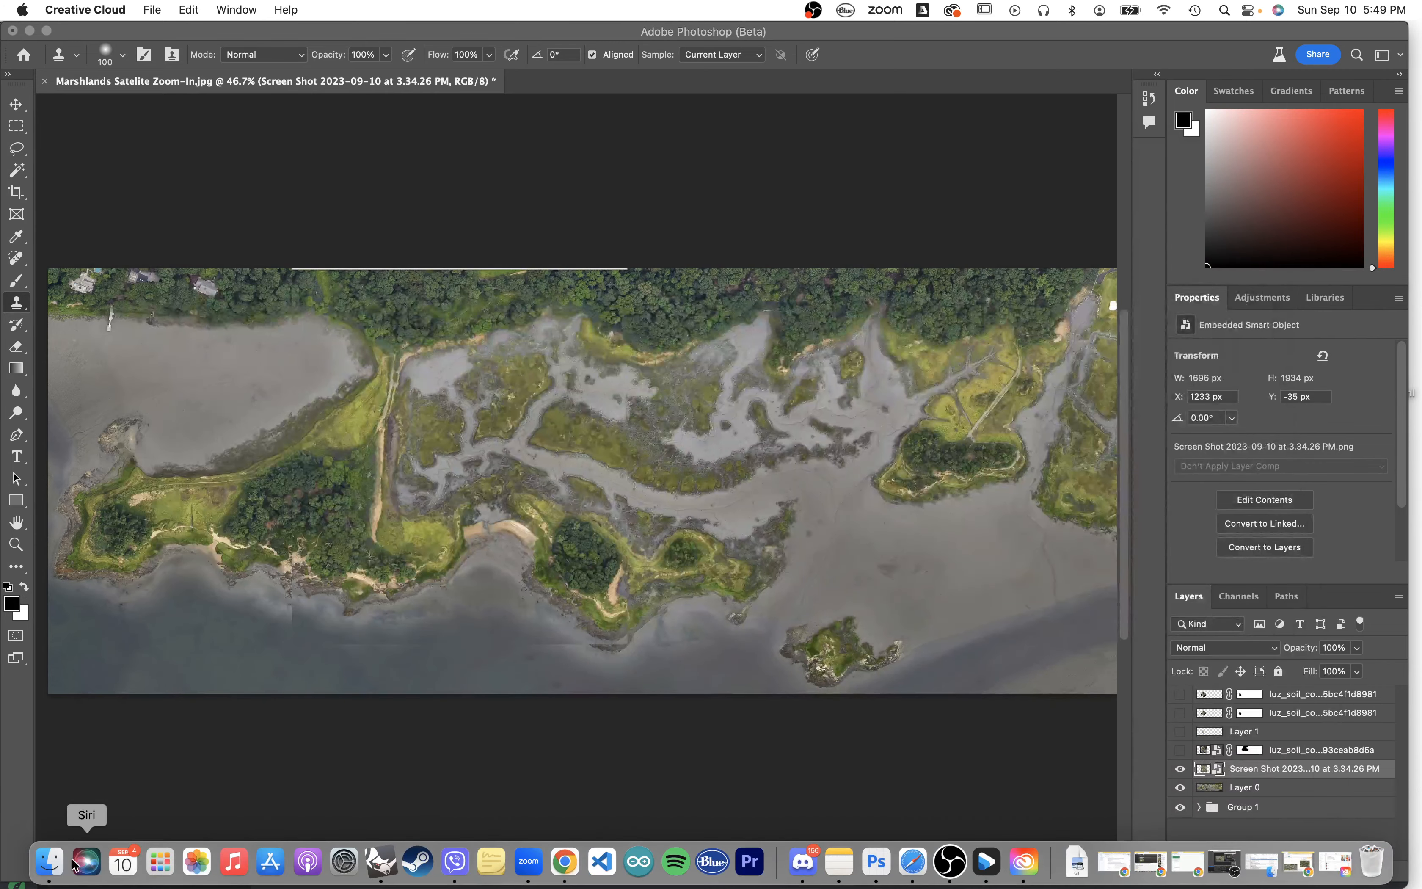
Search the computer for "creative" to locate the Creative Cloud app and bring its window back up.
{"action": "left_click", "coordinate": [1224, 8]}
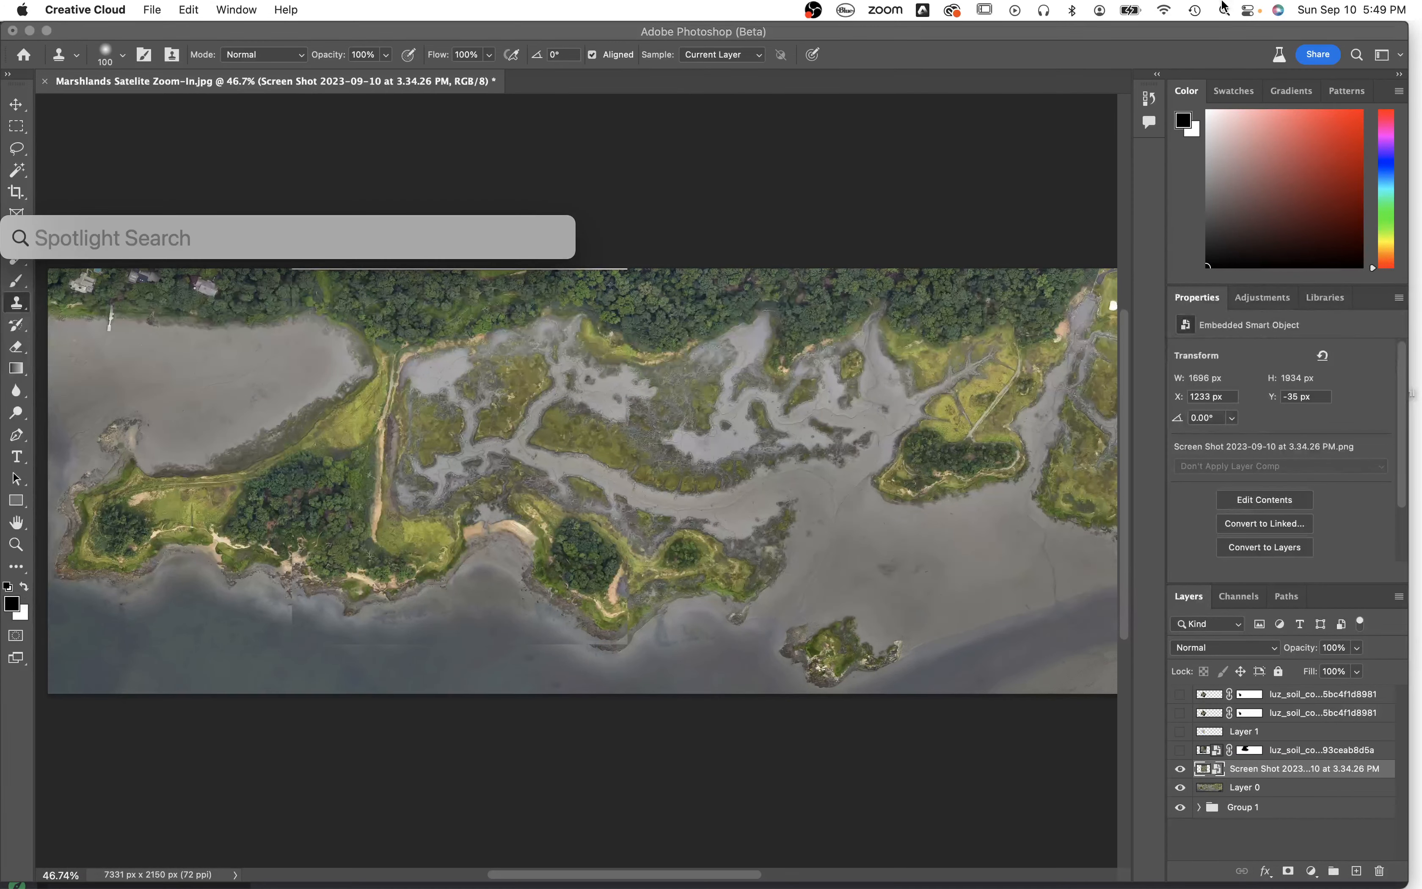
{"action": "type", "text": "creative"}
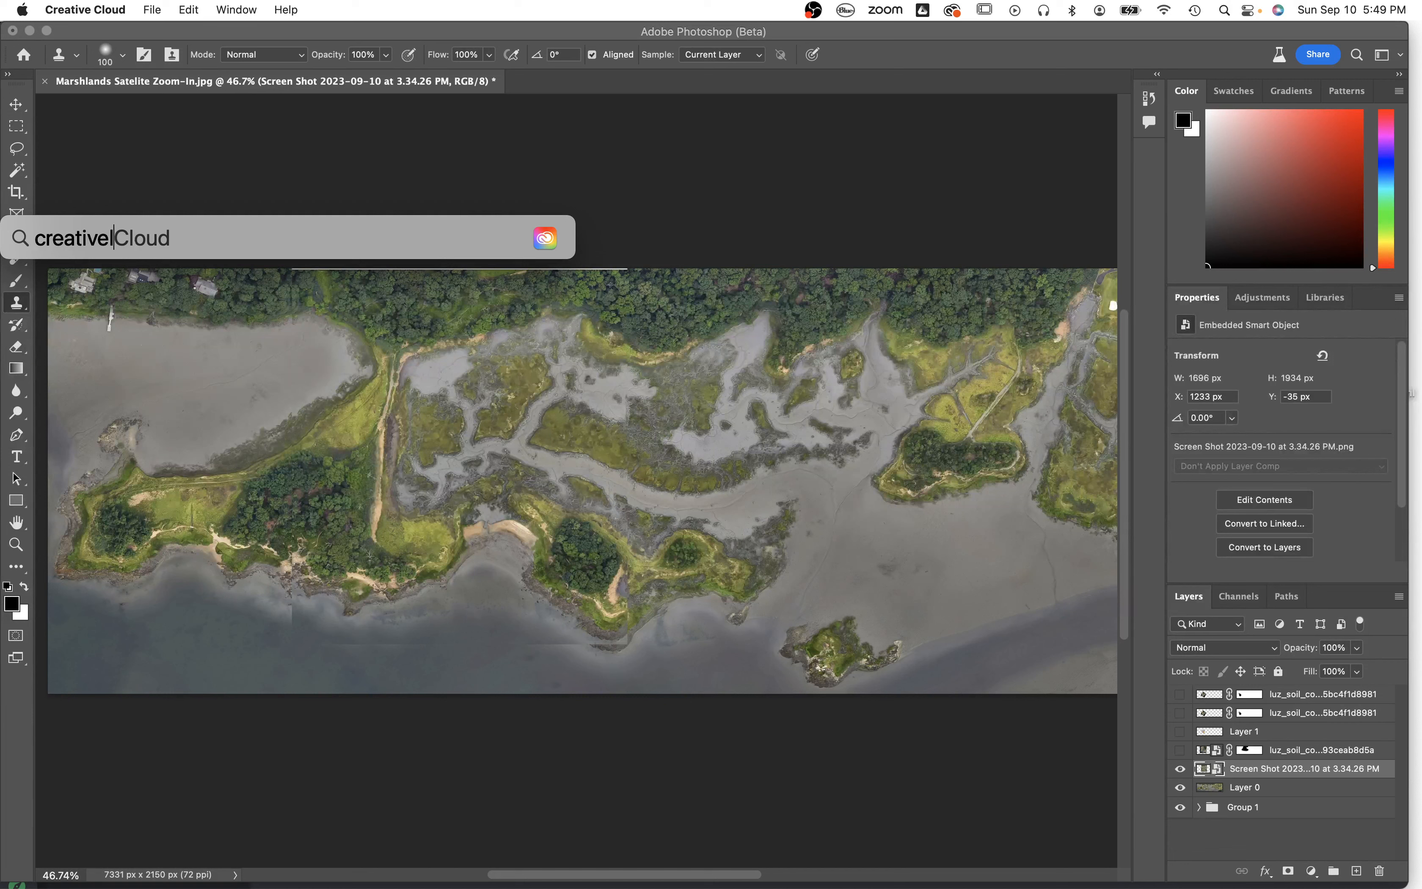
{"action": "type", "text": "clou"}
{"action": "key", "text": "BackSpace"}
{"action": "key", "text": "BackSpace"}
{"action": "key", "text": "BackSpace"}
{"action": "key", "text": "BackSpace"}
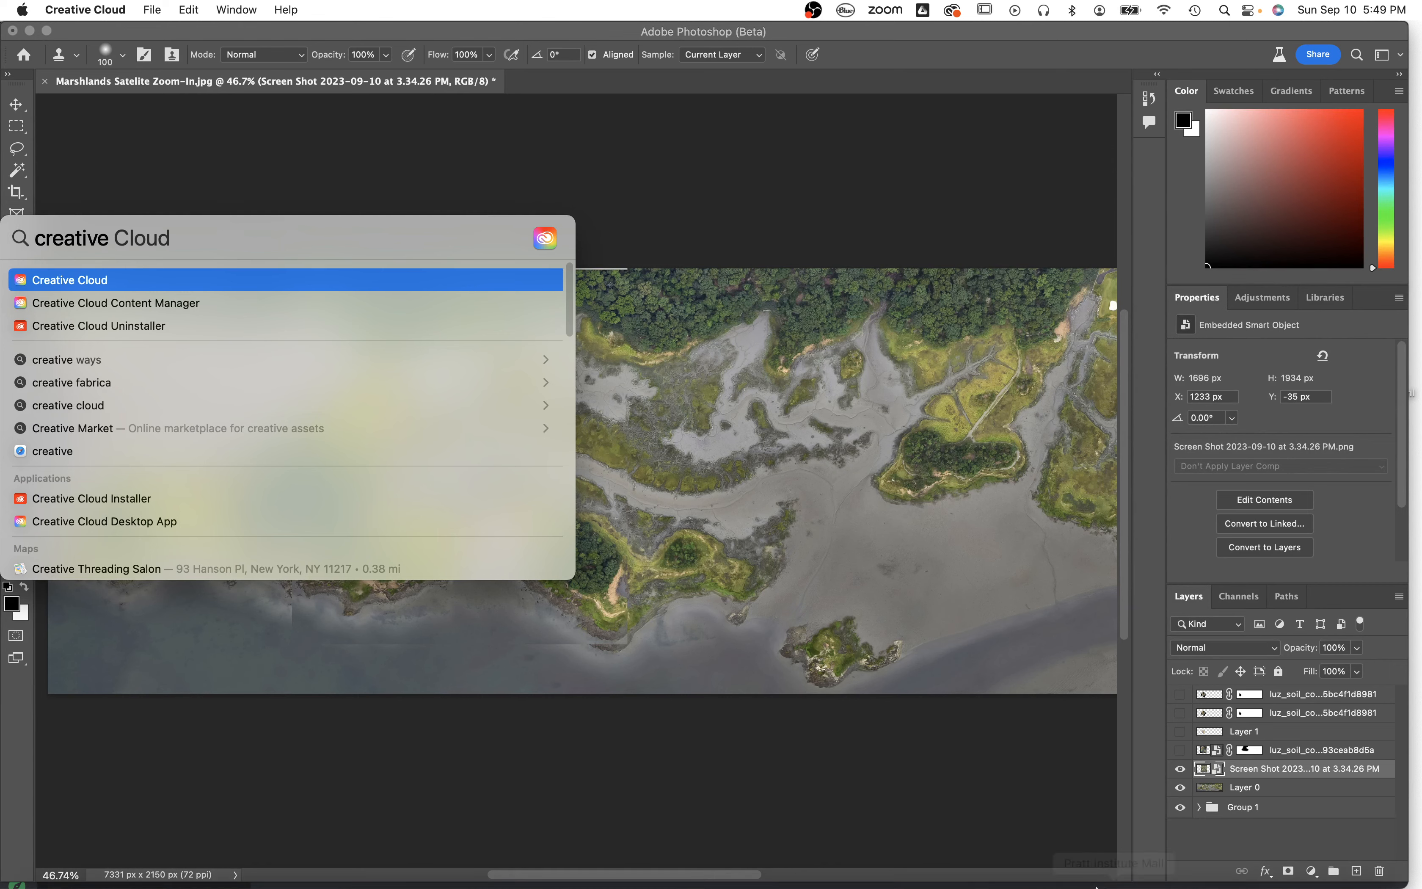
{"action": "left_click", "coordinate": [1340, 870]}
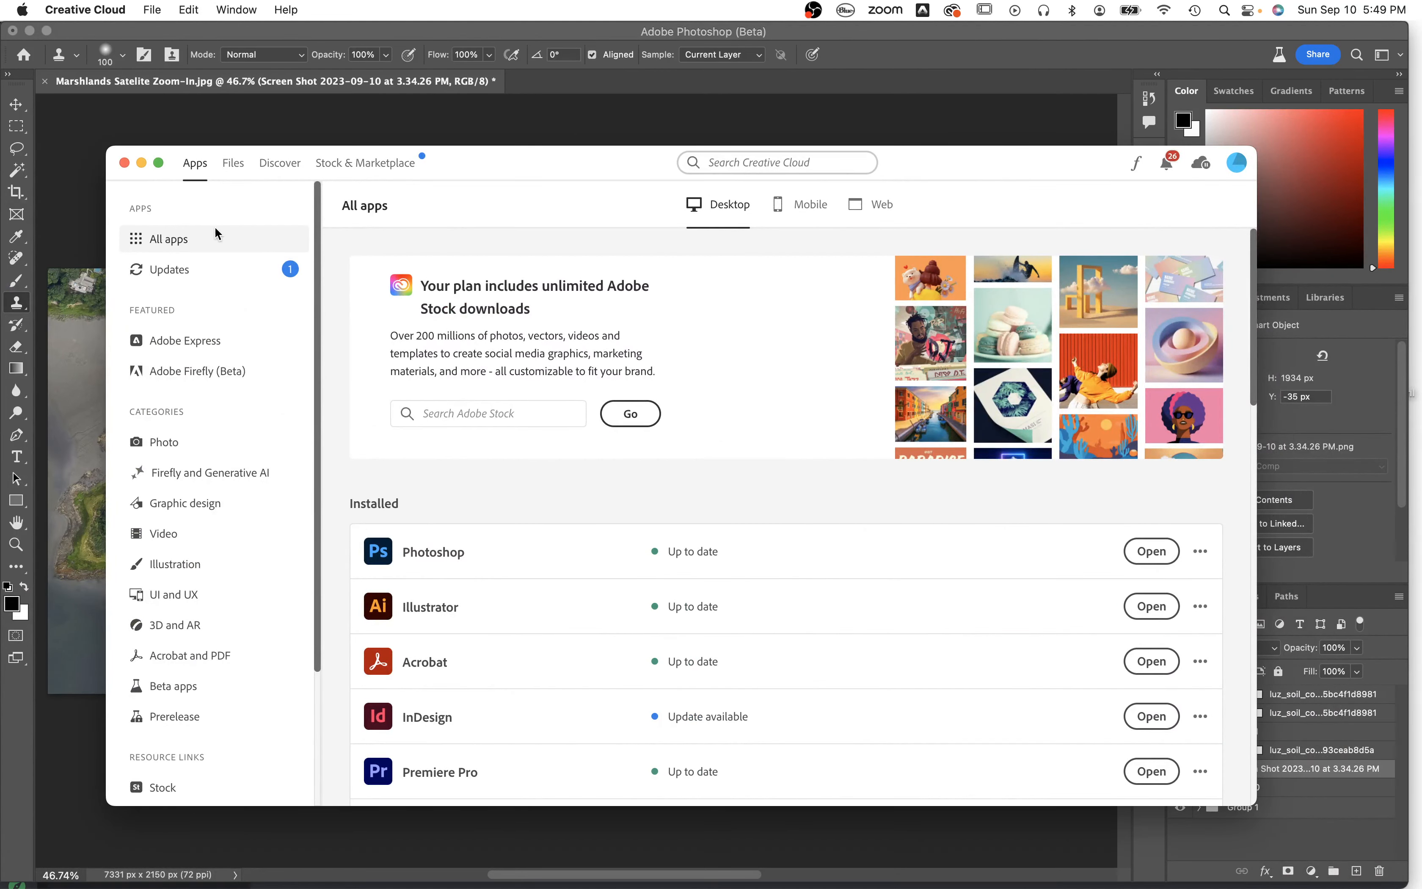
Show the Beta apps category in Creative Cloud, examine the Photoshop (Beta) entry and minimize the window.
{"action": "scroll", "coordinate": [200, 574], "scroll_direction": "down", "scroll_amount": 4}
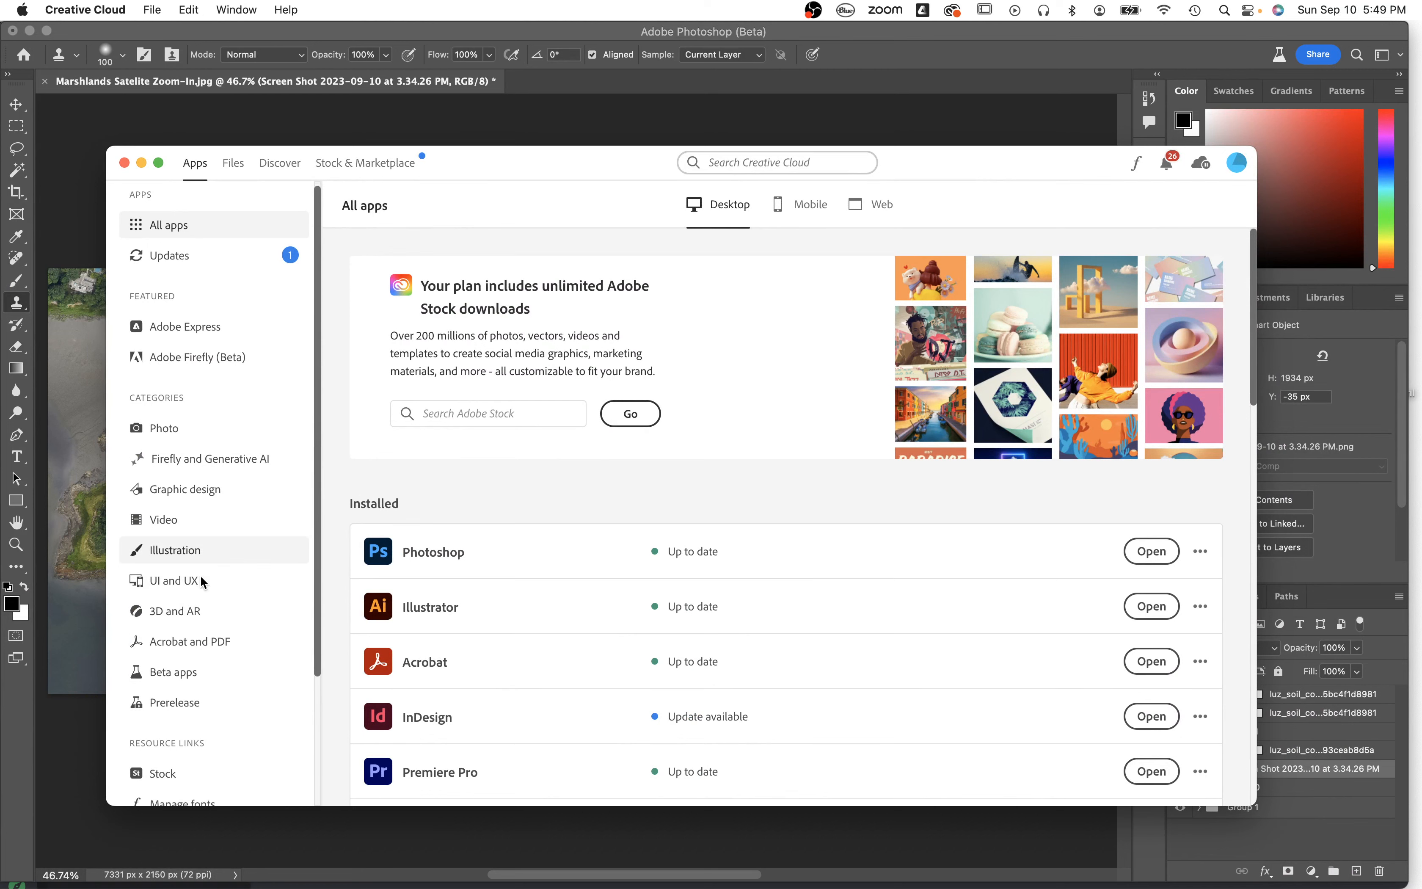
{"action": "scroll", "coordinate": [176, 574], "scroll_direction": "down", "scroll_amount": 2}
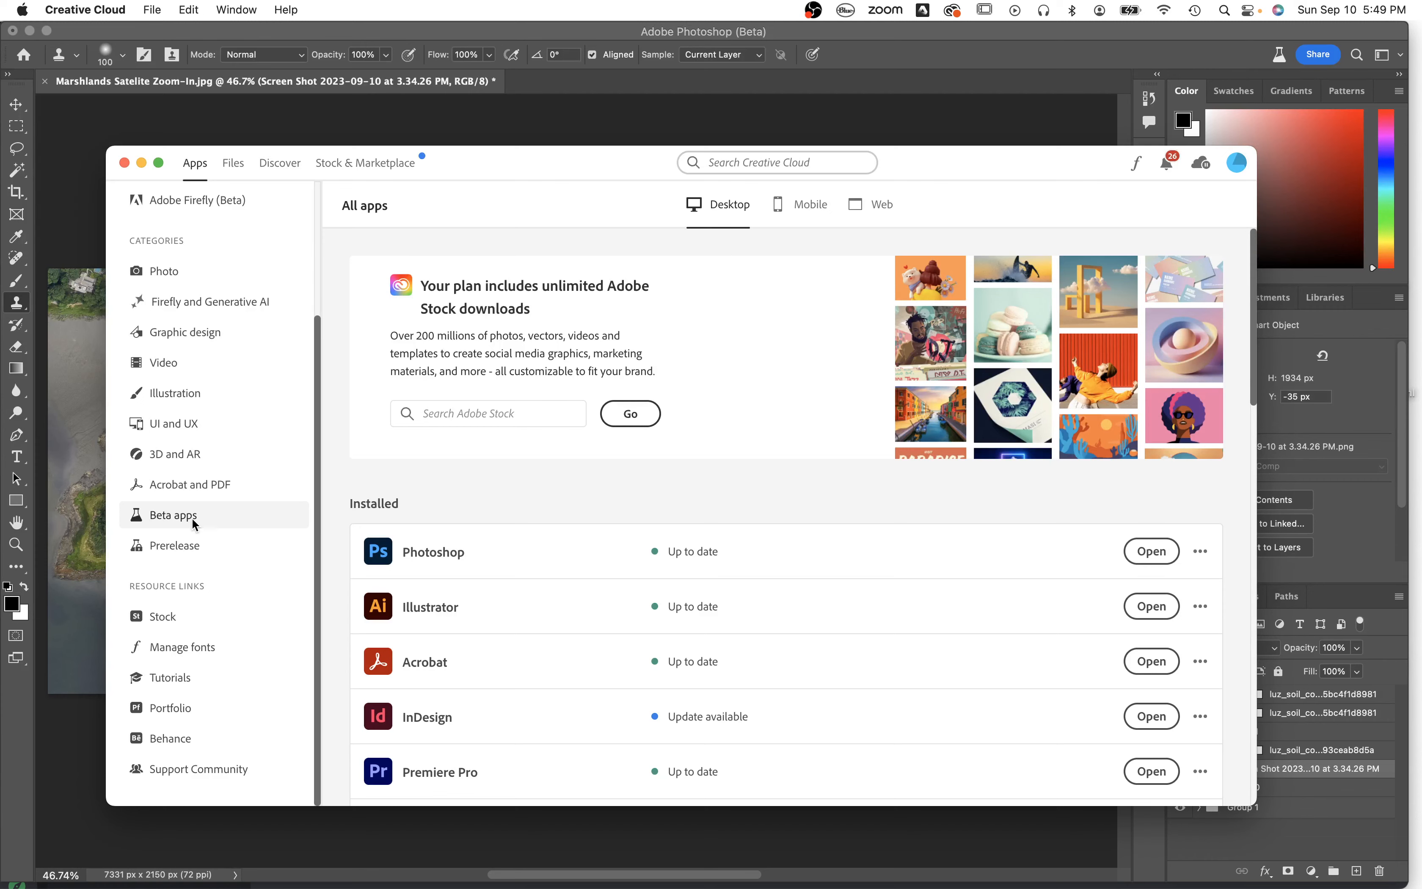
{"action": "left_click", "coordinate": [190, 518]}
{"action": "scroll", "coordinate": [660, 698], "scroll_direction": "down", "scroll_amount": 5}
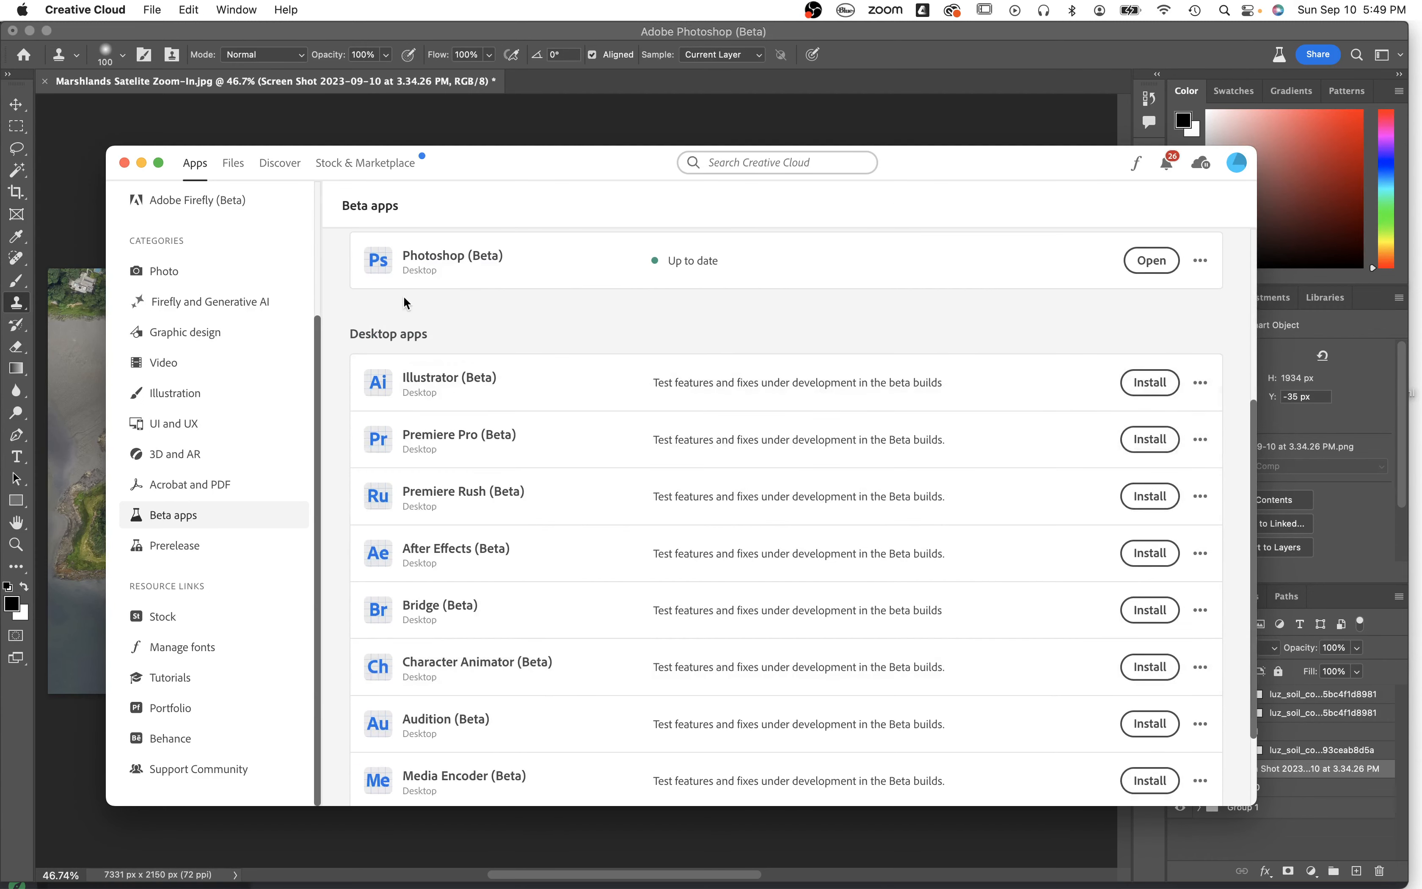
{"action": "scroll", "coordinate": [557, 353], "scroll_direction": "up", "scroll_amount": 3}
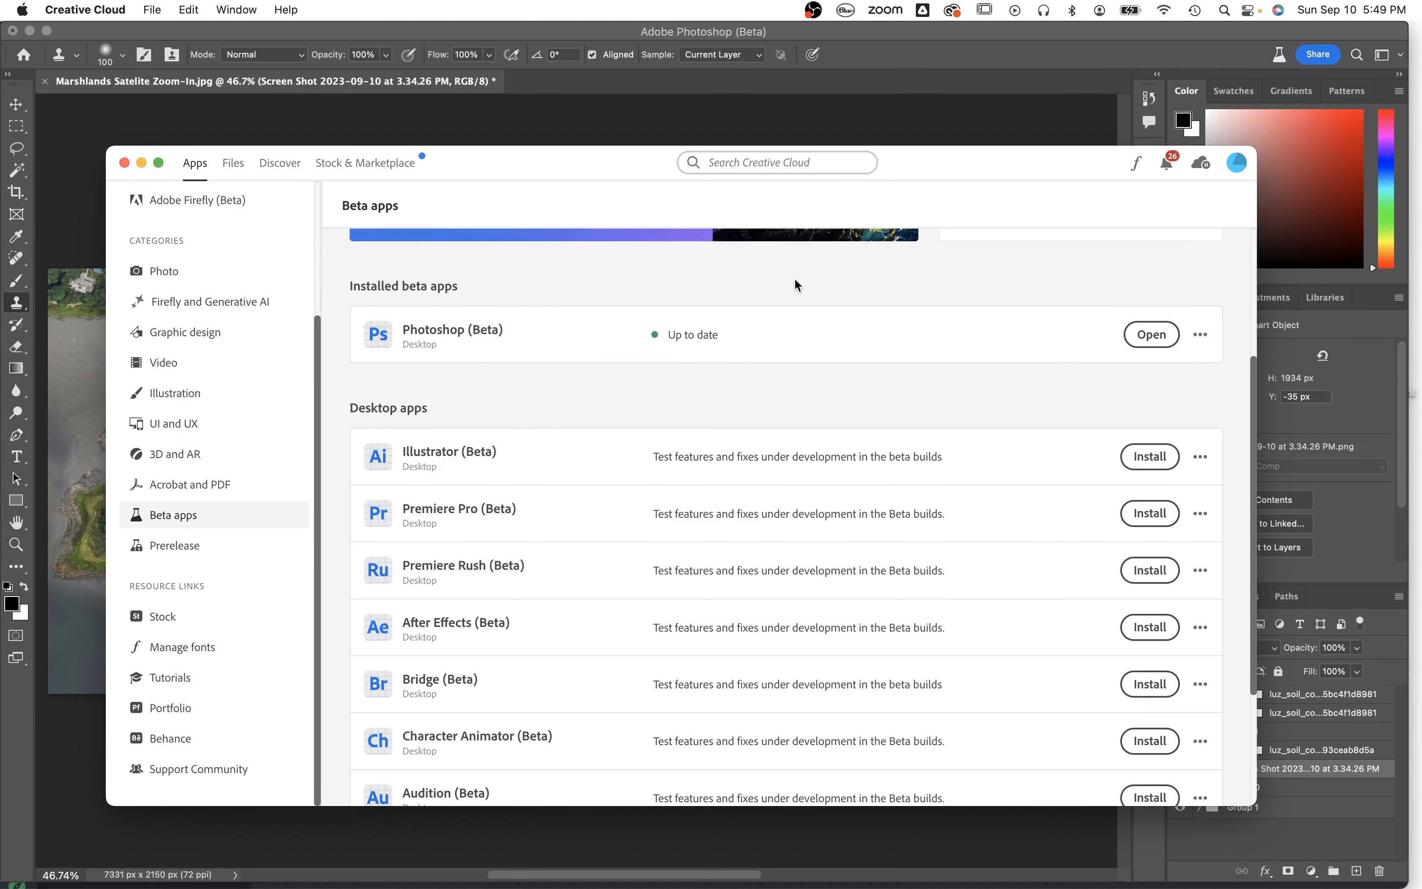
{"action": "left_click", "coordinate": [143, 162]}
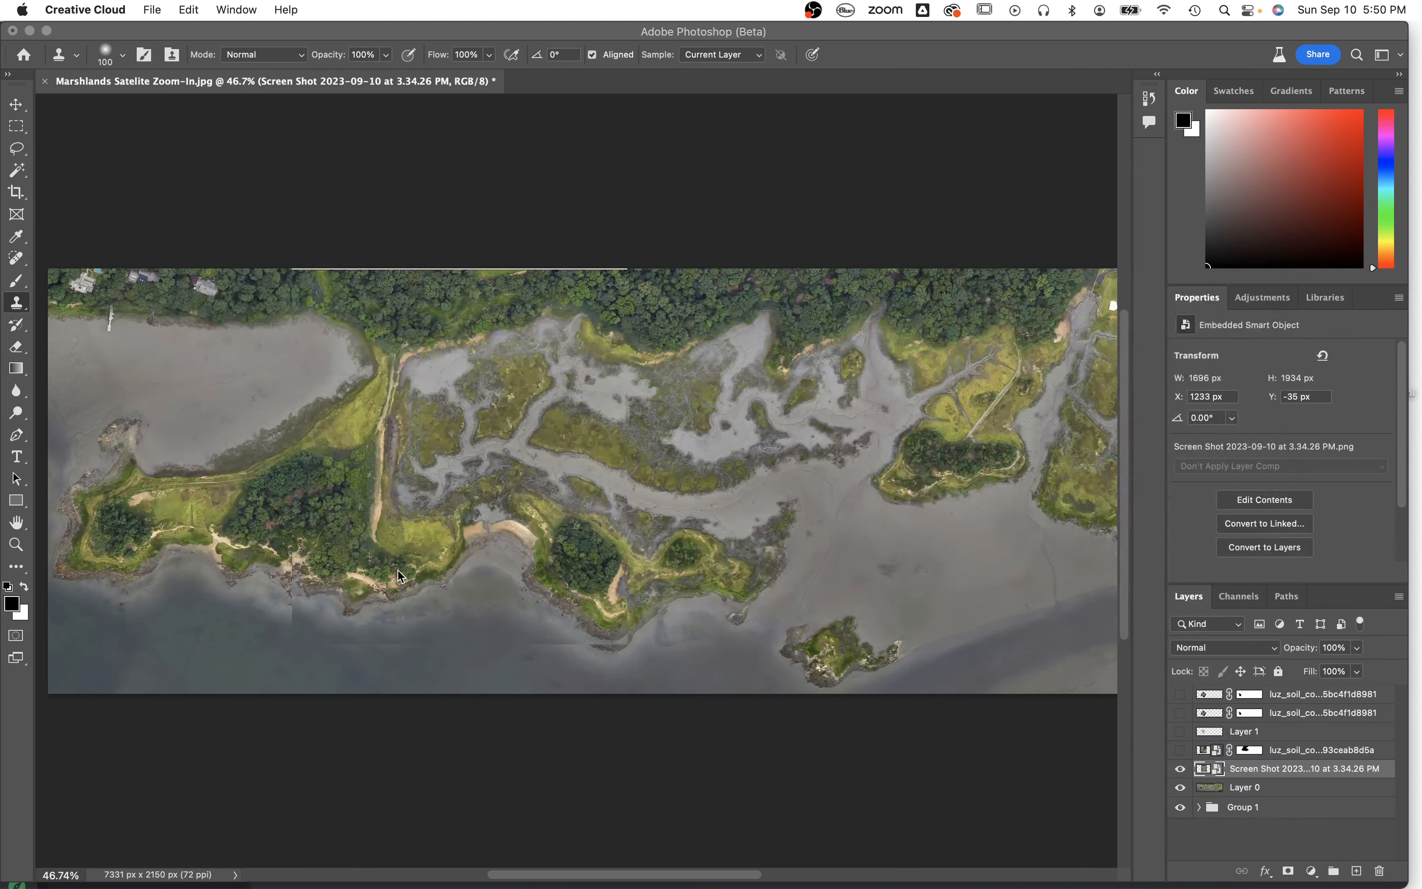
Return to Photoshop (Beta), make Layer 0 active with the screenshot layer hidden and the Lasso tool chosen, and reposition the contextual task bar.
{"action": "left_click", "coordinate": [428, 598]}
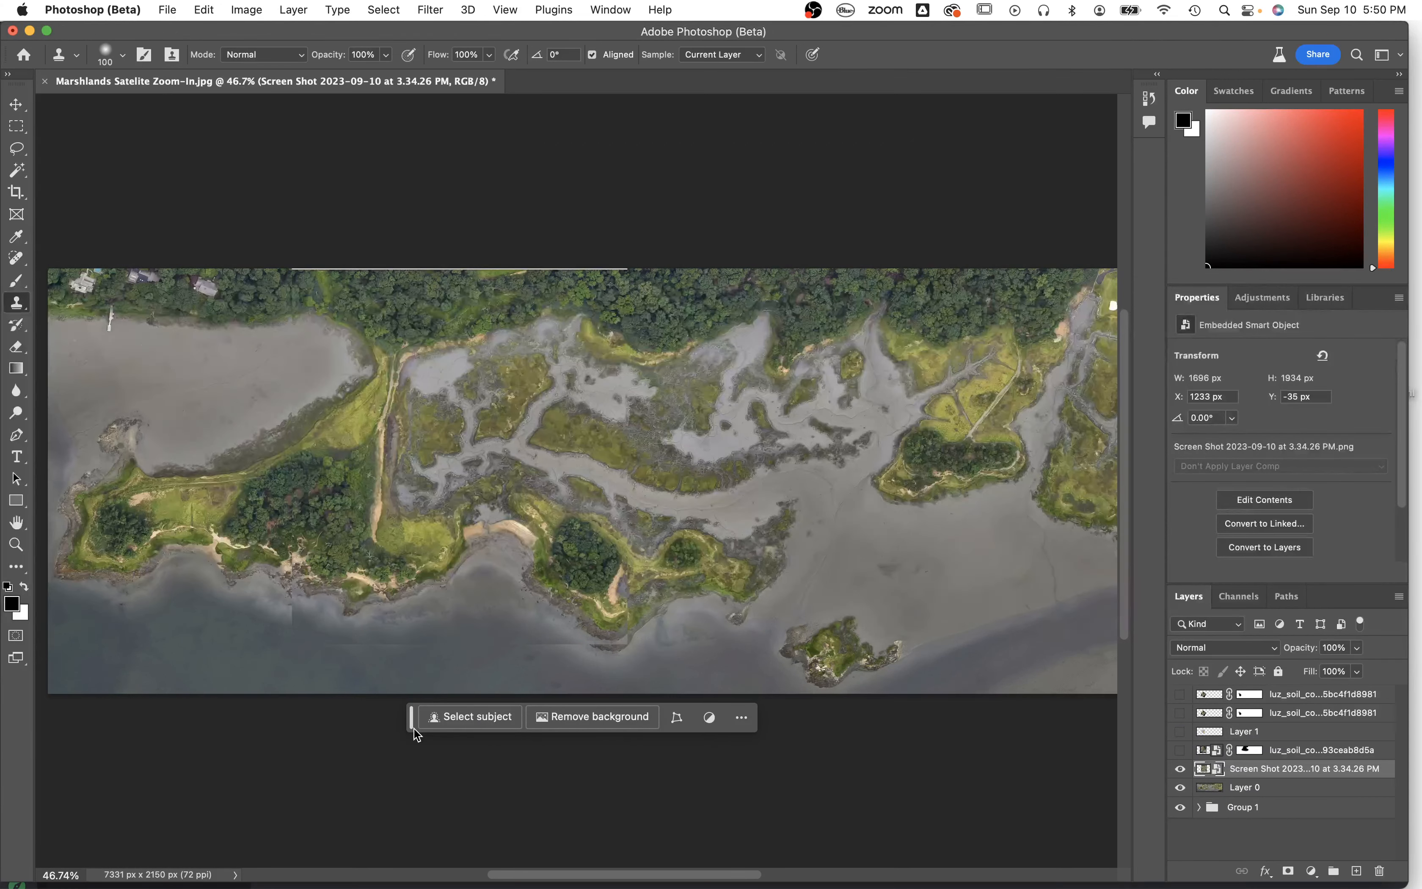
{"action": "left_click_drag", "start_coordinate": [413, 729], "coordinate": [437, 612]}
{"action": "mouse_move", "coordinate": [424, 688]}
{"action": "left_mouse_down"}
{"action": "mouse_move", "coordinate": [419, 716]}
{"action": "mouse_move", "coordinate": [496, 385]}
{"action": "mouse_move", "coordinate": [403, 689]}
{"action": "mouse_move", "coordinate": [434, 740]}
{"action": "left_mouse_up"}
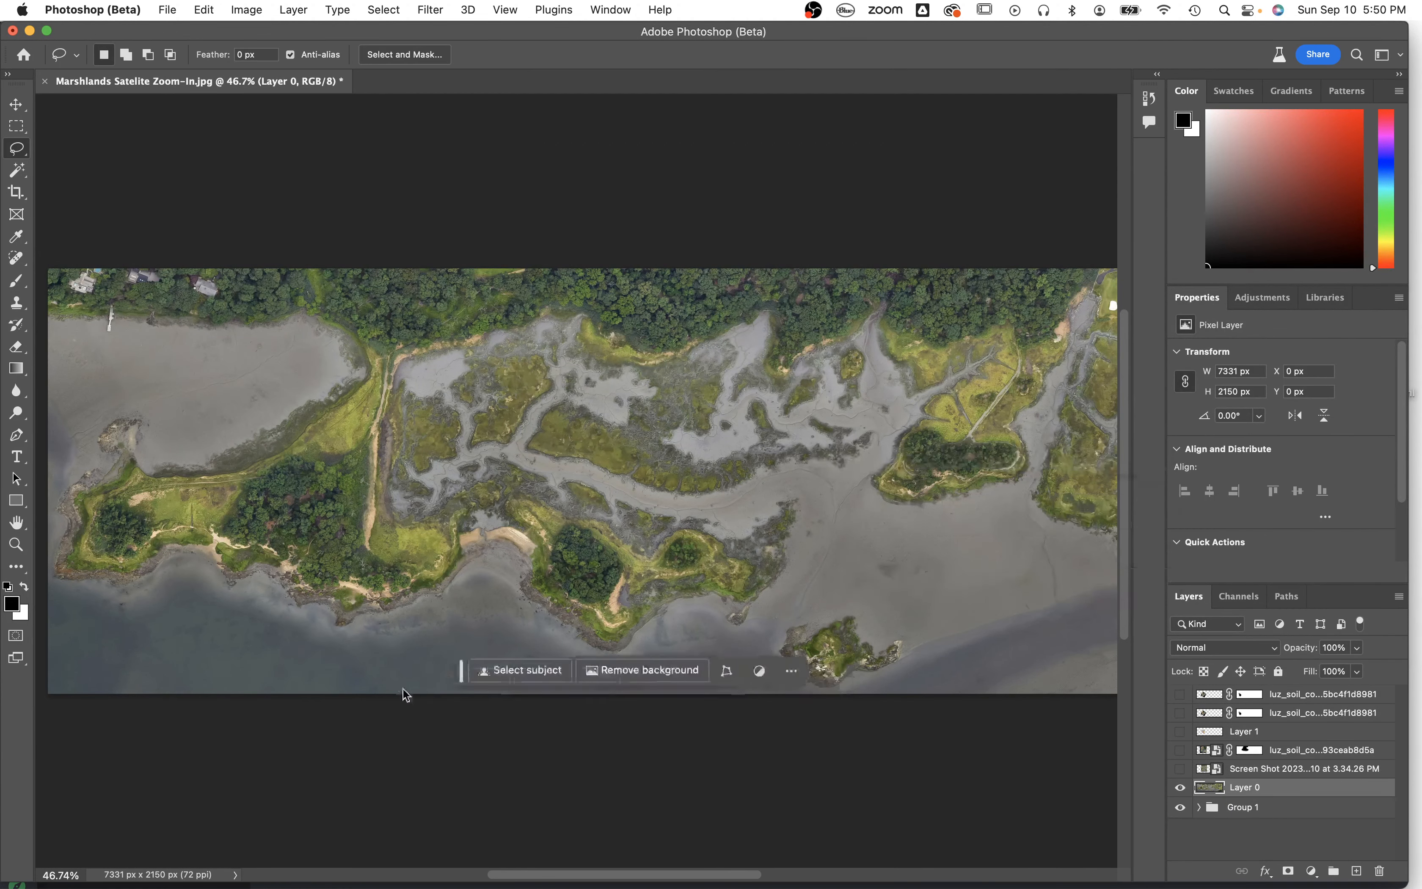
Lasso an area about 1766 by 843 px across the embankment, then move the contextual task bar below the image and pin its position.
{"action": "mouse_move", "coordinate": [503, 375]}
{"action": "left_mouse_down"}
{"action": "mouse_move", "coordinate": [329, 503]}
{"action": "mouse_move", "coordinate": [554, 470]}
{"action": "left_mouse_up"}
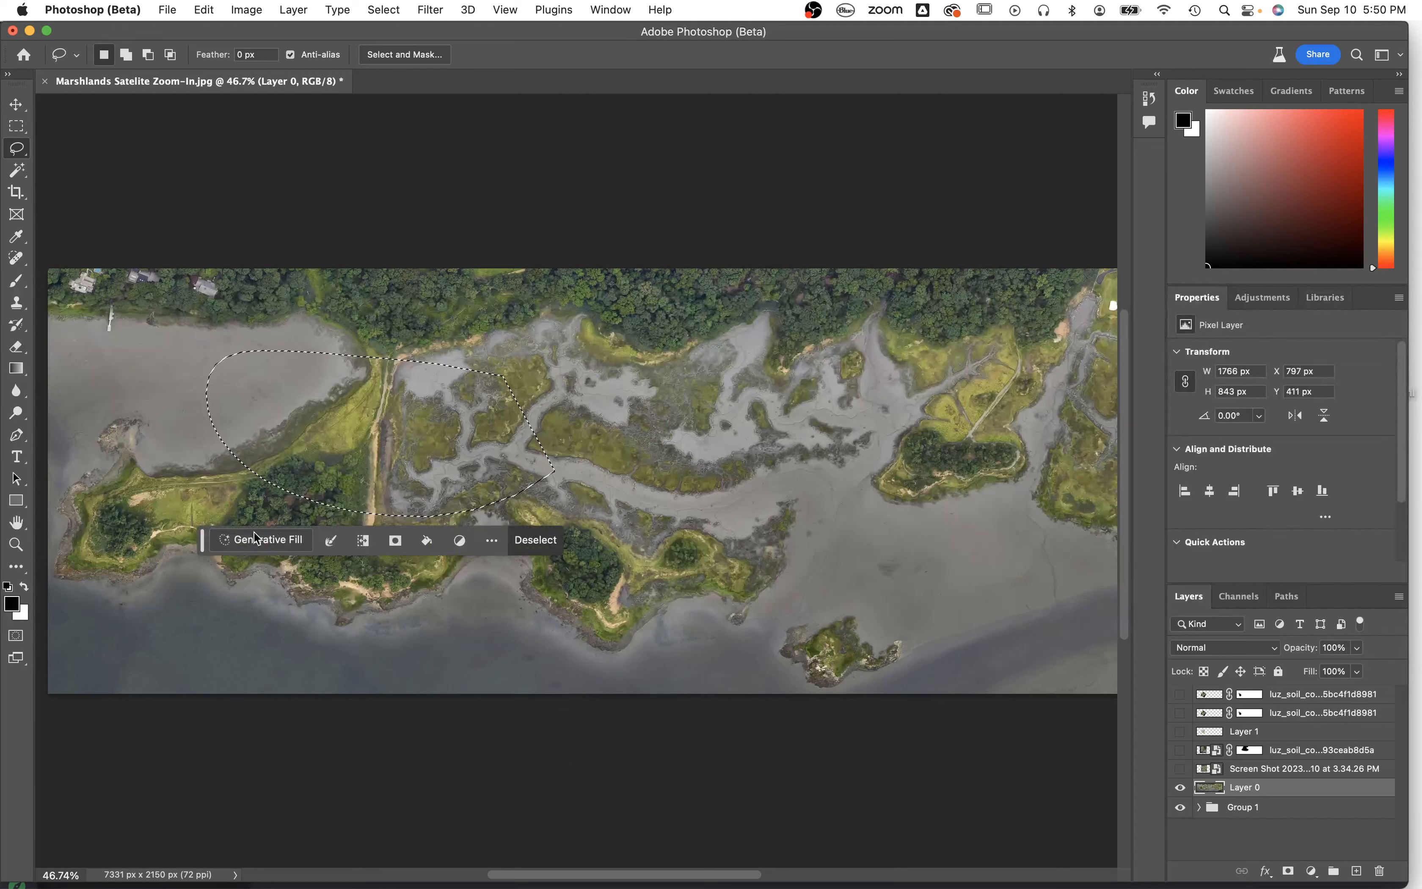
{"action": "left_click_drag", "start_coordinate": [201, 539], "coordinate": [465, 721]}
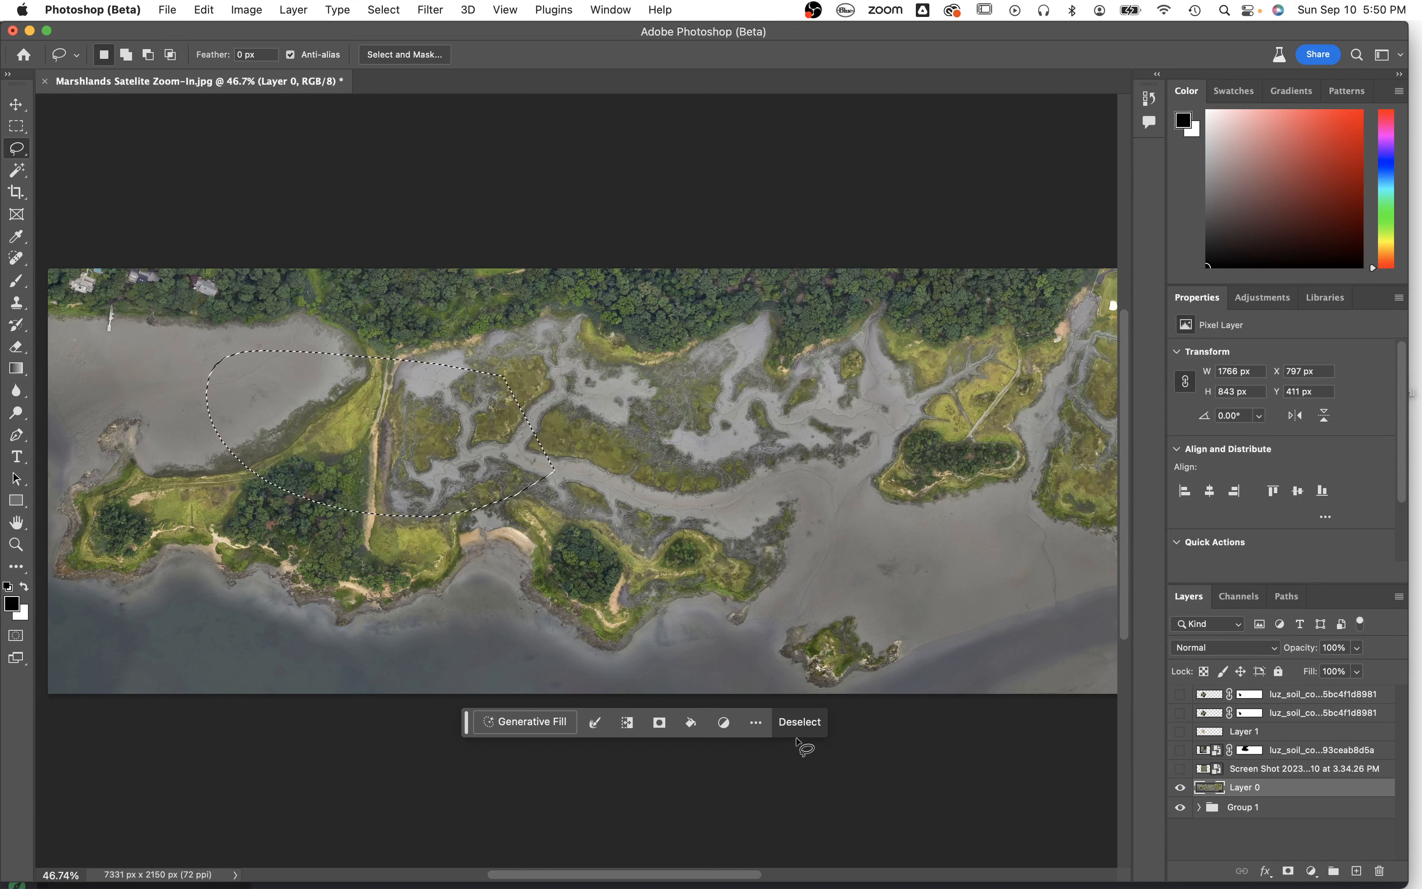
{"action": "left_click", "coordinate": [756, 721]}
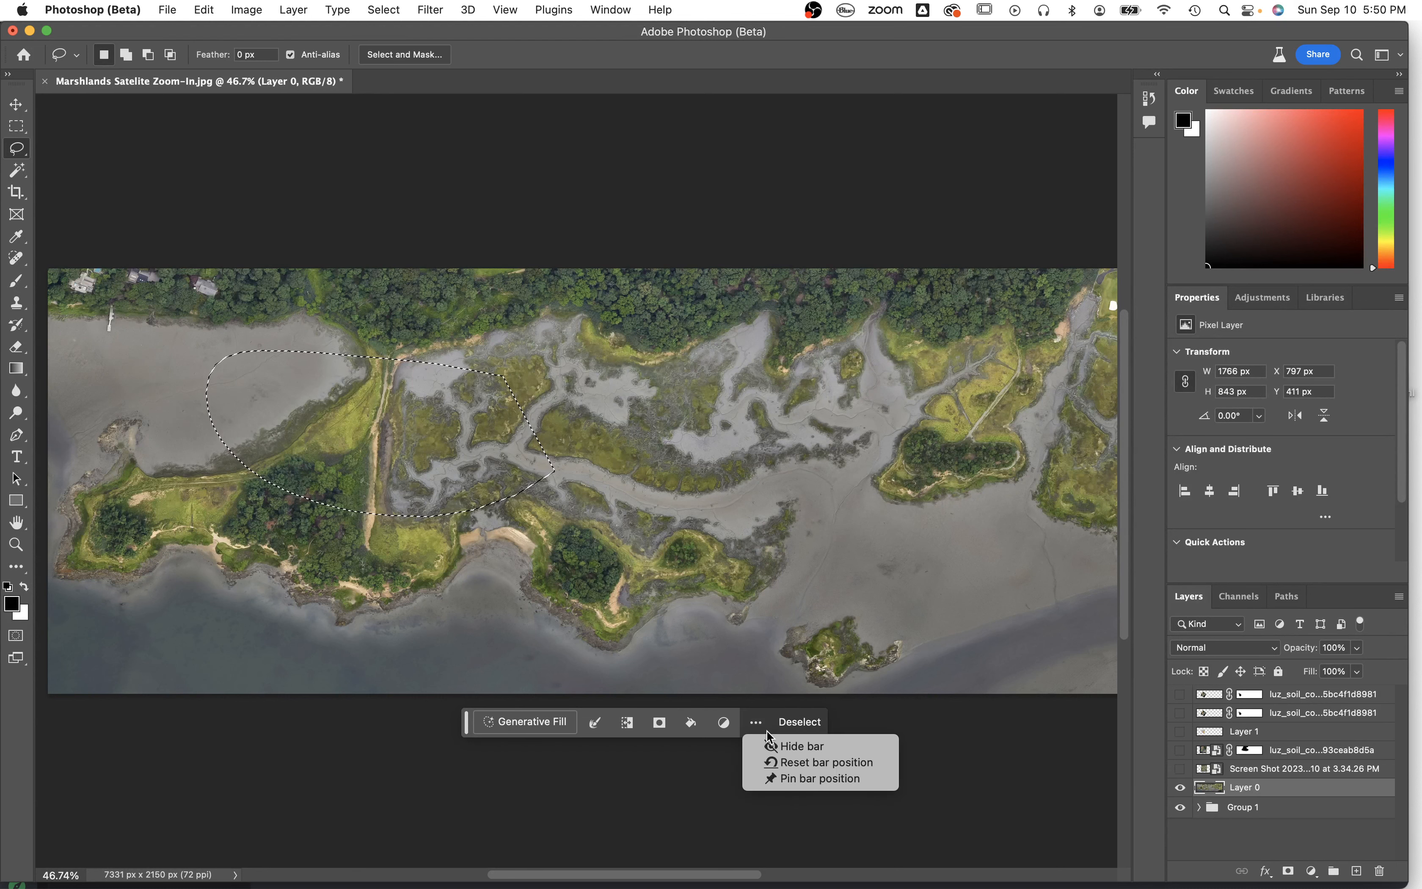
{"action": "left_click", "coordinate": [788, 783]}
Try further freehand lasso strokes over the marsh and clear the selection.
{"action": "mouse_move", "coordinate": [555, 440]}
{"action": "left_mouse_down"}
{"action": "mouse_move", "coordinate": [646, 493]}
{"action": "mouse_move", "coordinate": [637, 480]}
{"action": "left_mouse_up"}
{"action": "mouse_move", "coordinate": [376, 329]}
{"action": "left_mouse_down"}
{"action": "mouse_move", "coordinate": [328, 284]}
{"action": "mouse_move", "coordinate": [322, 294]}
{"action": "left_mouse_up"}
{"action": "left_click", "coordinate": [121, 219]}
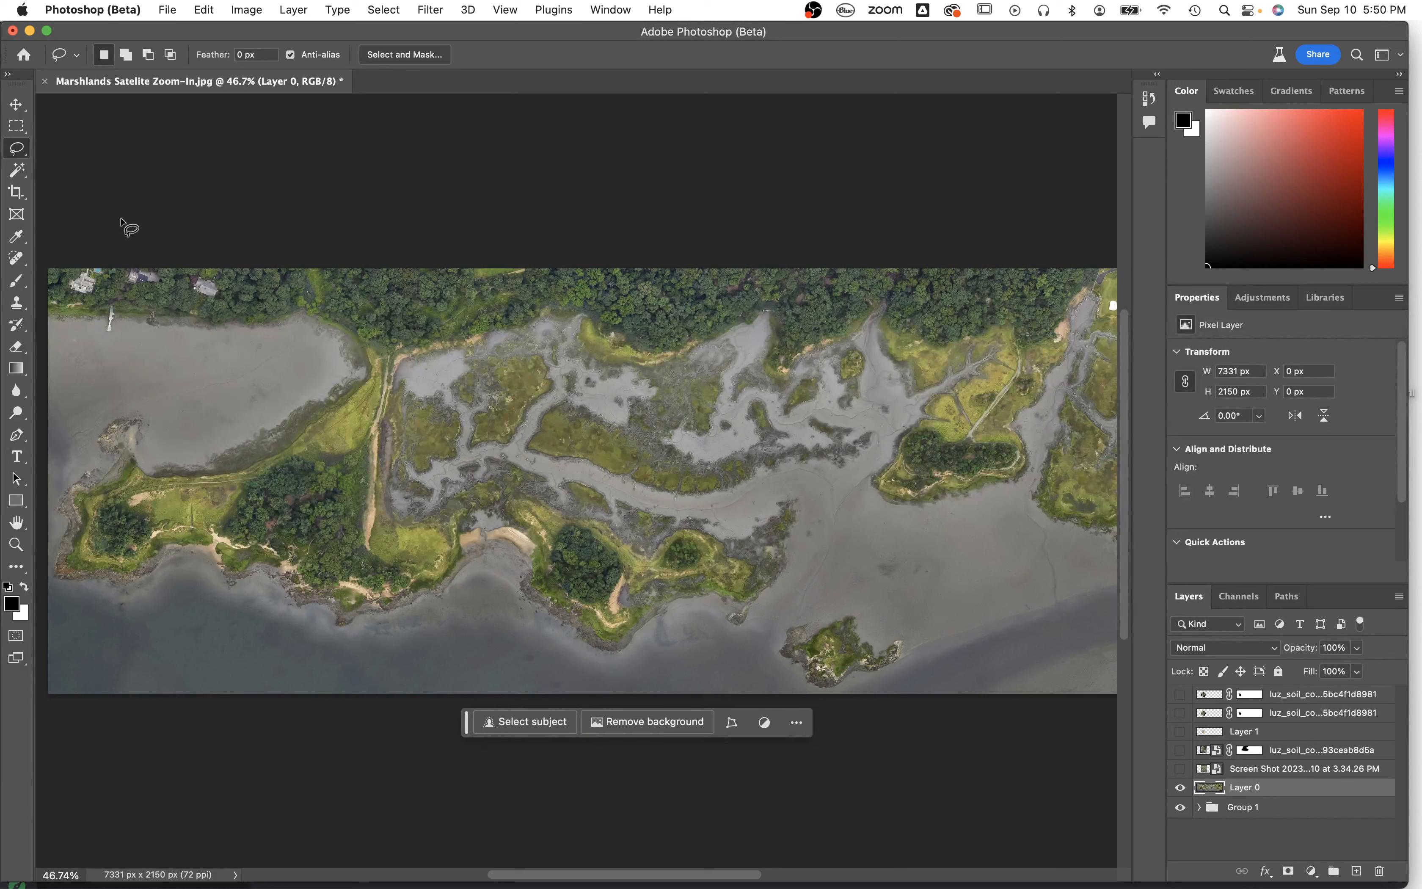
Try Generative Fill on a lassoed area about 2589 by 1729 px around the embankment and western marsh, cancelling the prompt and clearing the selection.
{"action": "left_click", "coordinate": [29, 151]}
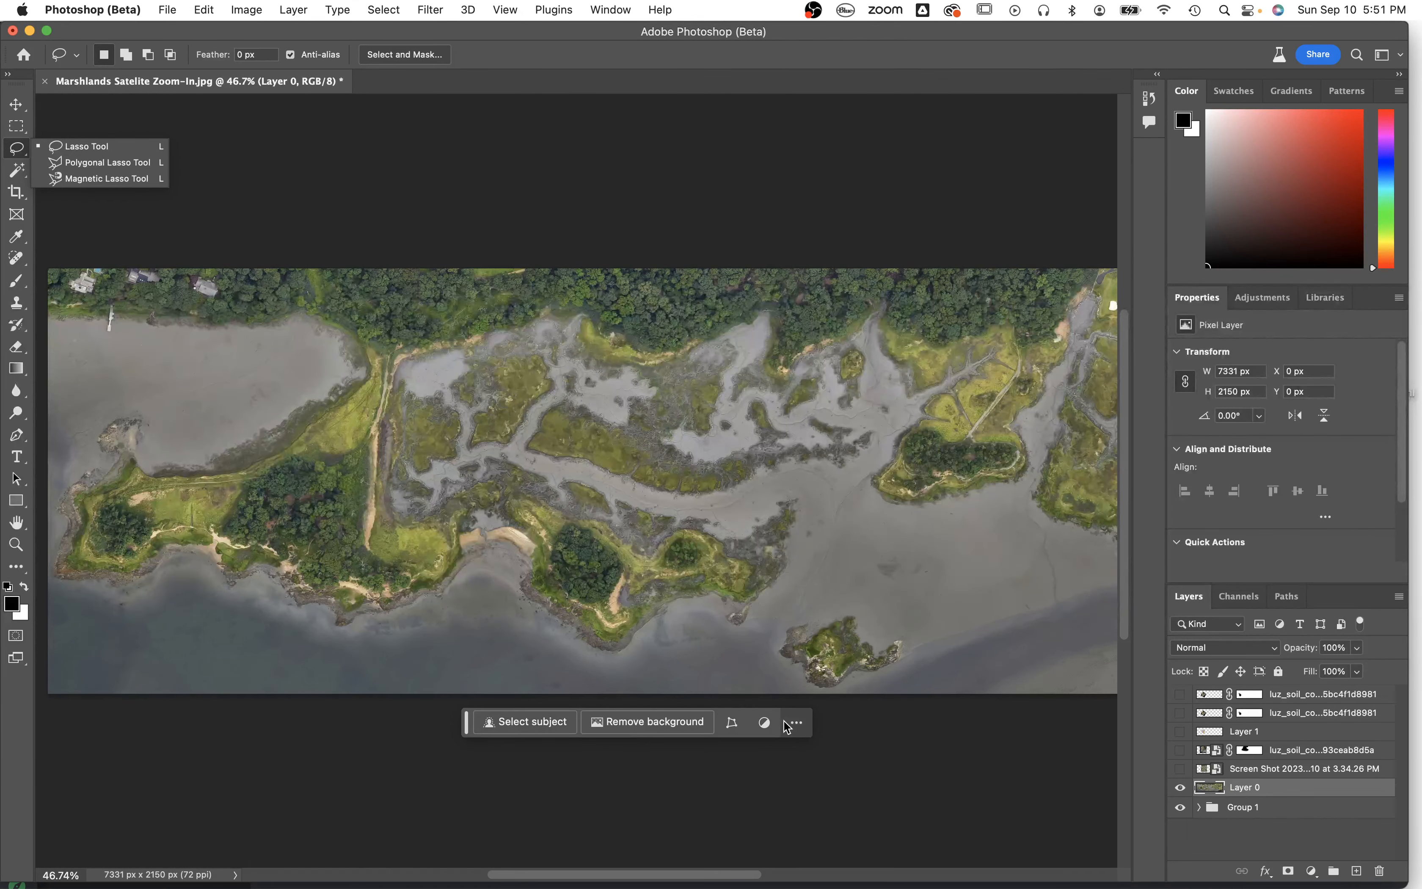
{"action": "left_click", "coordinate": [18, 147]}
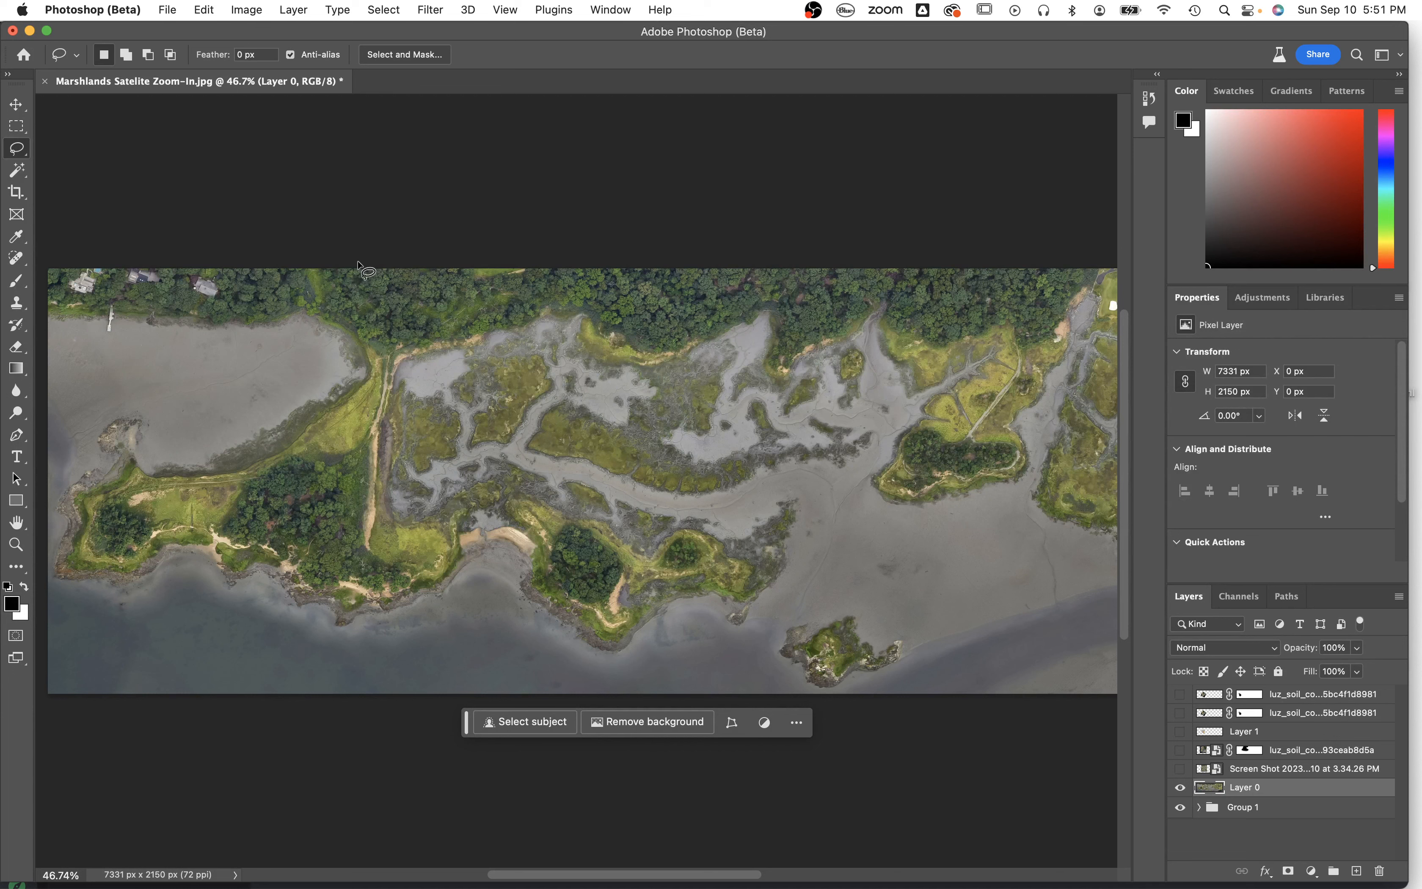
{"action": "mouse_move", "coordinate": [357, 263]}
{"action": "left_mouse_down"}
{"action": "mouse_move", "coordinate": [381, 377]}
{"action": "mouse_move", "coordinate": [345, 415]}
{"action": "mouse_move", "coordinate": [230, 475]}
{"action": "mouse_move", "coordinate": [123, 503]}
{"action": "mouse_move", "coordinate": [100, 554]}
{"action": "mouse_move", "coordinate": [436, 608]}
{"action": "mouse_move", "coordinate": [509, 555]}
{"action": "mouse_move", "coordinate": [511, 449]}
{"action": "mouse_move", "coordinate": [565, 387]}
{"action": "mouse_move", "coordinate": [550, 253]}
{"action": "mouse_move", "coordinate": [340, 248]}
{"action": "left_mouse_up"}
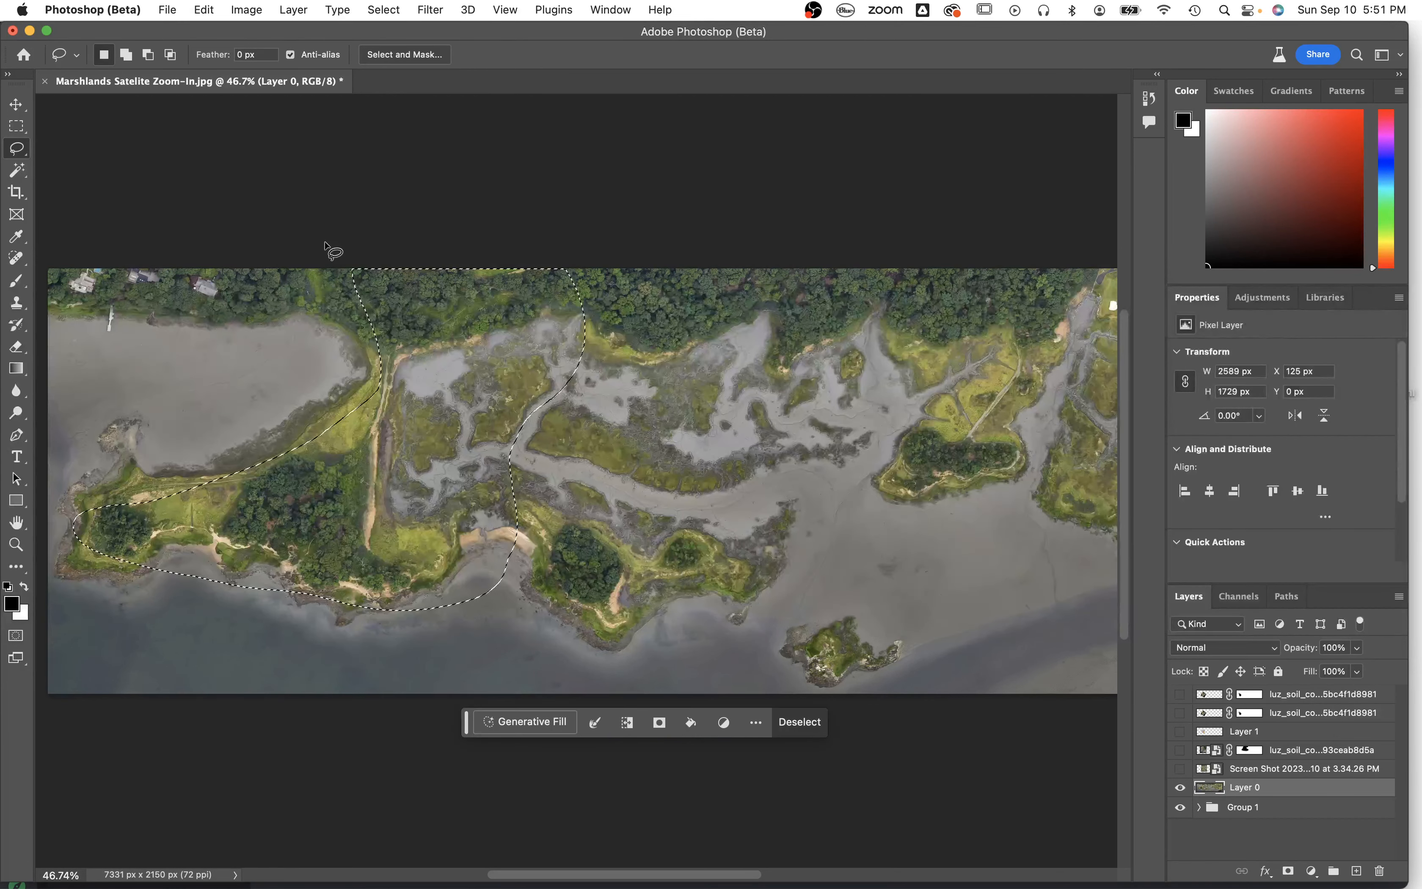
{"action": "left_click", "coordinate": [568, 725]}
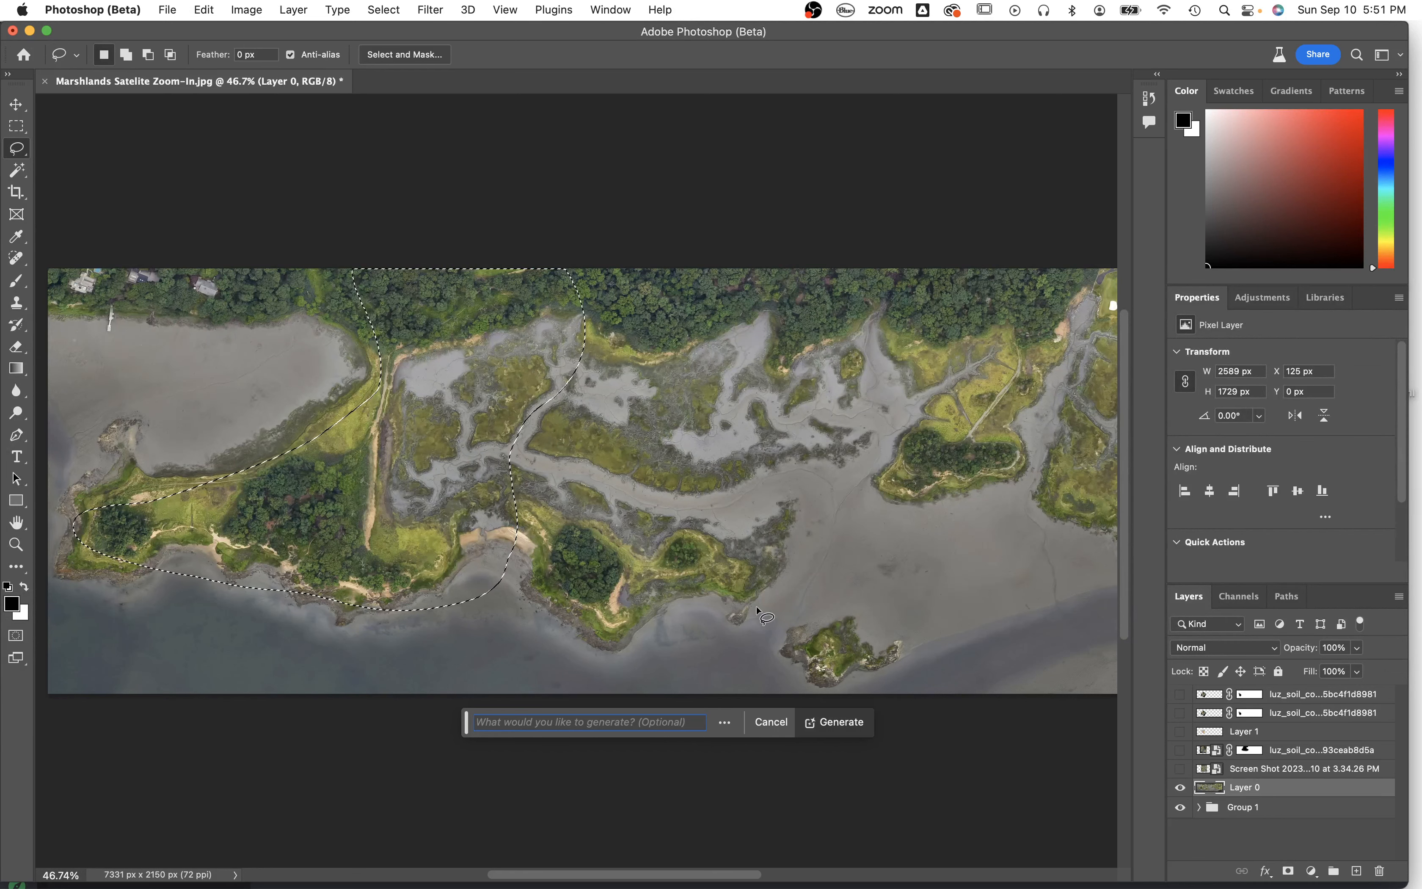
{"action": "left_click", "coordinate": [771, 722]}
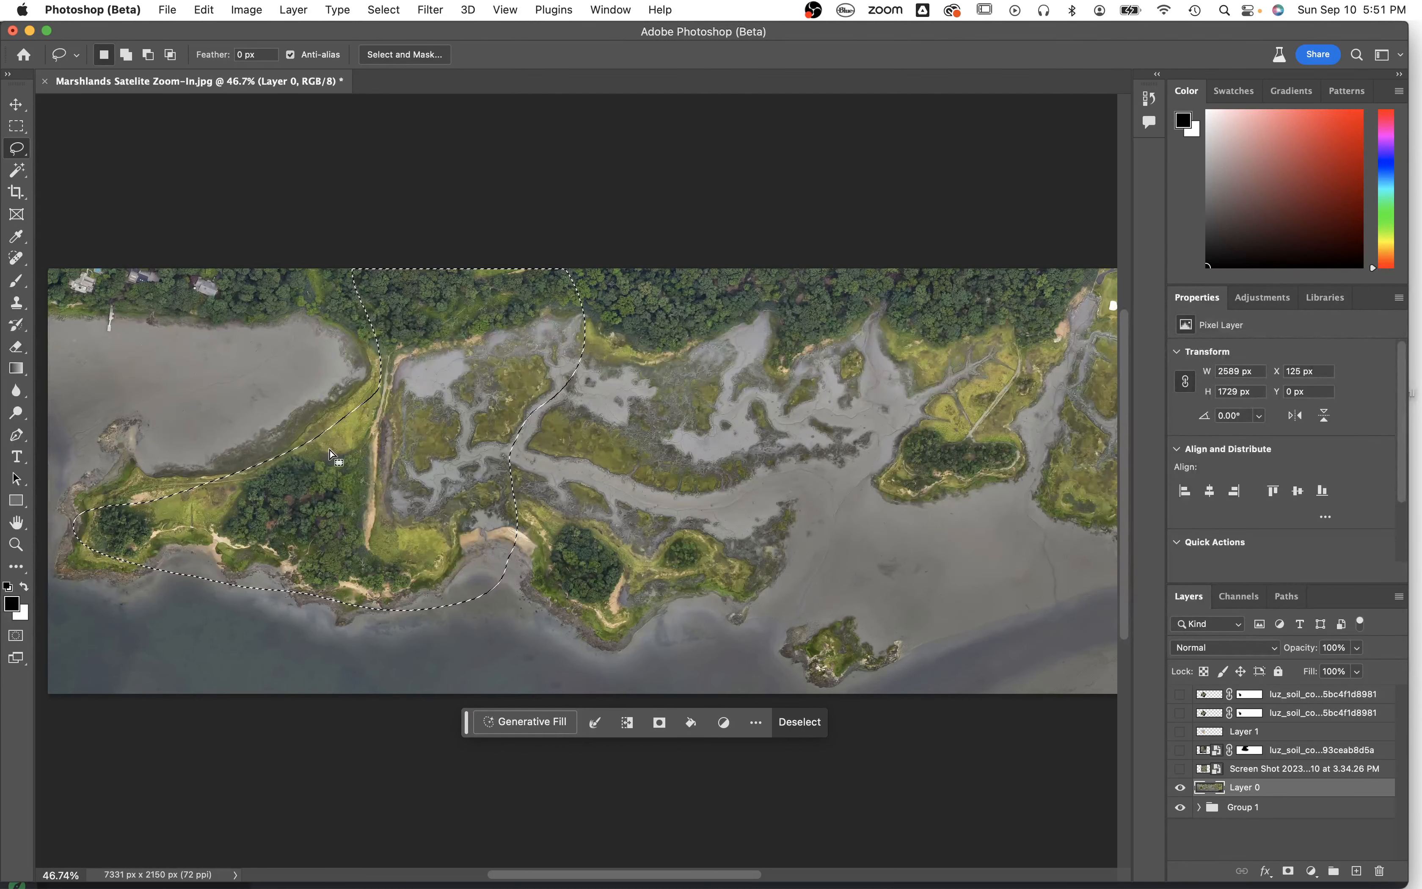
{"action": "key", "text": "m"}
{"action": "left_click", "coordinate": [721, 447]}
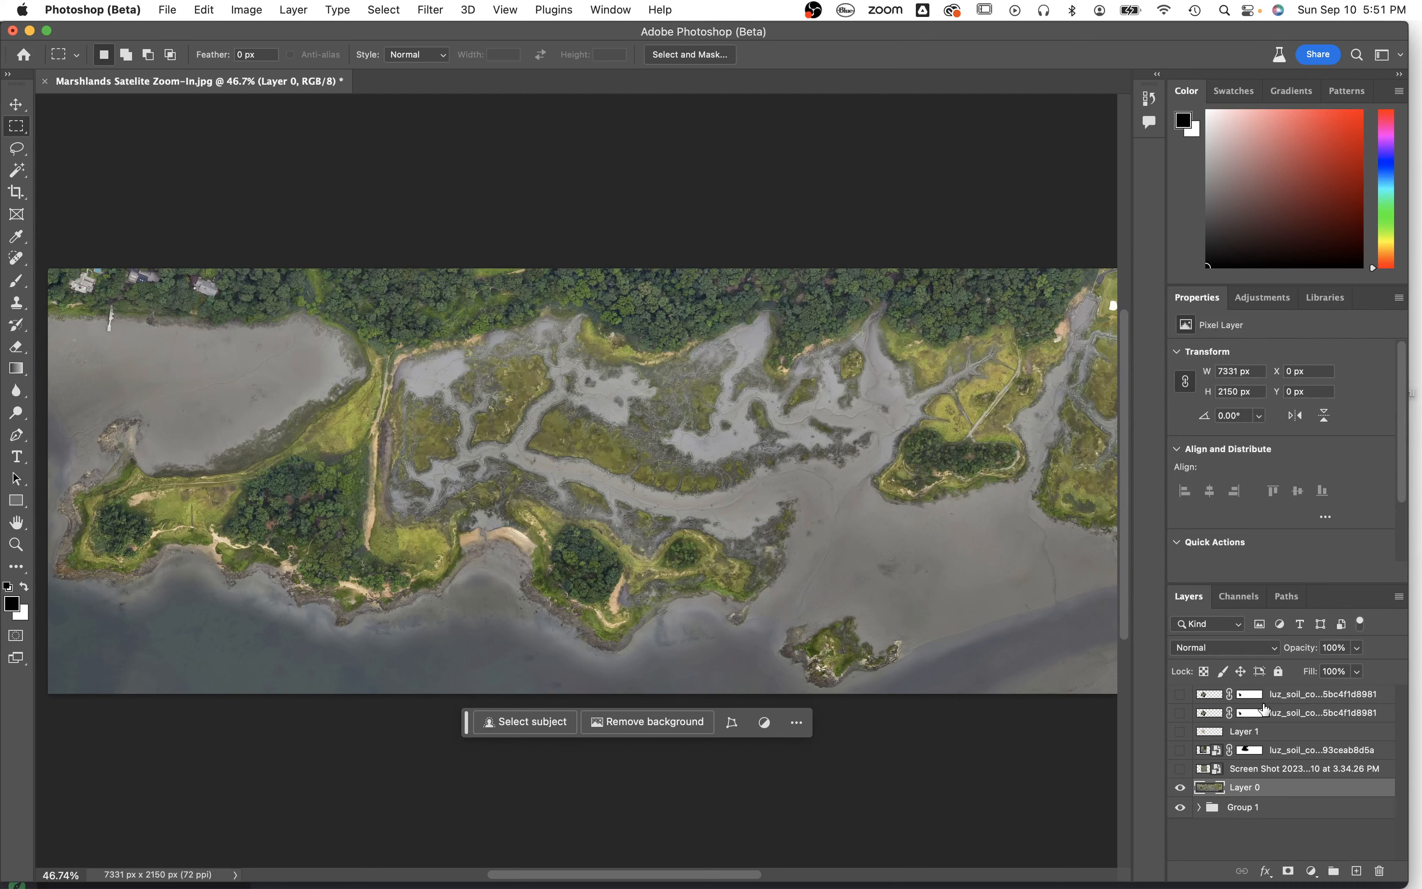
Activate and show the topmost soil composition layer, and check its Midjourney source image in Discord before returning to Photoshop (Beta).
{"action": "left_click", "coordinate": [1292, 694]}
{"action": "left_click", "coordinate": [1179, 694]}
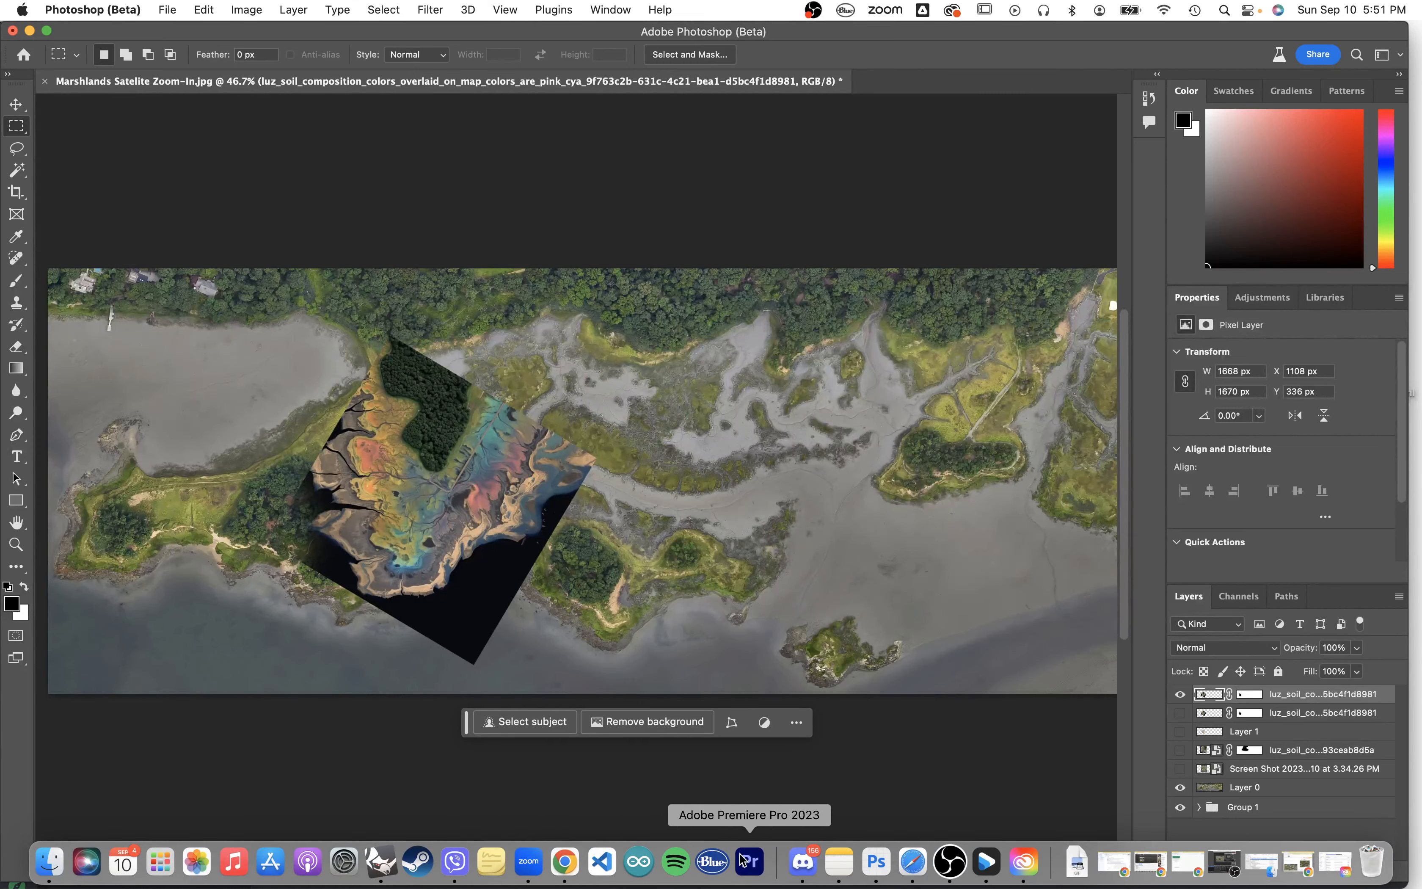
{"action": "left_click", "coordinate": [803, 863]}
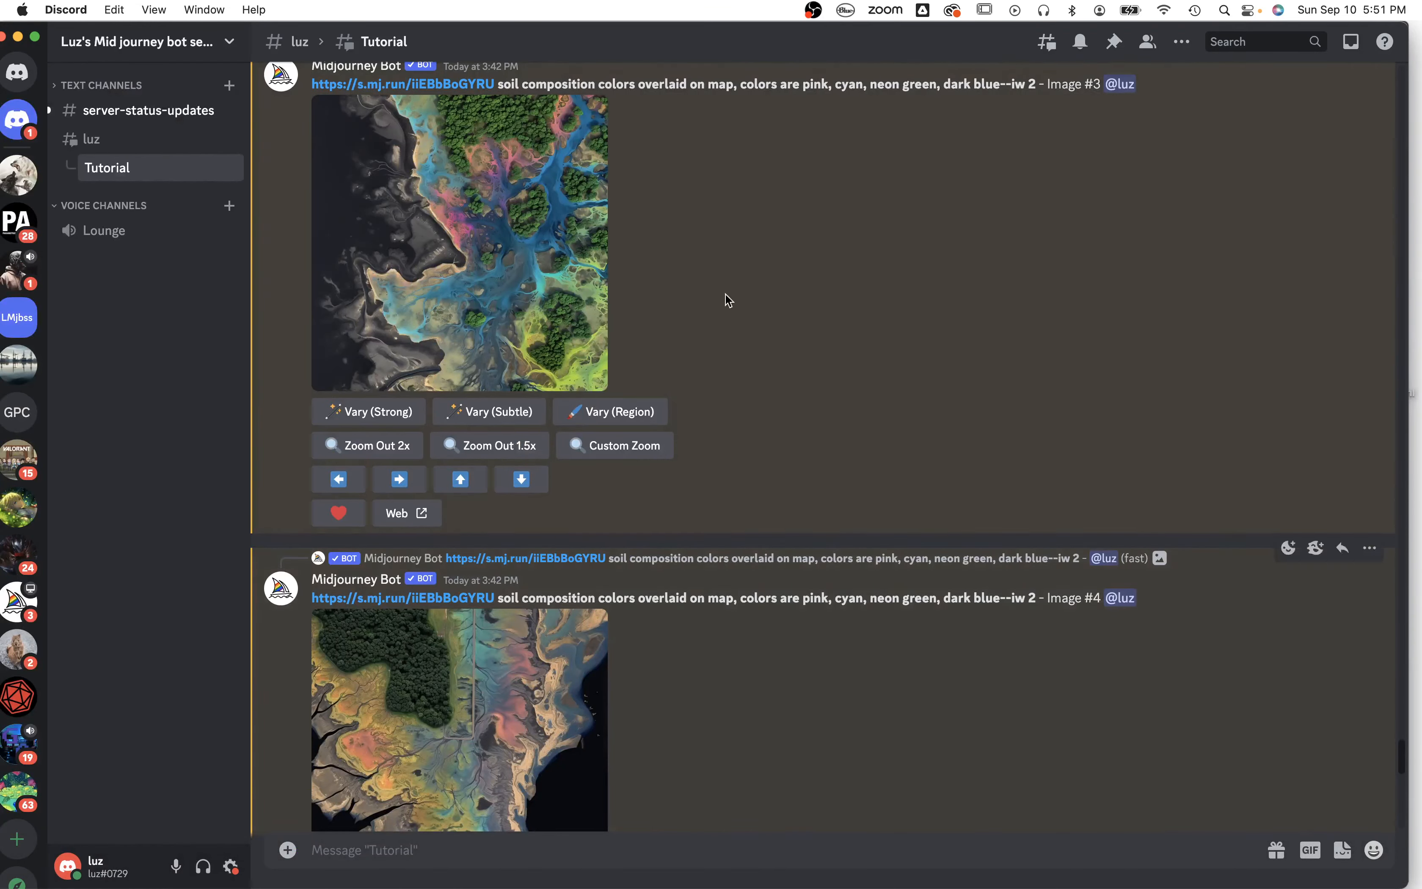
{"action": "scroll", "coordinate": [699, 329], "scroll_direction": "down", "scroll_amount": 3}
{"action": "left_click", "coordinate": [22, 37]}
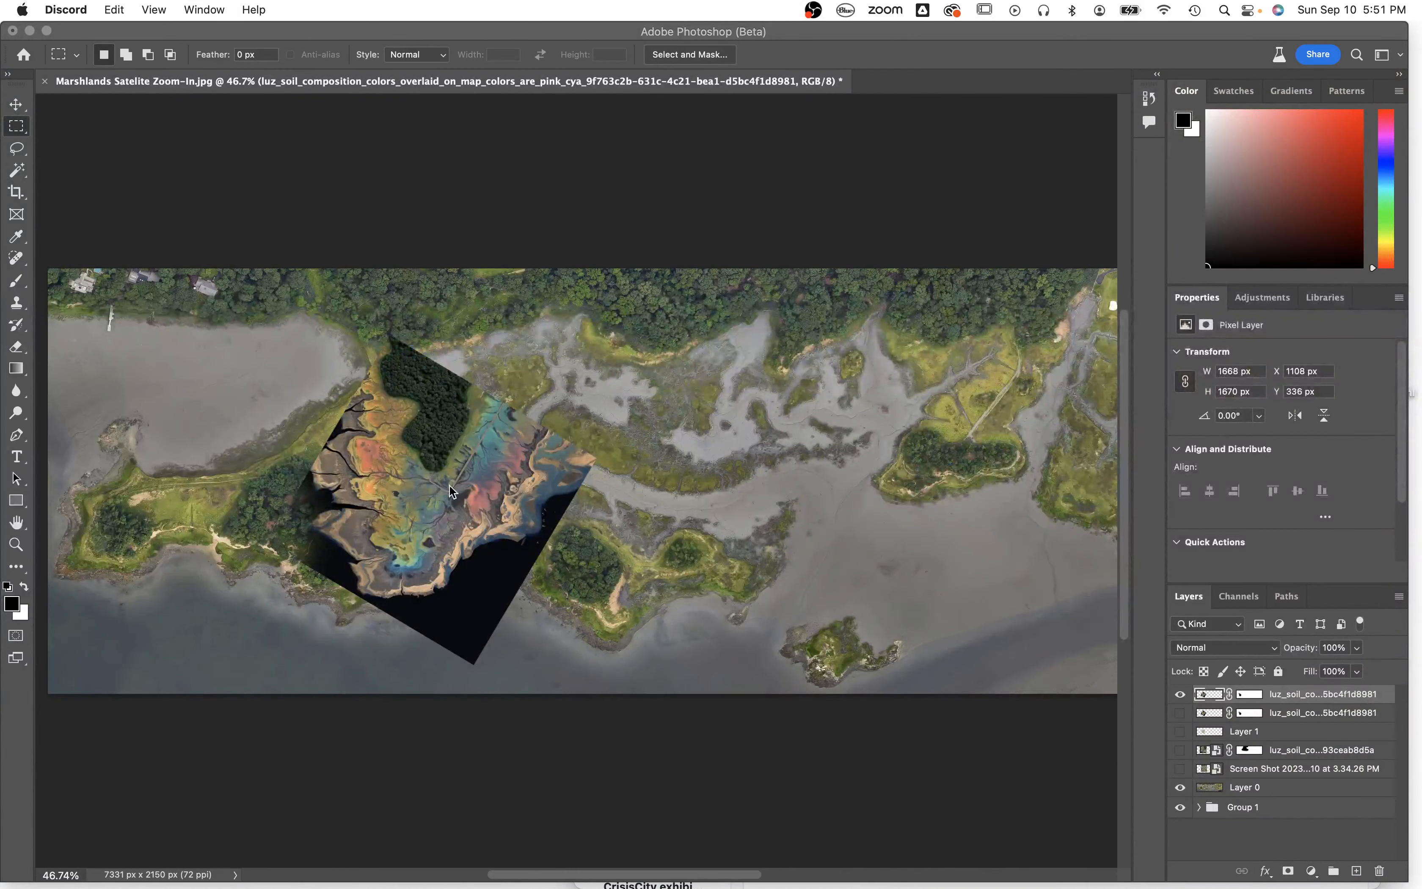
{"action": "left_click", "coordinate": [484, 495]}
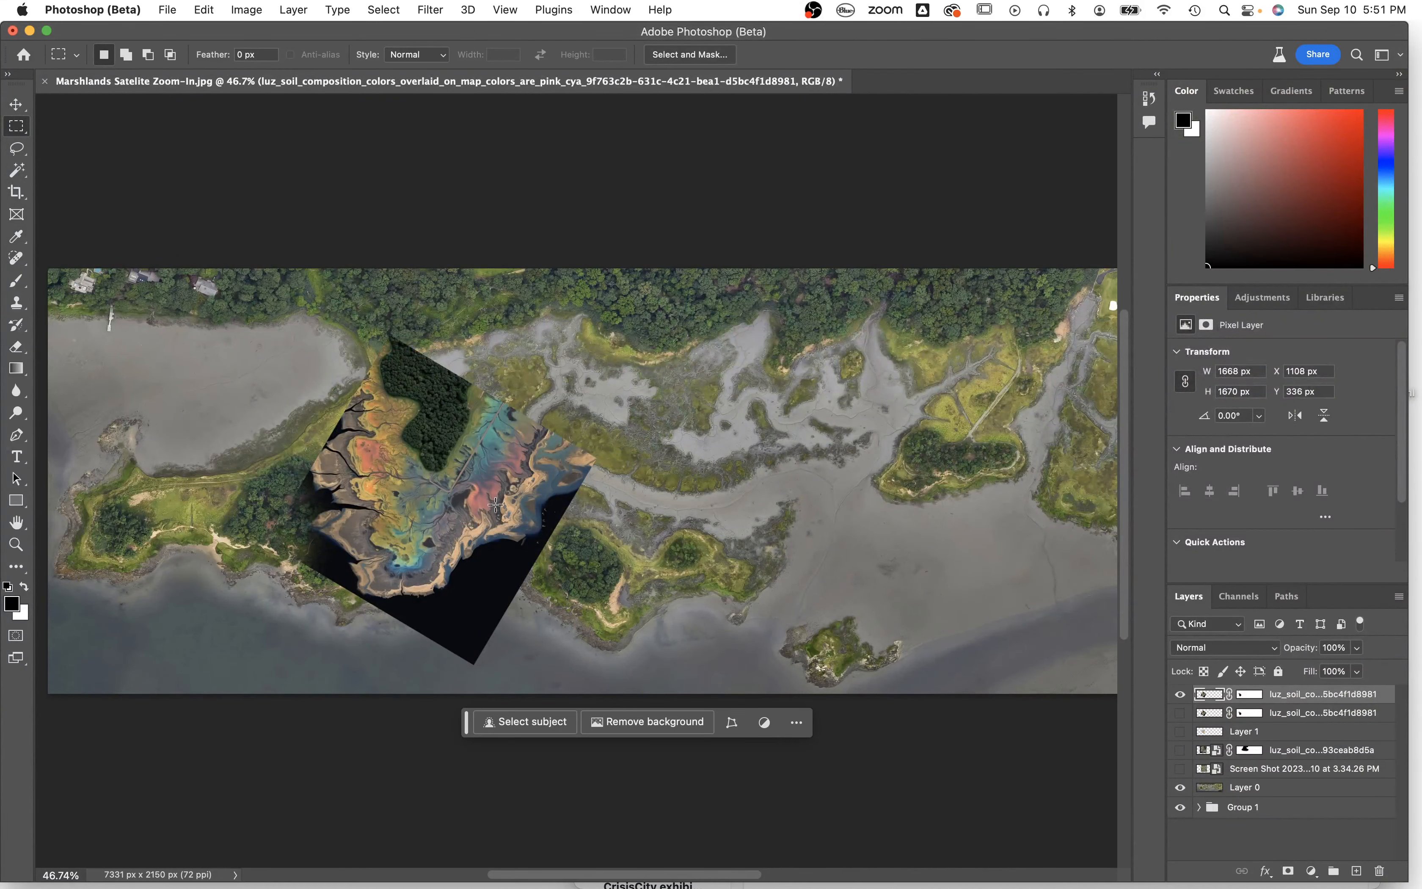
Try moving the soil image over the central marsh to X 1998 px, Y 0 px, undo the move and leave the layer visible.
{"action": "key", "text": "v"}
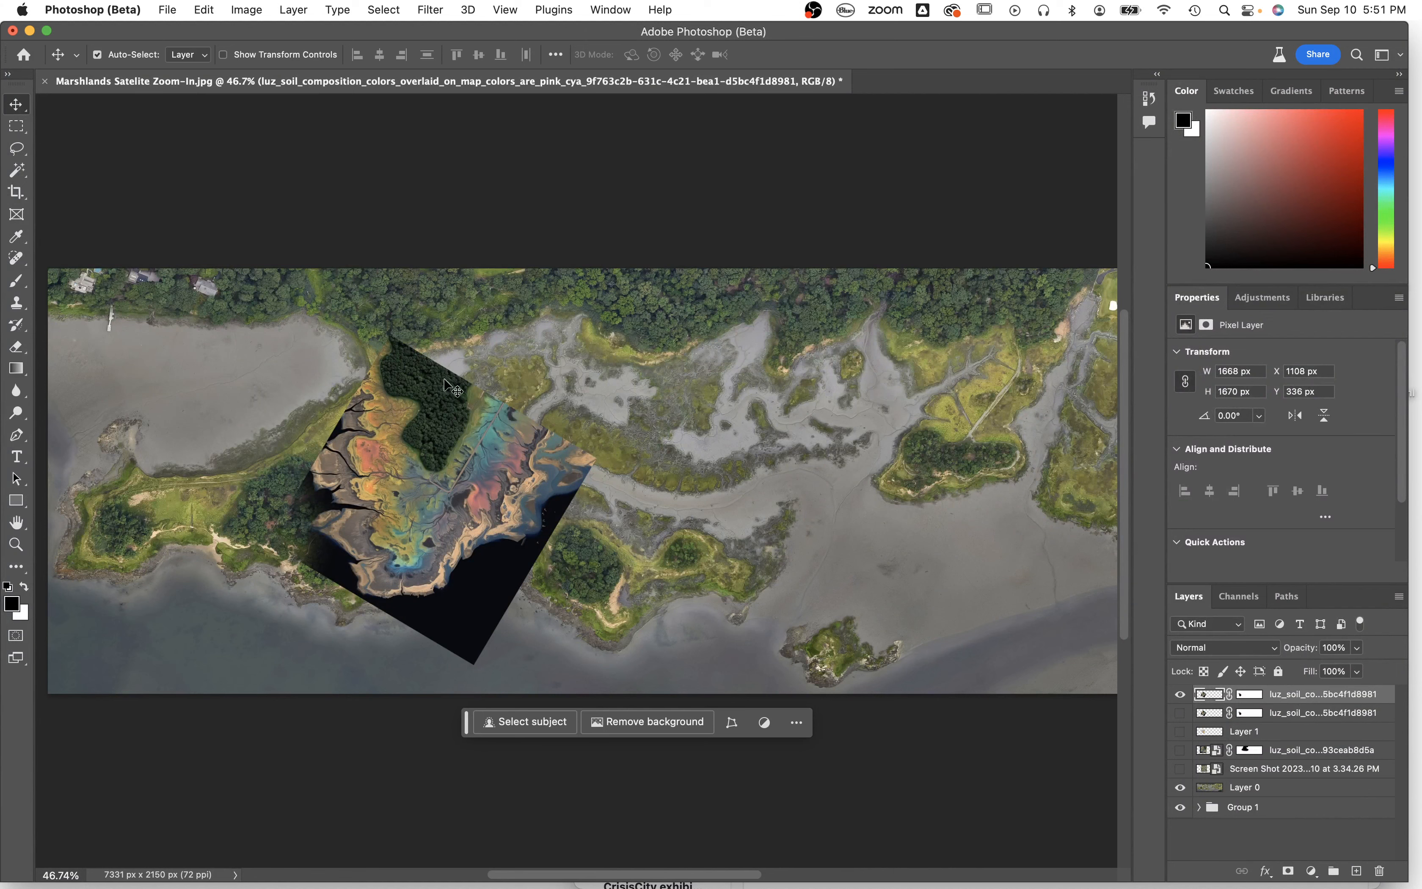
{"action": "left_click_drag", "start_coordinate": [439, 481], "coordinate": [614, 414]}
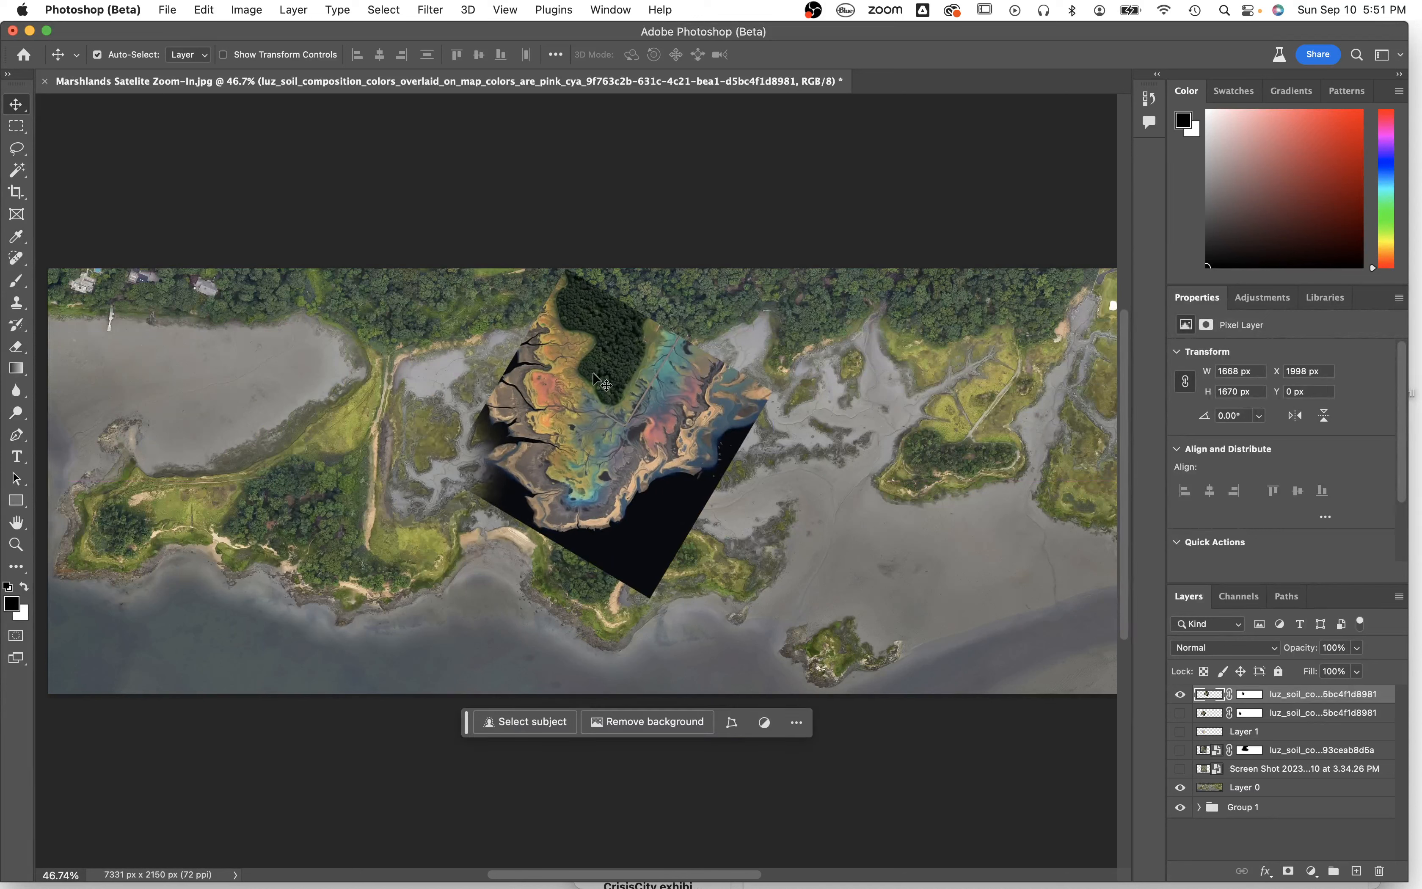
{"action": "key", "text": "super+z"}
{"action": "key", "text": "super+z"}
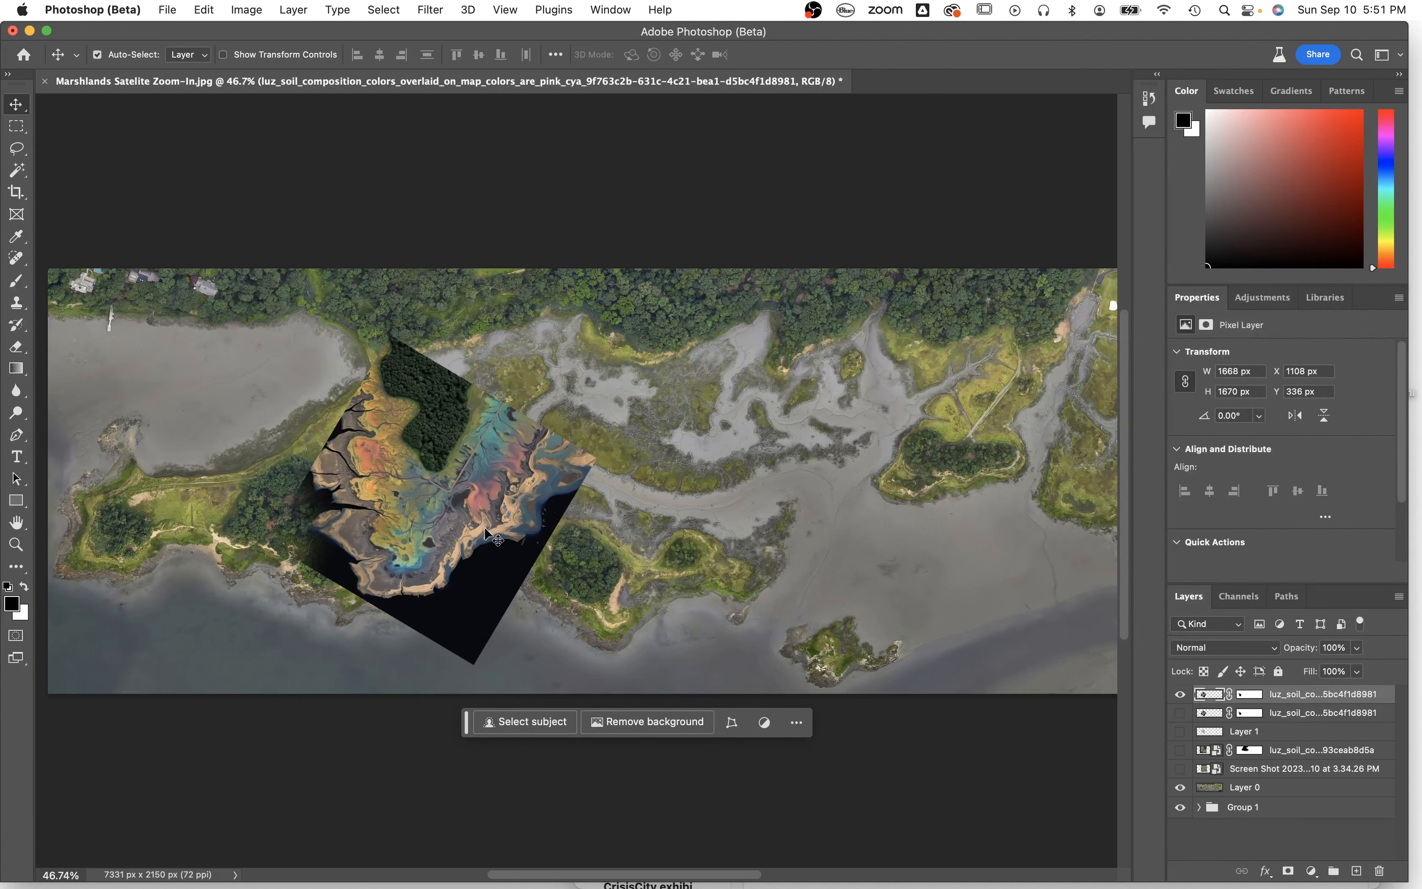
{"action": "key", "text": "super+z"}
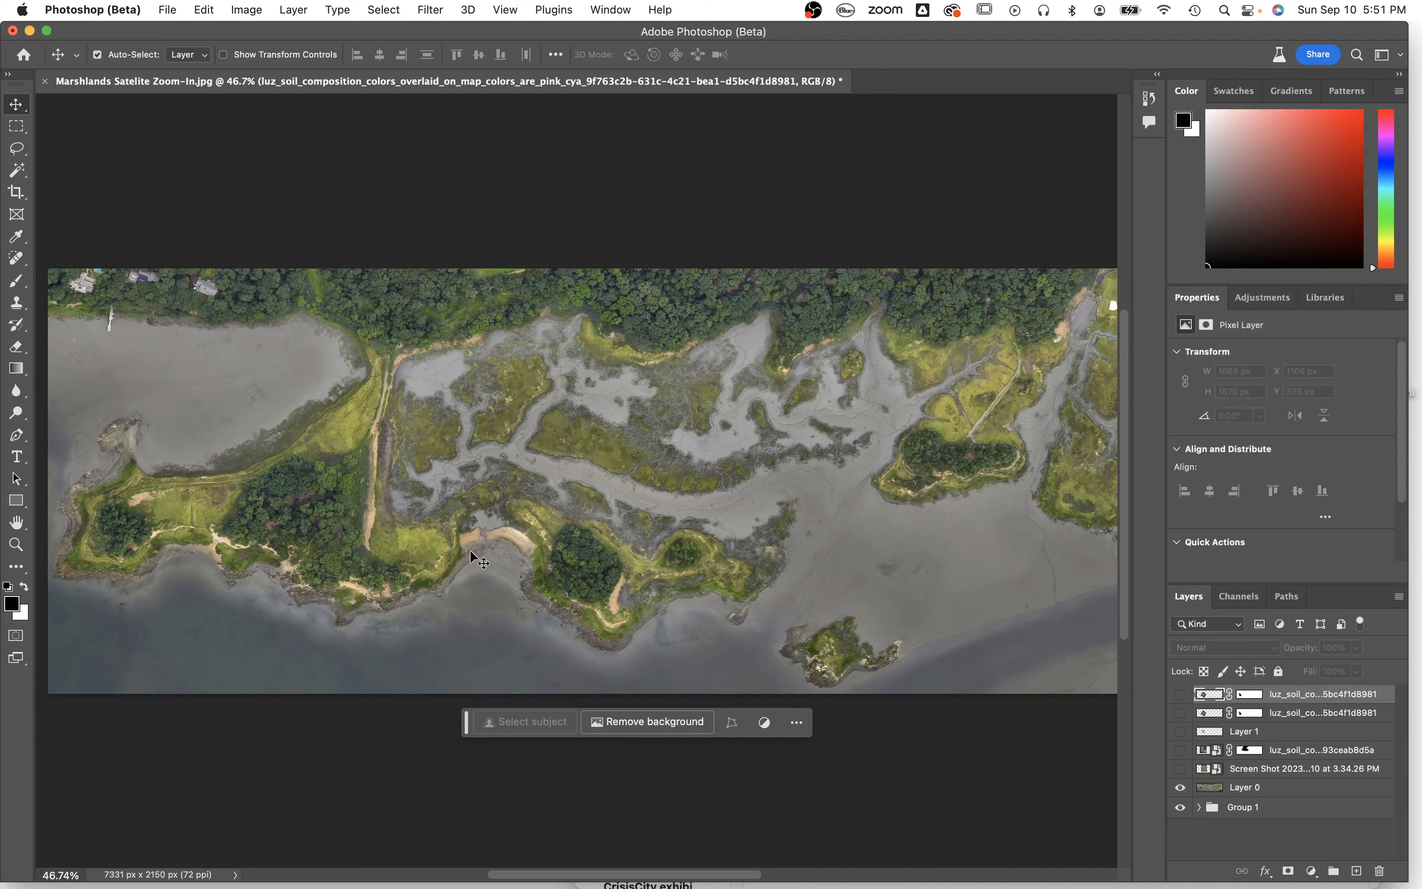
{"action": "left_click", "coordinate": [1173, 693]}
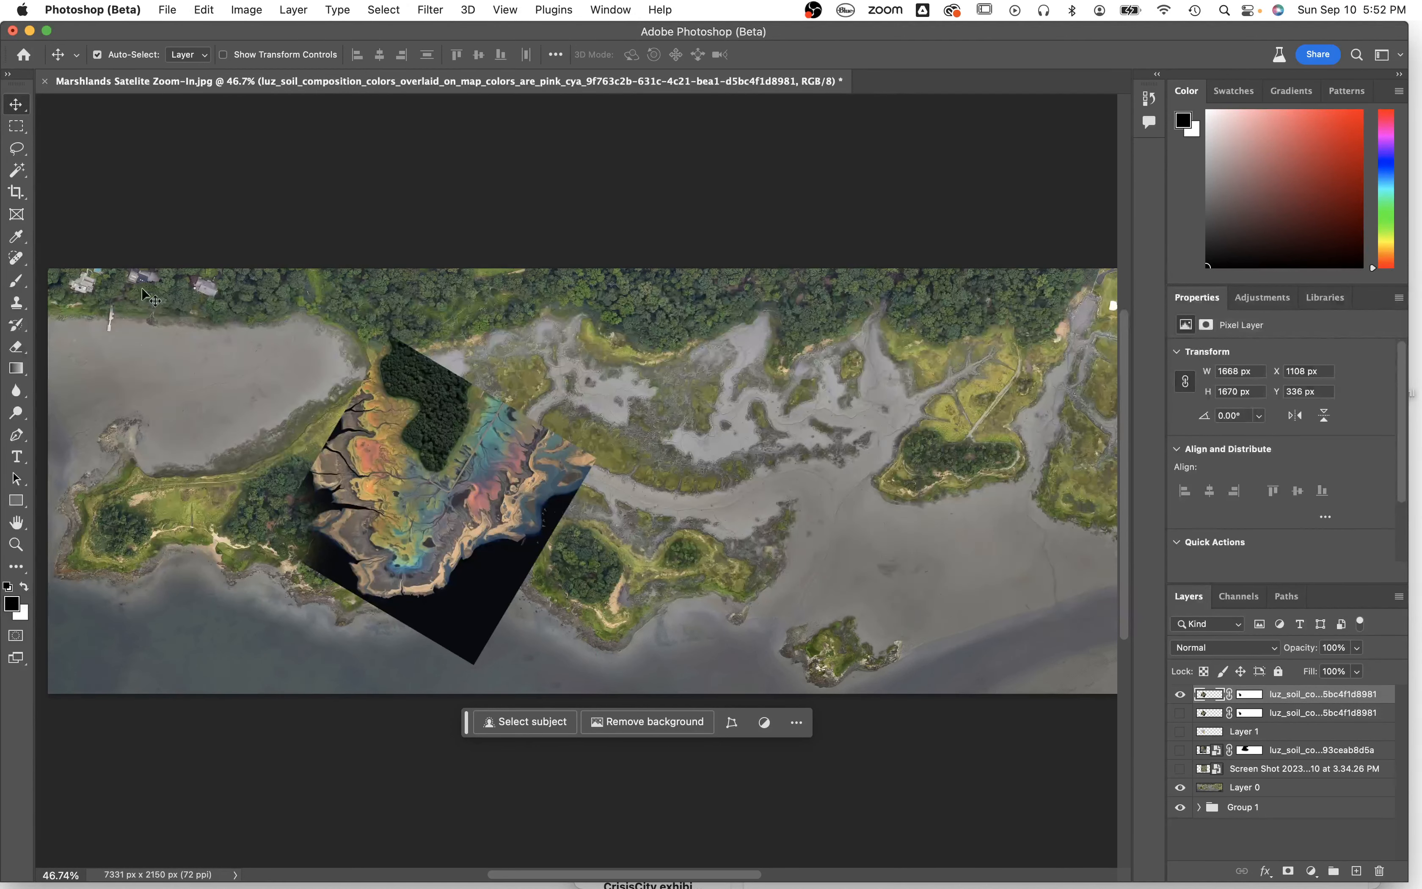
Preview blend modes such as Overlay, Hard Mix and Difference on the soil layer, and set it to Luminosity.
{"action": "left_click", "coordinate": [1212, 646]}
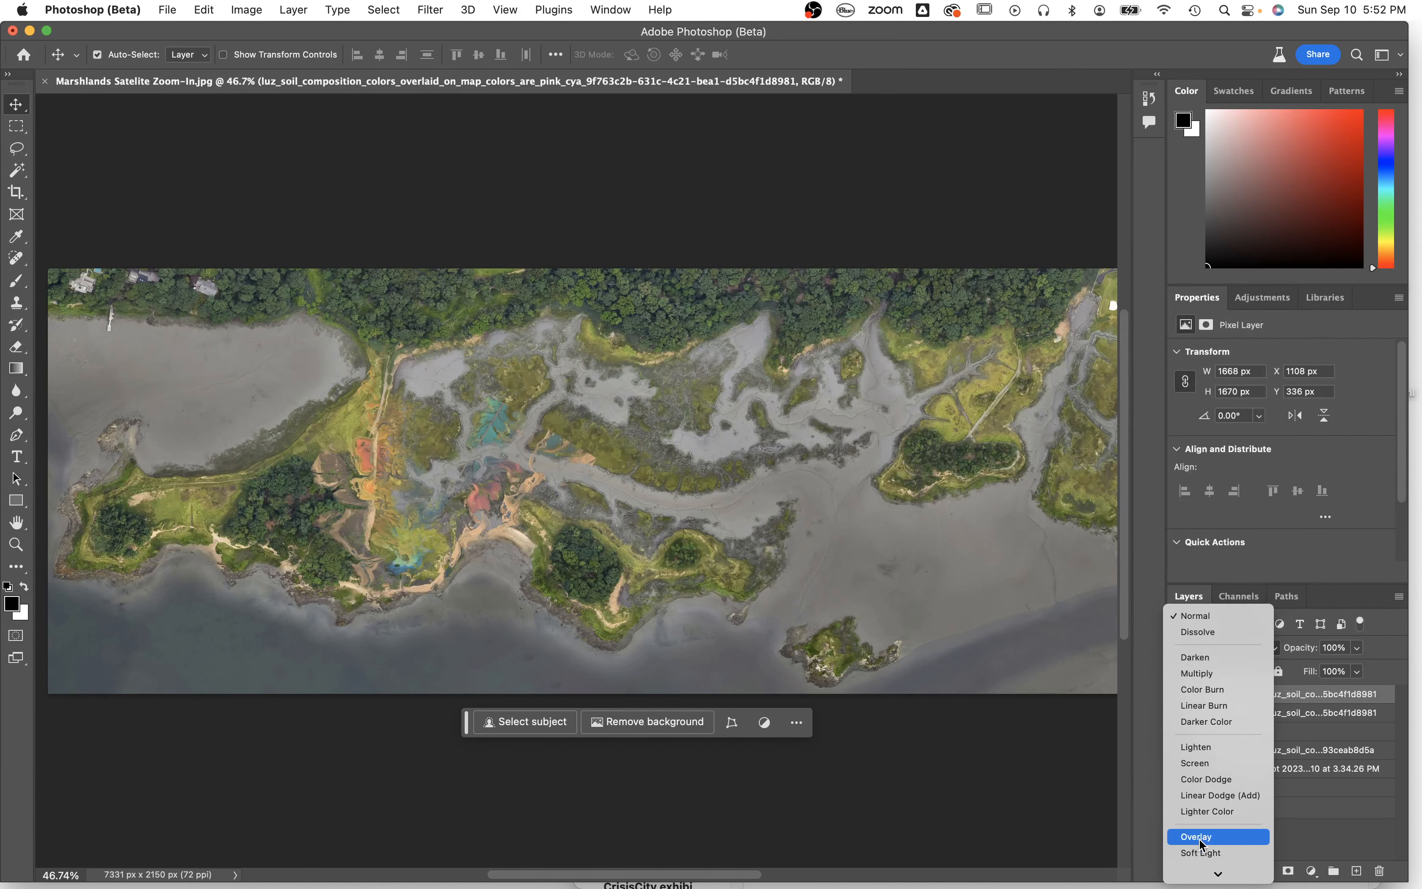
{"action": "left_click", "coordinate": [1362, 856]}
{"action": "left_click", "coordinate": [1207, 646]}
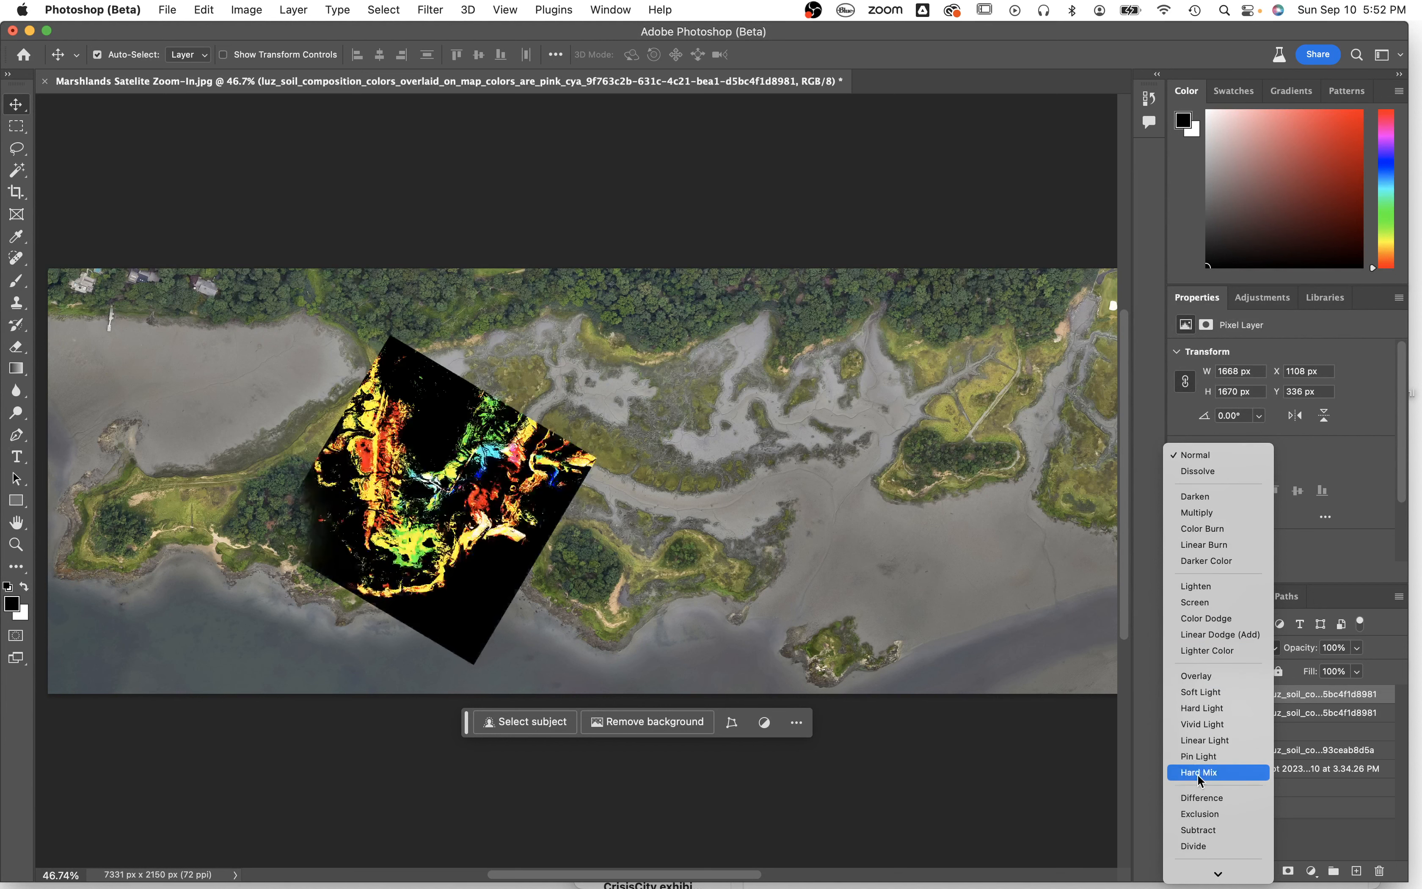
{"action": "scroll", "coordinate": [1198, 773], "scroll_direction": "down", "scroll_amount": 2}
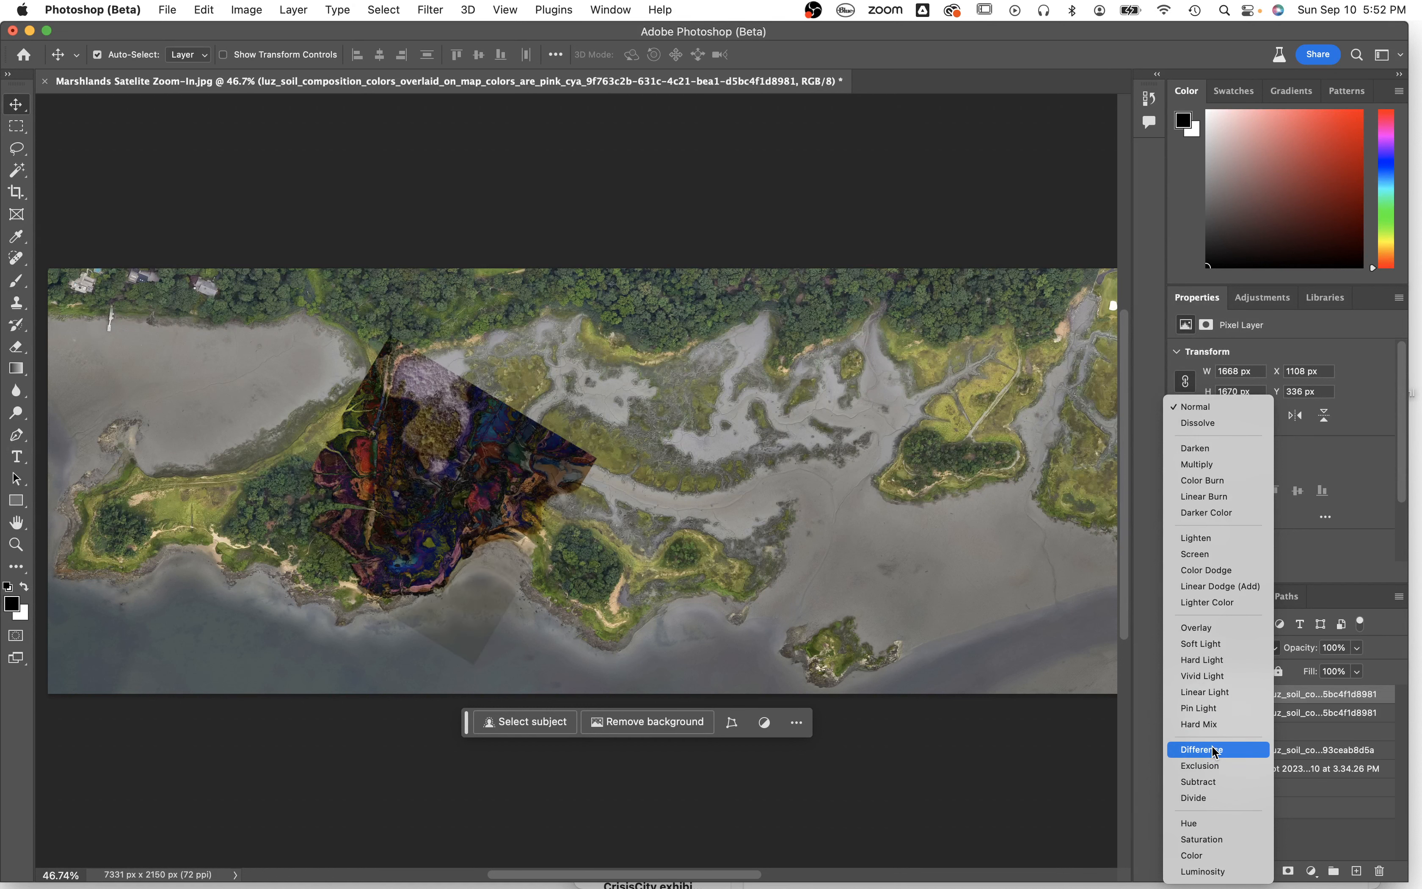
{"action": "left_click", "coordinate": [1196, 871]}
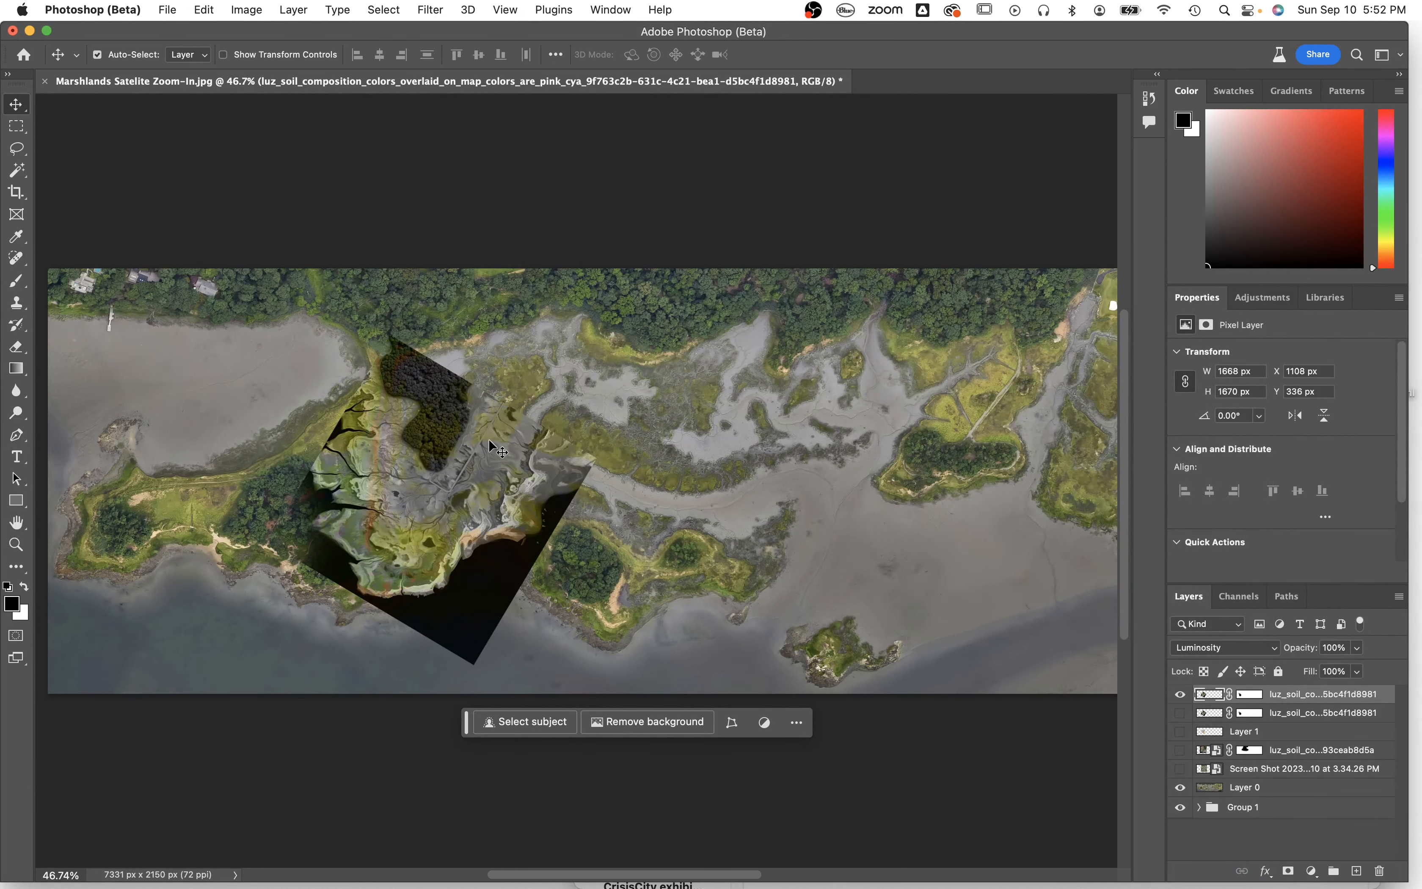
Try the Lighter Color blend mode on the soil layer and return it to Luminosity.
{"action": "left_click", "coordinate": [1200, 650]}
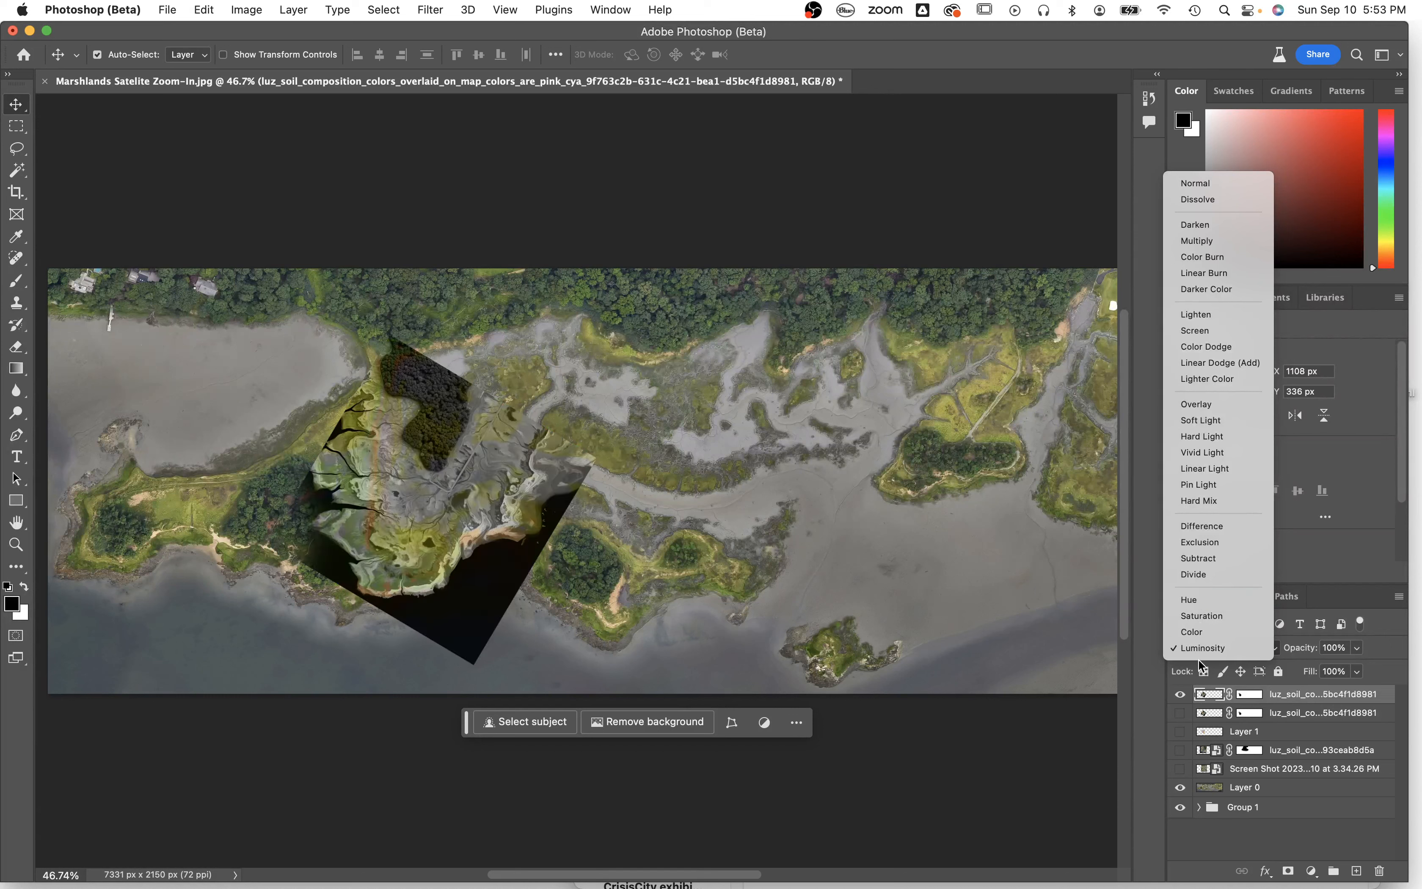
{"action": "left_click", "coordinate": [1219, 379]}
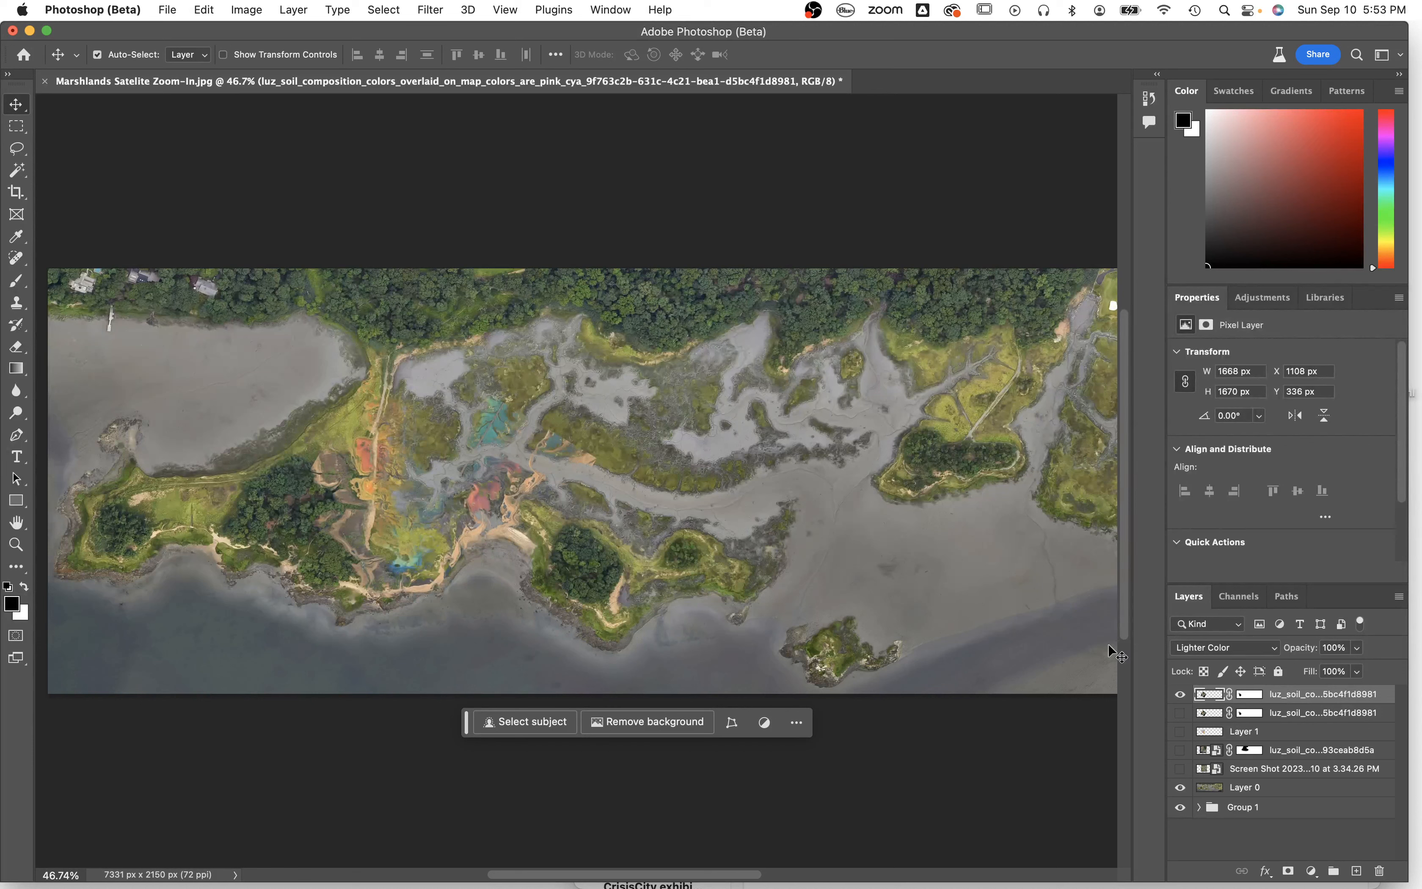
{"action": "left_click", "coordinate": [1204, 646]}
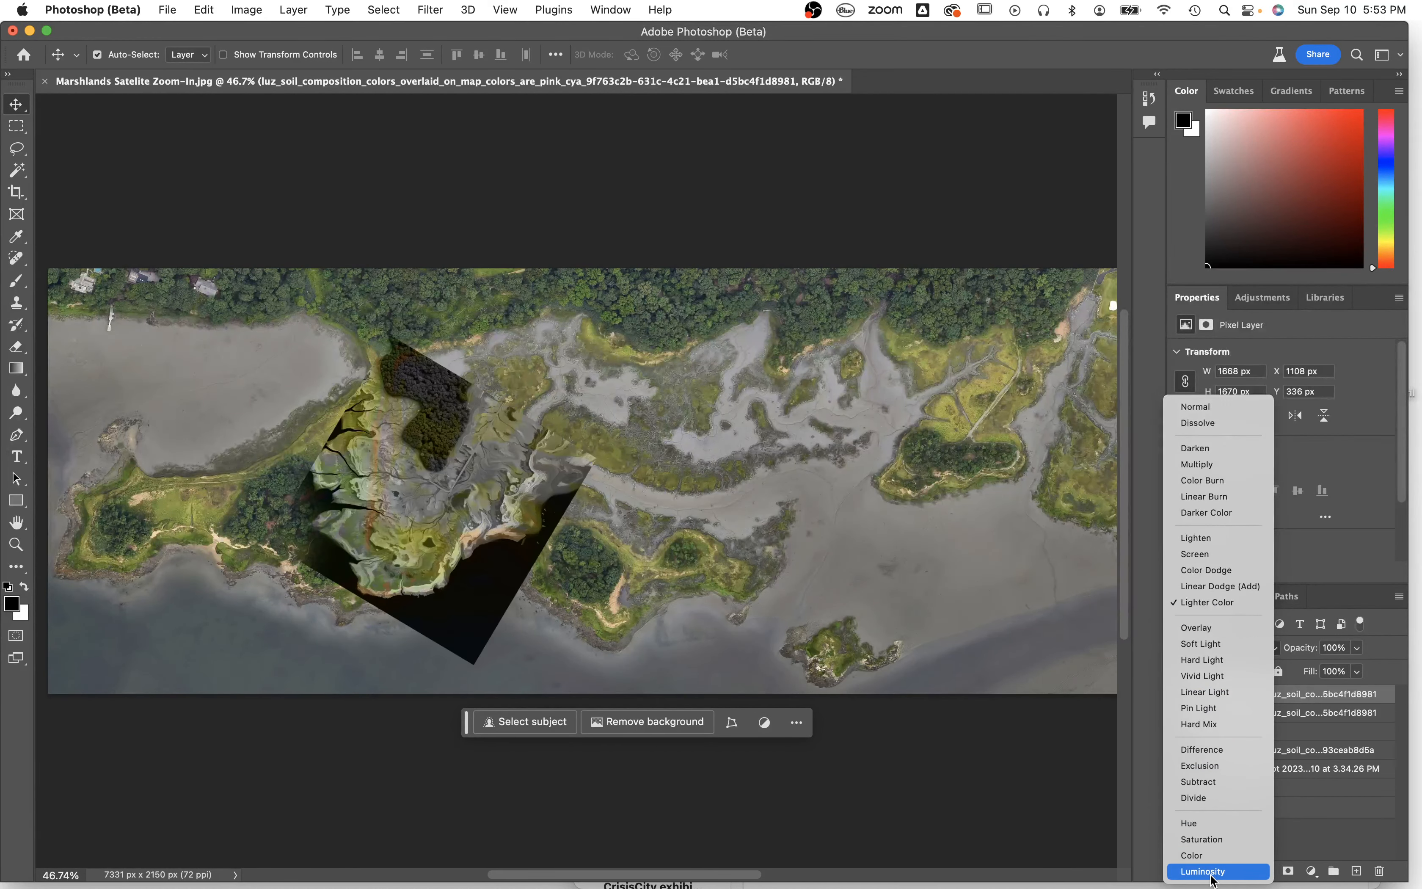
{"action": "left_click", "coordinate": [1211, 875]}
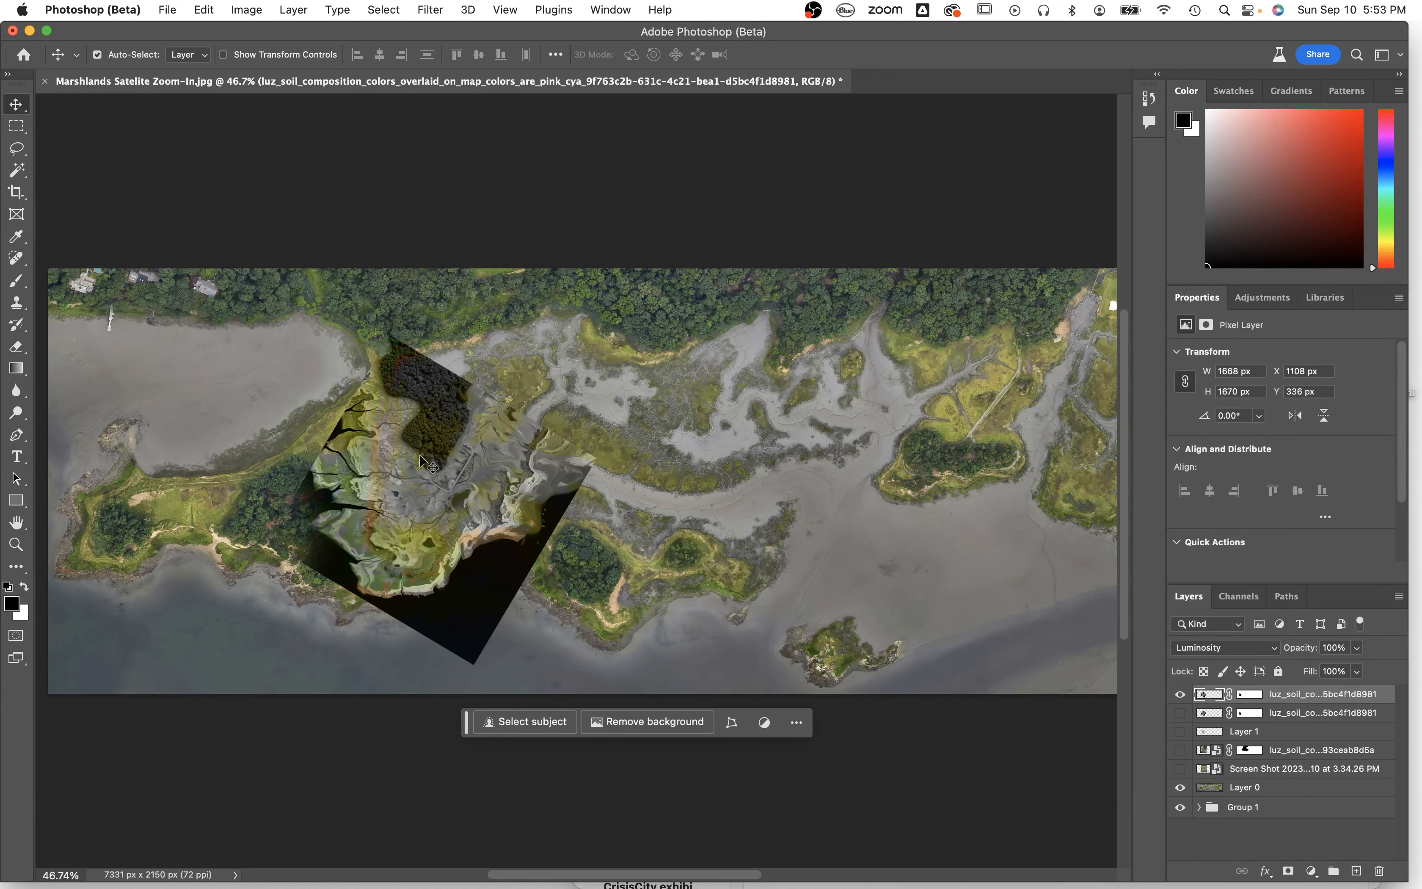
Duplicate the Luminosity soil layer within the same document and toggle the copy's visibility.
{"action": "scroll", "coordinate": [447, 486], "scroll_direction": "up", "scroll_amount": 3}
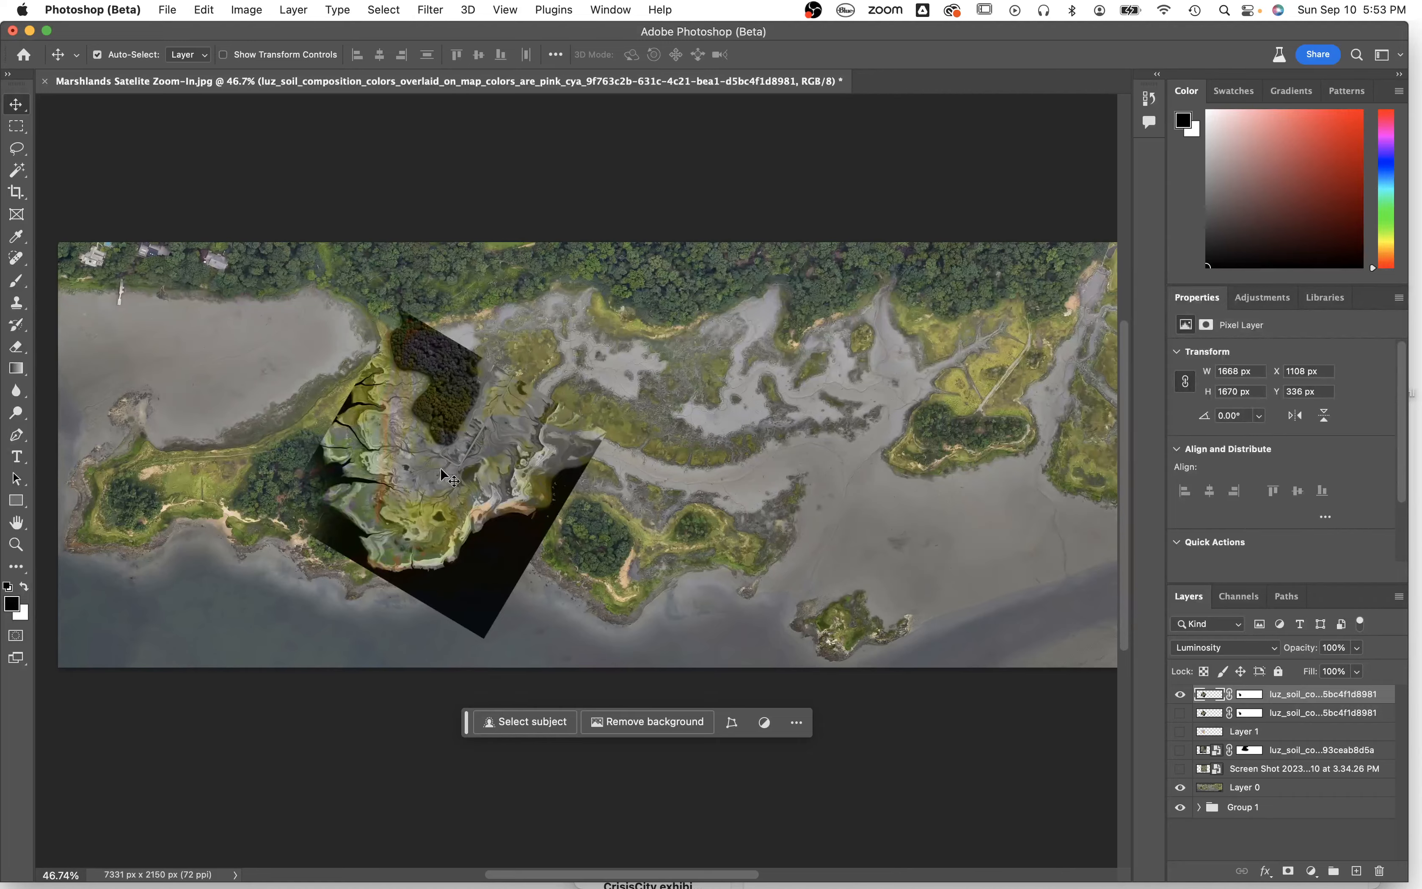
{"action": "scroll", "coordinate": [441, 467], "scroll_direction": "up", "scroll_amount": 5}
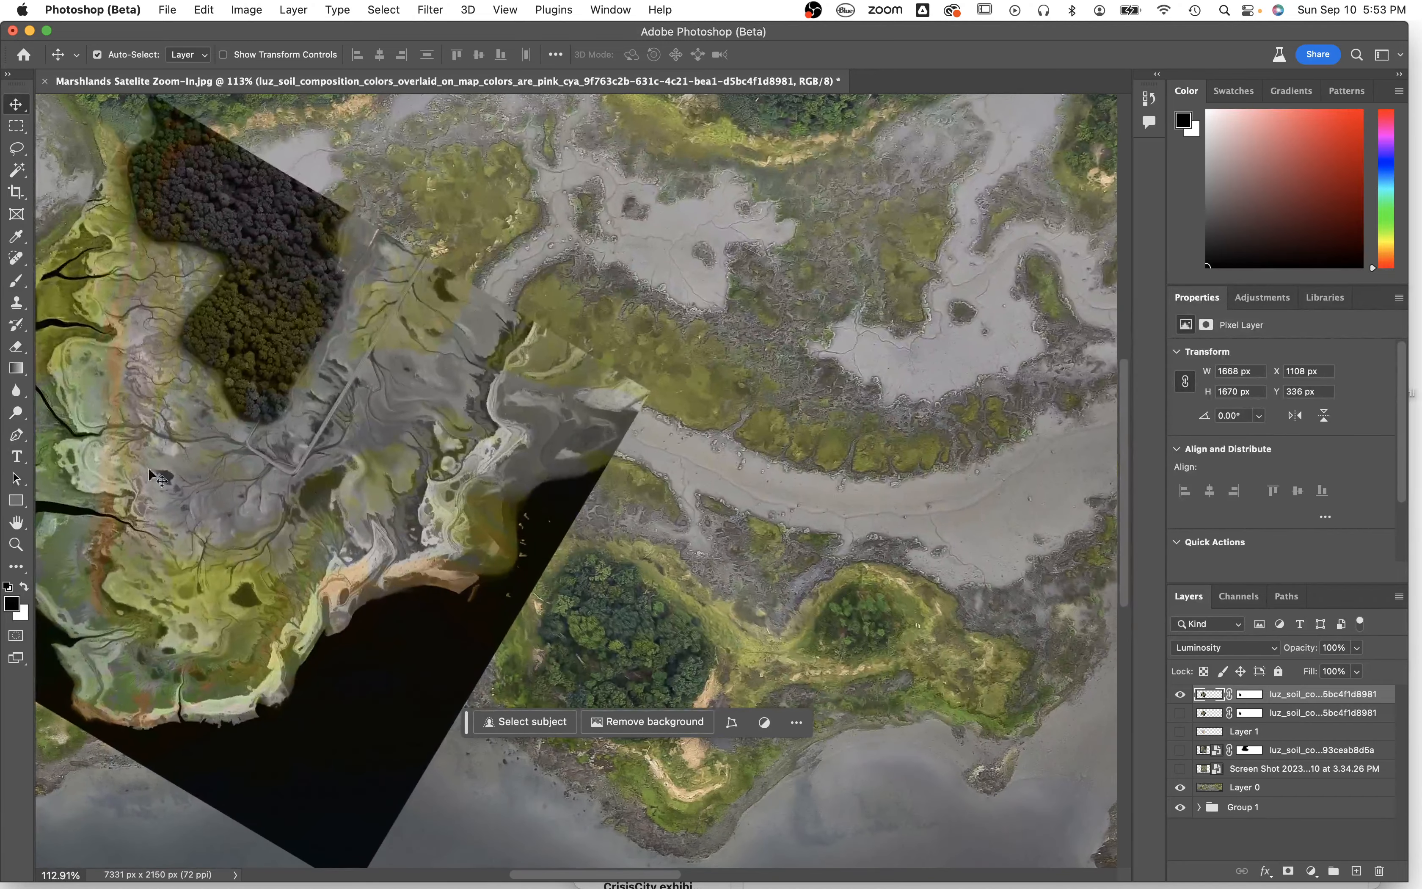
{"action": "scroll", "coordinate": [645, 286], "scroll_direction": "down", "scroll_amount": 5}
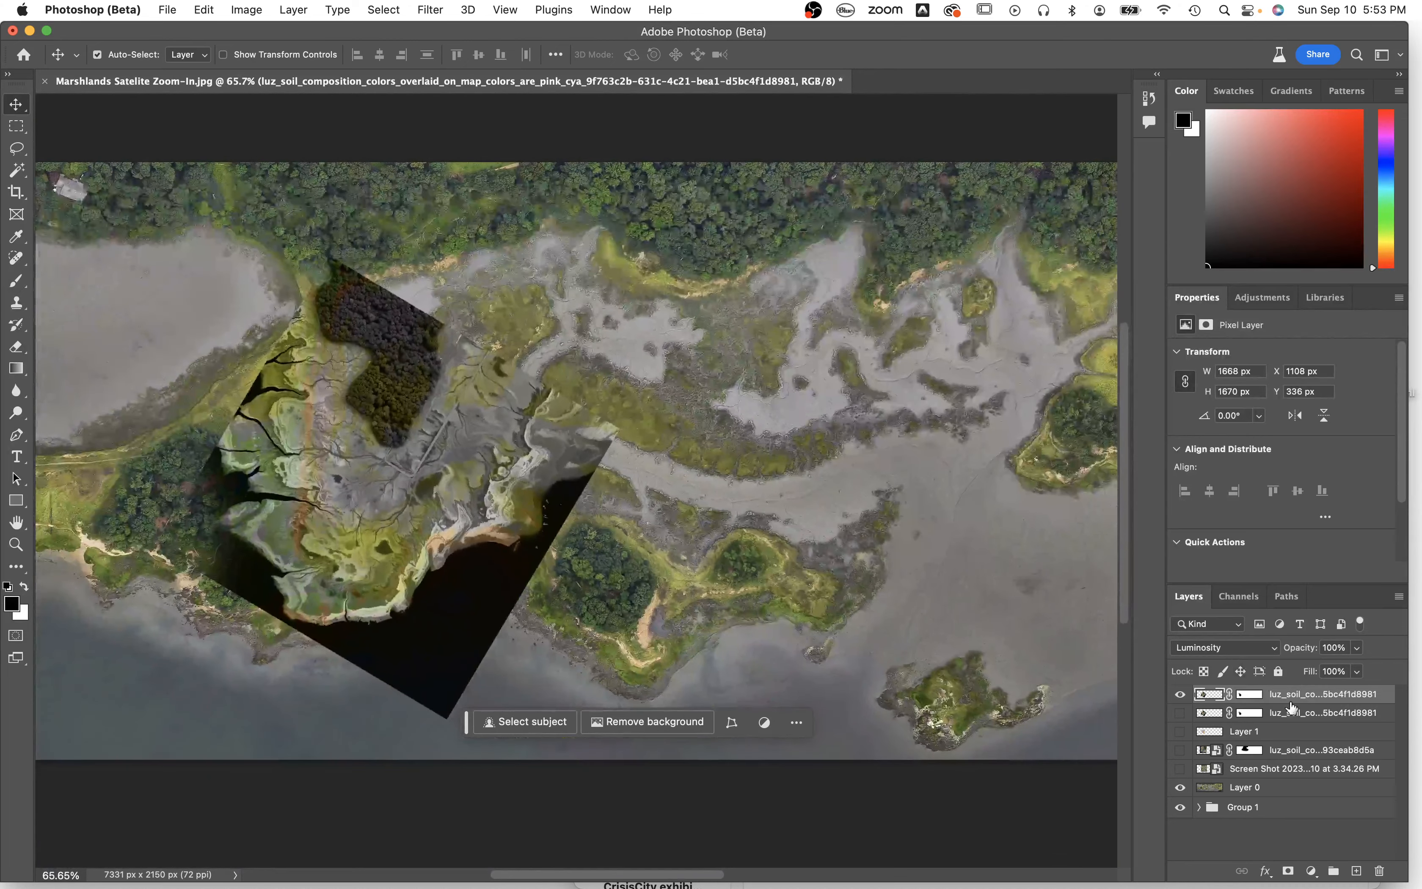
{"action": "right_click", "coordinate": [1291, 698]}
{"action": "left_click", "coordinate": [1282, 154]}
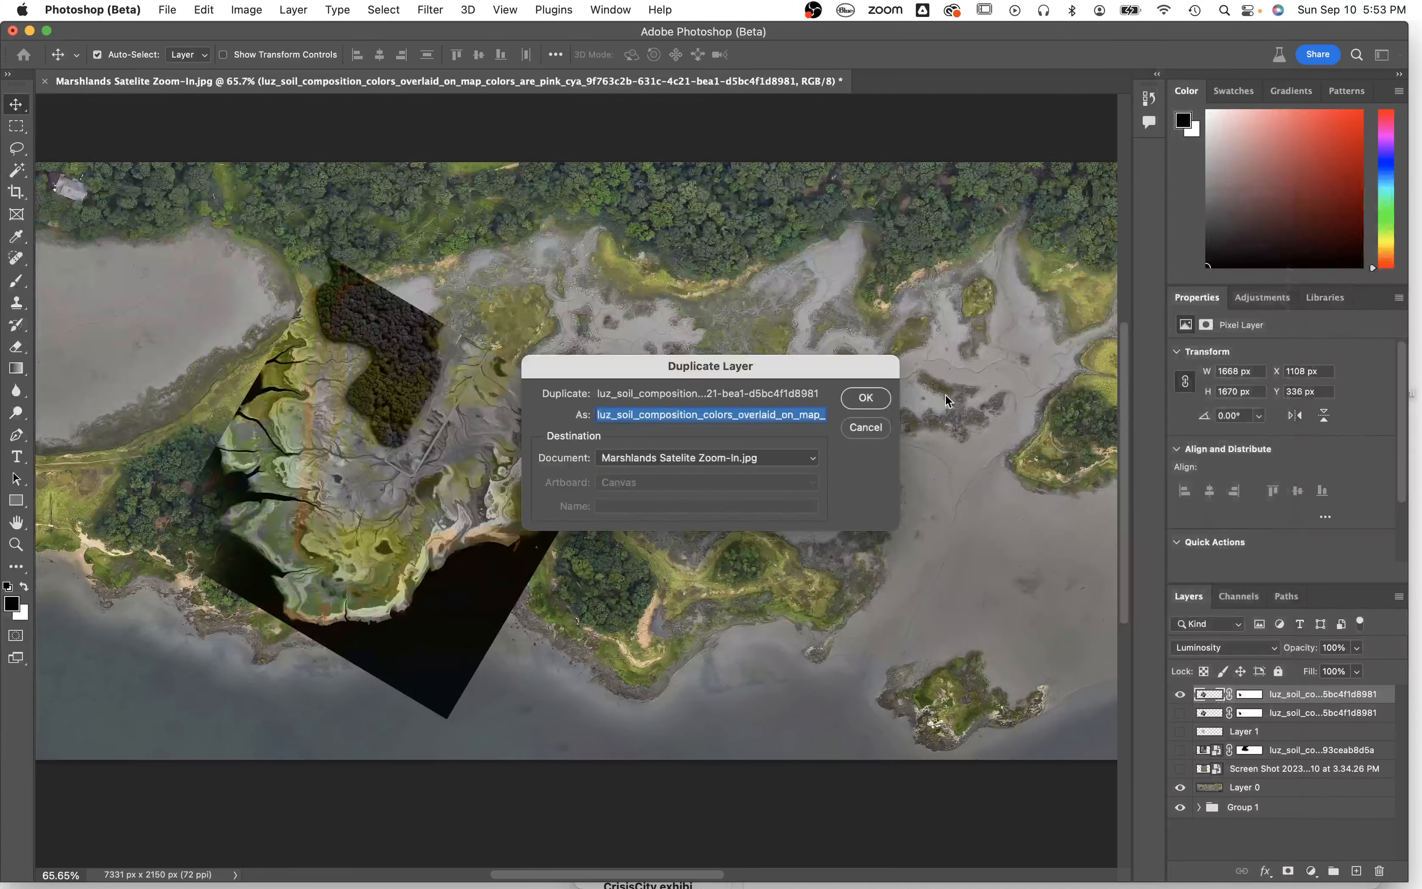
{"action": "left_click", "coordinate": [859, 404]}
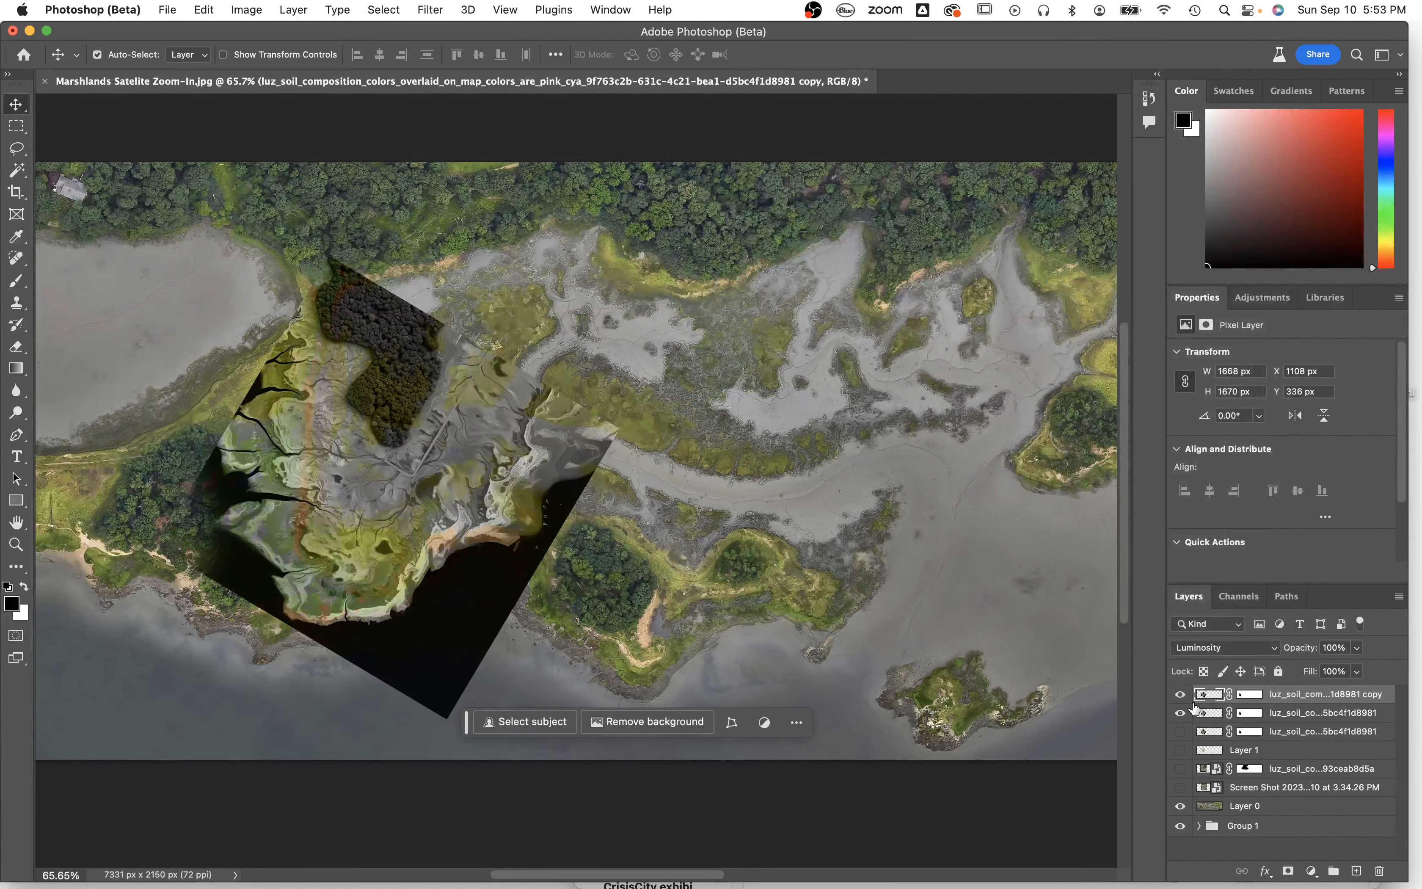
{"action": "left_click", "coordinate": [1180, 694]}
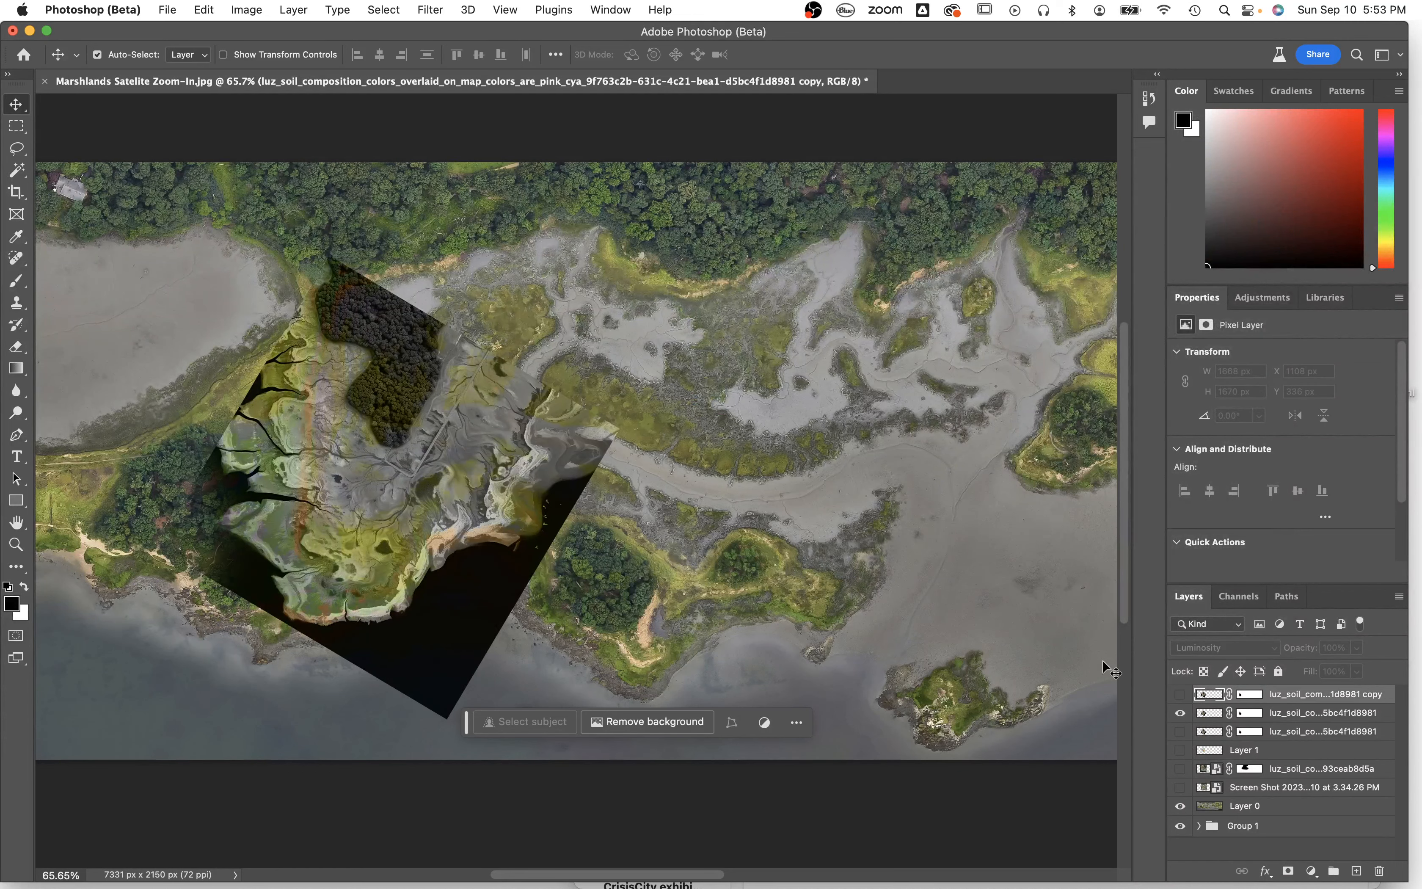
Rotate the soil layer copy 176.02° and place it southeast of the marsh, centred at X 3999.89 px, Y 1593.70 px.
{"action": "key", "text": "super+t"}
{"action": "left_click_drag", "start_coordinate": [458, 452], "coordinate": [740, 455]}
{"action": "left_click_drag", "start_coordinate": [414, 458], "coordinate": [863, 499]}
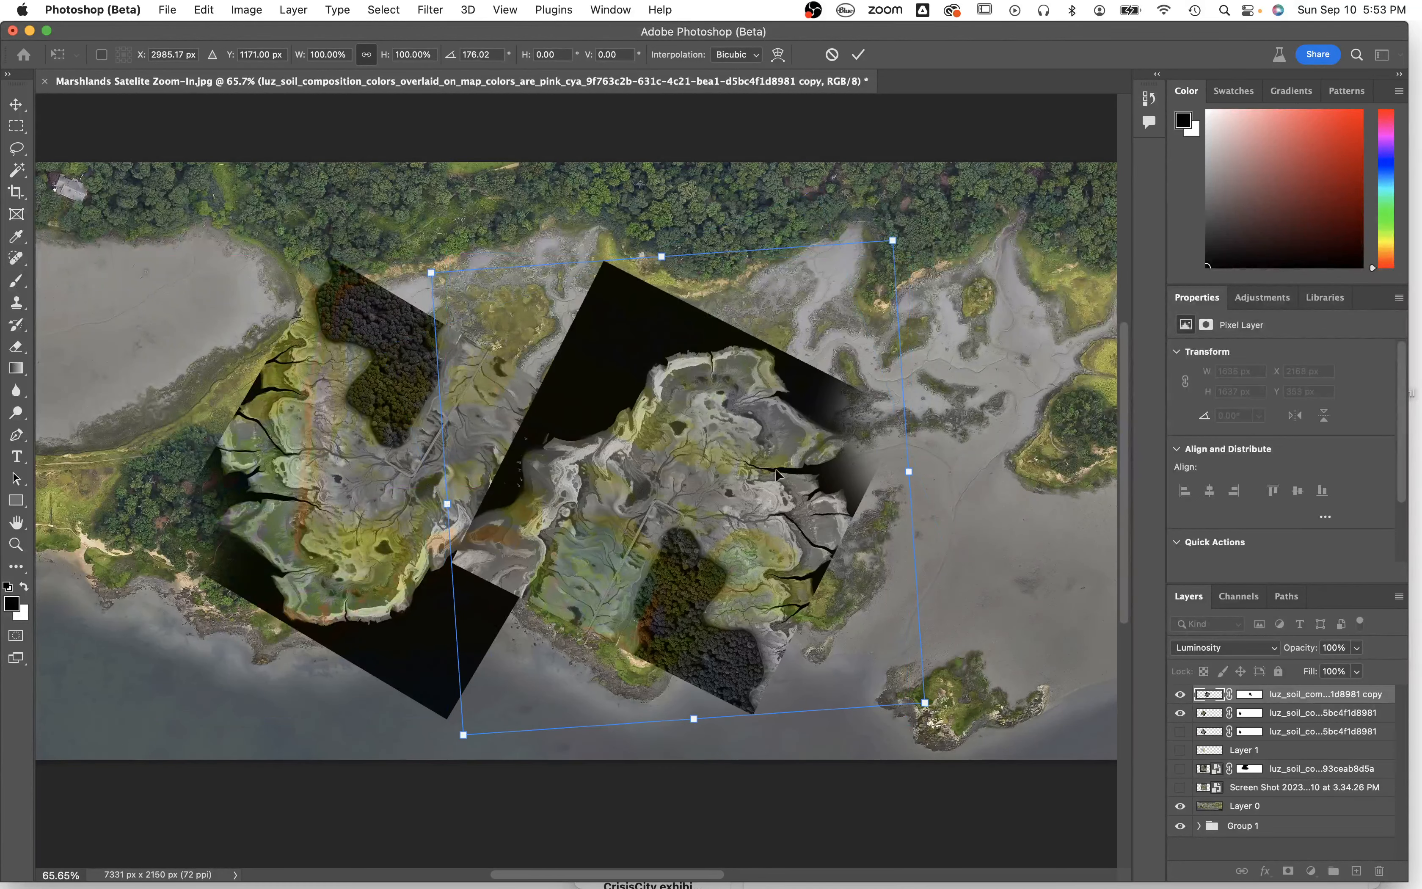
{"action": "left_click_drag", "start_coordinate": [690, 484], "coordinate": [985, 595]}
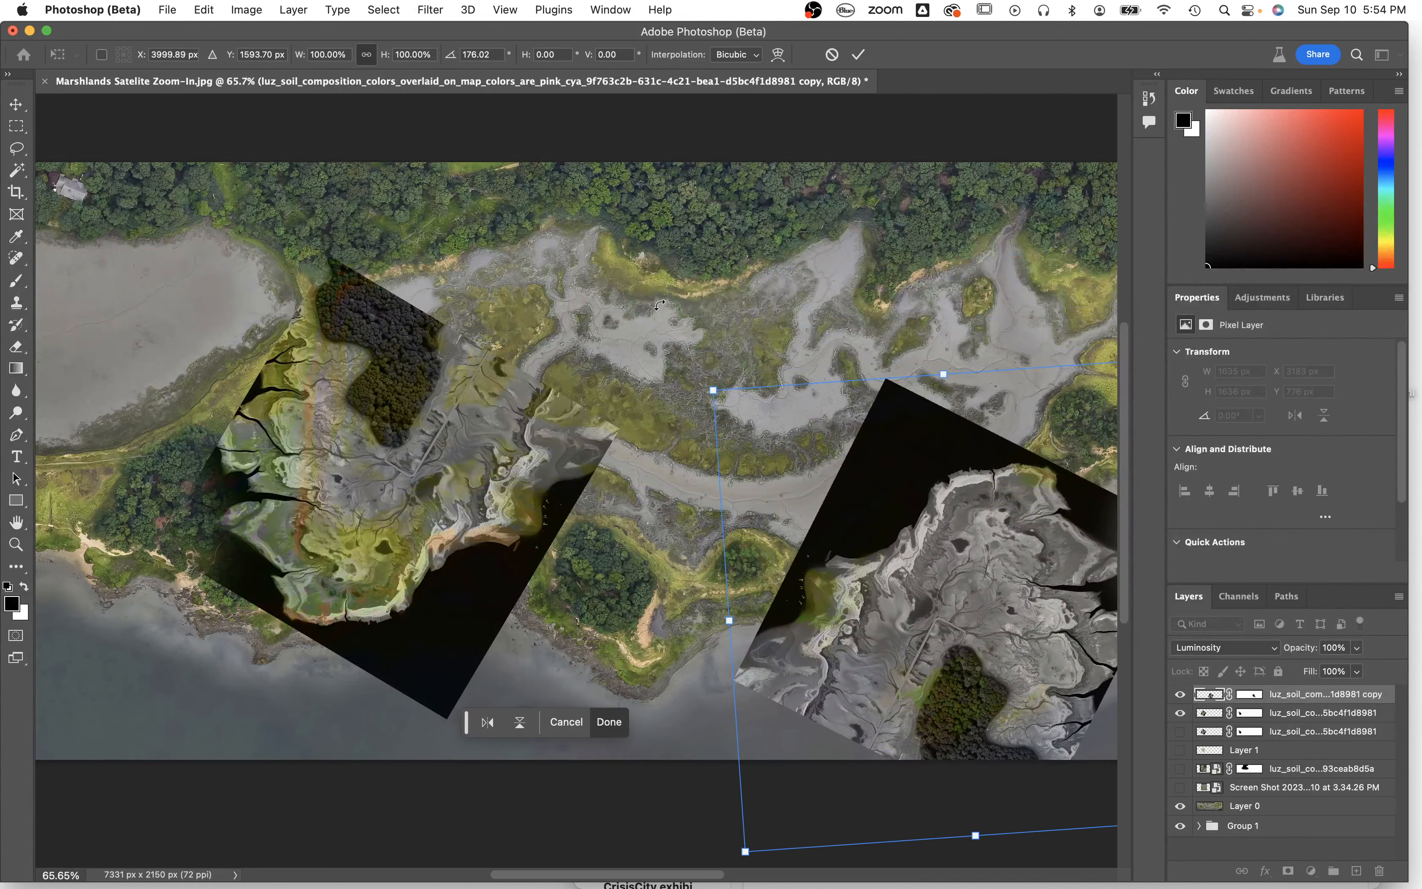
{"action": "key", "text": "Return"}
Move the soil layer copy to the map's northwest, centred at X 1124 px, Y 665.50 px, and rotate it 60.31°.
{"action": "left_click_drag", "start_coordinate": [889, 532], "coordinate": [266, 246]}
{"action": "key", "text": "super+t"}
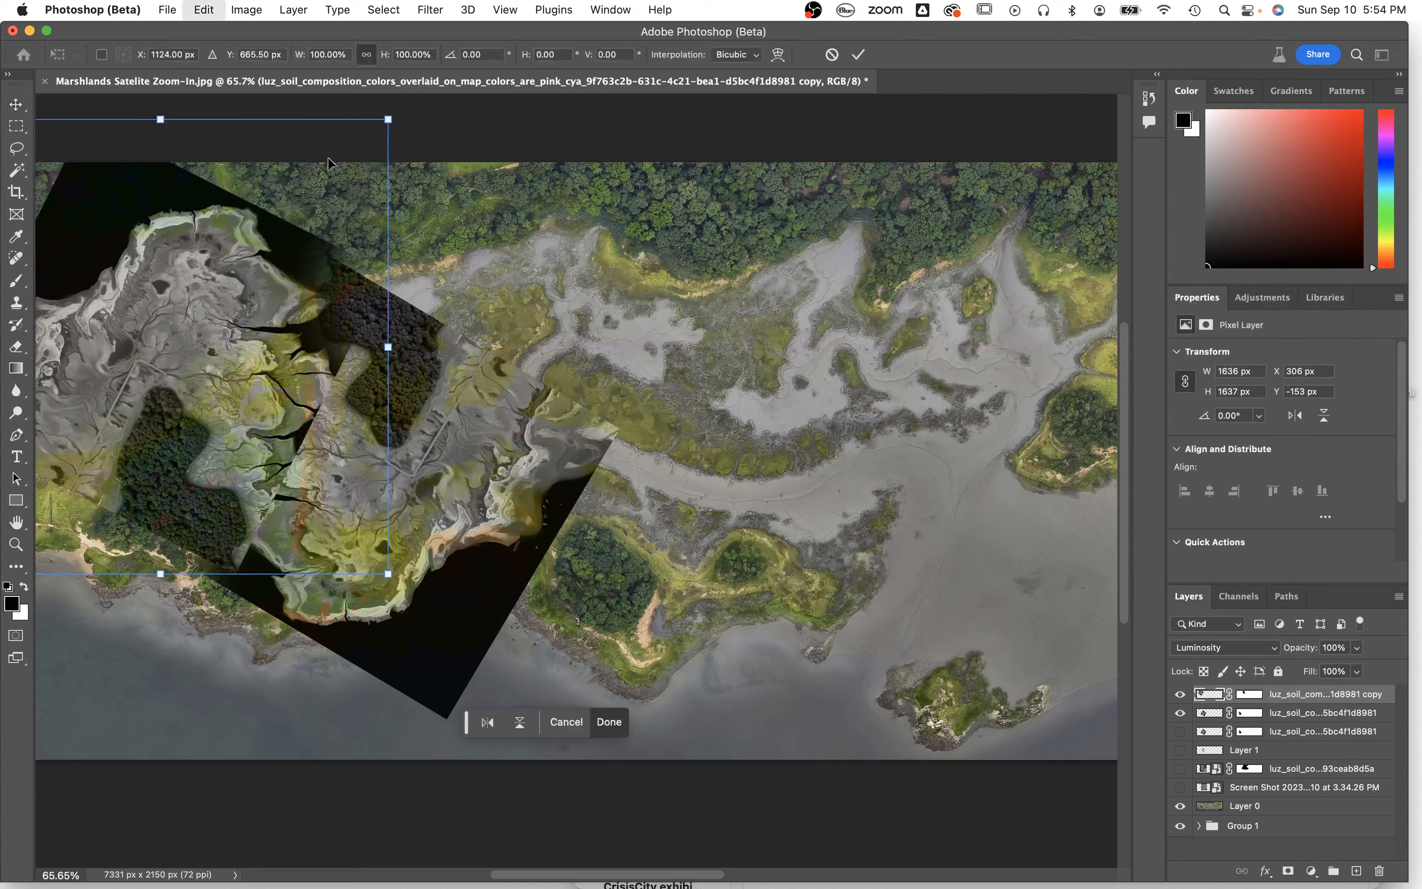
{"action": "left_click_drag", "start_coordinate": [393, 170], "coordinate": [359, 426]}
{"action": "scroll", "coordinate": [295, 416], "scroll_direction": "left", "scroll_amount": 8}
{"action": "scroll", "coordinate": [295, 417], "scroll_direction": "up", "scroll_amount": 2}
{"action": "scroll", "coordinate": [600, 464], "scroll_direction": "right", "scroll_amount": 1}
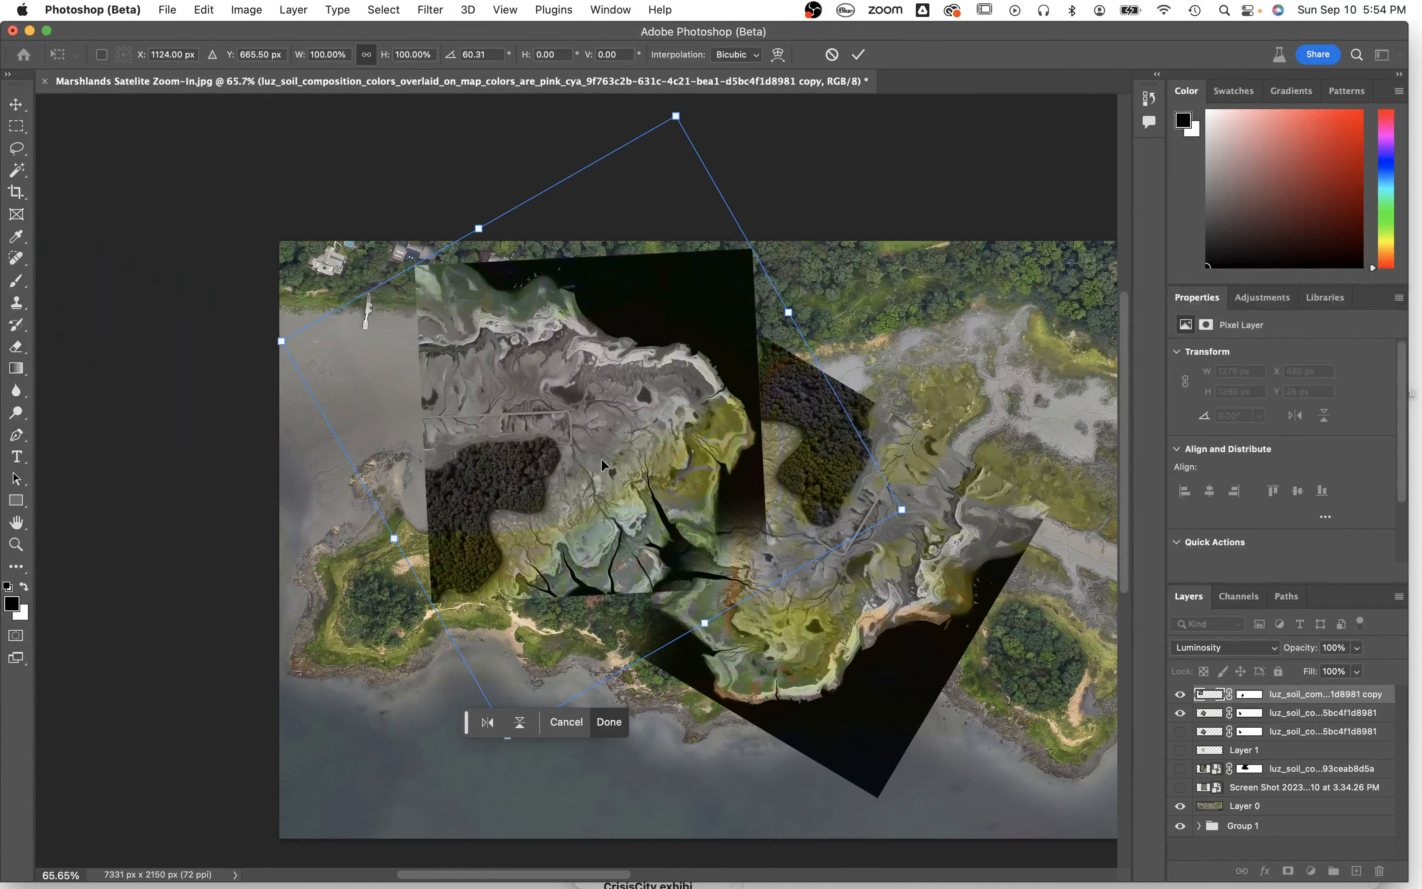
Centre the soil layer copy at X 1010.45 px, Y 516.14 px, rotate it to 45.37°, and apply the transform.
{"action": "left_click_drag", "start_coordinate": [601, 464], "coordinate": [582, 407]}
{"action": "left_click_drag", "start_coordinate": [921, 464], "coordinate": [930, 400]}
{"action": "left_click_drag", "start_coordinate": [556, 435], "coordinate": [546, 449]}
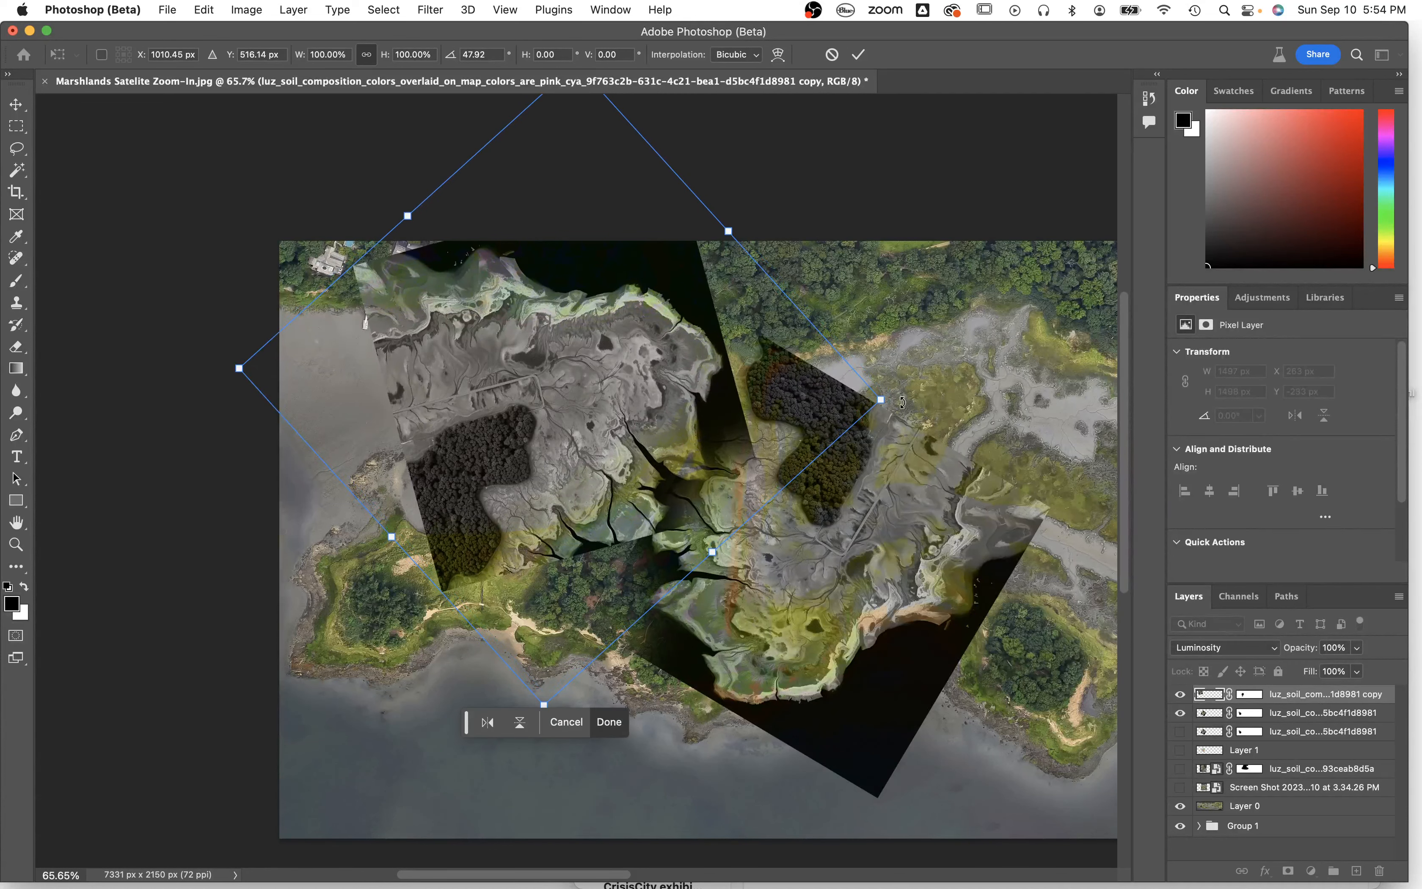
{"action": "left_click_drag", "start_coordinate": [901, 402], "coordinate": [910, 385]}
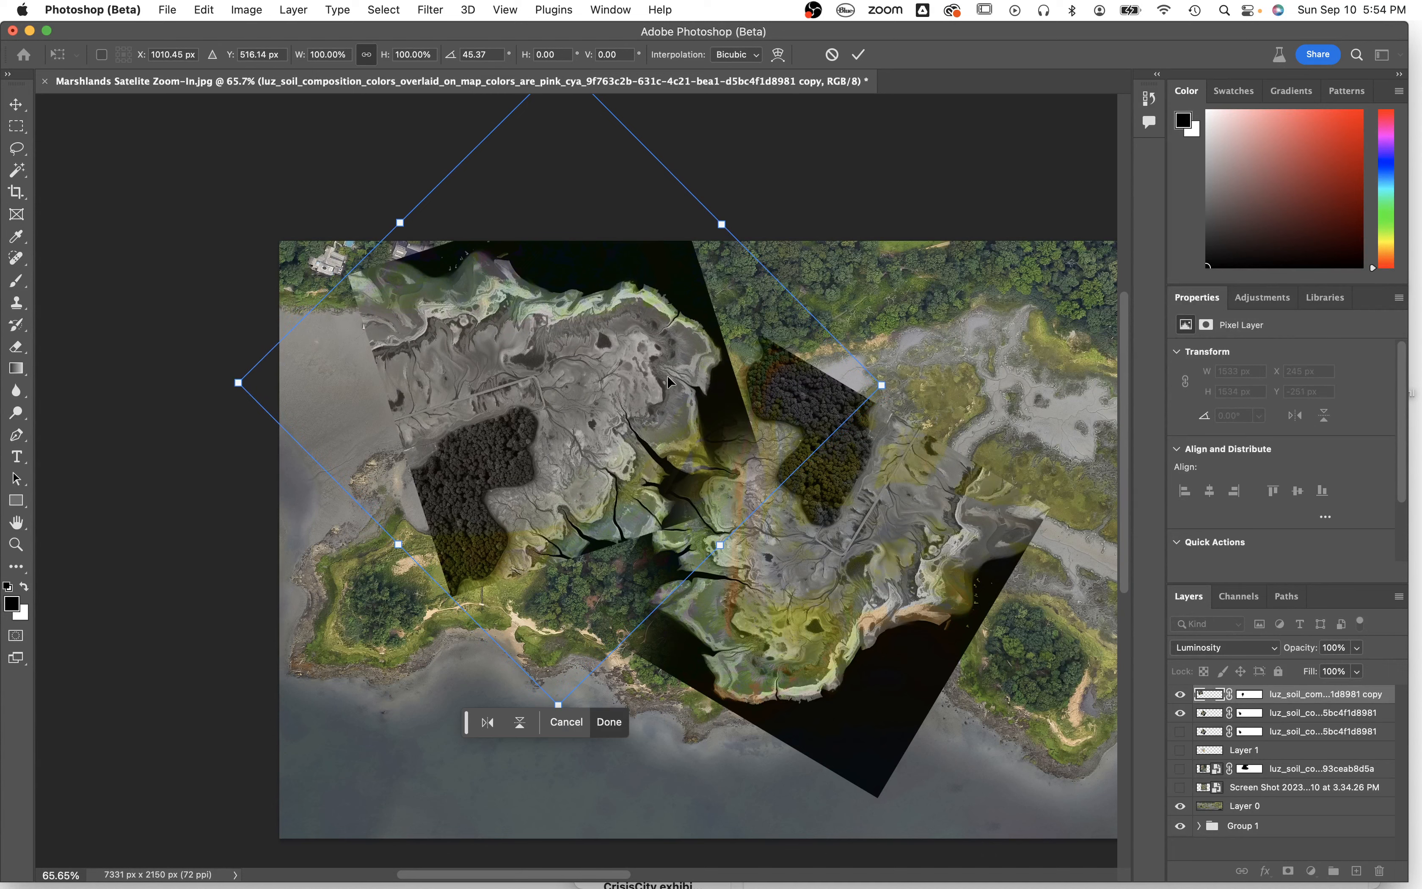
{"action": "key", "text": "Return"}
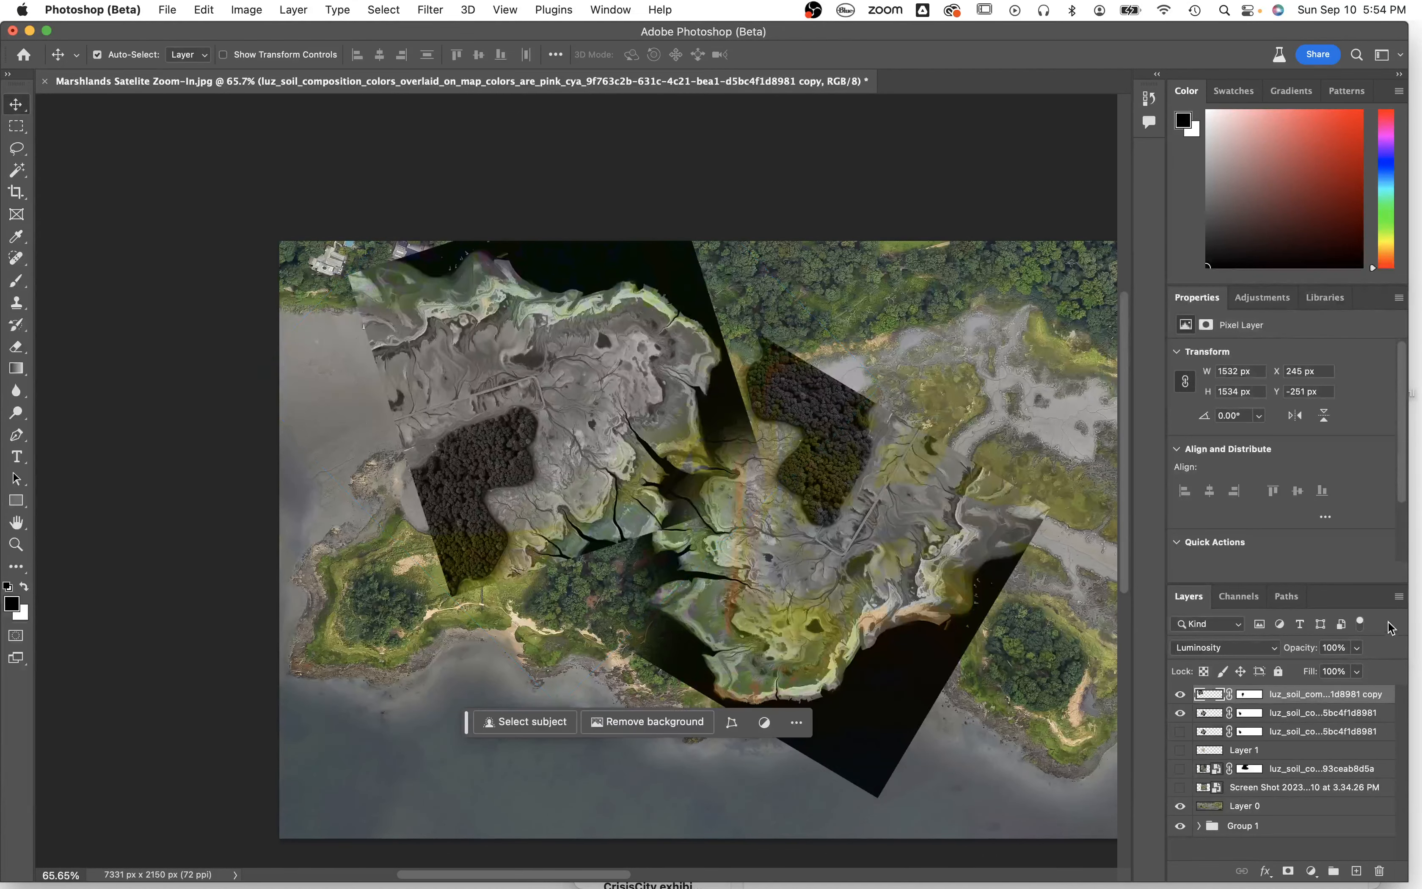
{"action": "key", "text": "w"}
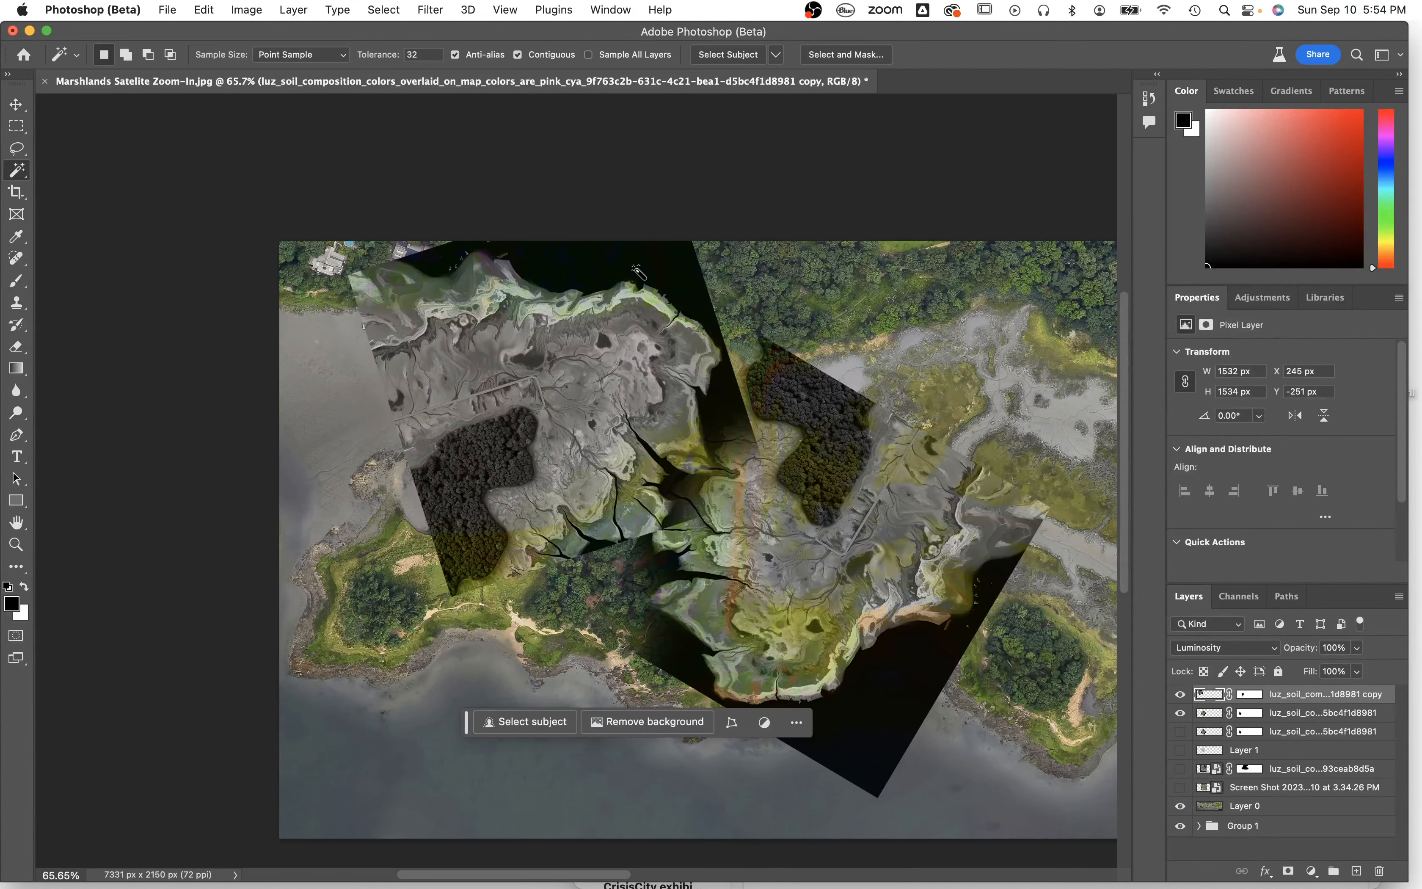
{"action": "left_click", "coordinate": [636, 270]}
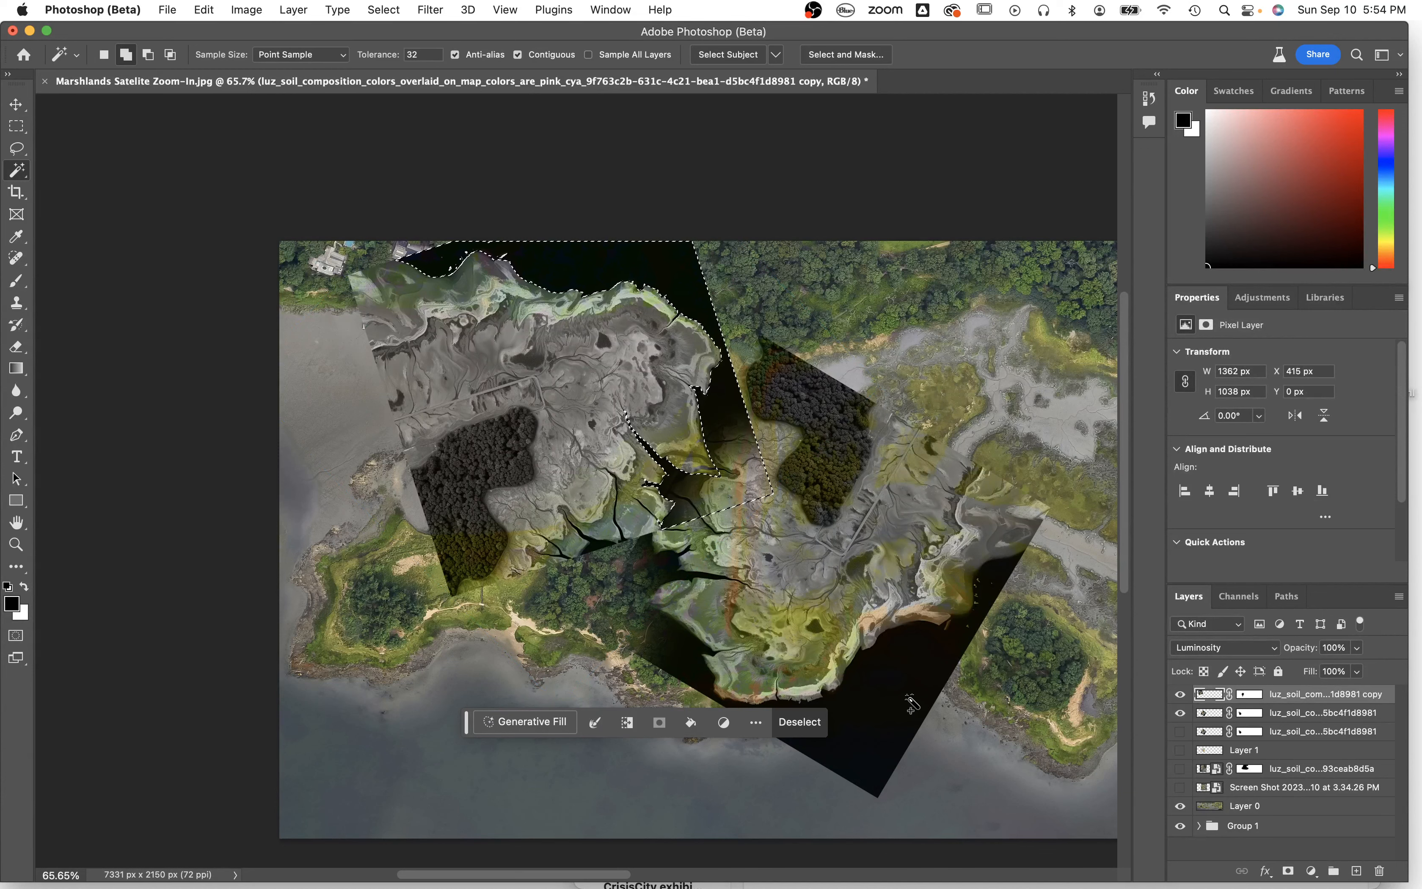
{"action": "left_click", "coordinate": [1251, 695]}
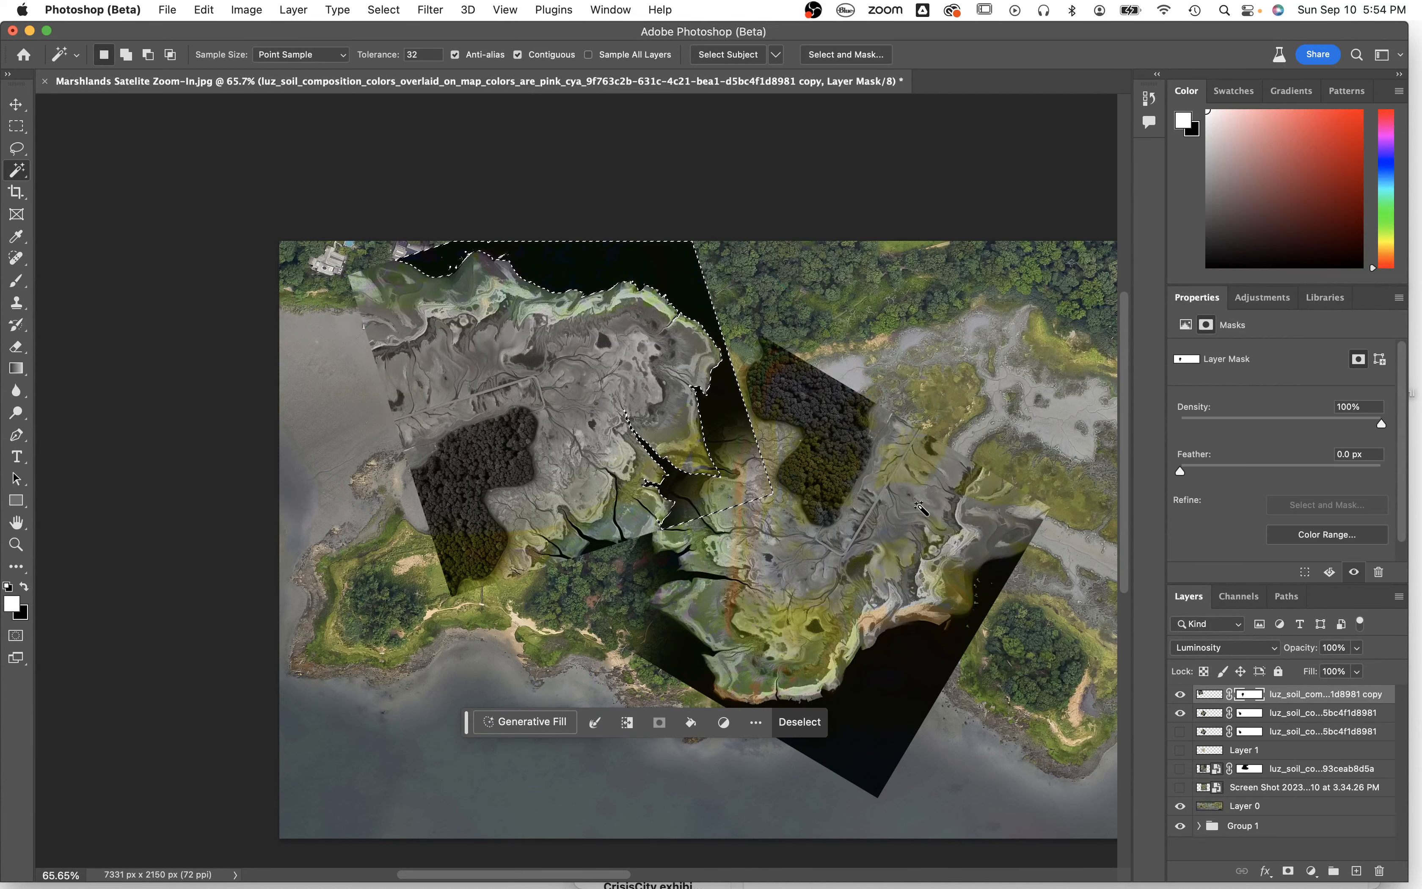
{"action": "key", "text": "ctrl+d"}
{"action": "key", "text": "m"}
Replace the layer masks on the top two soil layers with new blank masks.
{"action": "right_click", "coordinate": [1249, 693]}
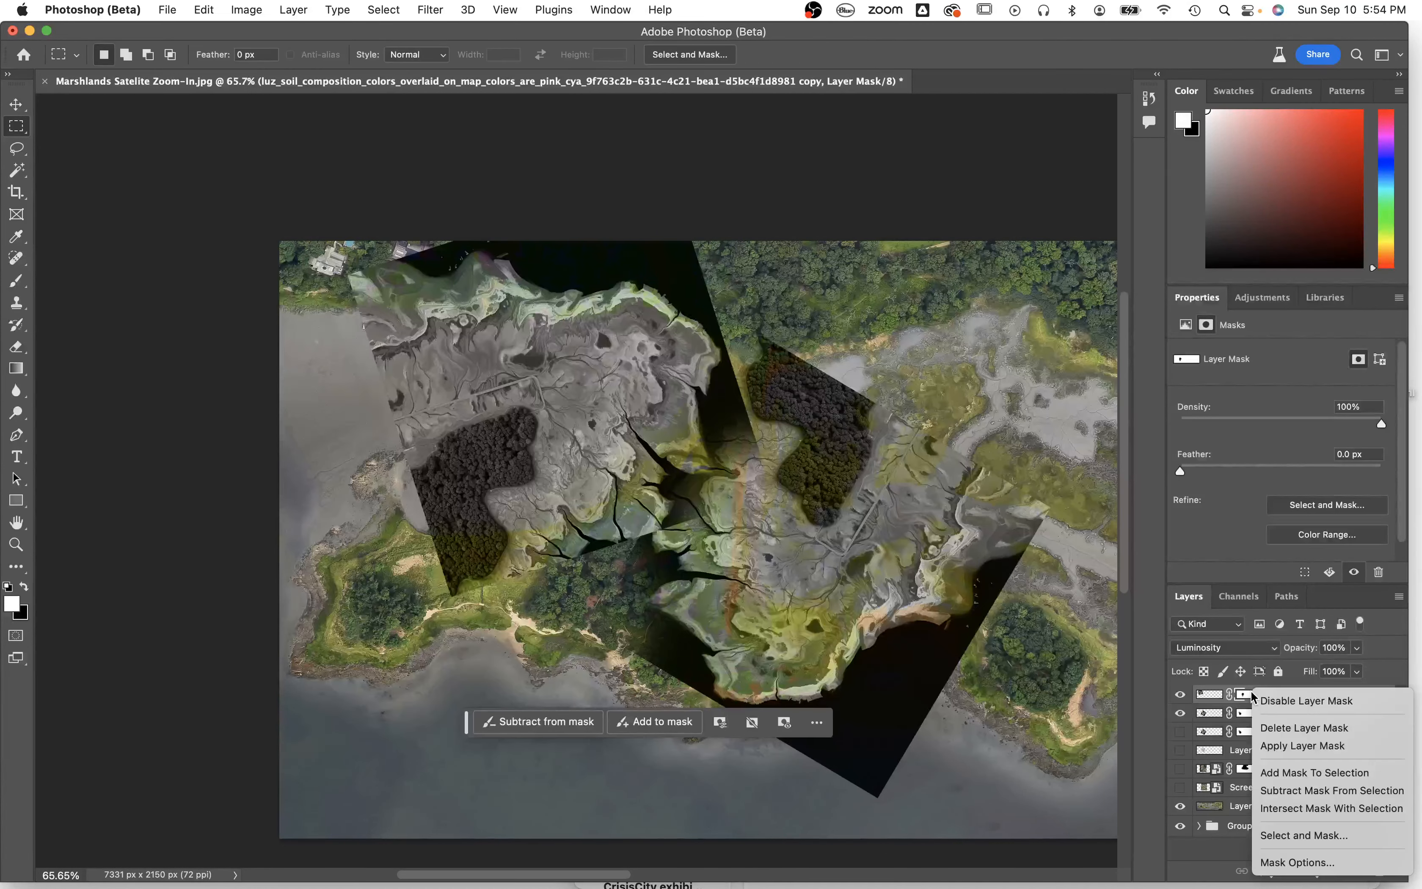
{"action": "left_click", "coordinate": [1303, 728]}
{"action": "left_click", "coordinate": [1257, 713]}
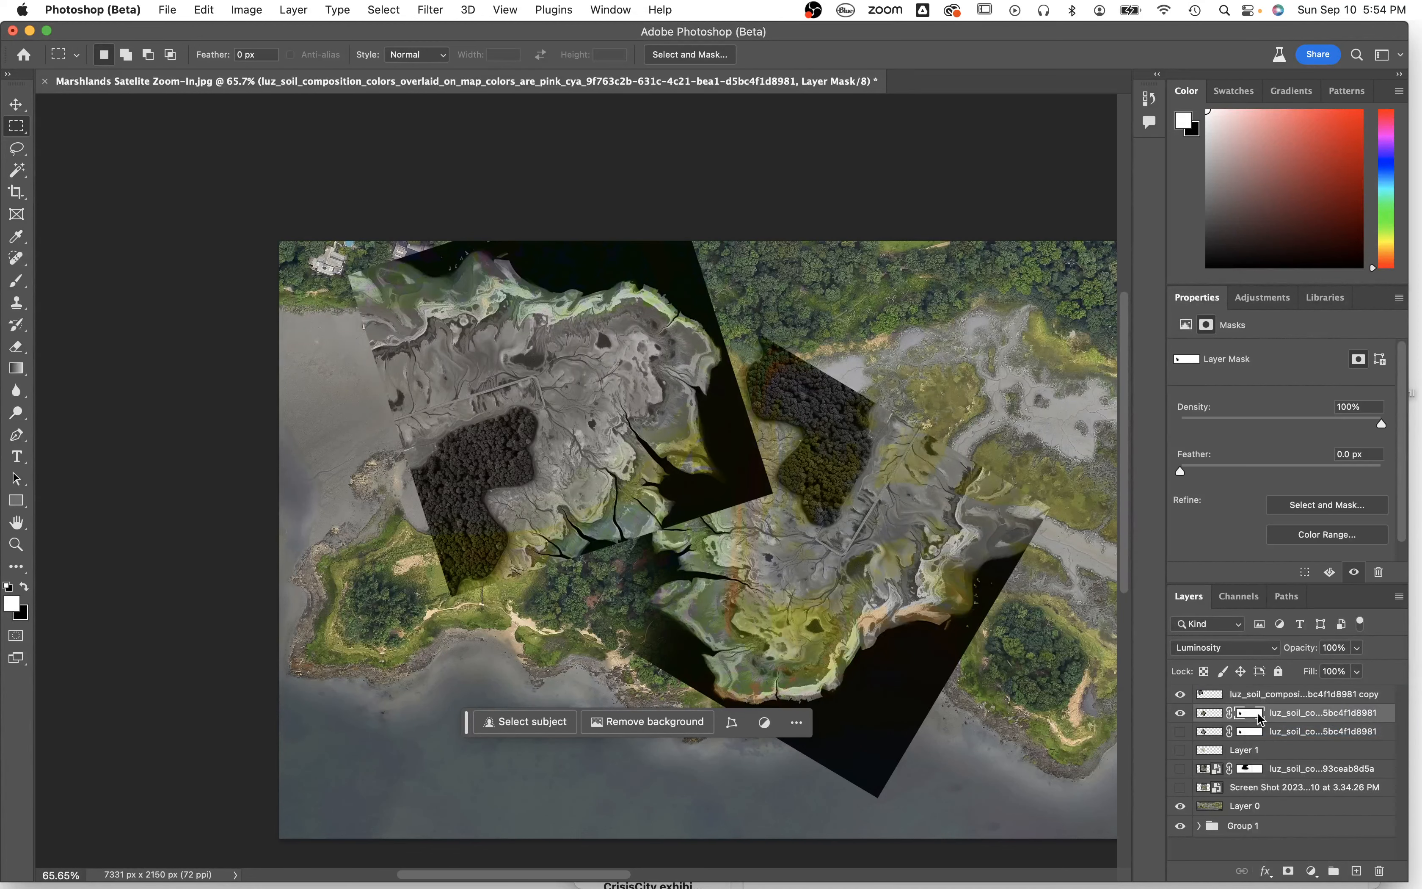
{"action": "right_click", "coordinate": [1257, 713]}
{"action": "left_click", "coordinate": [1175, 735]}
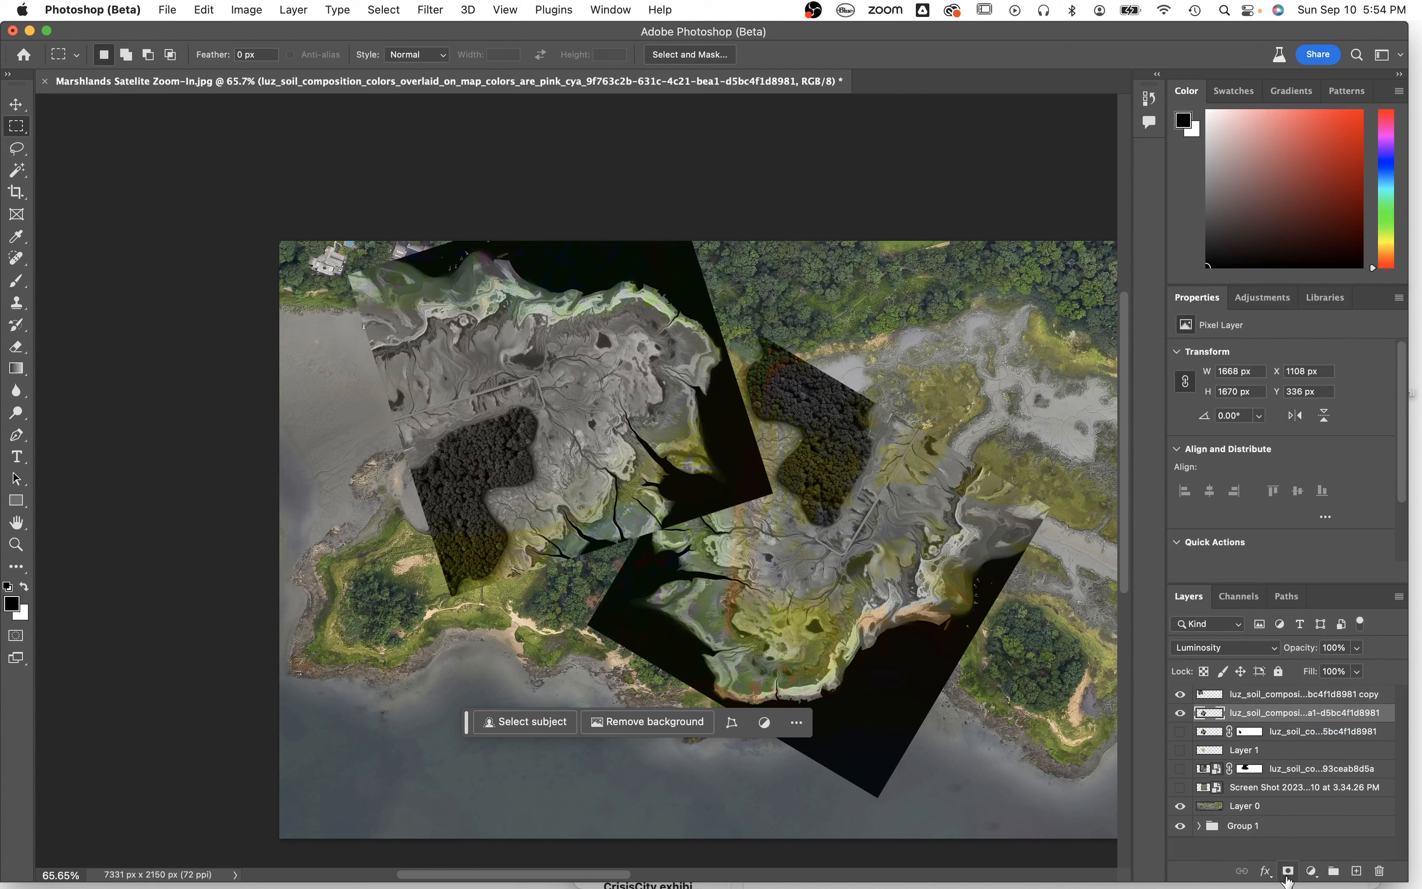
{"action": "left_click", "coordinate": [1287, 873]}
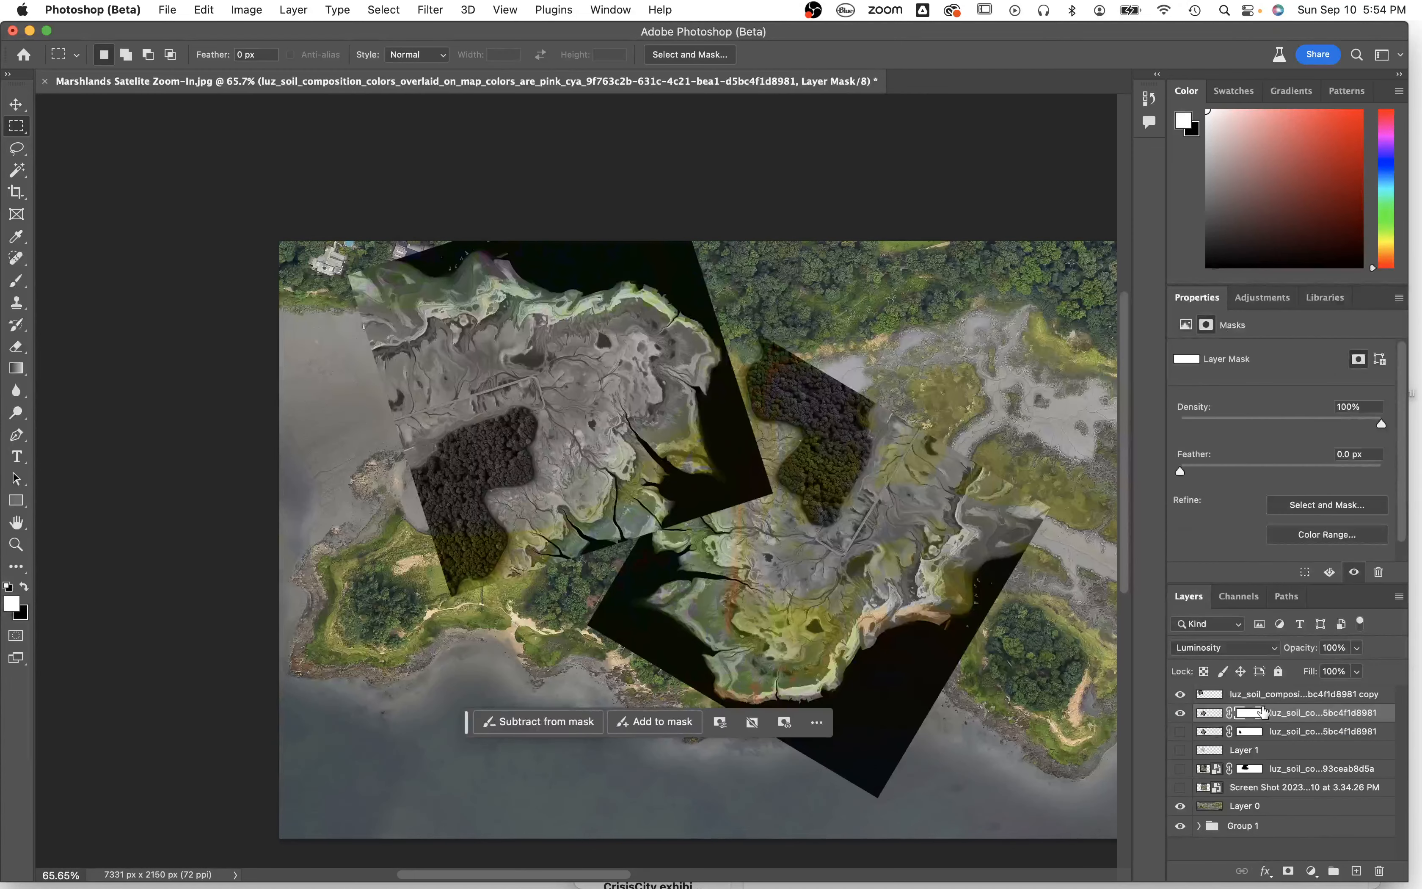
{"action": "left_click", "coordinate": [1314, 697]}
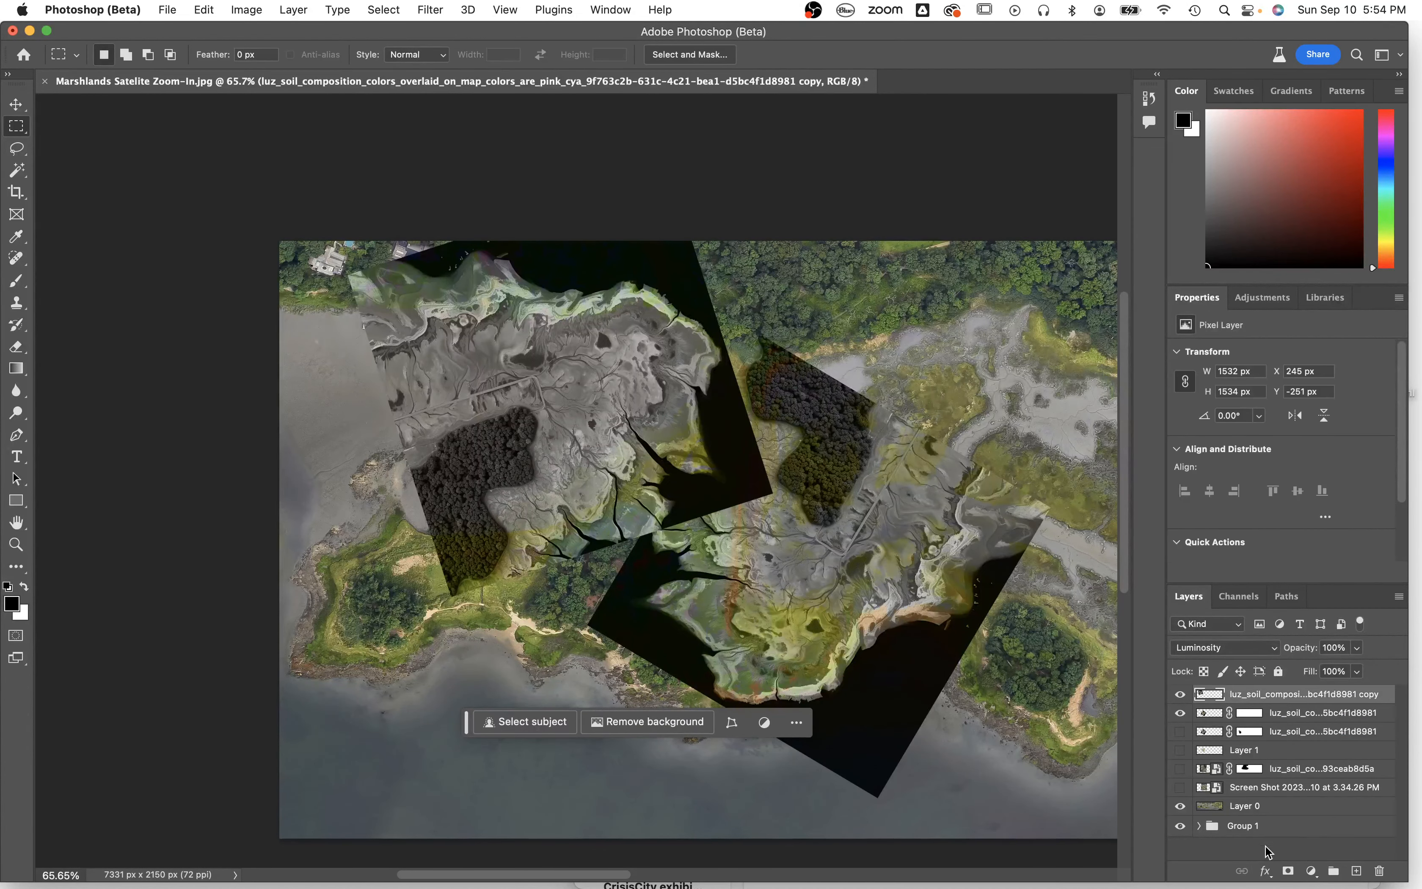
{"action": "left_click", "coordinate": [1288, 870]}
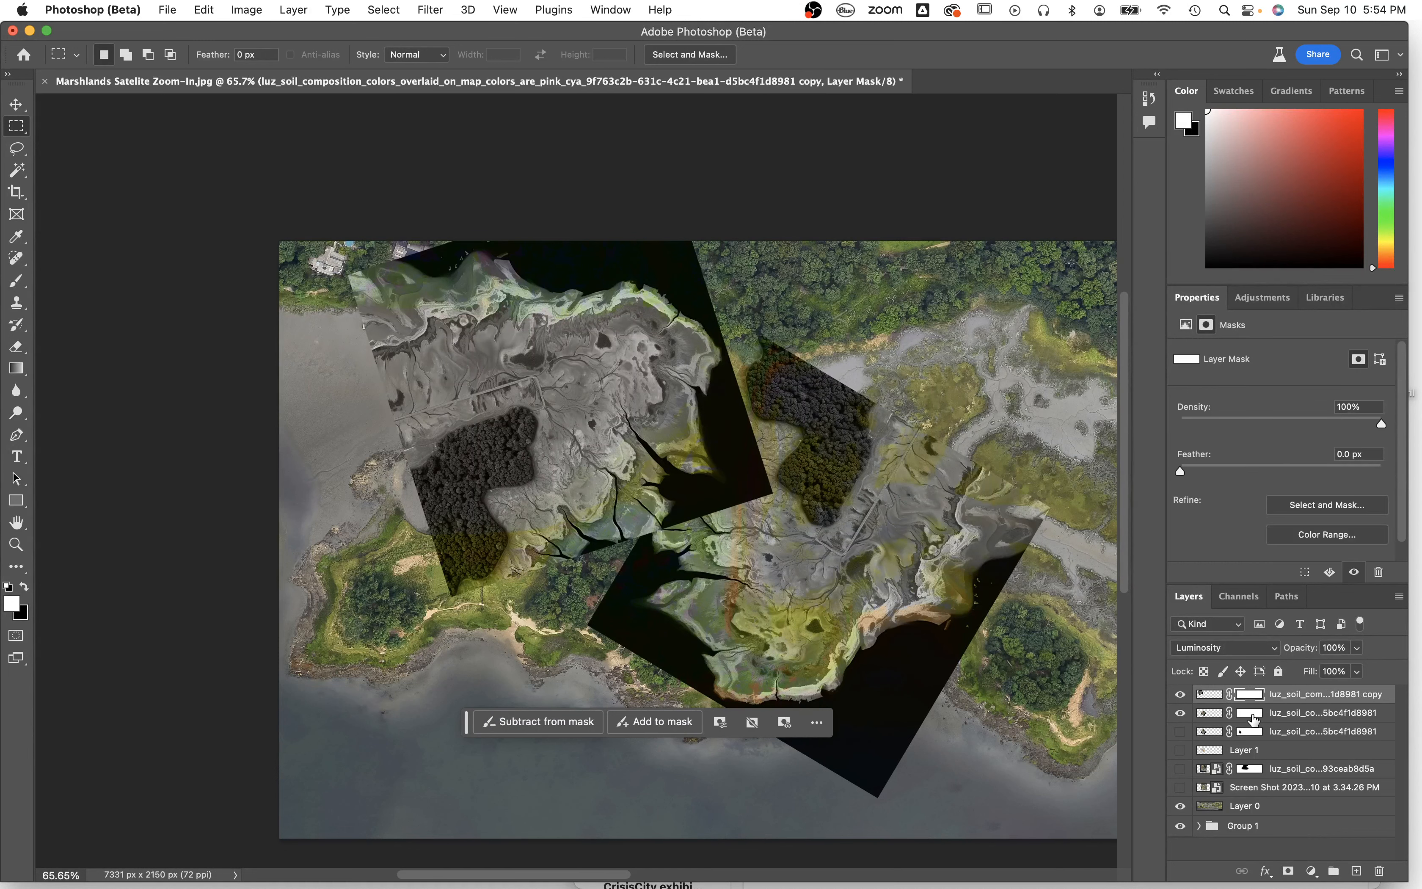
Hide the soil layer copy and set the soil layer beneath it to the Lighter Color blend mode.
{"action": "left_click", "coordinate": [1251, 714]}
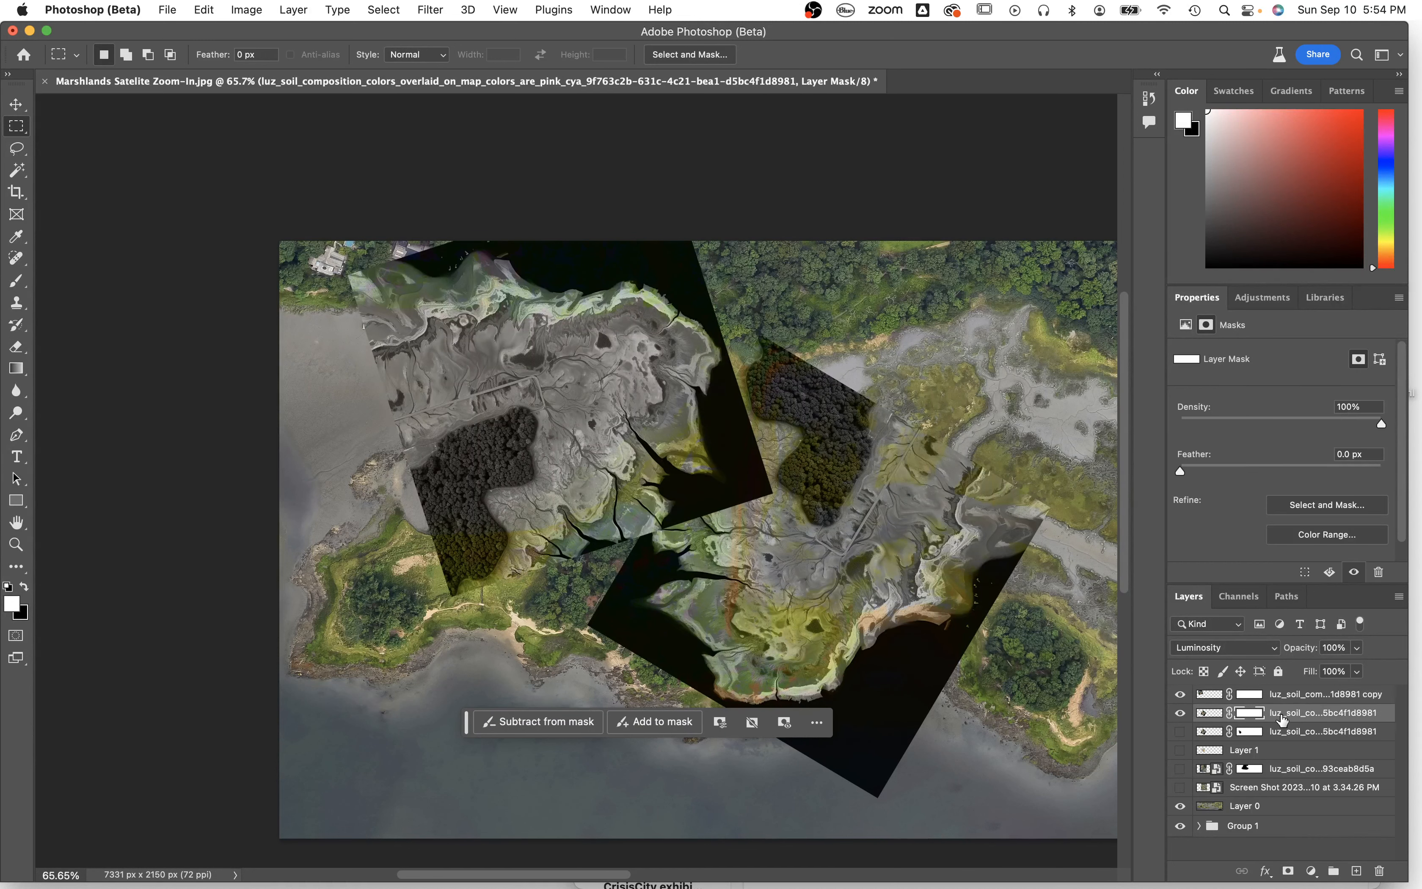
{"action": "left_click", "coordinate": [1180, 694]}
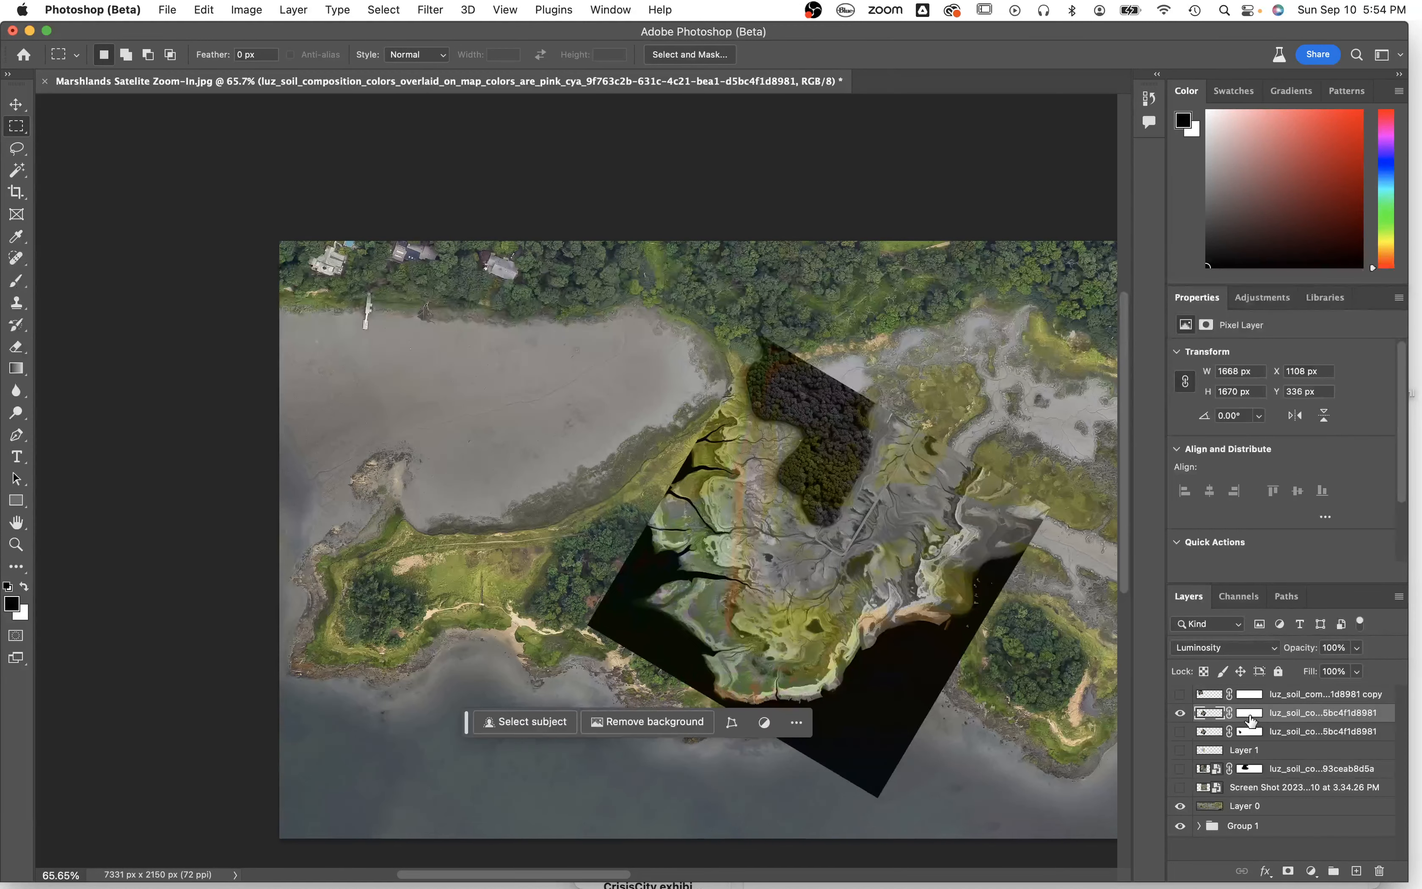
{"action": "key", "text": "e"}
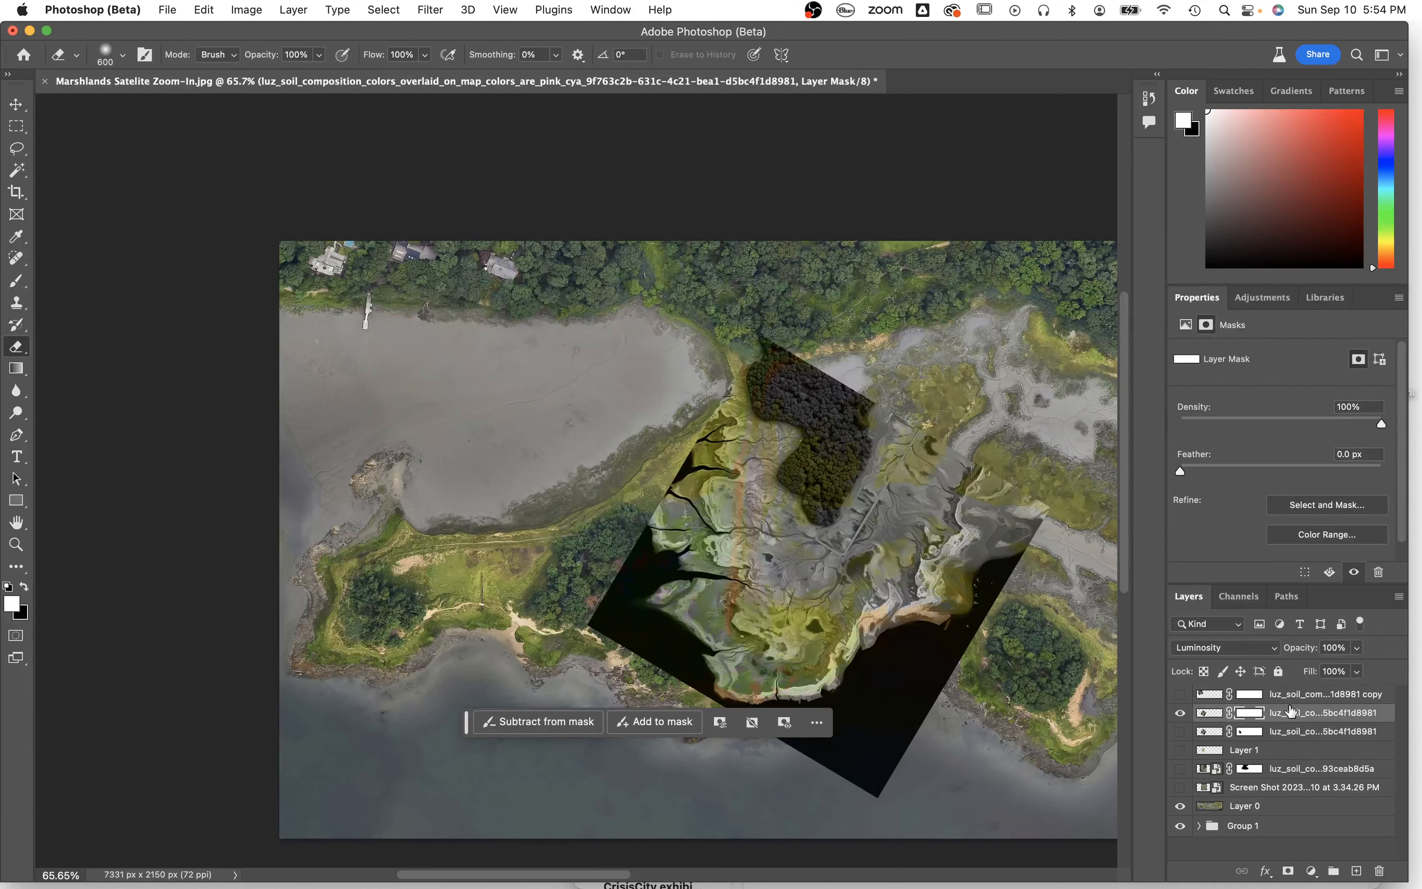
{"action": "left_click", "coordinate": [1209, 713]}
{"action": "left_click", "coordinate": [1202, 644]}
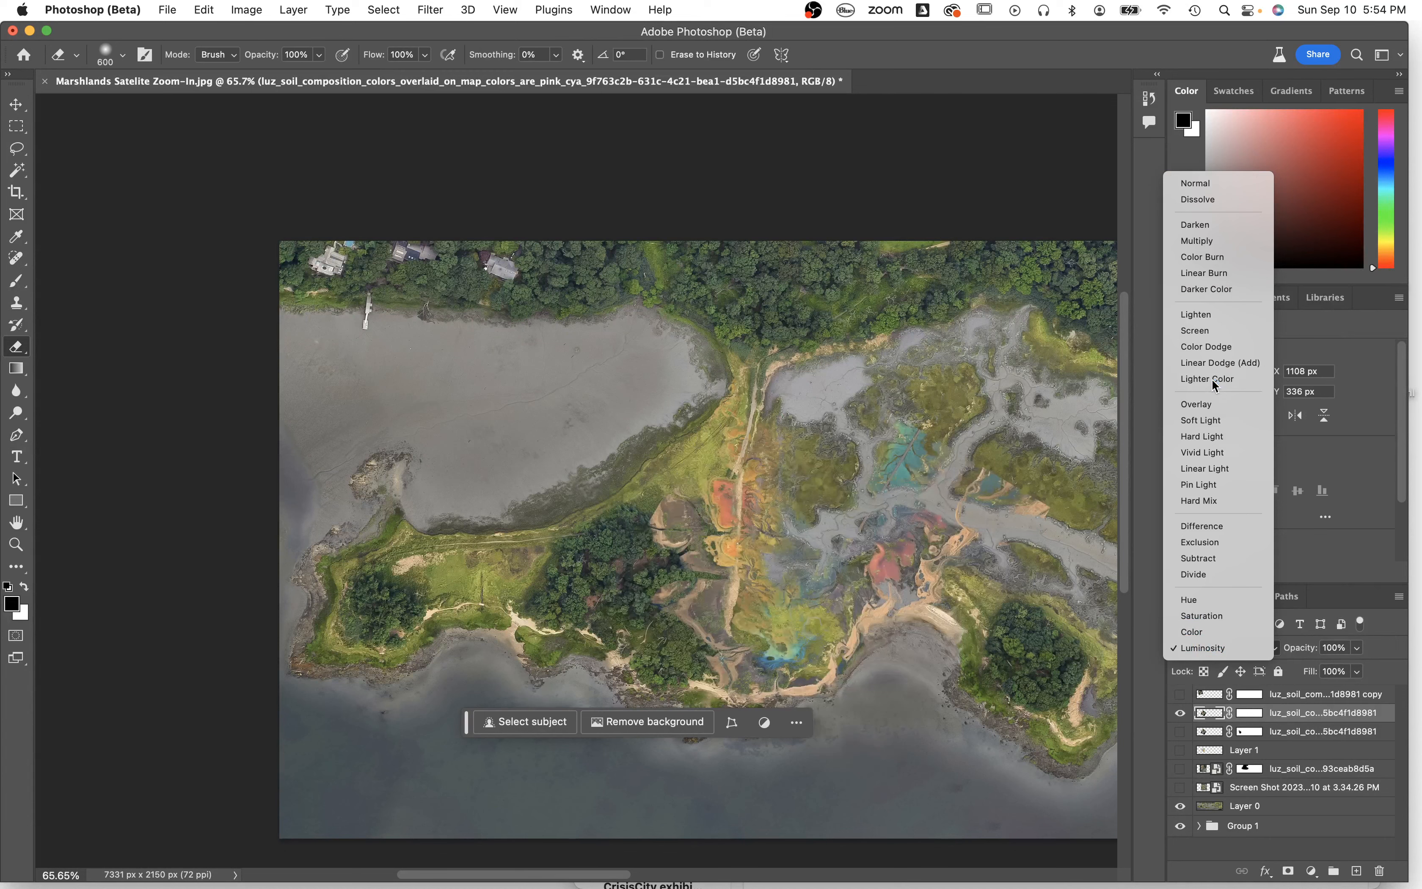
{"action": "left_click", "coordinate": [1212, 379]}
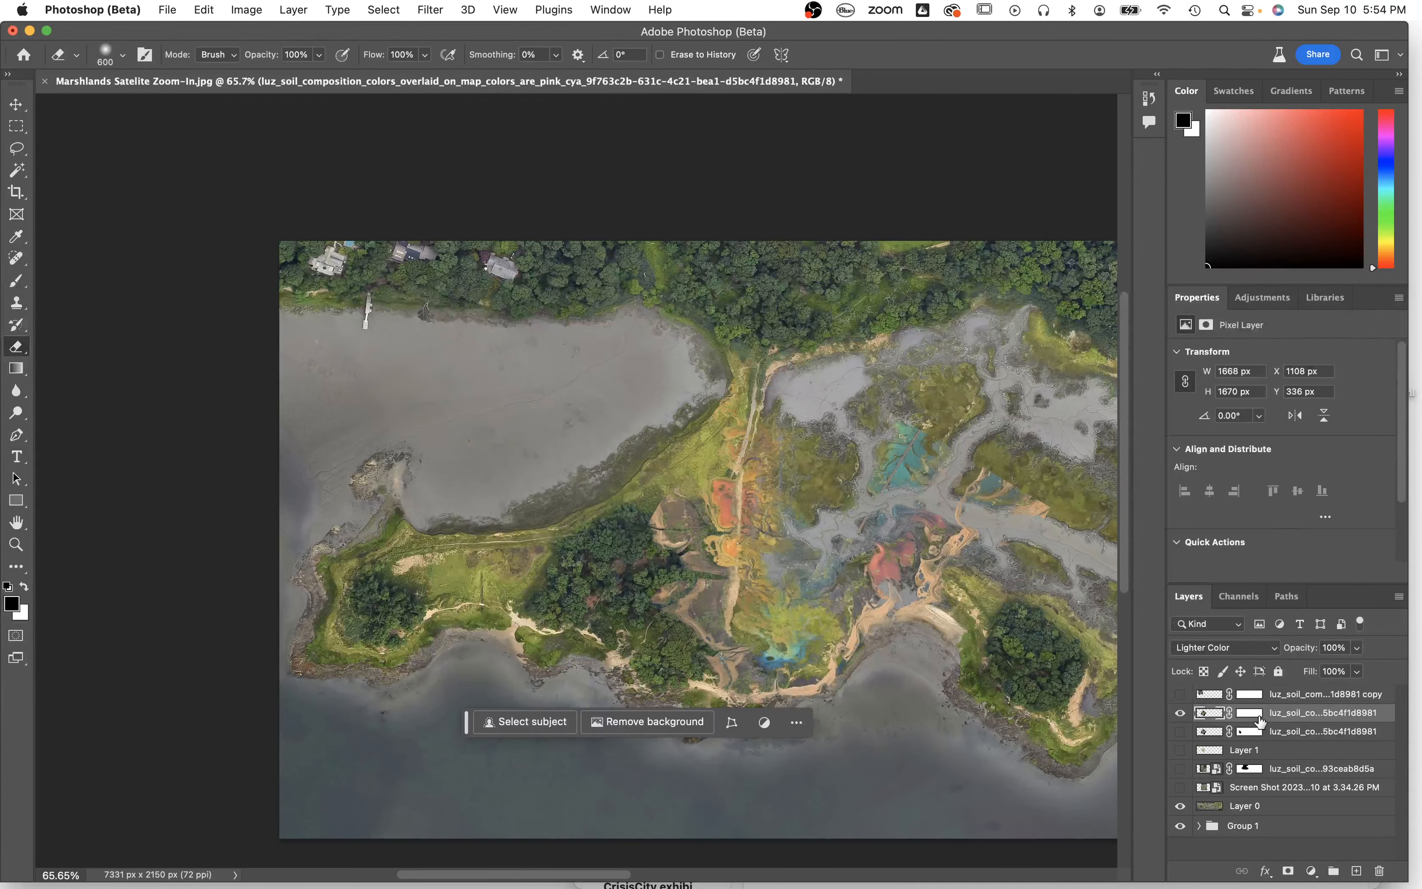
Reduce the Eraser to 150 px and erase a short stroke on the Lighter Color layer's mask over the eastern marsh channel.
{"action": "left_click", "coordinate": [1256, 715]}
{"action": "key", "text": "bracketleft"}
{"action": "key", "text": "bracketleft"}
{"action": "key", "text": "bracketleft"}
{"action": "key", "text": "bracketleft"}
{"action": "key", "text": "bracketleft"}
{"action": "key", "text": "bracketleft"}
{"action": "key", "text": "bracketleft"}
{"action": "mouse_move", "coordinate": [1000, 475]}
{"action": "left_mouse_down"}
{"action": "mouse_move", "coordinate": [1015, 468]}
{"action": "mouse_move", "coordinate": [1043, 507]}
{"action": "mouse_move", "coordinate": [998, 495]}
{"action": "left_mouse_up"}
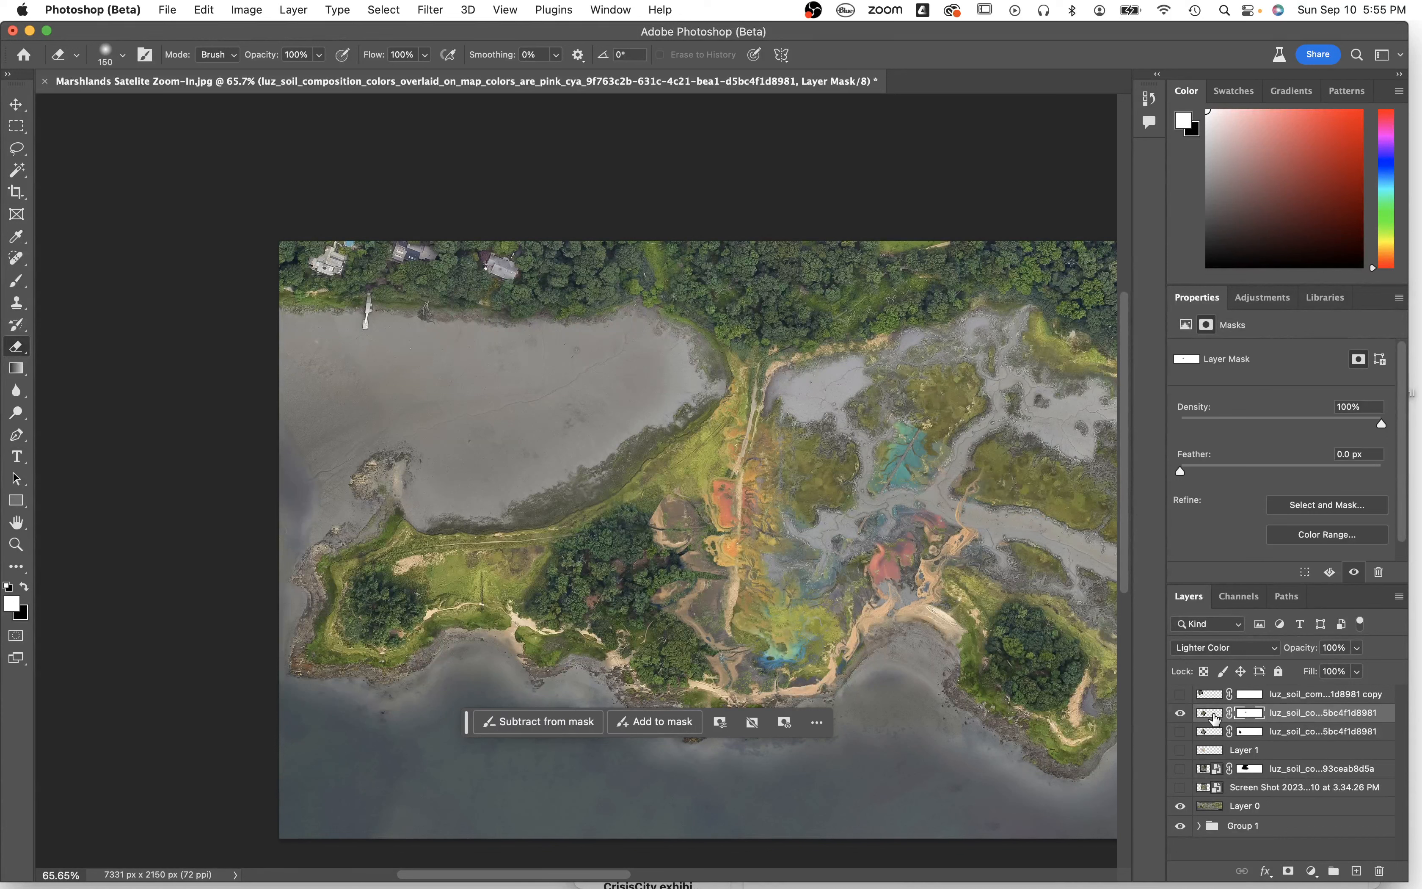
{"action": "right_click", "coordinate": [1212, 714]}
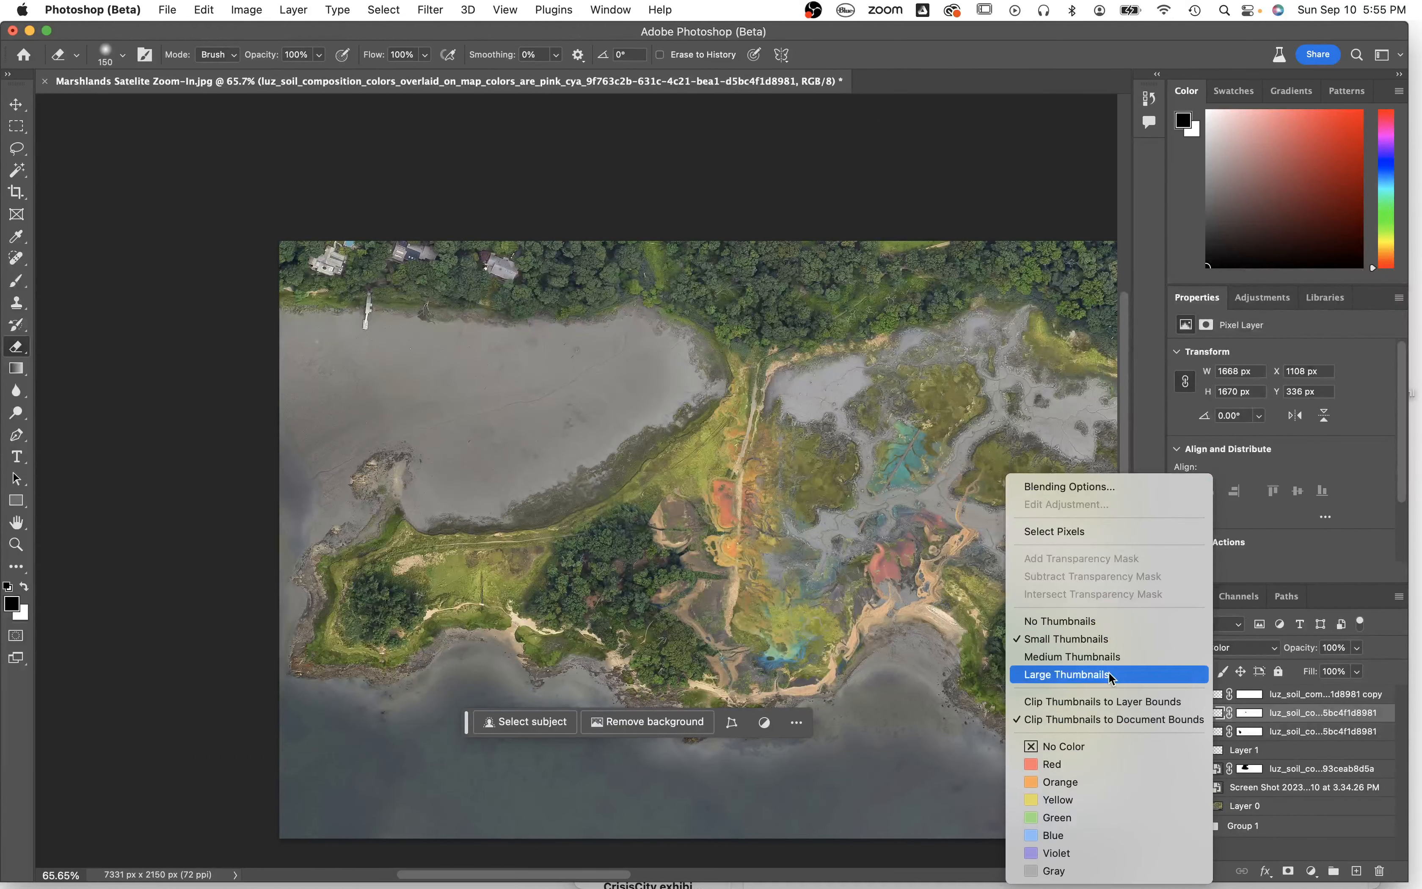
{"action": "left_click", "coordinate": [1267, 712]}
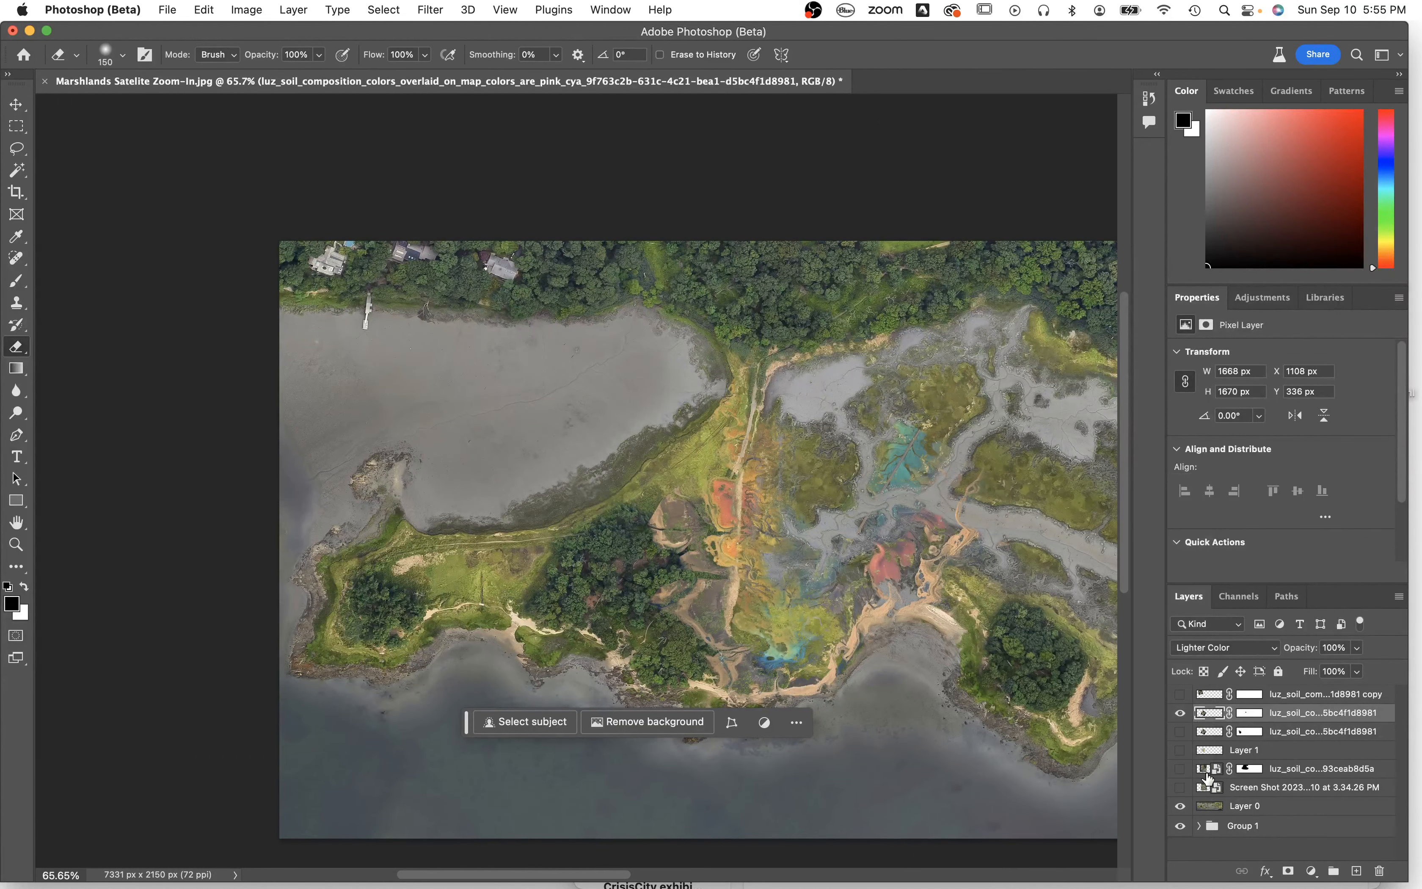
{"action": "right_click", "coordinate": [1206, 771]}
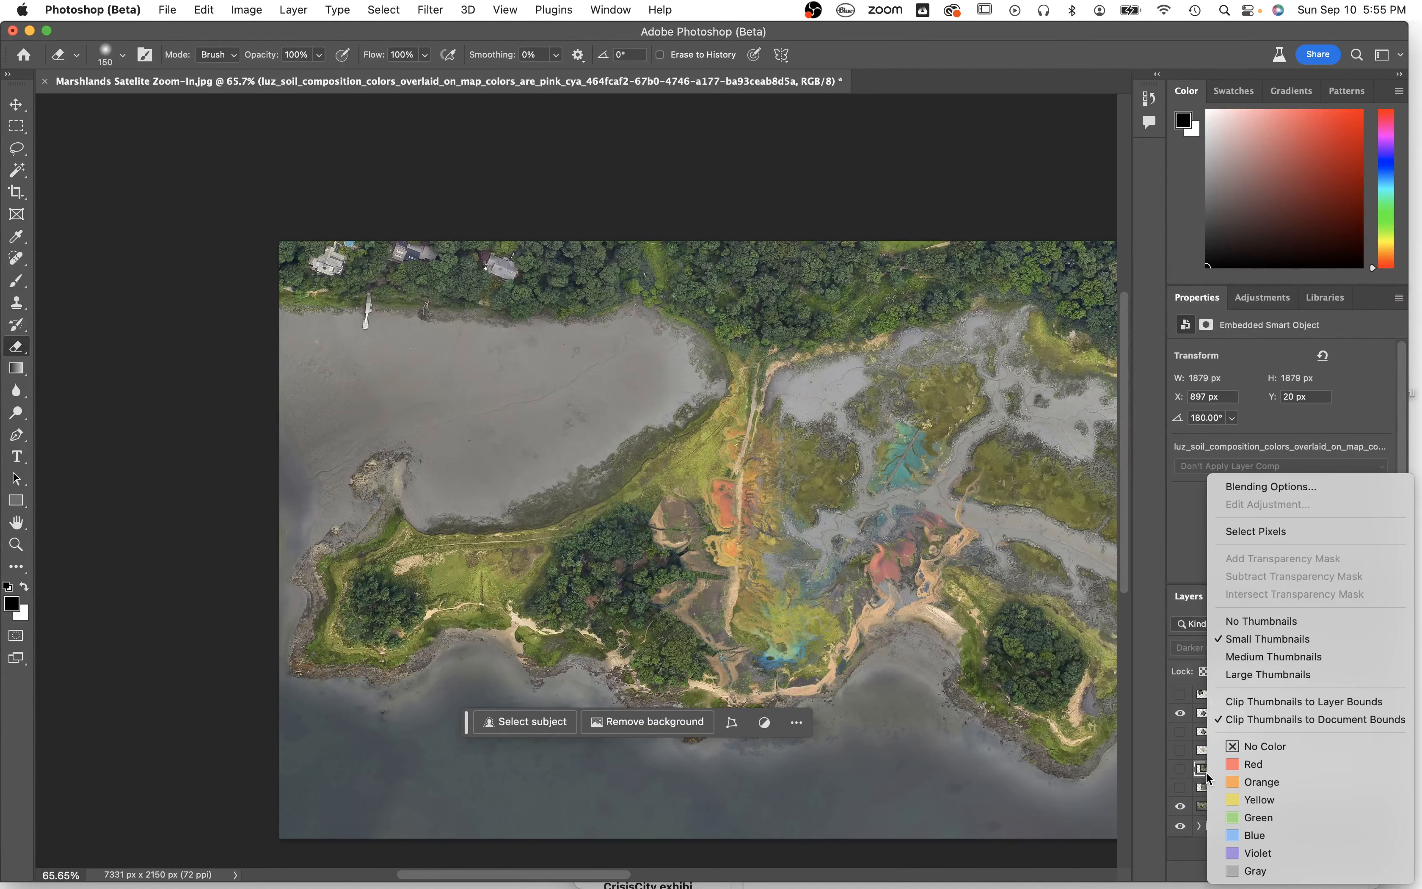
{"action": "left_click", "coordinate": [1036, 595]}
{"action": "right_click", "coordinate": [1287, 770]}
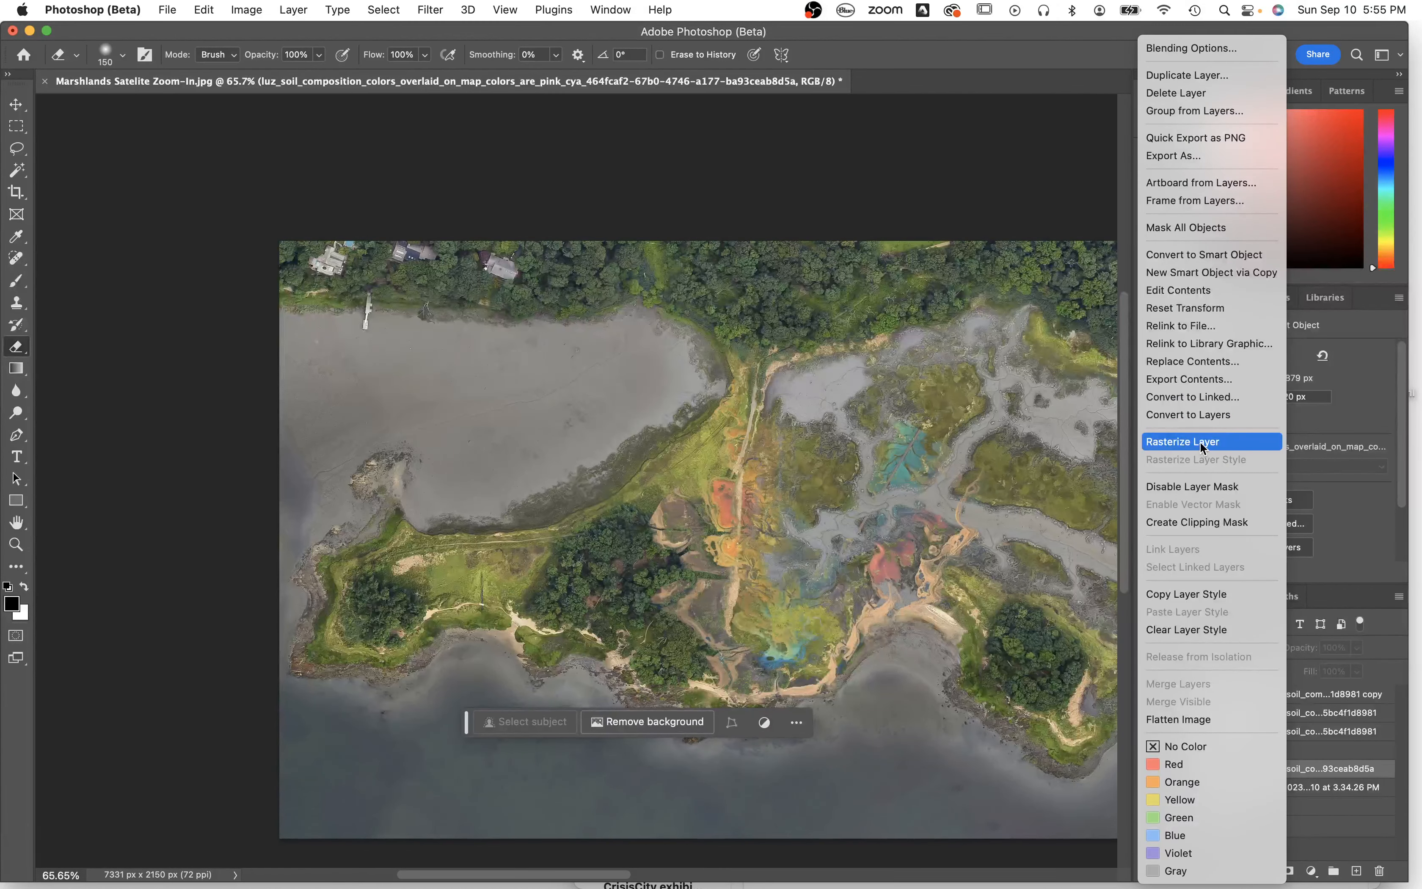
Clone the red and tan soil textures northeast across the marsh channel on the Lighter Color layer with the Clone Stamp.
{"action": "left_click", "coordinate": [1343, 713]}
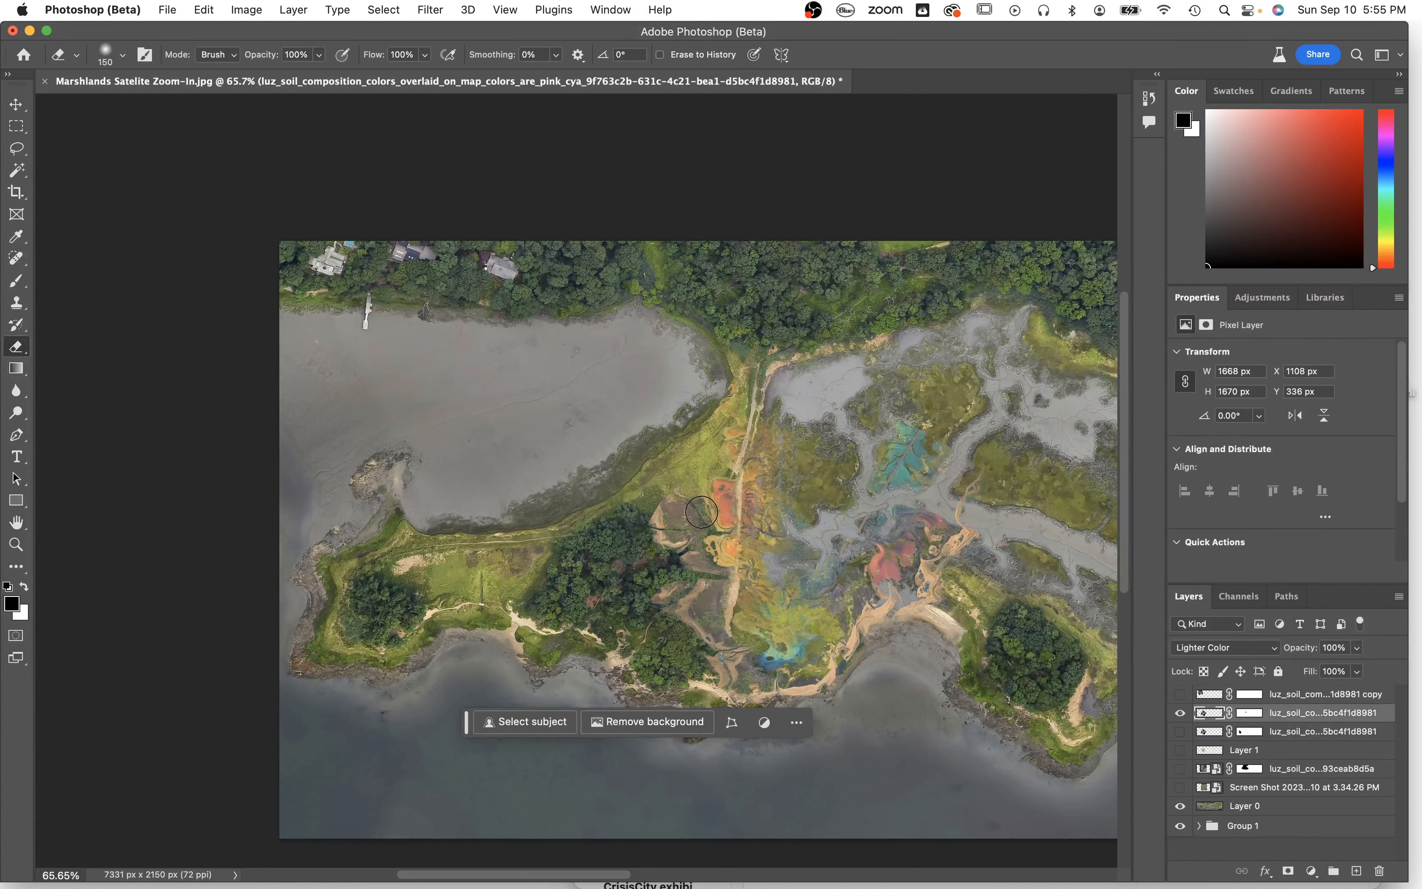
{"action": "key", "text": "s"}
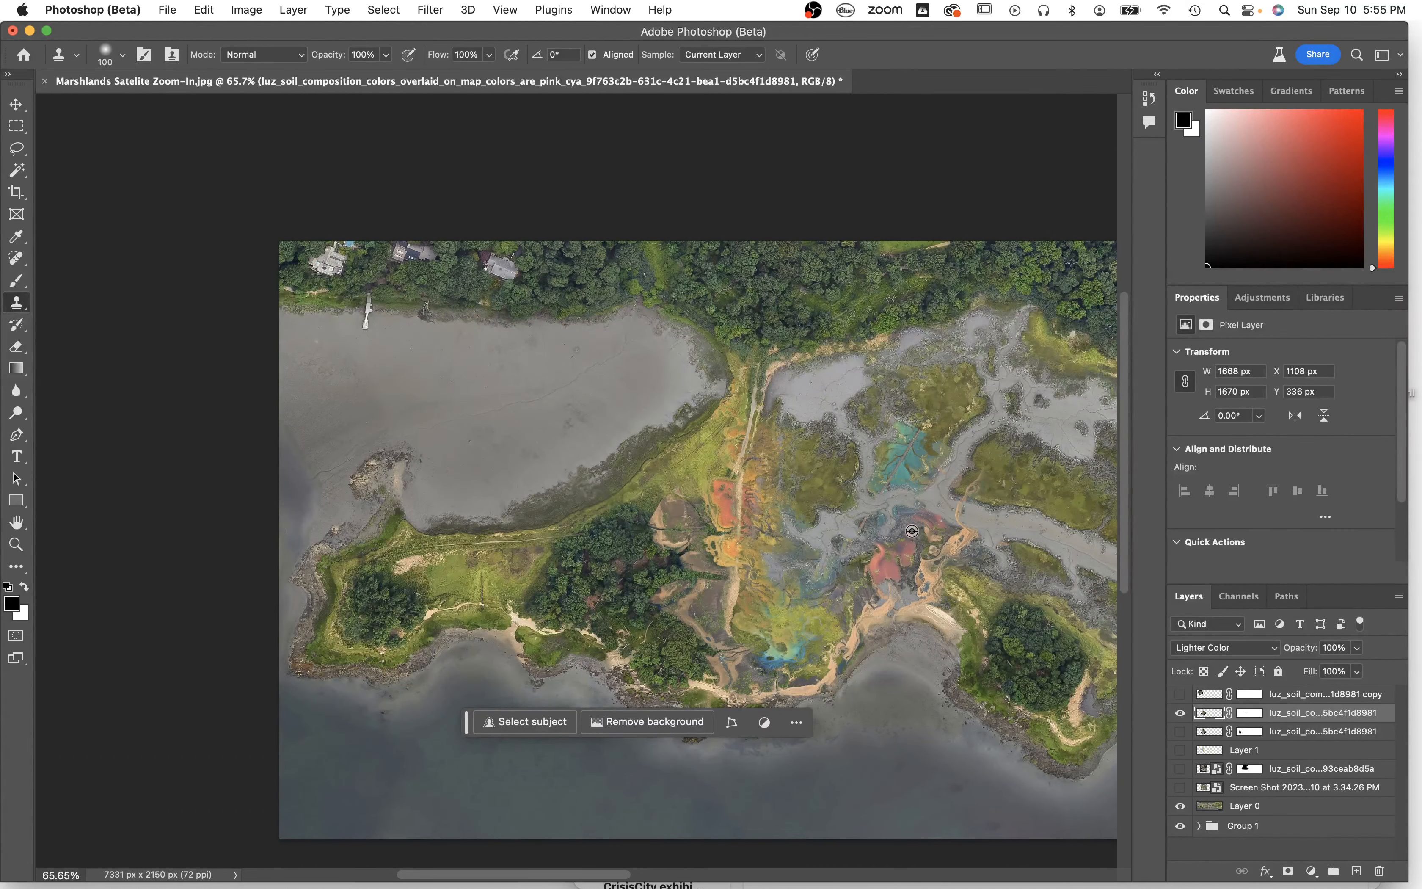
{"action": "left_click", "coordinate": [906, 555], "text": "alt"}
{"action": "mouse_move", "coordinate": [970, 482]}
{"action": "left_mouse_down"}
{"action": "mouse_move", "coordinate": [998, 454]}
{"action": "mouse_move", "coordinate": [983, 462]}
{"action": "mouse_move", "coordinate": [998, 436]}
{"action": "mouse_move", "coordinate": [979, 429]}
{"action": "mouse_move", "coordinate": [1001, 458]}
{"action": "left_mouse_up"}
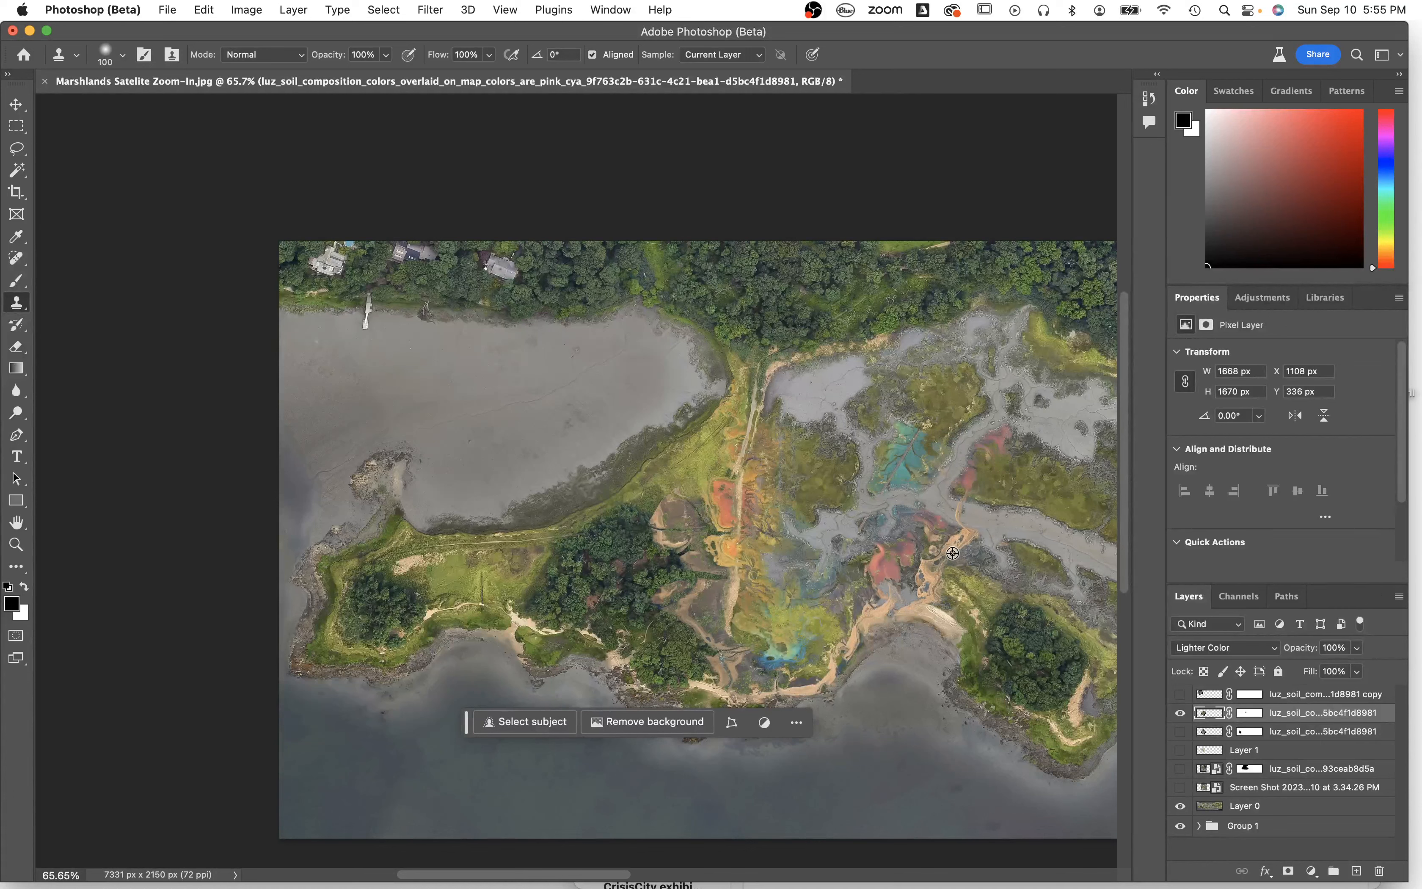
{"action": "left_click", "coordinate": [964, 542], "text": "alt"}
{"action": "mouse_move", "coordinate": [973, 492]}
{"action": "left_mouse_down"}
{"action": "mouse_move", "coordinate": [999, 460]}
{"action": "mouse_move", "coordinate": [1016, 478]}
{"action": "left_mouse_up"}
Toggle the Lighter Color soil layer off and on to compare it with the base marshlands image.
{"action": "left_click", "coordinate": [1182, 714]}
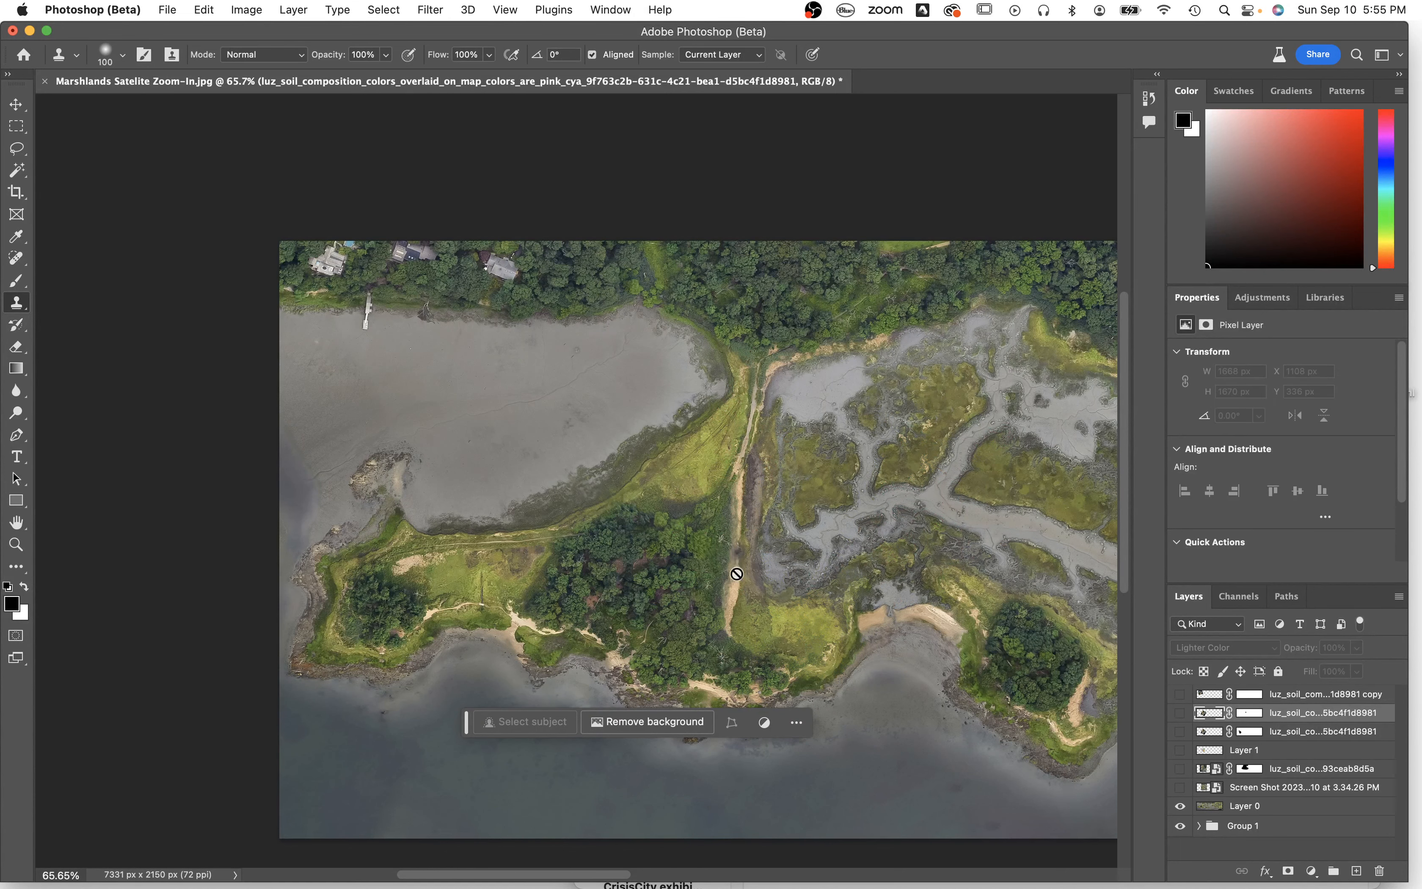
{"action": "left_click", "coordinate": [1180, 713]}
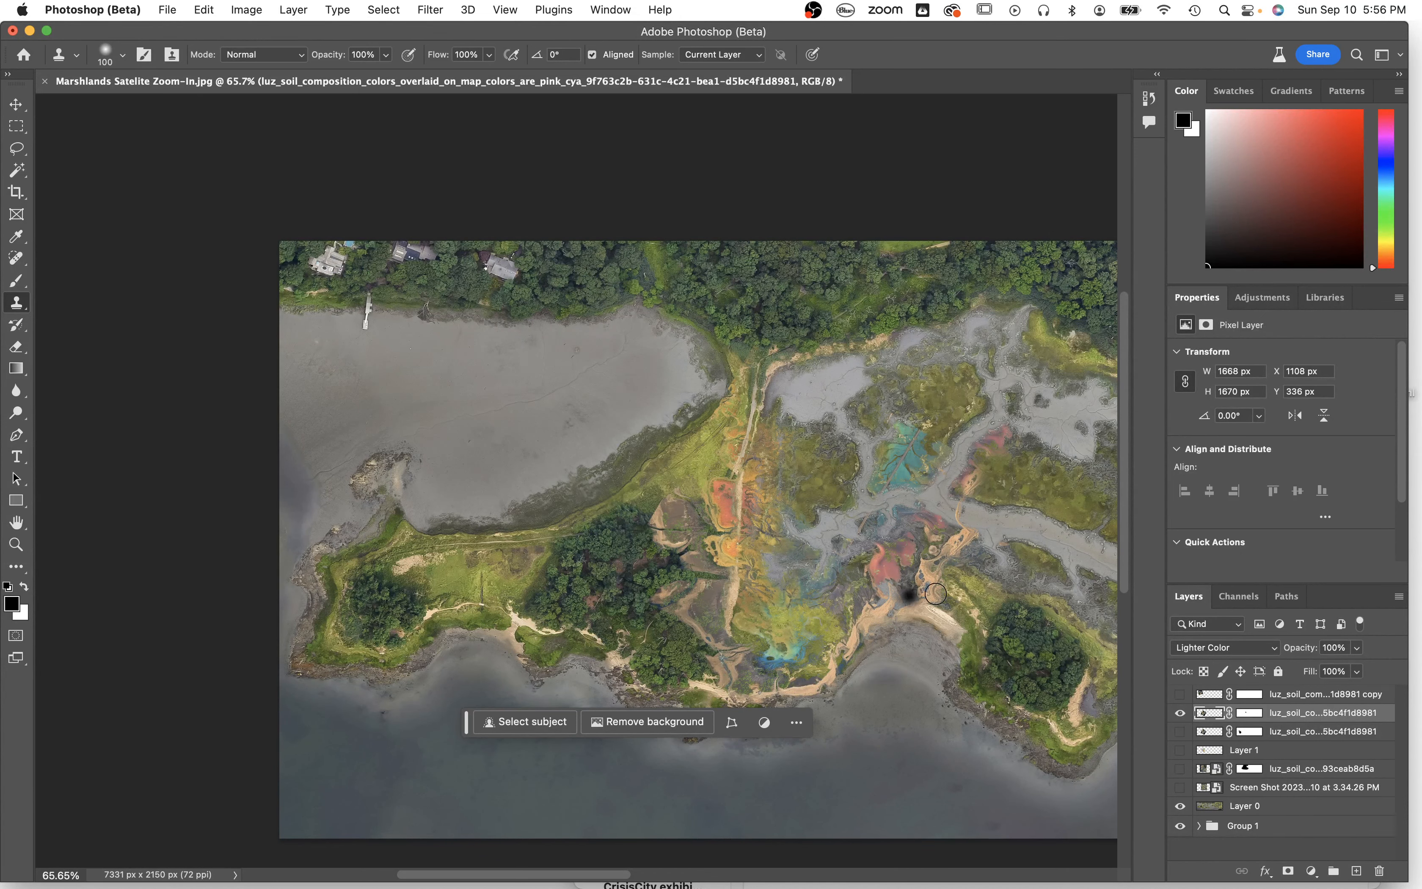
{"action": "left_click", "coordinate": [1181, 712]}
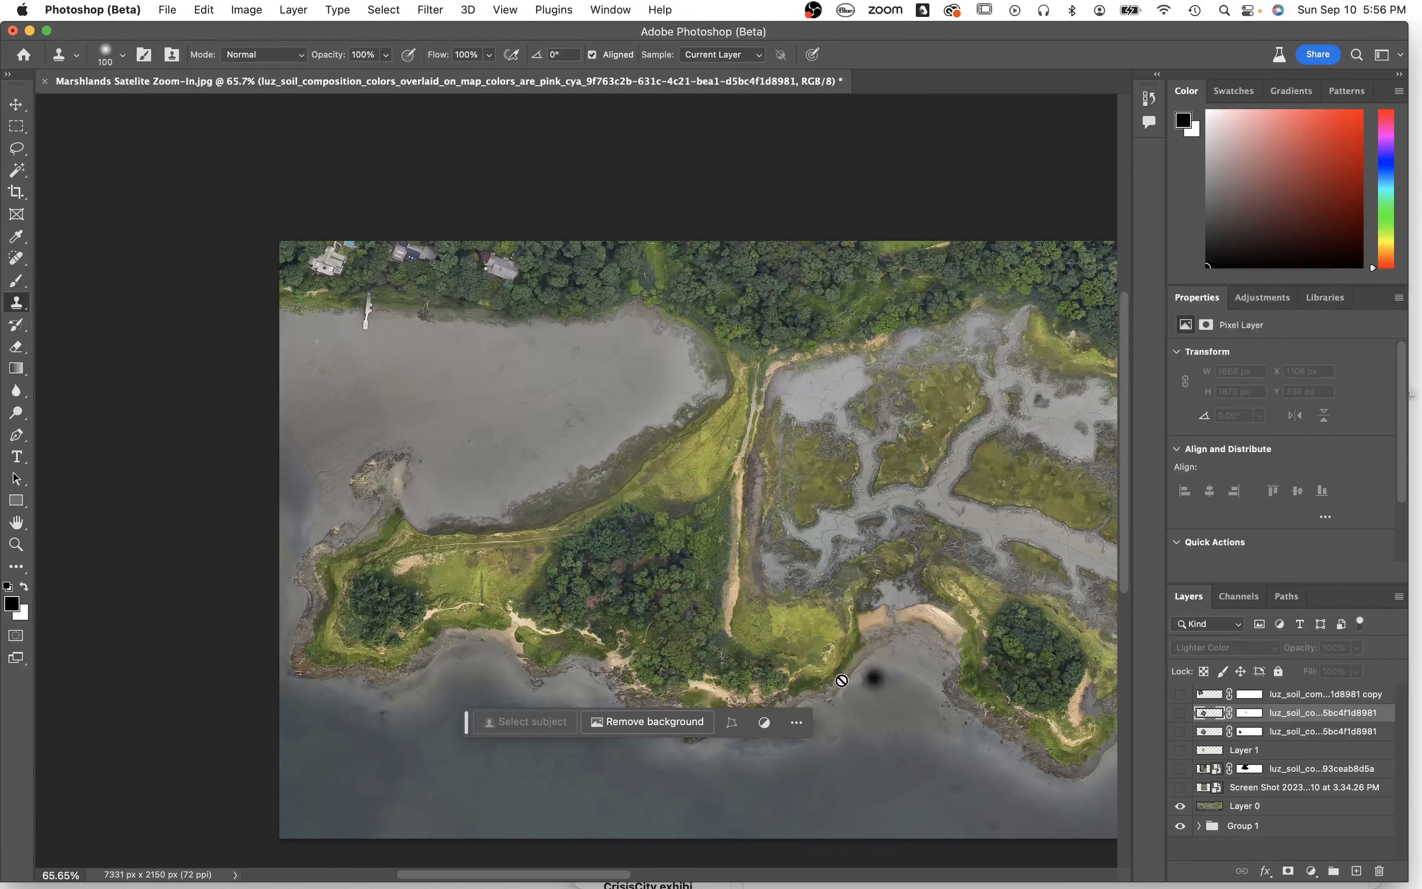
{"action": "left_click", "coordinate": [1180, 712]}
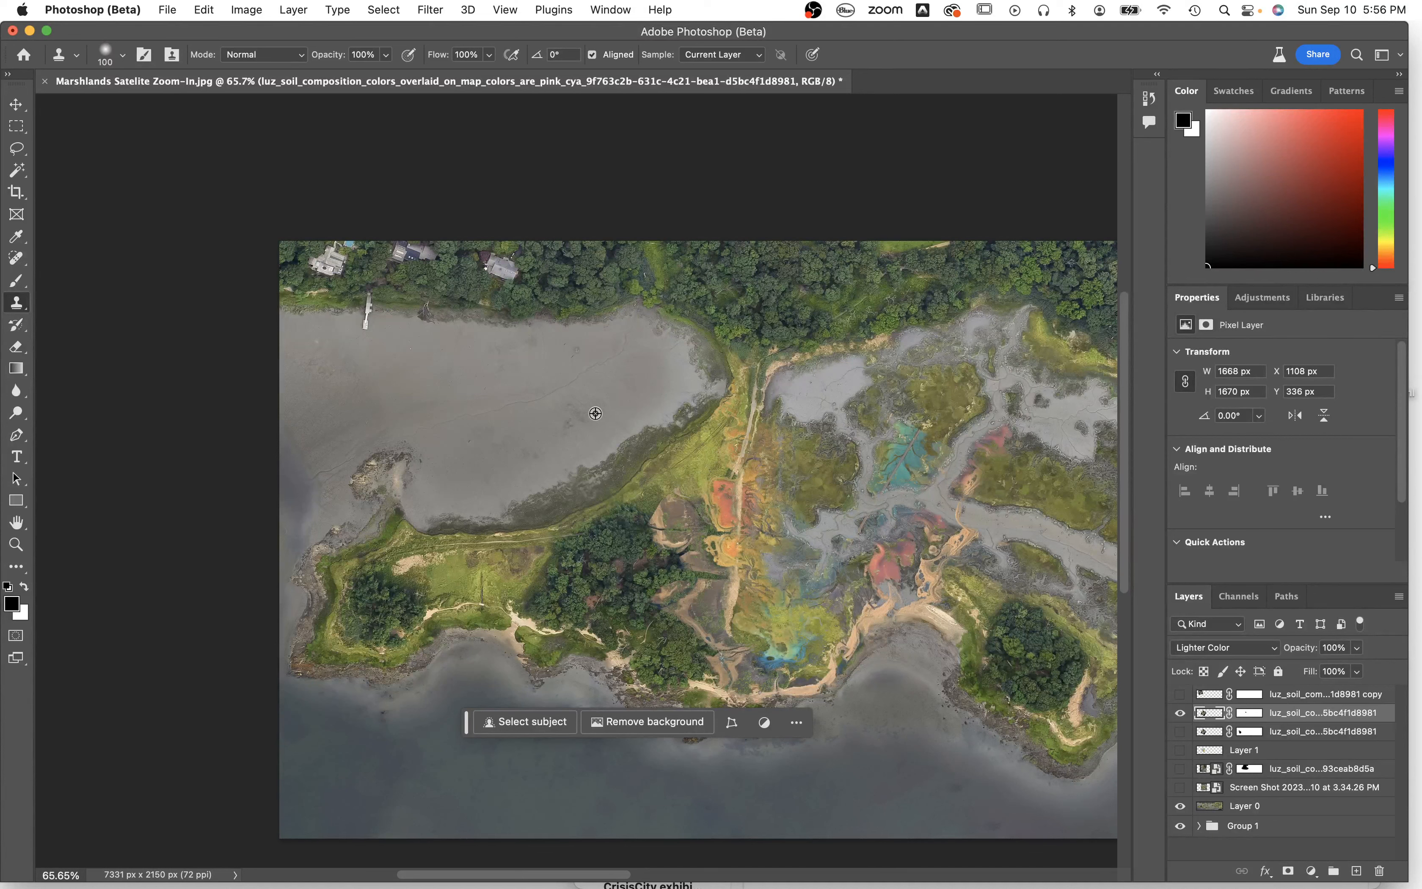
Show the soil layer copy and mask out its black background area using a Magic Wand selection.
{"action": "left_click", "coordinate": [1180, 694]}
{"action": "left_click", "coordinate": [1249, 694]}
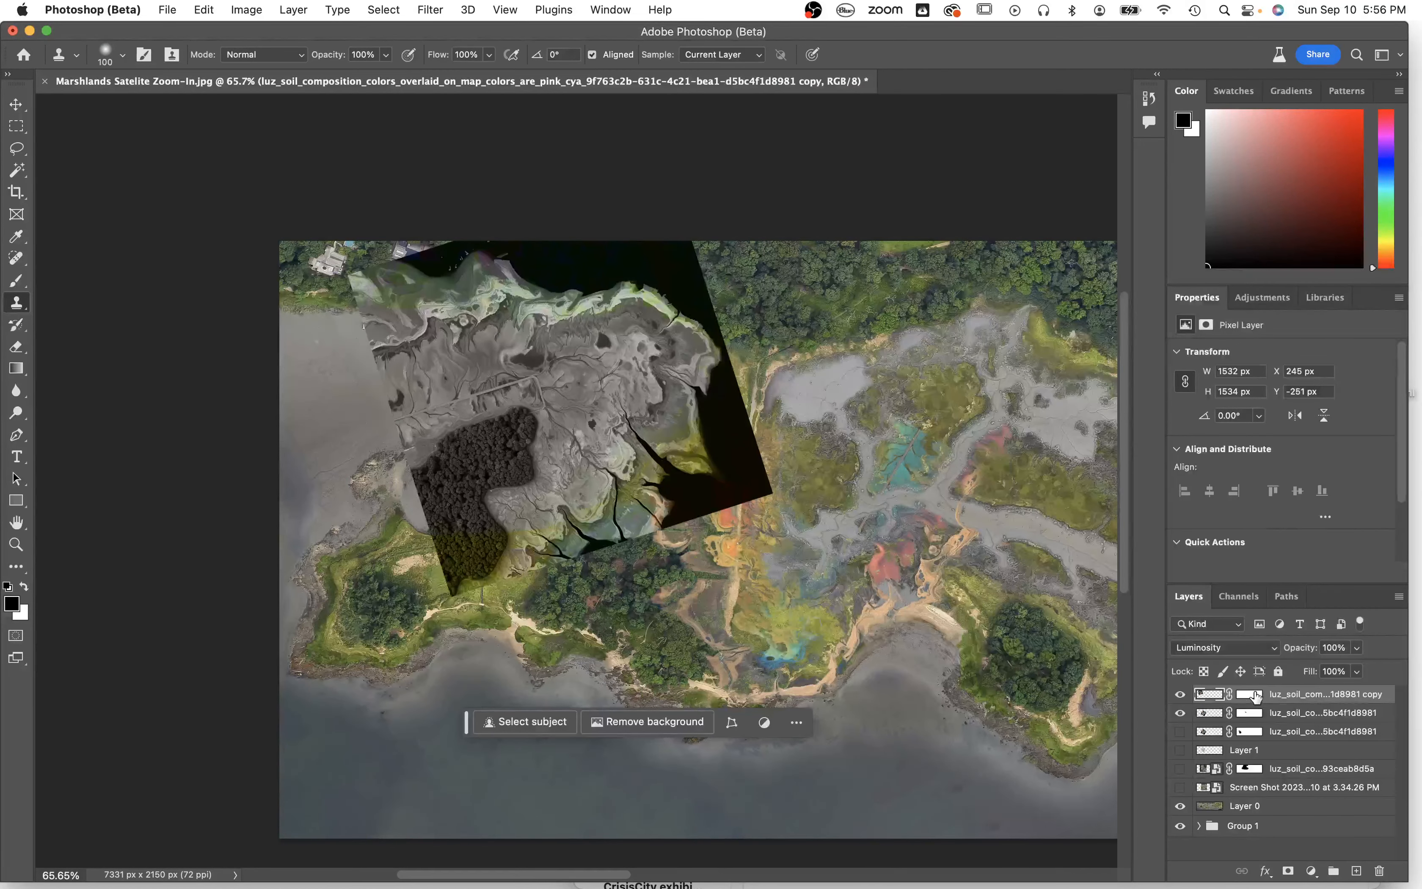
{"action": "key", "text": "w"}
{"action": "left_click", "coordinate": [640, 249]}
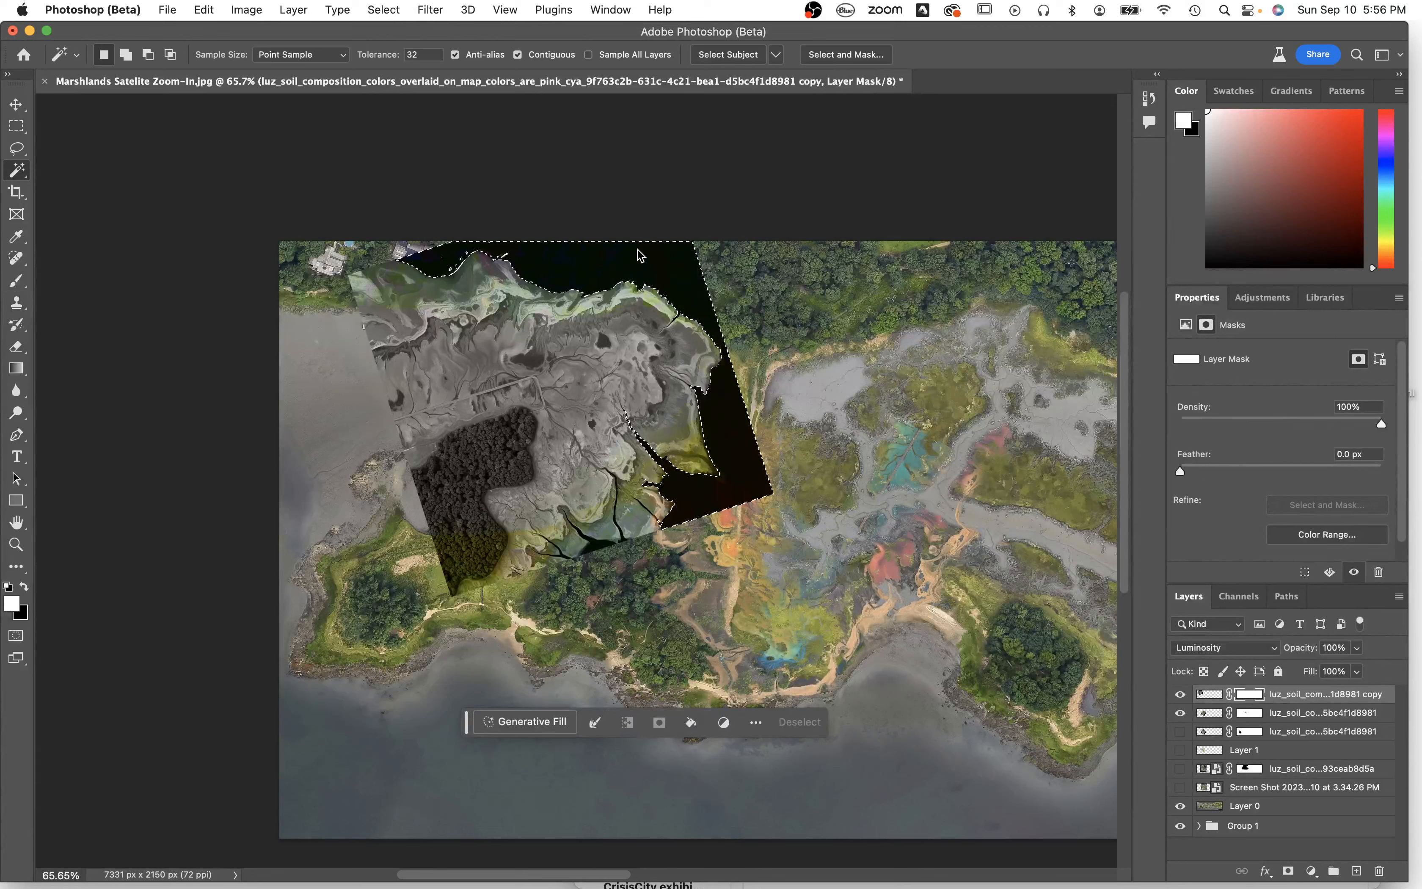
{"action": "key", "text": "Delete"}
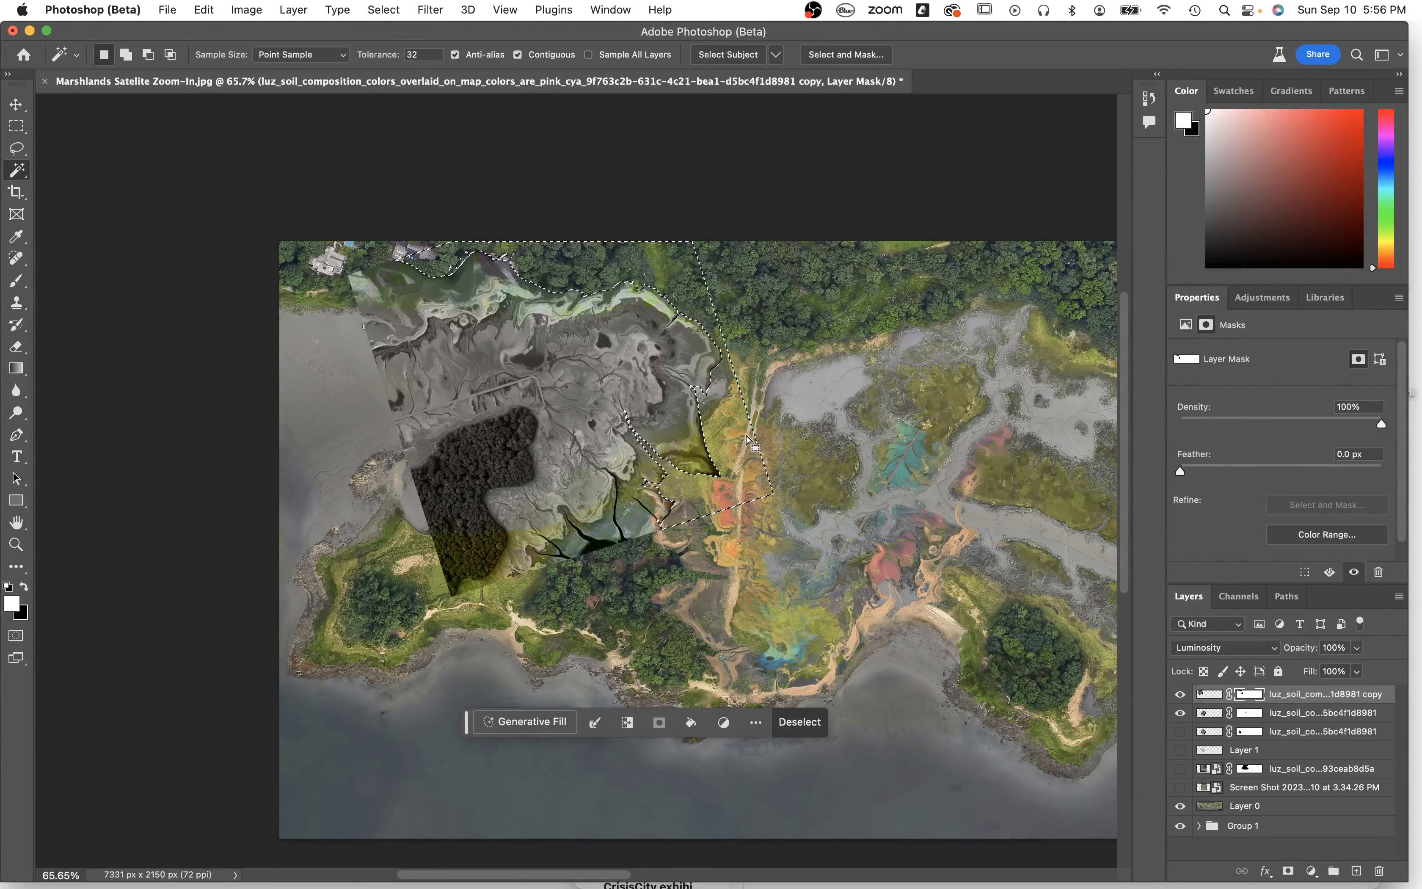
Mask out the dark forest patch on the soil layer copy with Magic Wand selections and ready the Eraser on its mask.
{"action": "left_click", "coordinate": [480, 520]}
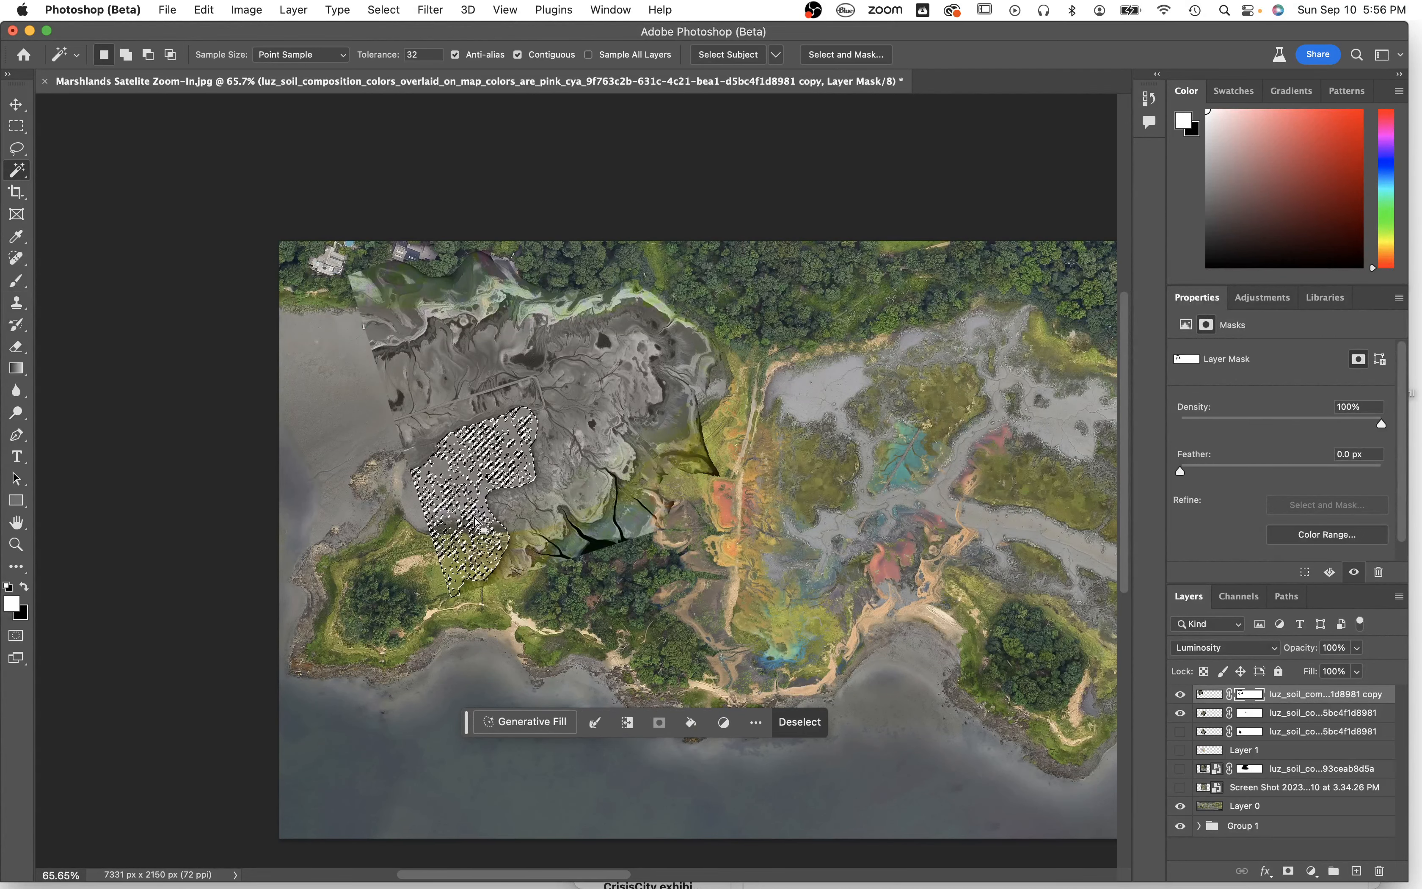
{"action": "key", "text": "Delete"}
{"action": "key", "text": "cmd+d"}
{"action": "left_click", "coordinate": [481, 463]}
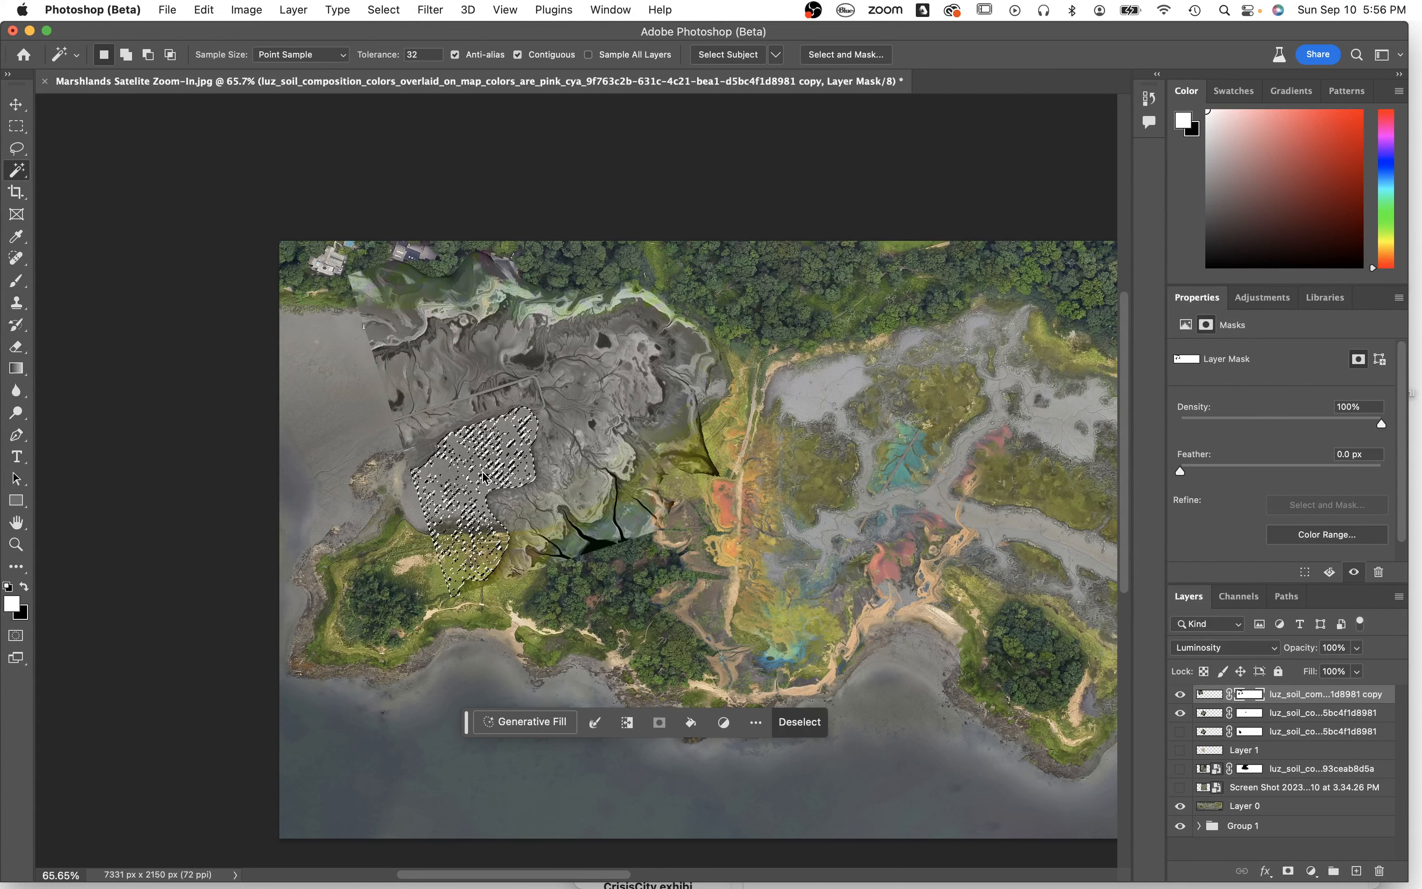
{"action": "key", "text": "m"}
{"action": "key", "text": "e"}
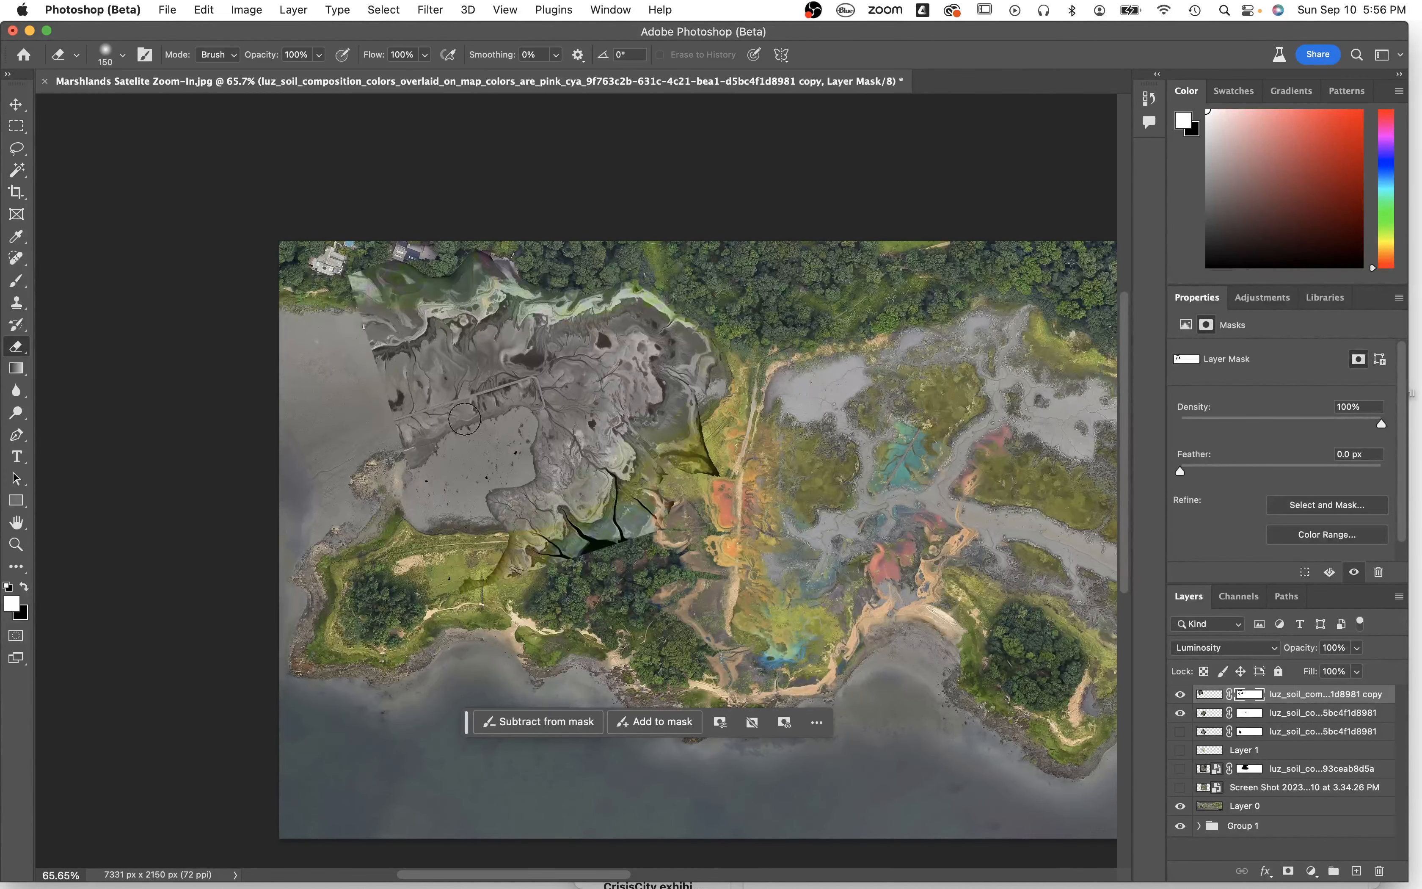
Erase the specks in the grey mud basin and the dark remnants over the fields below from the soil copy's mask.
{"action": "mouse_move", "coordinate": [431, 438]}
{"action": "left_mouse_down"}
{"action": "mouse_move", "coordinate": [441, 470]}
{"action": "mouse_move", "coordinate": [419, 506]}
{"action": "left_mouse_up"}
{"action": "left_click", "coordinate": [24, 177]}
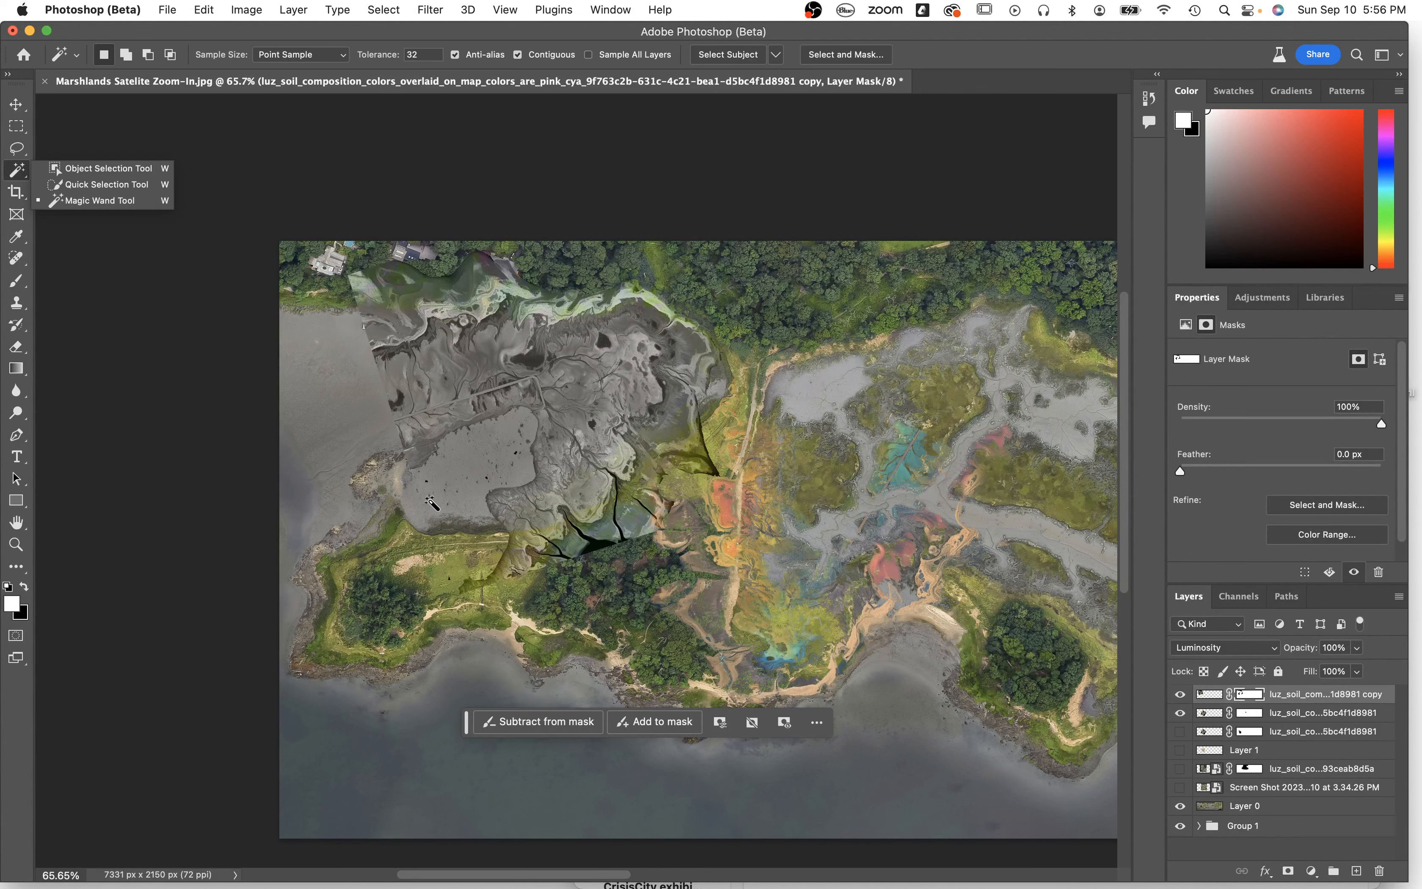
{"action": "left_click", "coordinate": [430, 499]}
{"action": "key", "text": "e"}
{"action": "key", "text": "super+d"}
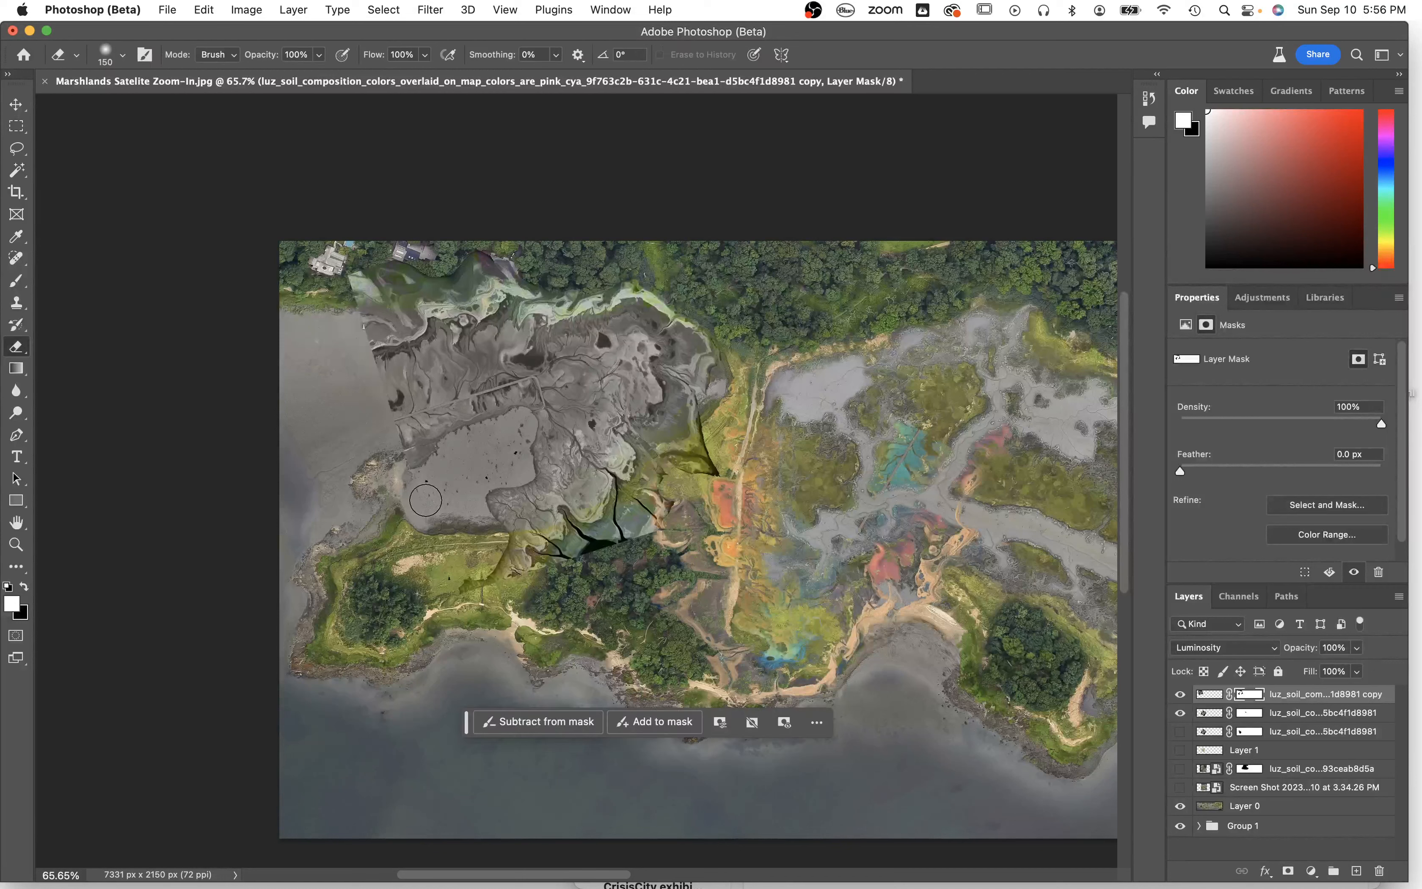
{"action": "mouse_move", "coordinate": [442, 479]}
{"action": "left_mouse_down"}
{"action": "mouse_move", "coordinate": [515, 432]}
{"action": "mouse_move", "coordinate": [494, 469]}
{"action": "mouse_move", "coordinate": [472, 472]}
{"action": "mouse_move", "coordinate": [496, 445]}
{"action": "left_mouse_up"}
{"action": "mouse_move", "coordinate": [455, 577]}
{"action": "left_mouse_down"}
{"action": "mouse_move", "coordinate": [424, 572]}
{"action": "mouse_move", "coordinate": [487, 609]}
{"action": "mouse_move", "coordinate": [510, 551]}
{"action": "mouse_move", "coordinate": [489, 574]}
{"action": "mouse_move", "coordinate": [524, 562]}
{"action": "mouse_move", "coordinate": [476, 554]}
{"action": "mouse_move", "coordinate": [584, 553]}
{"action": "left_mouse_up"}
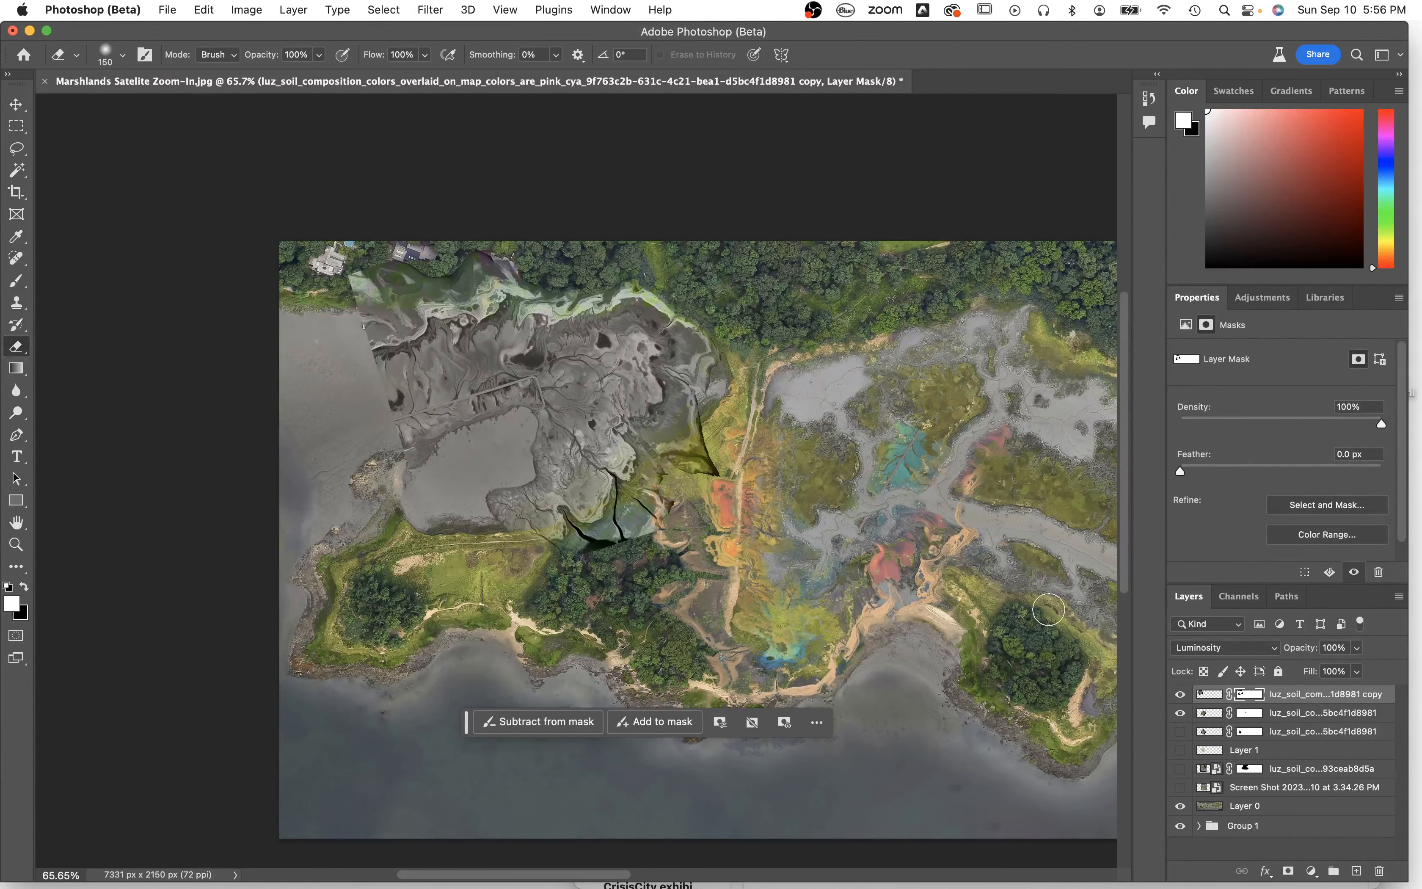
Duplicate the Lighter Color soil layer and set the upper duplicate's blend mode to Luminosity.
{"action": "left_click", "coordinate": [1272, 713]}
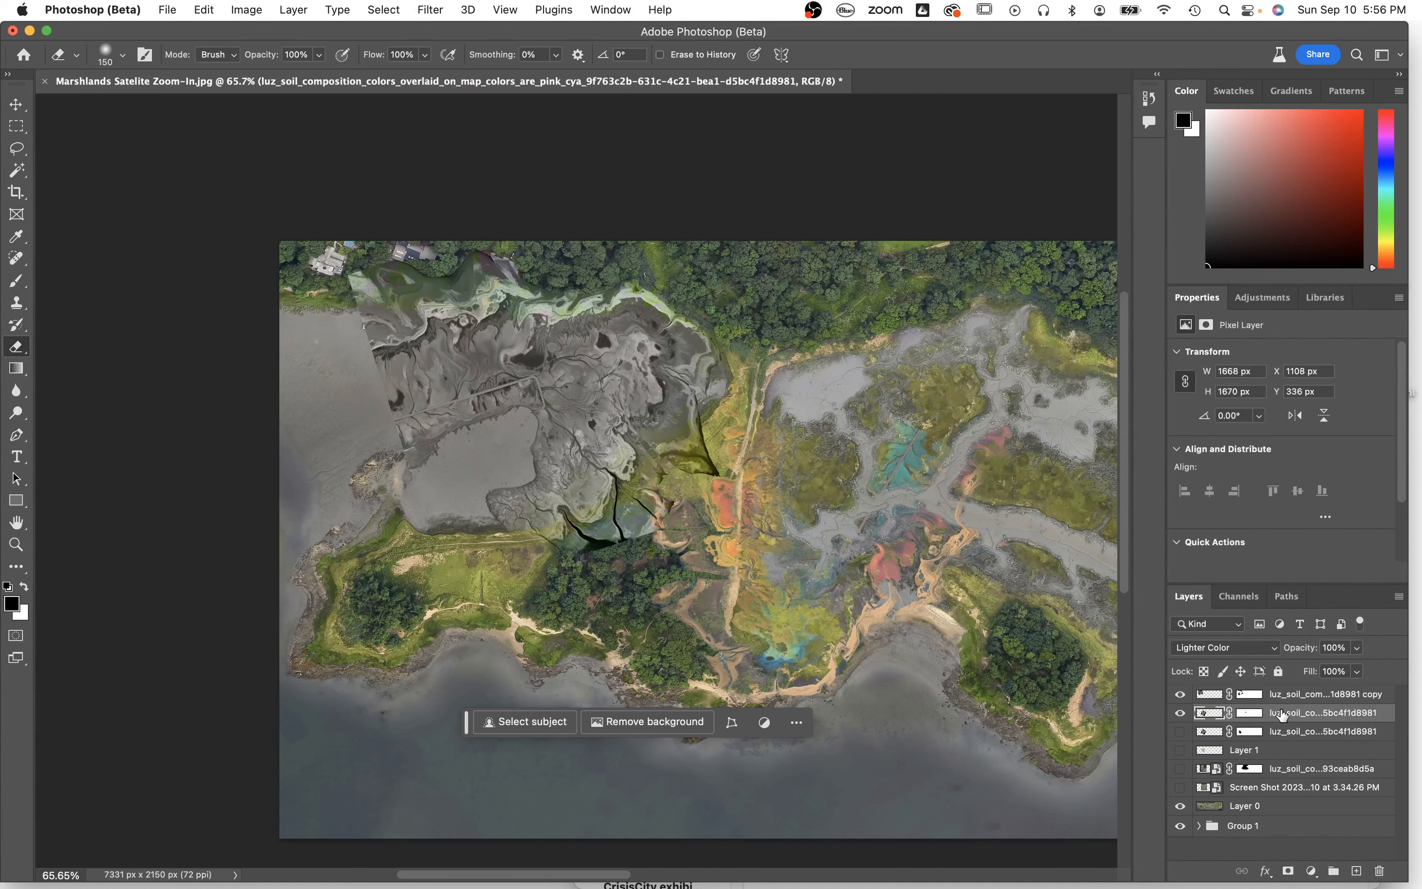
{"action": "key", "text": "super+z"}
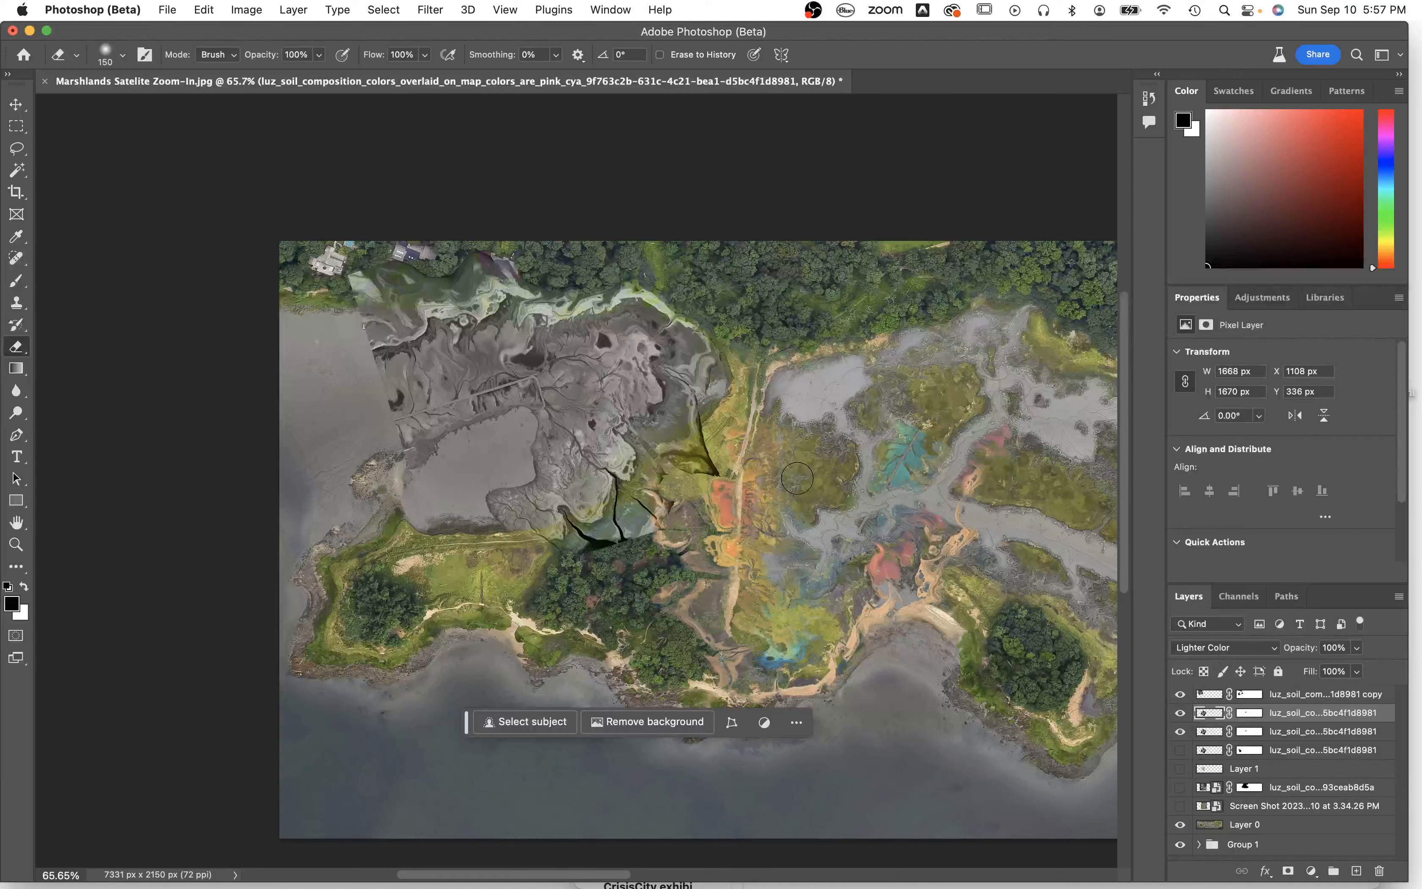
{"action": "left_click", "coordinate": [1266, 648]}
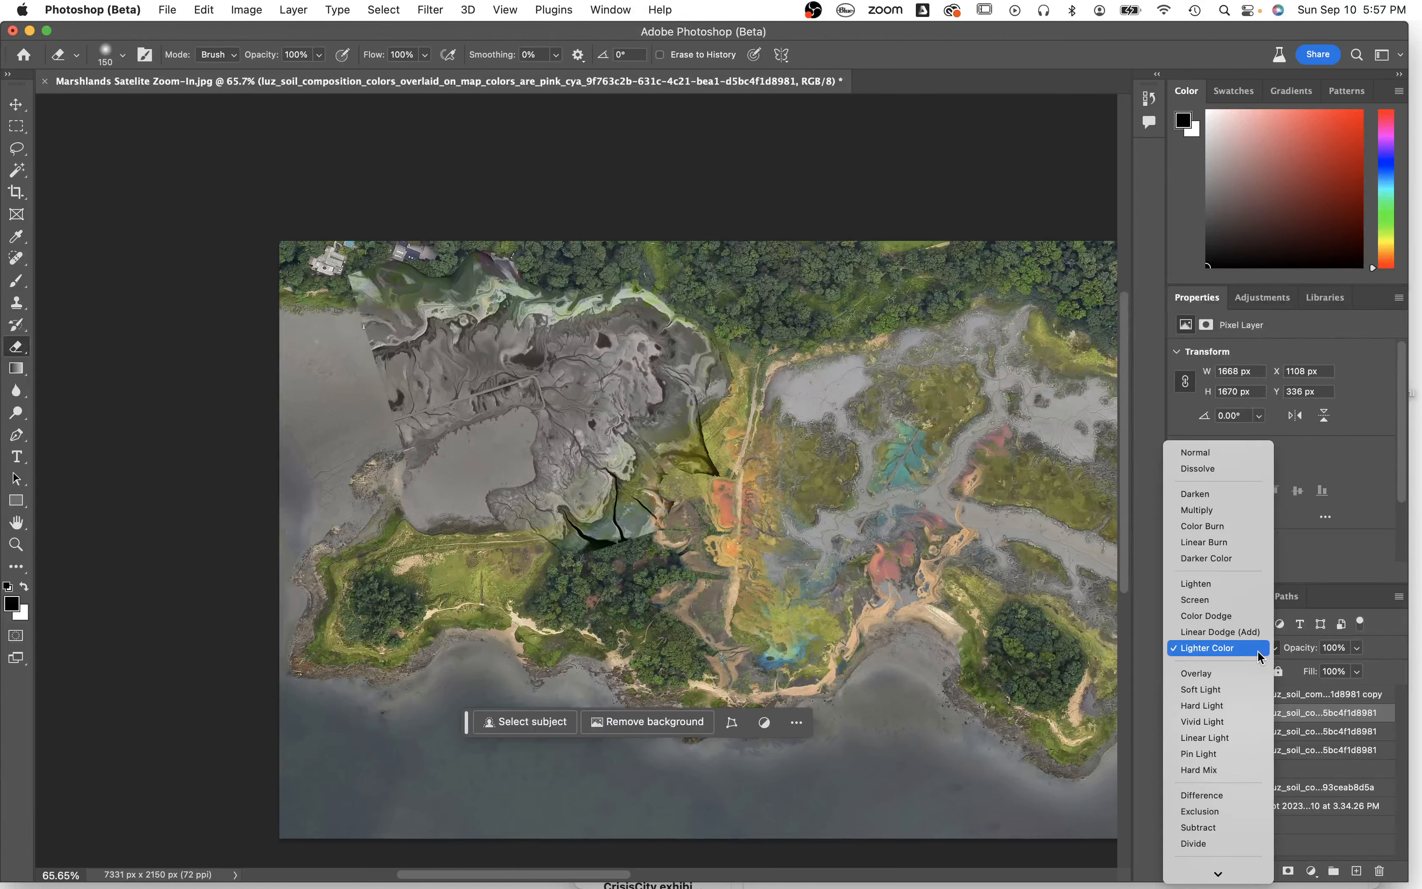
{"action": "left_click", "coordinate": [1216, 866]}
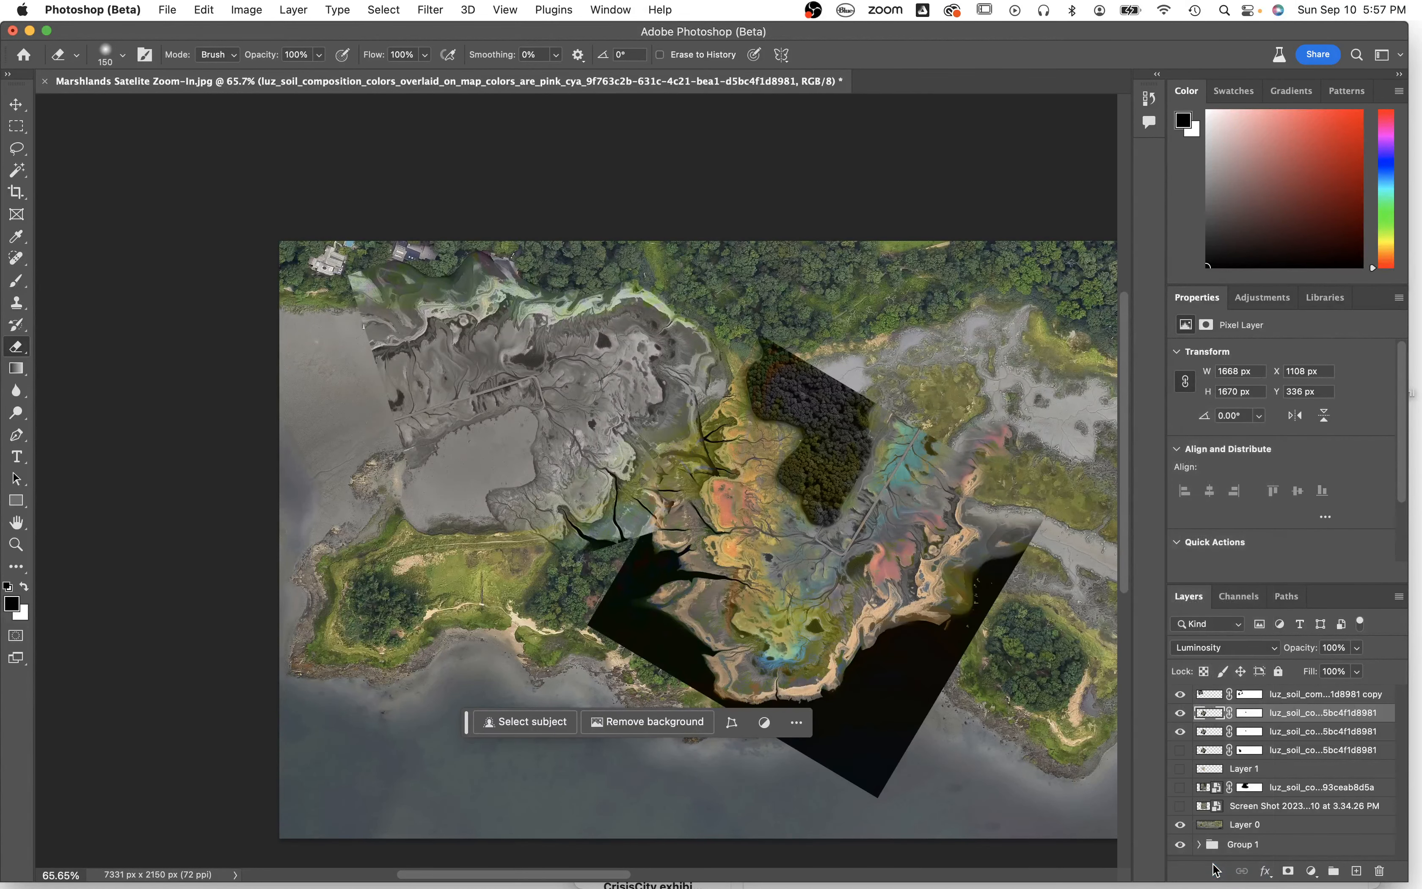
Erase the black background and dark forest patch from the mask of the duplicated Luminosity soil layer.
{"action": "left_click", "coordinate": [1250, 713]}
{"action": "mouse_move", "coordinate": [765, 354]}
{"action": "left_mouse_down"}
{"action": "mouse_move", "coordinate": [770, 437]}
{"action": "mouse_move", "coordinate": [820, 515]}
{"action": "mouse_move", "coordinate": [832, 456]}
{"action": "mouse_move", "coordinate": [877, 503]}
{"action": "mouse_move", "coordinate": [851, 411]}
{"action": "mouse_move", "coordinate": [856, 503]}
{"action": "mouse_move", "coordinate": [950, 507]}
{"action": "mouse_move", "coordinate": [956, 470]}
{"action": "mouse_move", "coordinate": [917, 435]}
{"action": "mouse_move", "coordinate": [923, 400]}
{"action": "mouse_move", "coordinate": [937, 672]}
{"action": "mouse_move", "coordinate": [1044, 562]}
{"action": "mouse_move", "coordinate": [1028, 523]}
{"action": "mouse_move", "coordinate": [943, 575]}
{"action": "mouse_move", "coordinate": [1025, 553]}
{"action": "mouse_move", "coordinate": [845, 663]}
{"action": "mouse_move", "coordinate": [840, 690]}
{"action": "mouse_move", "coordinate": [851, 519]}
{"action": "mouse_move", "coordinate": [785, 546]}
{"action": "left_mouse_up"}
{"action": "key", "text": "super+z"}
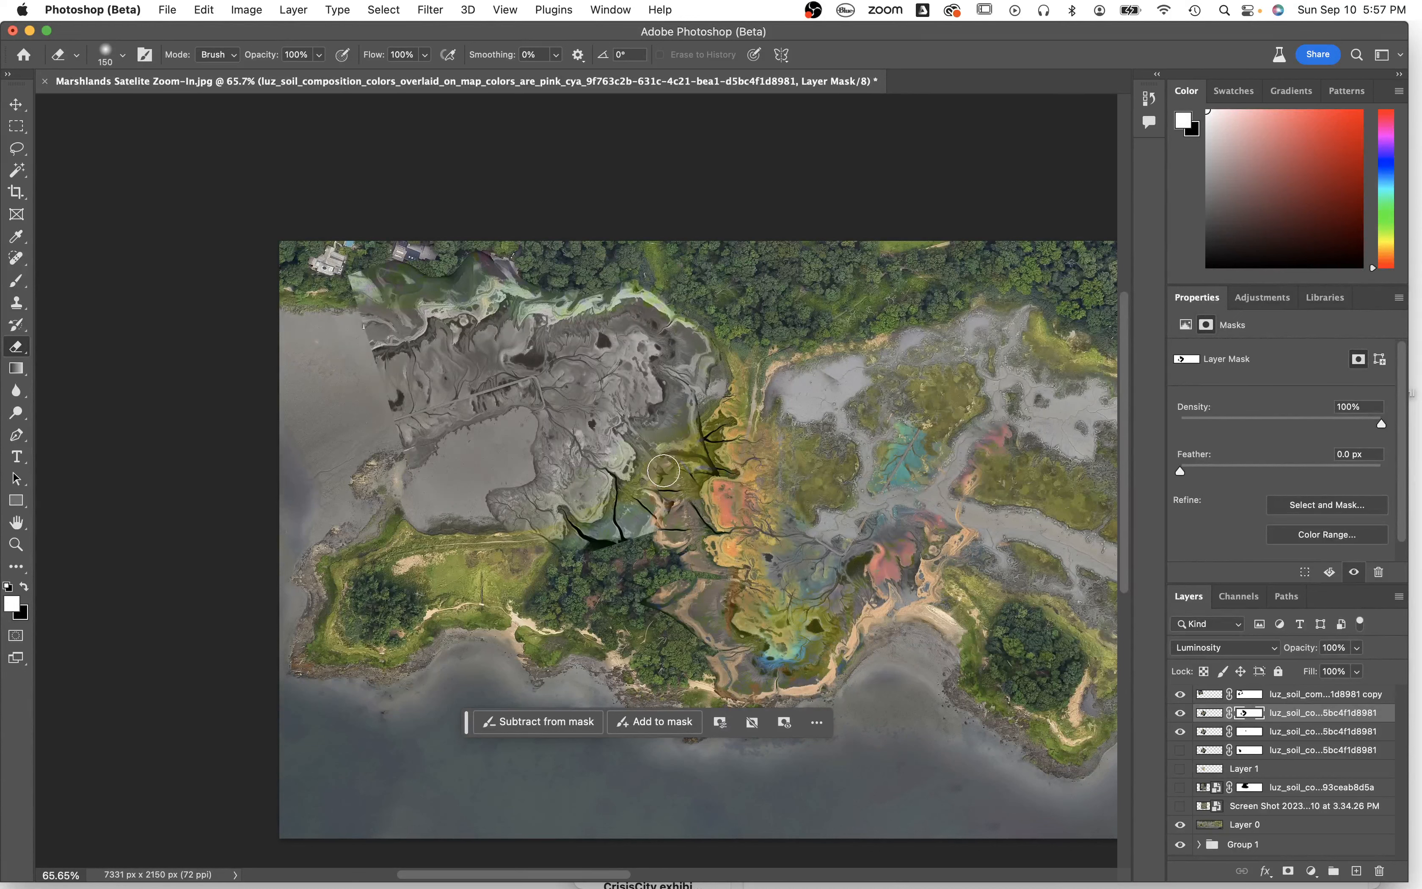
Toggle the duplicated Luminosity soil layer off and on for comparison, and erase its mask slightly beside the sandy path.
{"action": "left_click", "coordinate": [1176, 716]}
{"action": "left_click", "coordinate": [1176, 716]}
{"action": "left_click", "coordinate": [1176, 717]}
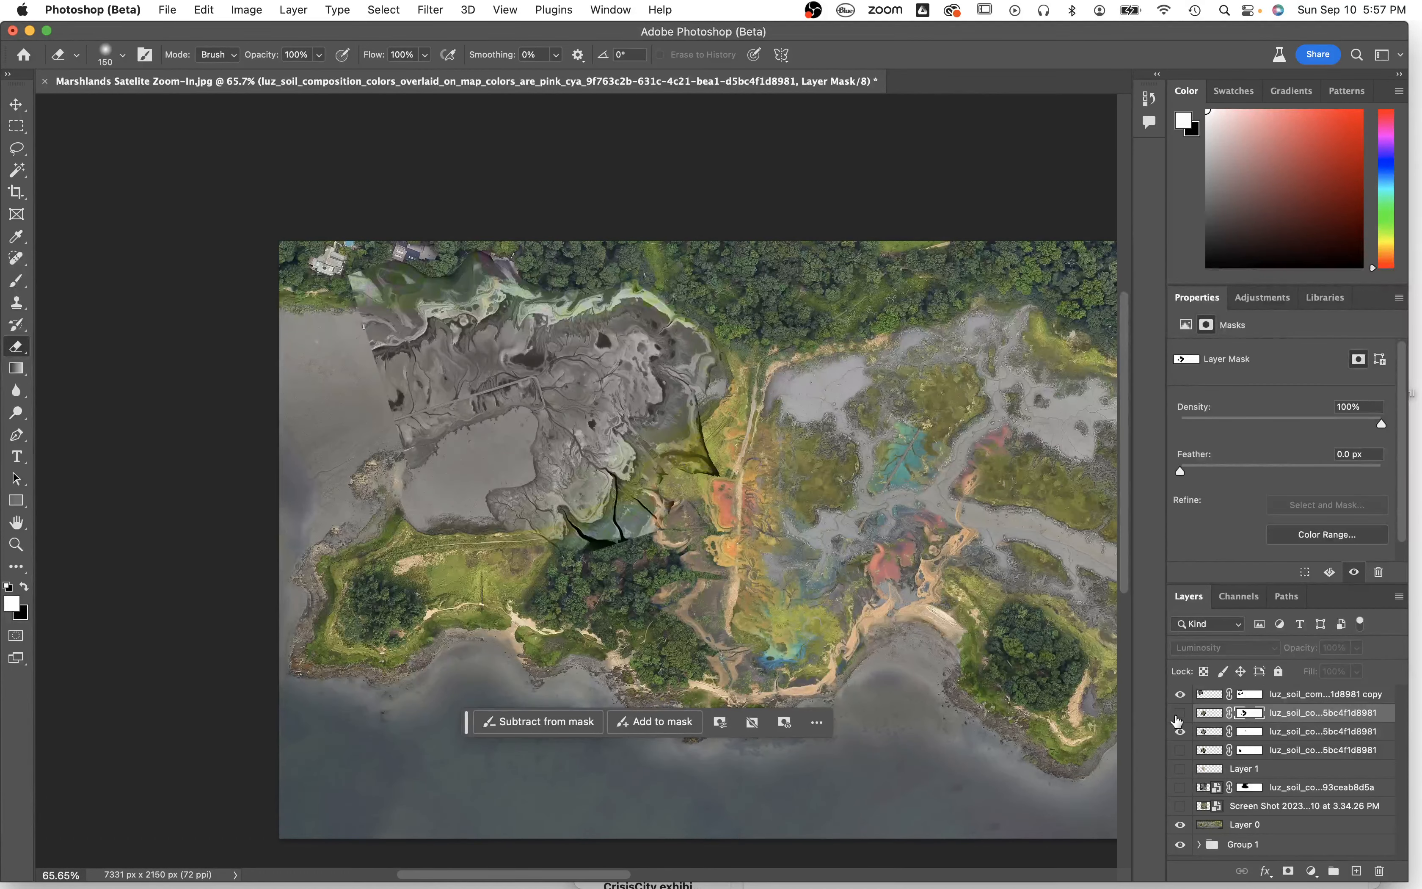
{"action": "left_click", "coordinate": [1177, 717]}
{"action": "left_click", "coordinate": [1176, 717]}
{"action": "left_click", "coordinate": [1175, 717]}
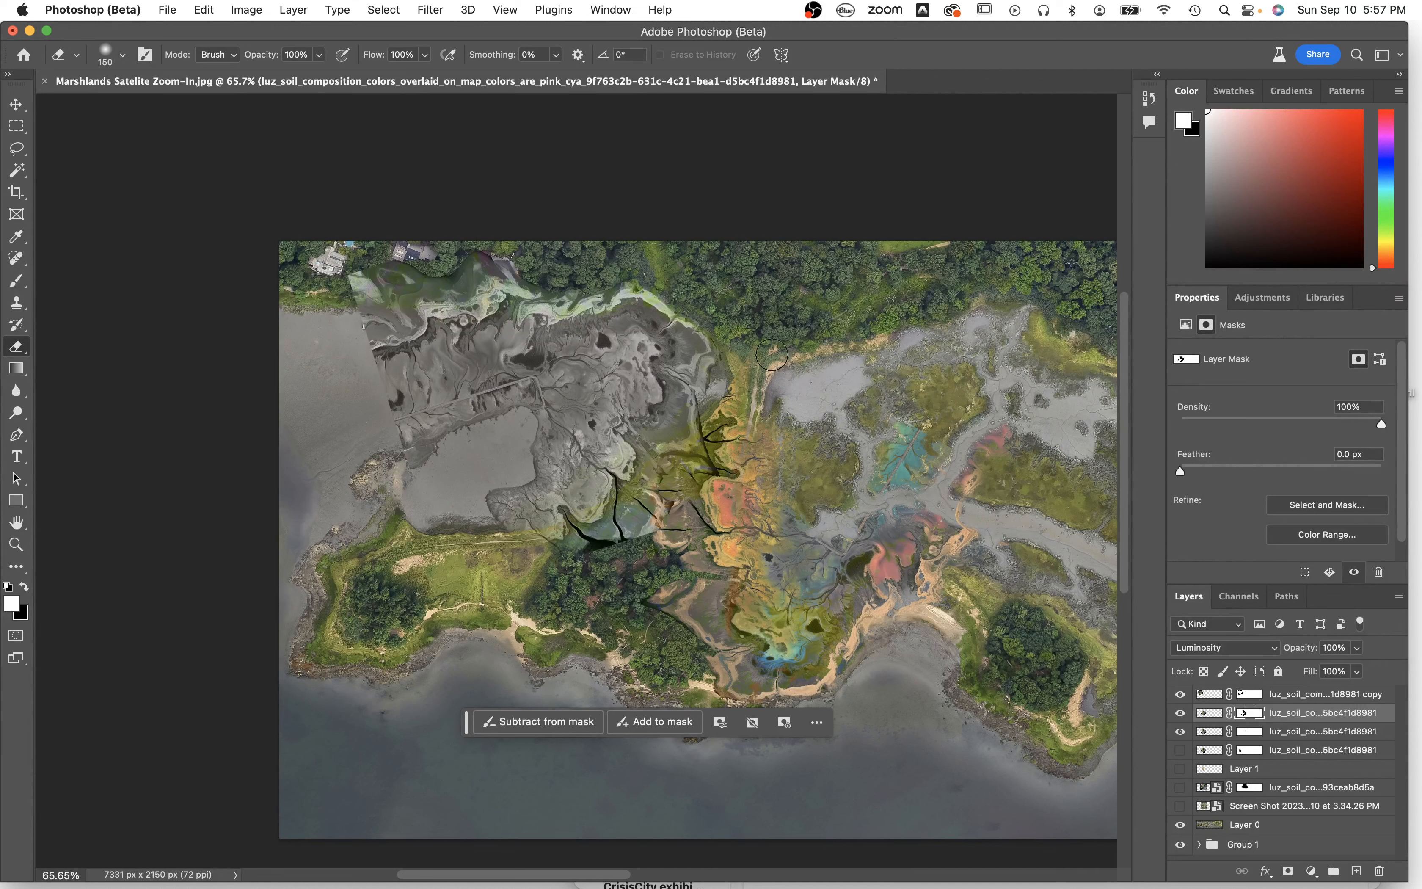
{"action": "left_click_drag", "start_coordinate": [746, 378], "coordinate": [740, 399]}
Compare the topmost soil copy on and off, and erase its mask along the eastern edge and over the central forest.
{"action": "left_click", "coordinate": [1179, 697]}
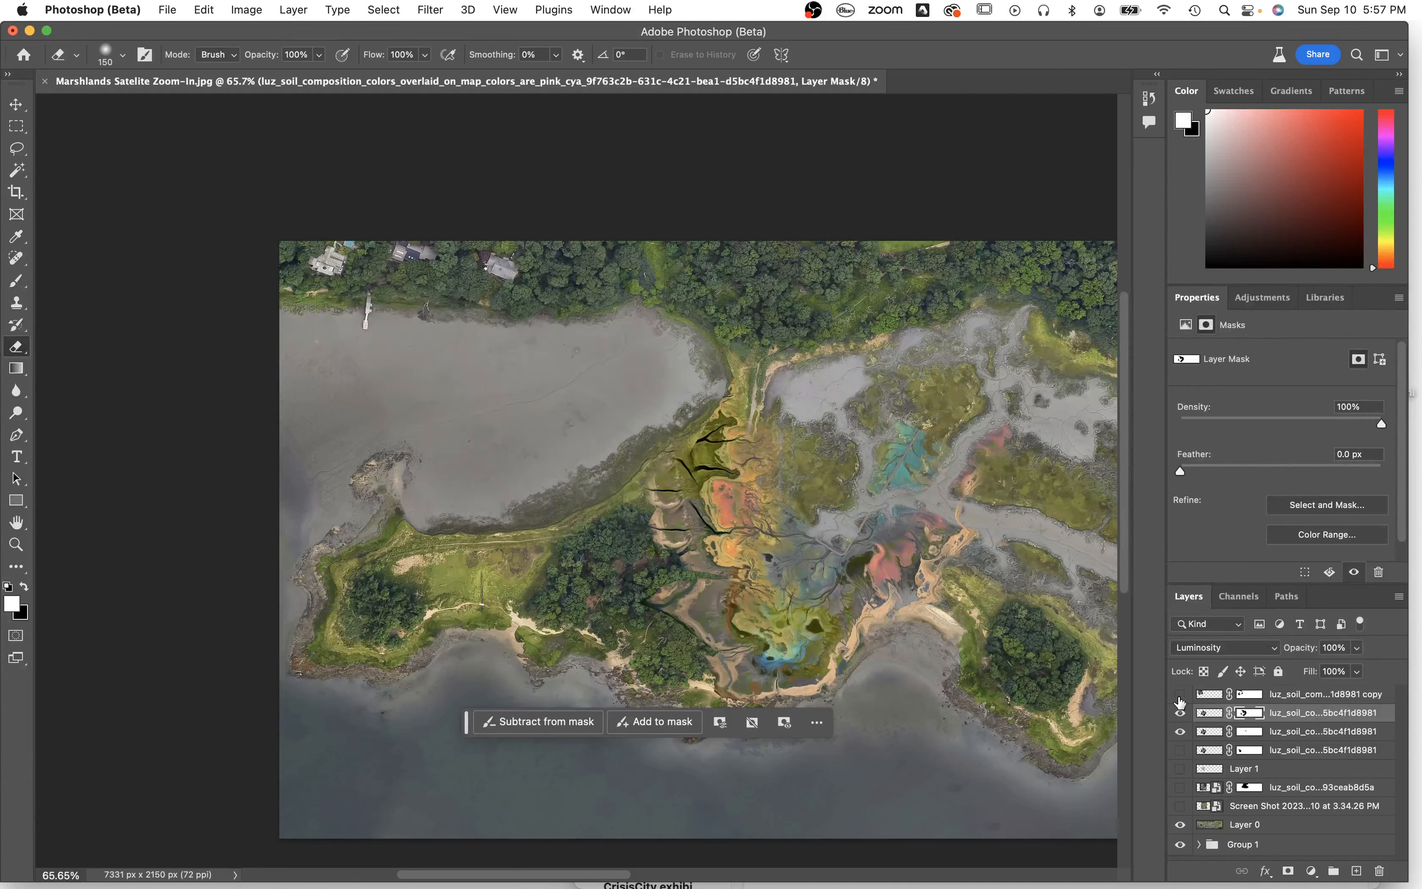
{"action": "left_click", "coordinate": [1180, 697]}
{"action": "left_click", "coordinate": [1243, 698]}
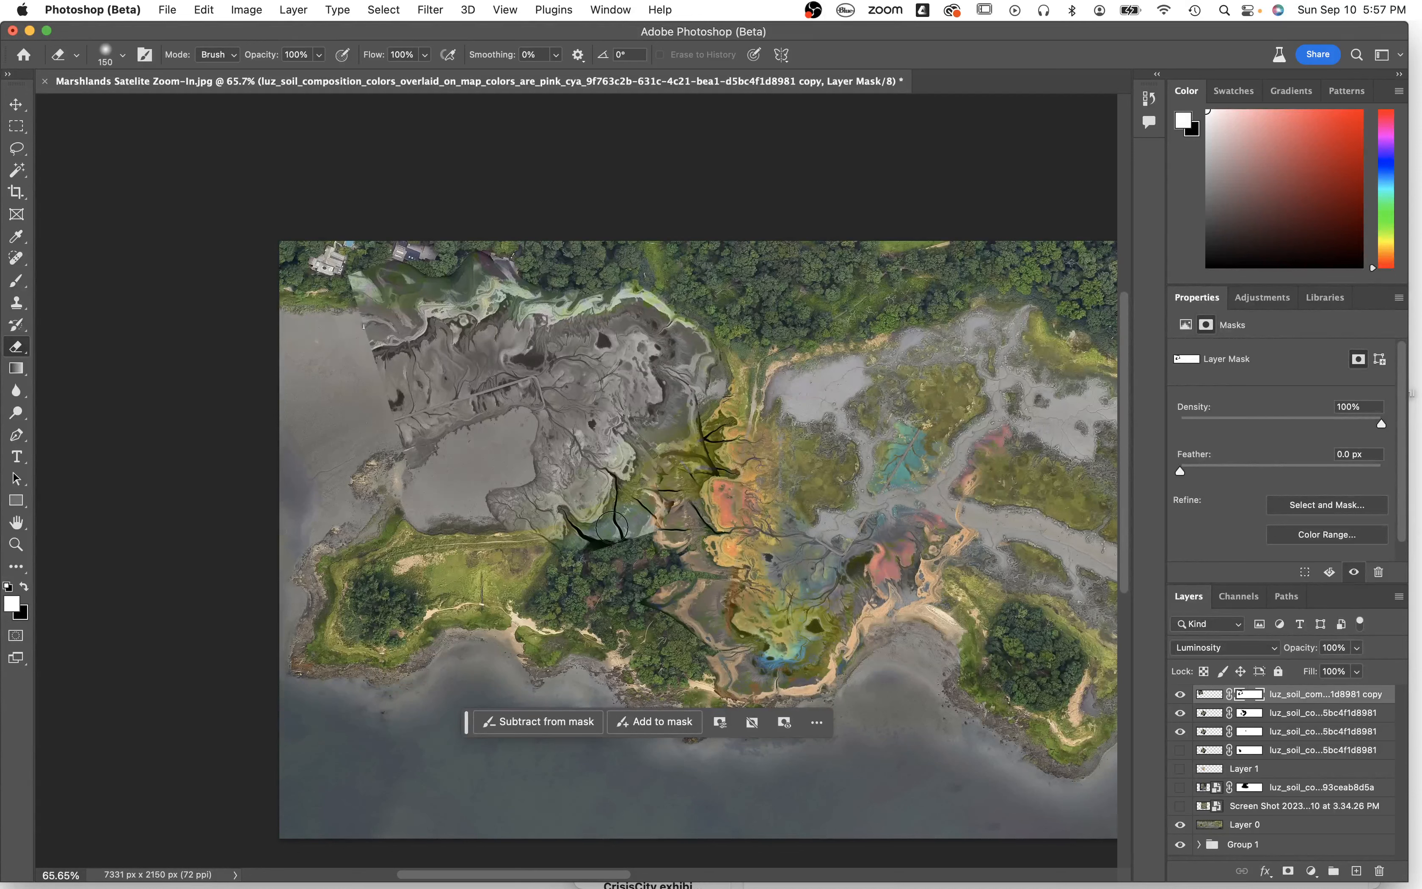
{"action": "mouse_move", "coordinate": [716, 445]}
{"action": "left_mouse_down"}
{"action": "mouse_move", "coordinate": [691, 527]}
{"action": "mouse_move", "coordinate": [671, 499]}
{"action": "mouse_move", "coordinate": [731, 423]}
{"action": "mouse_move", "coordinate": [696, 428]}
{"action": "mouse_move", "coordinate": [669, 476]}
{"action": "mouse_move", "coordinate": [666, 509]}
{"action": "mouse_move", "coordinate": [702, 581]}
{"action": "mouse_move", "coordinate": [717, 385]}
{"action": "left_mouse_up"}
{"action": "mouse_move", "coordinate": [679, 474]}
{"action": "left_mouse_down"}
{"action": "mouse_move", "coordinate": [696, 409]}
{"action": "mouse_move", "coordinate": [720, 506]}
{"action": "mouse_move", "coordinate": [670, 585]}
{"action": "mouse_move", "coordinate": [645, 565]}
{"action": "mouse_move", "coordinate": [664, 533]}
{"action": "mouse_move", "coordinate": [659, 547]}
{"action": "mouse_move", "coordinate": [636, 538]}
{"action": "mouse_move", "coordinate": [635, 554]}
{"action": "mouse_move", "coordinate": [591, 566]}
{"action": "mouse_move", "coordinate": [601, 545]}
{"action": "mouse_move", "coordinate": [585, 535]}
{"action": "mouse_move", "coordinate": [606, 595]}
{"action": "left_mouse_up"}
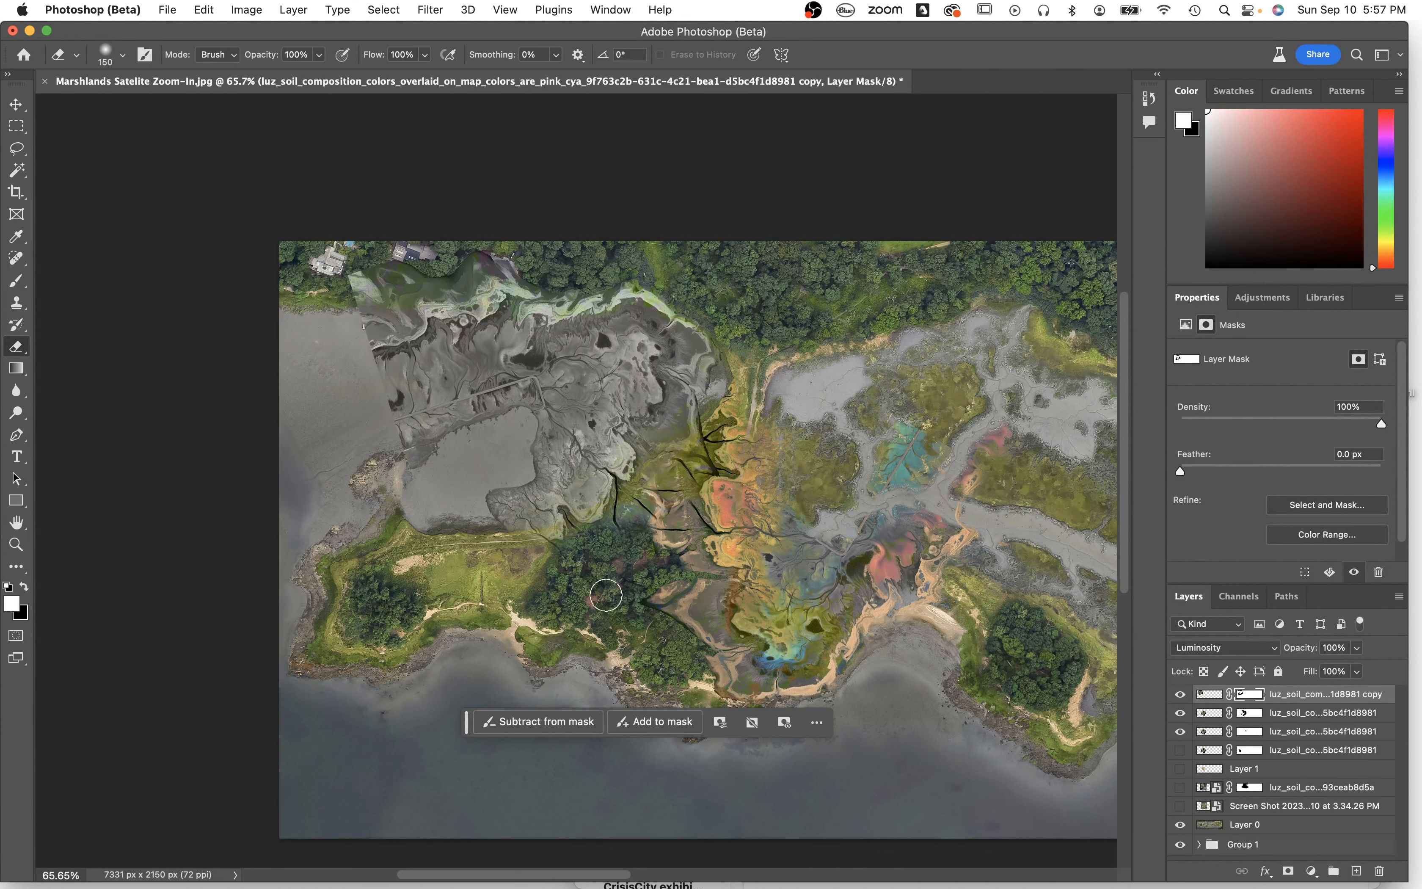
Try to clone soil texture with the Clone Stamp just above the central forest on the topmost soil copy.
{"action": "left_click", "coordinate": [1209, 696]}
{"action": "key", "text": "s"}
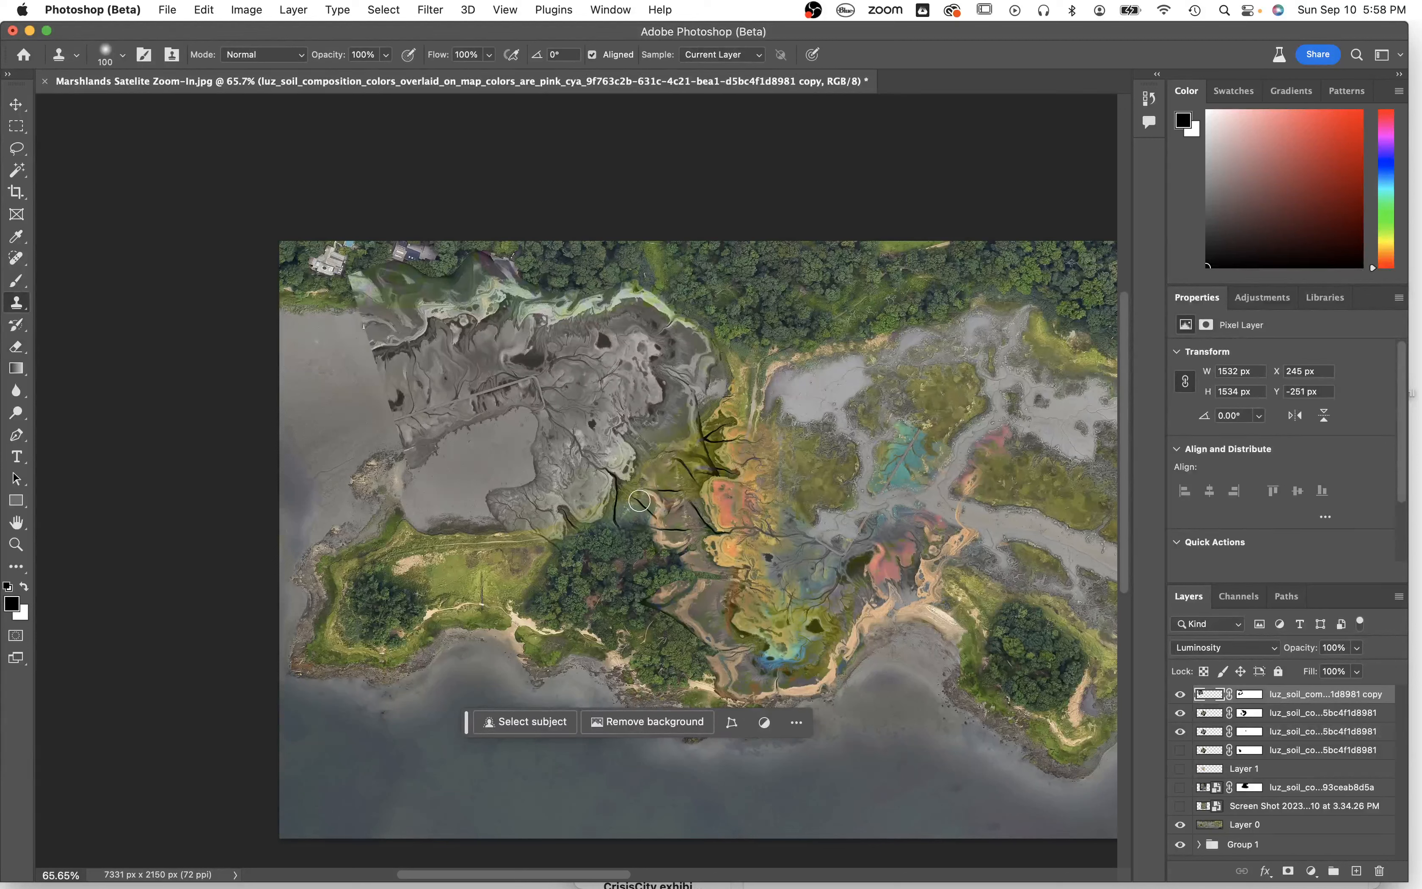
{"action": "left_click_drag", "start_coordinate": [640, 501], "coordinate": [649, 516]}
{"action": "key", "text": "super+z"}
Erase the topmost soil copy's mask along its hard western edge to blend the texture into the grey water.
{"action": "key", "text": "e"}
{"action": "left_click", "coordinate": [1235, 696]}
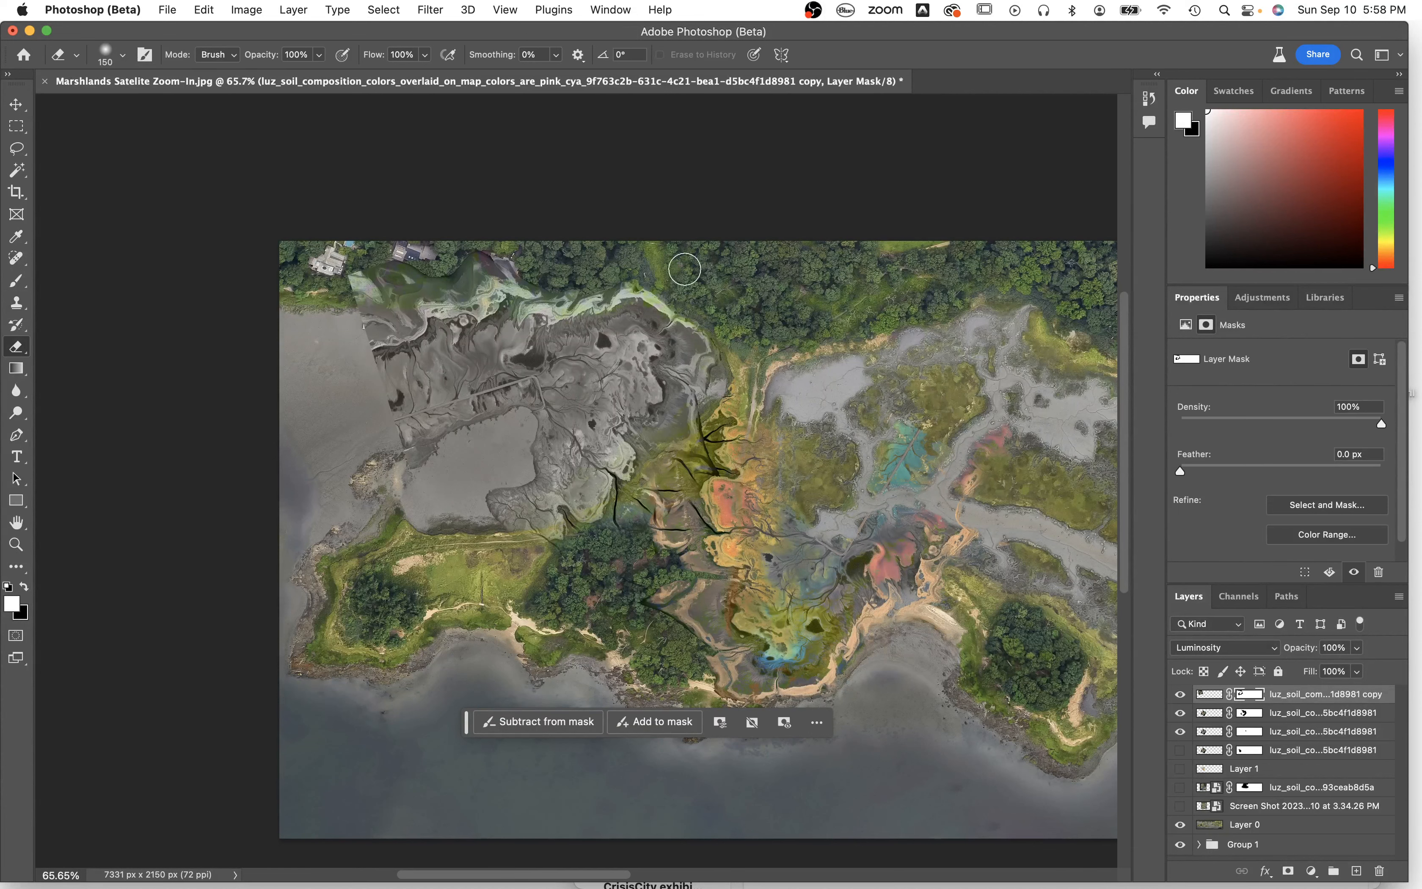
{"action": "mouse_move", "coordinate": [470, 249]}
{"action": "left_mouse_down"}
{"action": "mouse_move", "coordinate": [358, 269]}
{"action": "mouse_move", "coordinate": [363, 292]}
{"action": "left_mouse_up"}
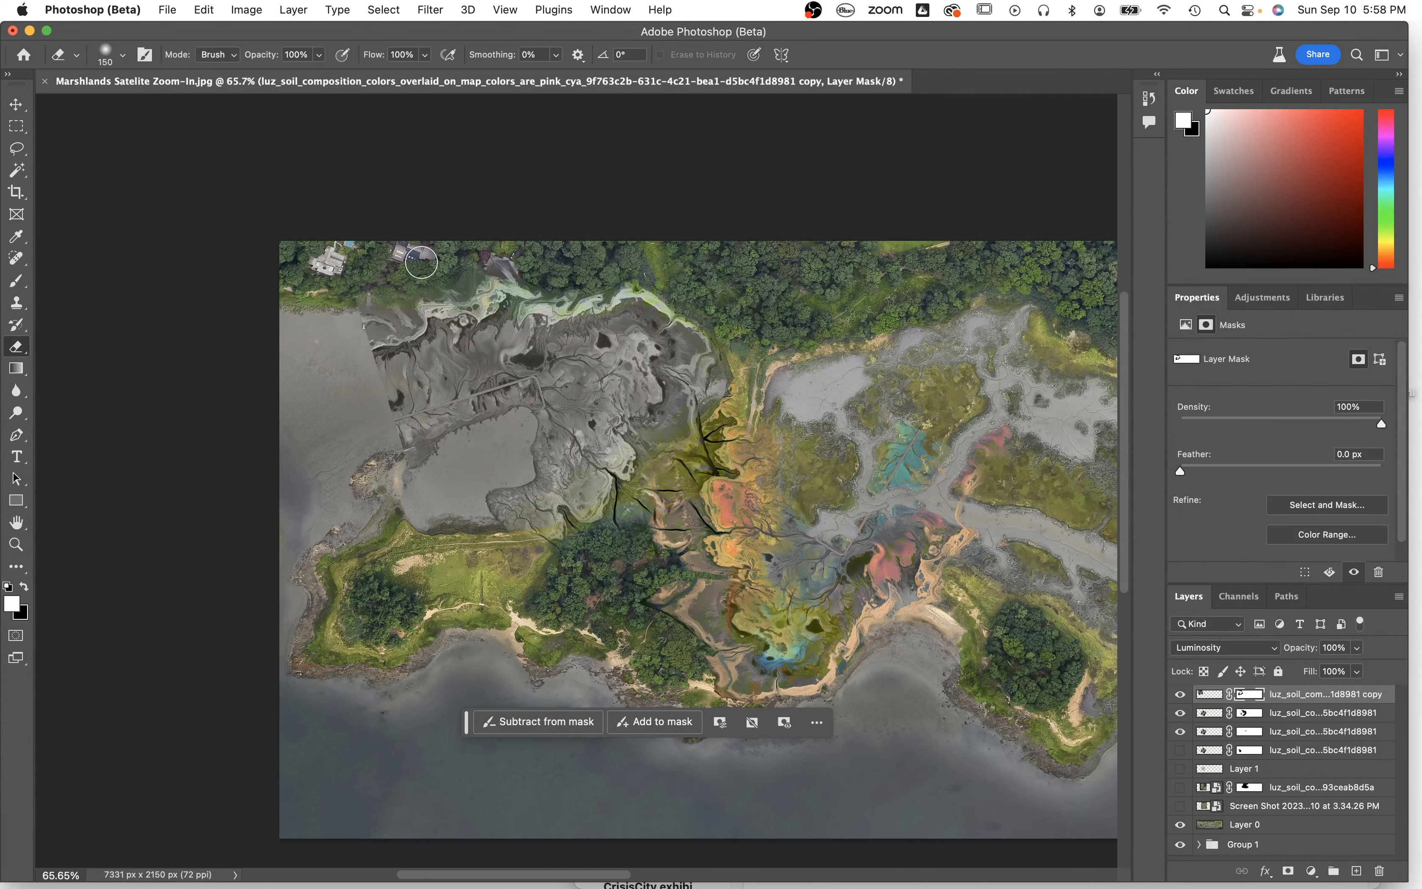
{"action": "key", "text": "super+z"}
{"action": "mouse_move", "coordinate": [488, 235]}
{"action": "left_mouse_down"}
{"action": "mouse_move", "coordinate": [419, 265]}
{"action": "mouse_move", "coordinate": [403, 252]}
{"action": "mouse_move", "coordinate": [439, 268]}
{"action": "mouse_move", "coordinate": [448, 253]}
{"action": "mouse_move", "coordinate": [513, 251]}
{"action": "mouse_move", "coordinate": [373, 255]}
{"action": "mouse_move", "coordinate": [326, 311]}
{"action": "mouse_move", "coordinate": [314, 256]}
{"action": "mouse_move", "coordinate": [388, 410]}
{"action": "mouse_move", "coordinate": [371, 430]}
{"action": "mouse_move", "coordinate": [387, 432]}
{"action": "mouse_move", "coordinate": [384, 460]}
{"action": "mouse_move", "coordinate": [363, 463]}
{"action": "mouse_move", "coordinate": [389, 464]}
{"action": "mouse_move", "coordinate": [363, 521]}
{"action": "mouse_move", "coordinate": [394, 473]}
{"action": "mouse_move", "coordinate": [384, 426]}
{"action": "mouse_move", "coordinate": [409, 430]}
{"action": "mouse_move", "coordinate": [356, 437]}
{"action": "mouse_move", "coordinate": [386, 419]}
{"action": "mouse_move", "coordinate": [330, 377]}
{"action": "mouse_move", "coordinate": [357, 349]}
{"action": "mouse_move", "coordinate": [366, 401]}
{"action": "mouse_move", "coordinate": [355, 332]}
{"action": "mouse_move", "coordinate": [386, 355]}
{"action": "mouse_move", "coordinate": [344, 390]}
{"action": "mouse_move", "coordinate": [386, 391]}
{"action": "mouse_move", "coordinate": [358, 401]}
{"action": "mouse_move", "coordinate": [391, 384]}
{"action": "mouse_move", "coordinate": [292, 373]}
{"action": "left_mouse_up"}
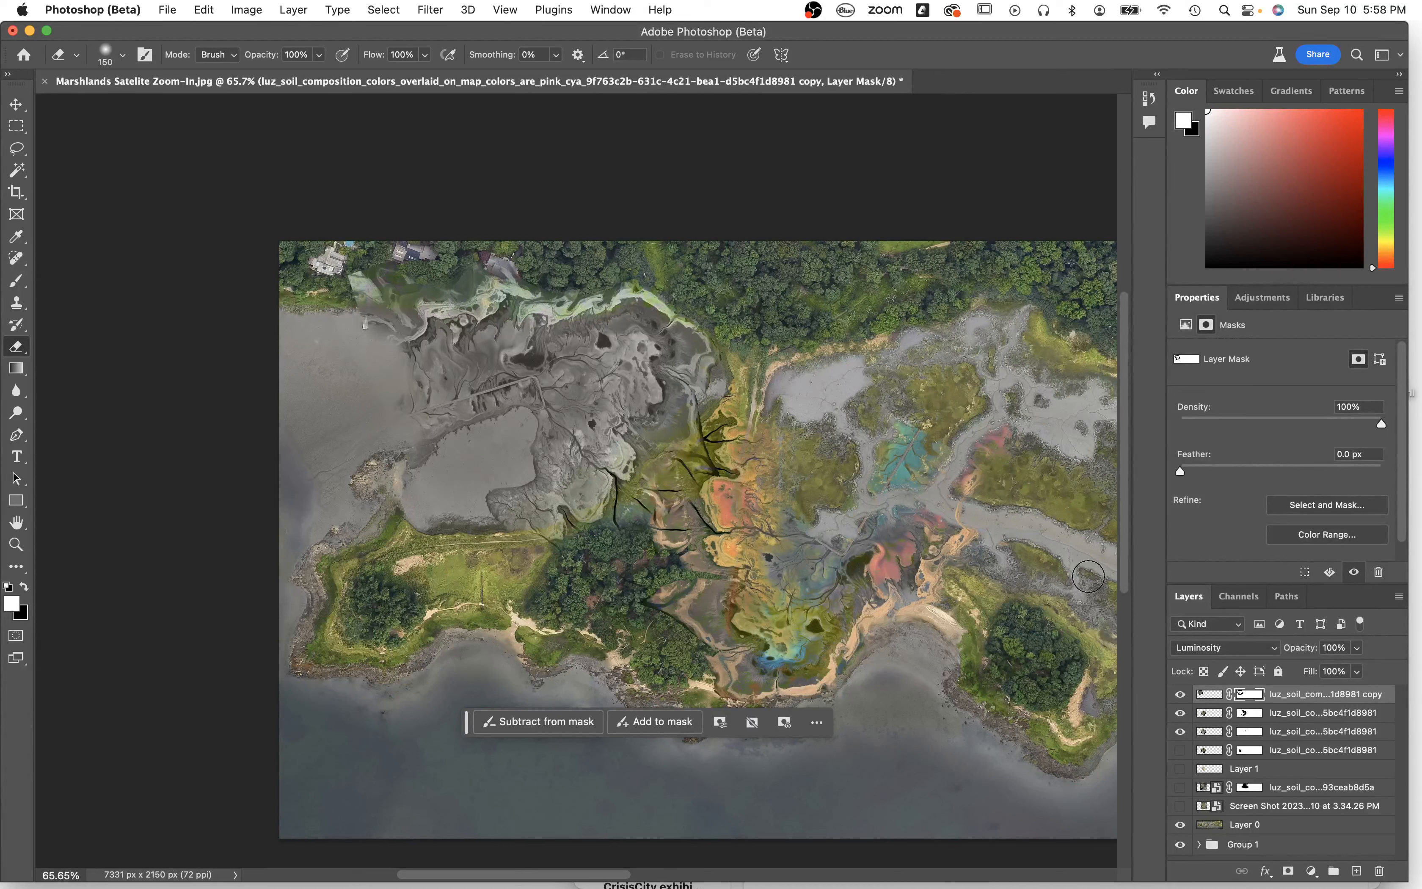
Compare the topmost soil copy on and off, and set its opacity to 65%.
{"action": "left_click", "coordinate": [1180, 694]}
{"action": "left_click", "coordinate": [1180, 694]}
{"action": "left_click", "coordinate": [1356, 647]}
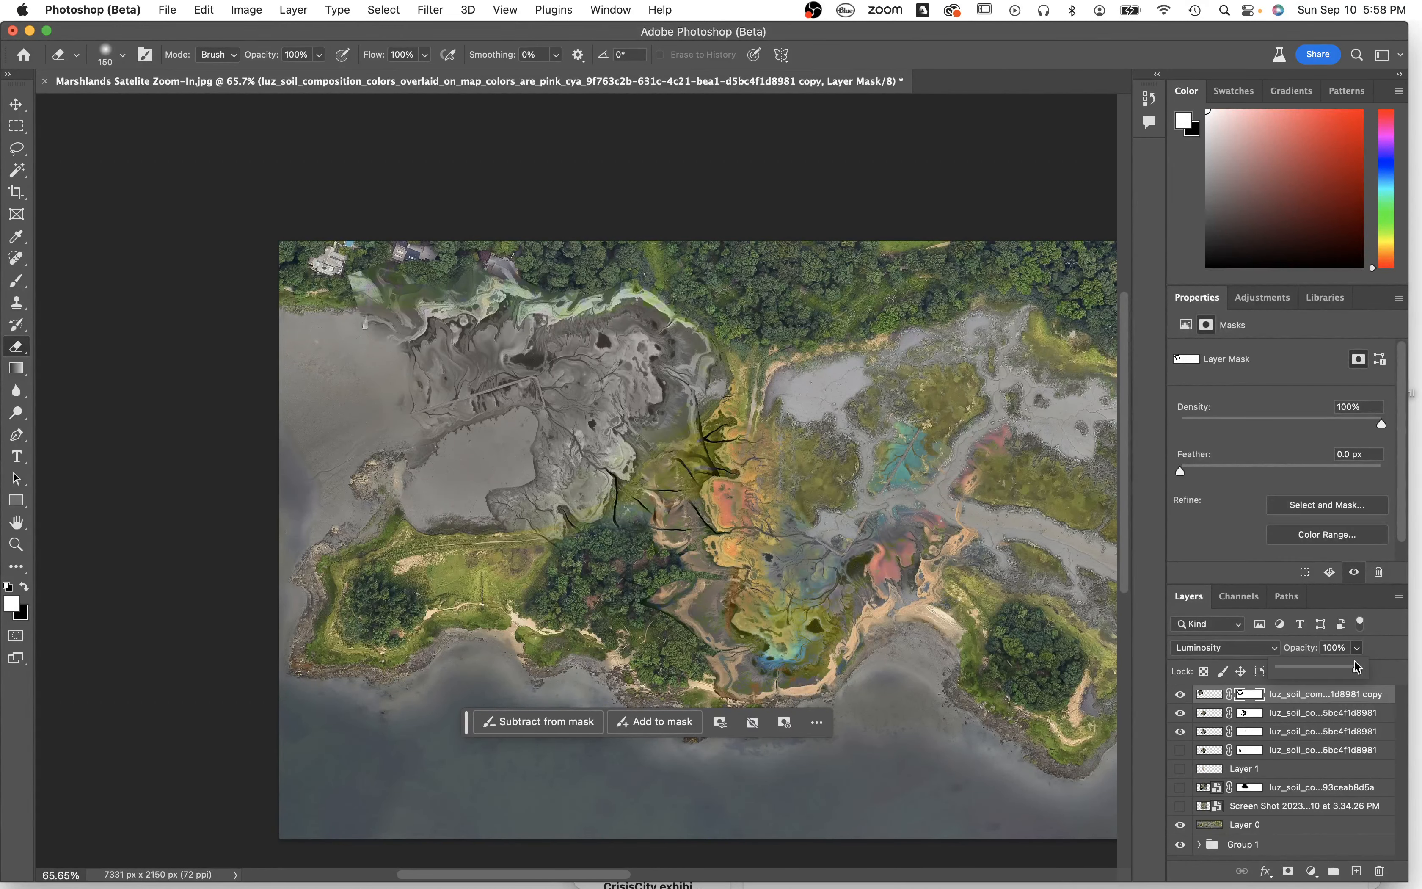
{"action": "left_click_drag", "start_coordinate": [1346, 667], "coordinate": [1331, 668]}
{"action": "left_click", "coordinate": [508, 416]}
Clone the branching soil lines down toward the smooth mud basin on the topmost soil copy with the Clone Stamp.
{"action": "mouse_move", "coordinate": [509, 416]}
{"action": "left_mouse_down"}
{"action": "mouse_move", "coordinate": [465, 431]}
{"action": "mouse_move", "coordinate": [517, 399]}
{"action": "mouse_move", "coordinate": [489, 420]}
{"action": "mouse_move", "coordinate": [487, 445]}
{"action": "left_mouse_up"}
{"action": "key", "text": "super+z"}
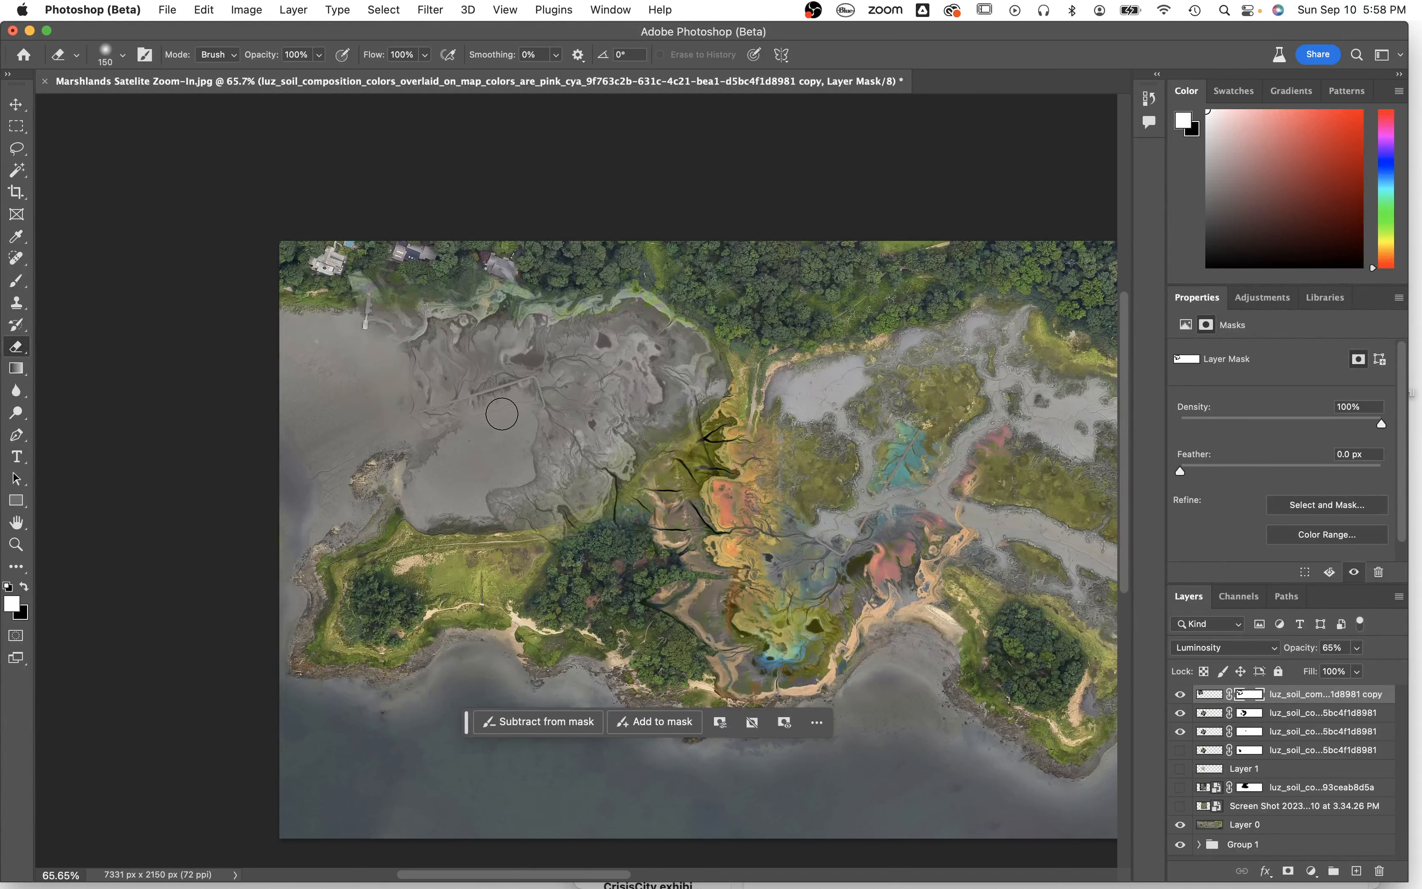
{"action": "key", "text": "s"}
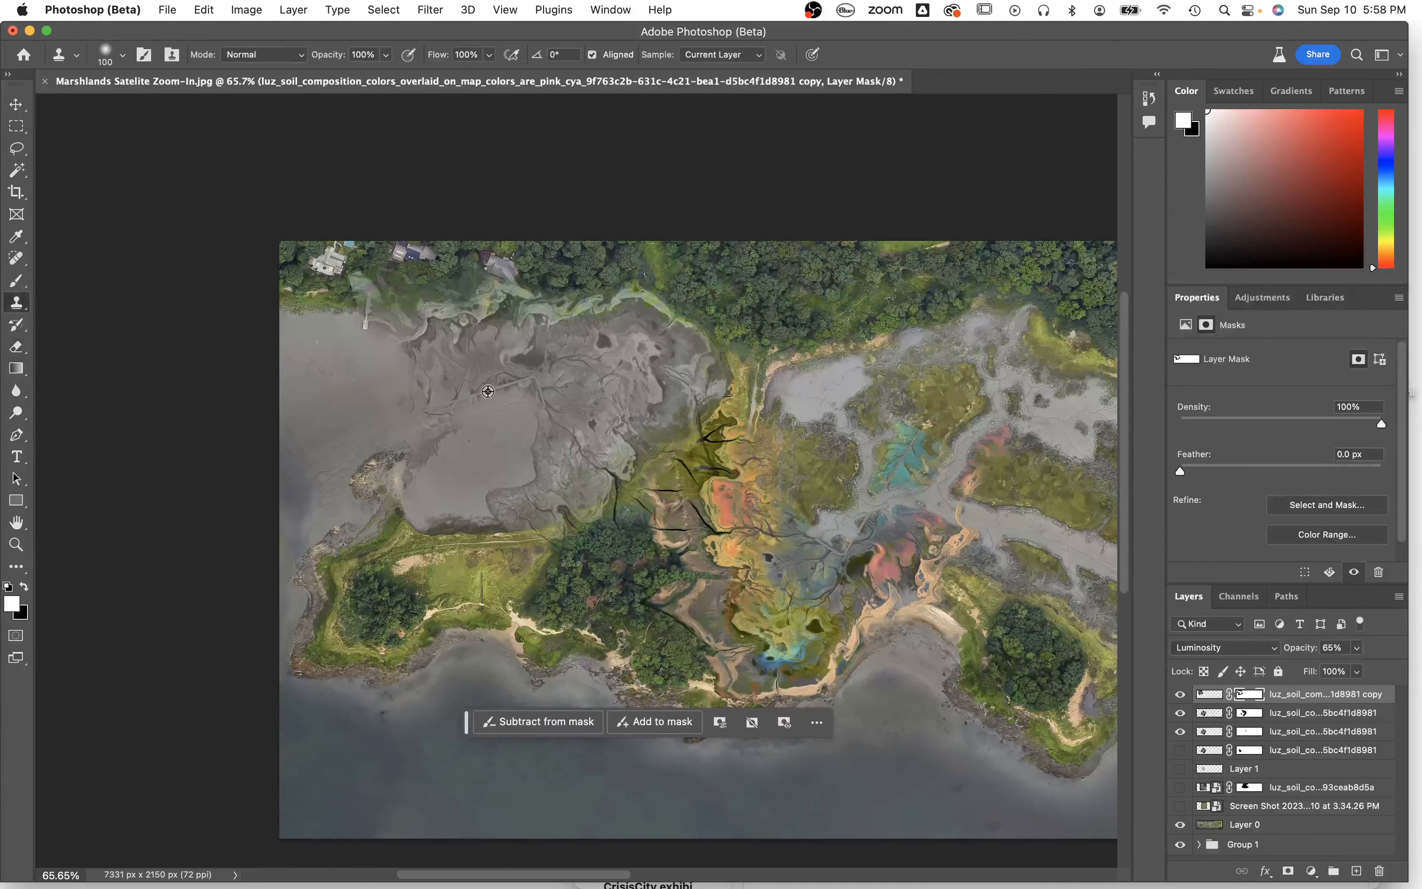
{"action": "left_click", "coordinate": [1204, 694]}
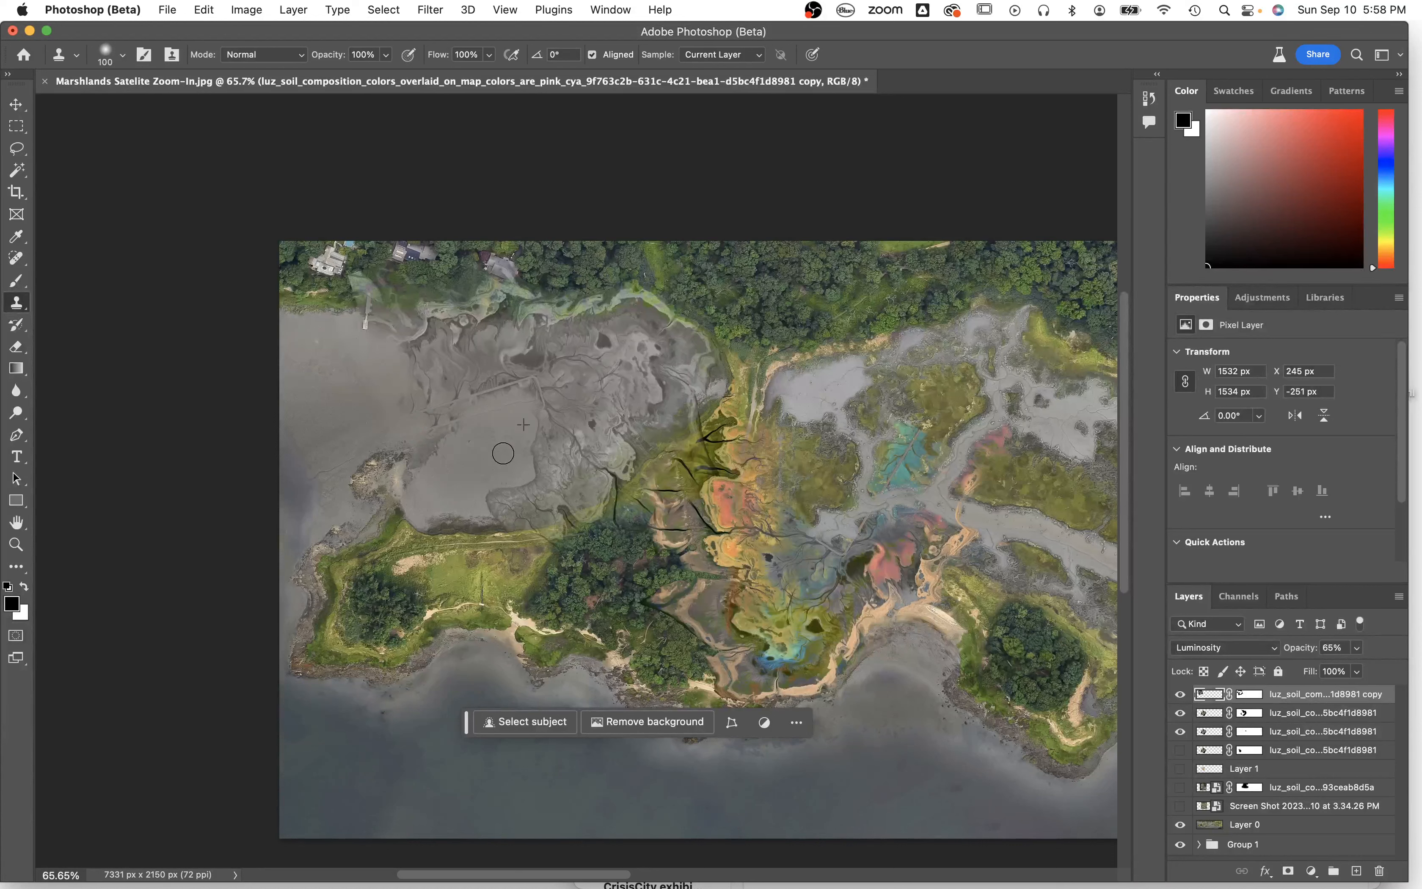
{"action": "left_click_drag", "start_coordinate": [500, 409], "coordinate": [496, 426]}
Paint white on the topmost soil copy's mask with the Brush to reveal texture at the smooth basin's upper edge.
{"action": "left_click", "coordinate": [1250, 694]}
{"action": "key", "text": "b"}
{"action": "key", "text": "x"}
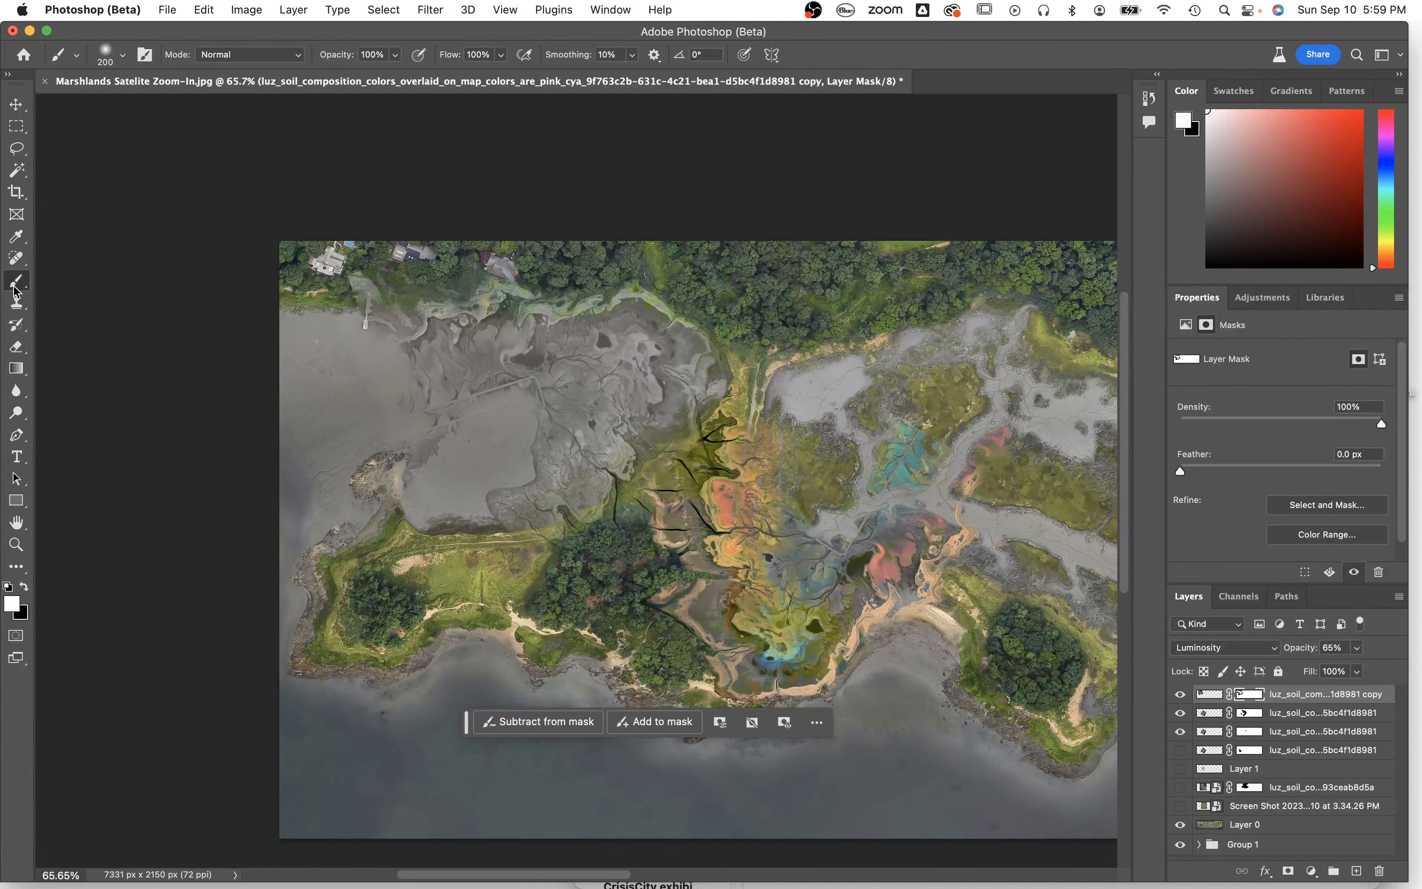
{"action": "mouse_move", "coordinate": [481, 437]}
{"action": "left_mouse_down"}
{"action": "mouse_move", "coordinate": [512, 397]}
{"action": "mouse_move", "coordinate": [469, 413]}
{"action": "mouse_move", "coordinate": [495, 463]}
{"action": "mouse_move", "coordinate": [476, 446]}
{"action": "mouse_move", "coordinate": [436, 460]}
{"action": "mouse_move", "coordinate": [482, 459]}
{"action": "left_mouse_up"}
{"action": "key", "text": "e"}
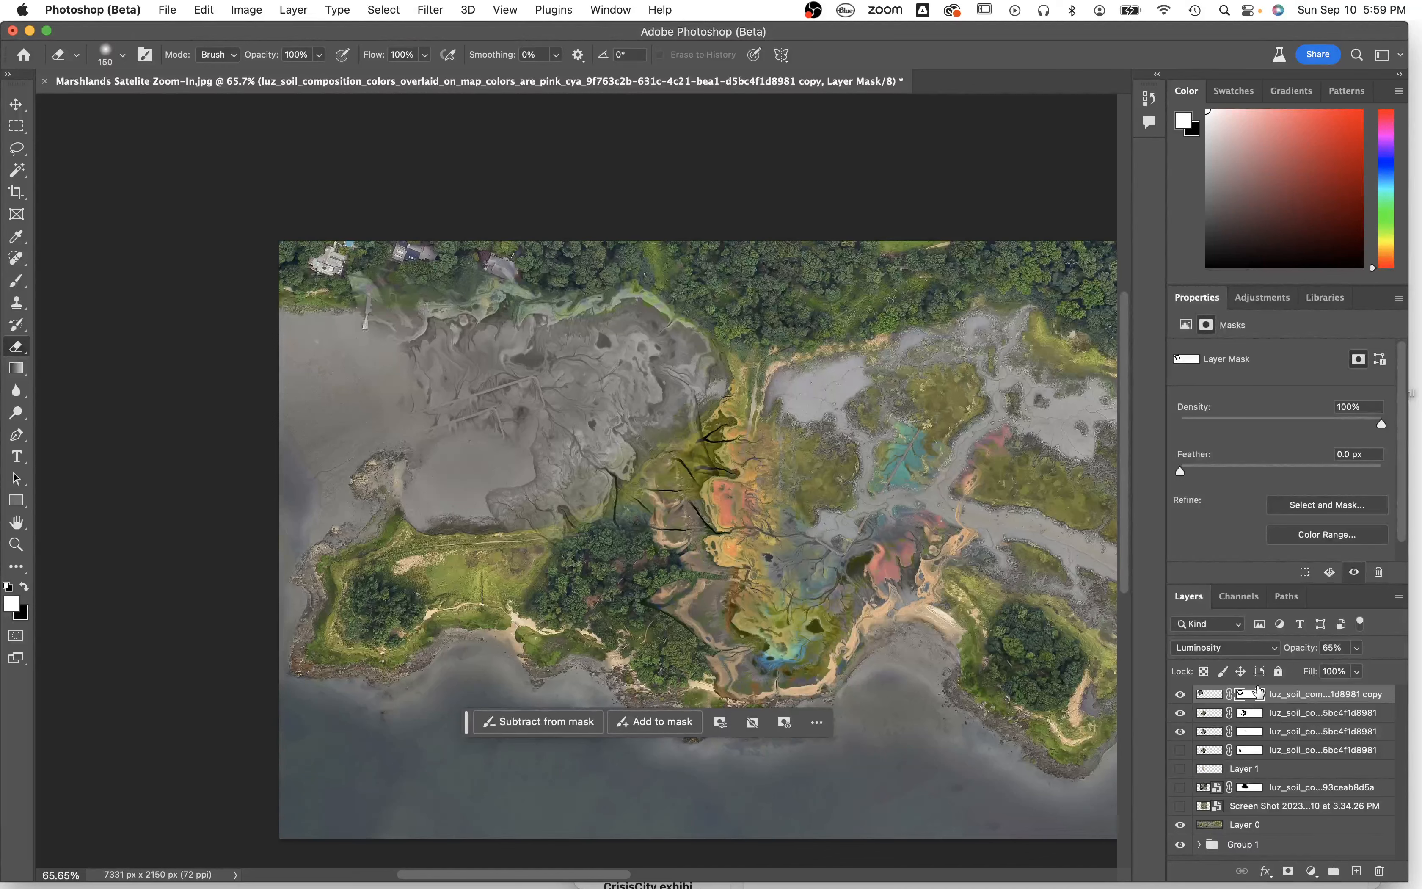
Clone more branching soil lines across the grey mudflat on the topmost soil copy's pixels.
{"action": "left_click", "coordinate": [1218, 701]}
{"action": "key", "text": "s"}
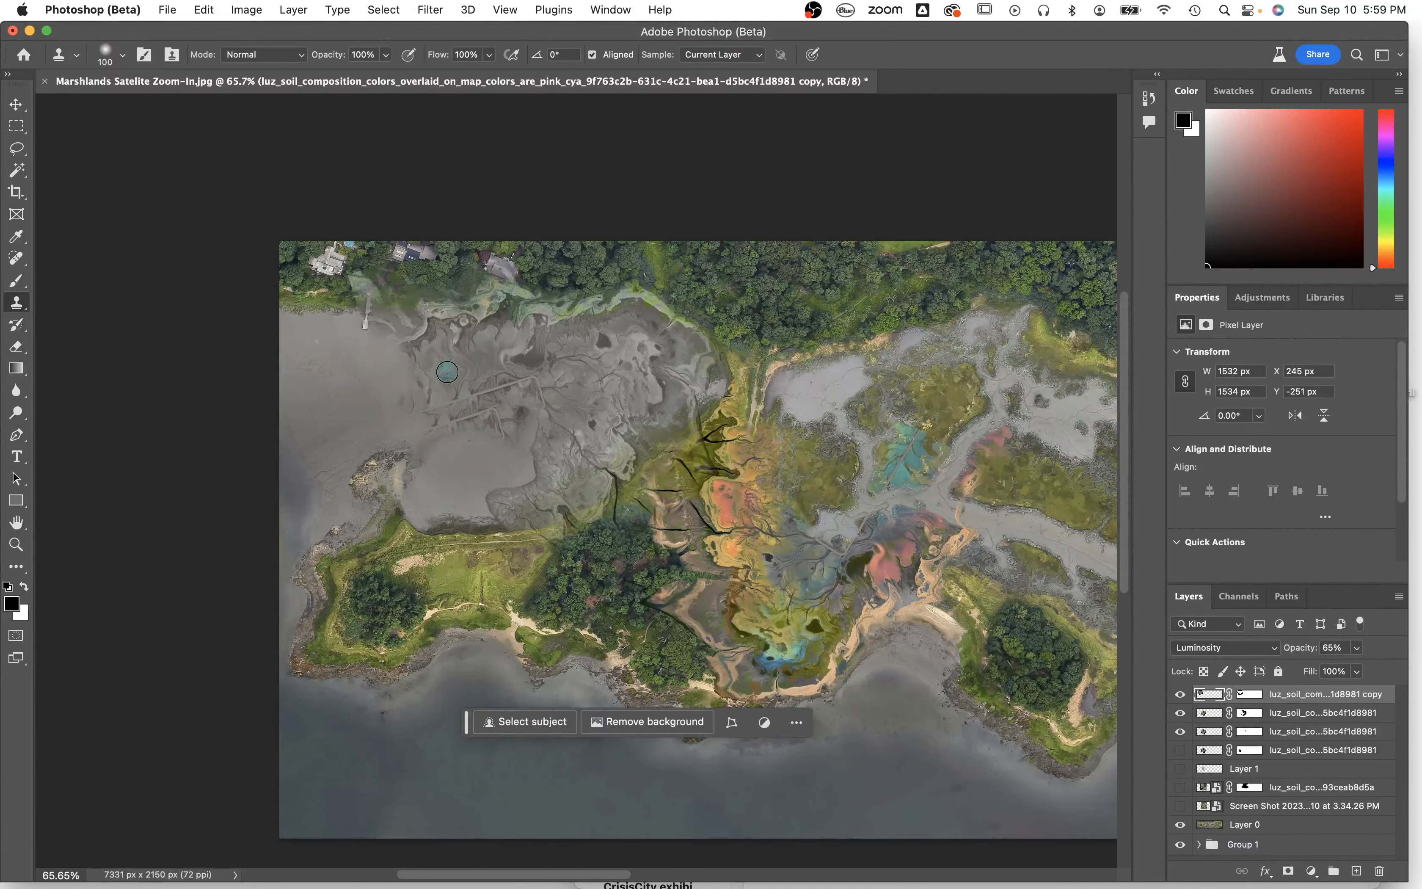
{"action": "mouse_move", "coordinate": [447, 372]}
{"action": "left_mouse_down"}
{"action": "mouse_move", "coordinate": [534, 351]}
{"action": "mouse_move", "coordinate": [561, 400]}
{"action": "left_mouse_up"}
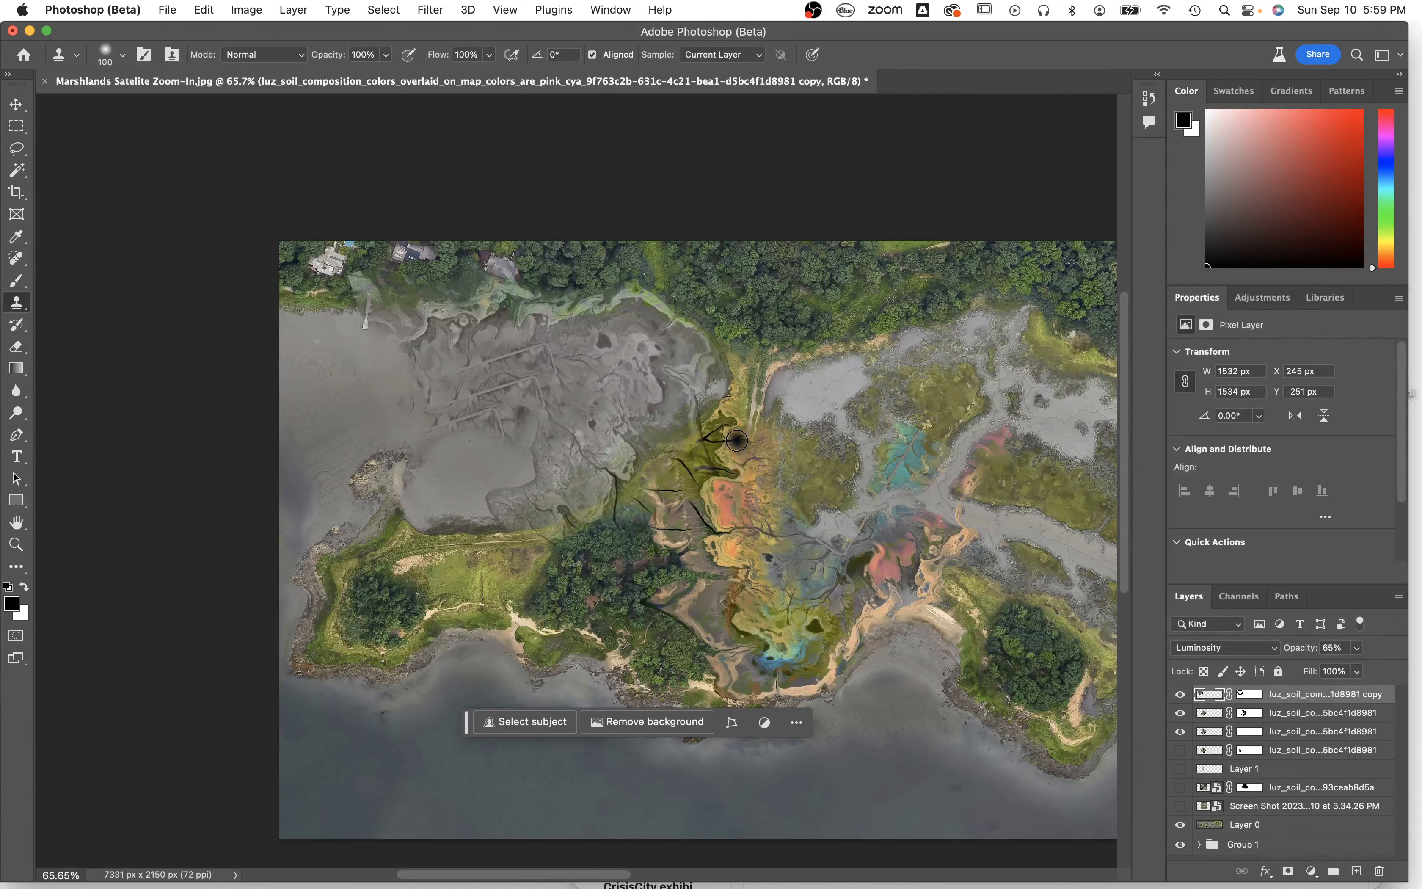
Stamp all visible layers into a new merged layer at the top of the stack, keeping it in its original position.
{"action": "key", "text": "shift+alt+e"}
{"action": "key", "text": "super+alt+shift+e"}
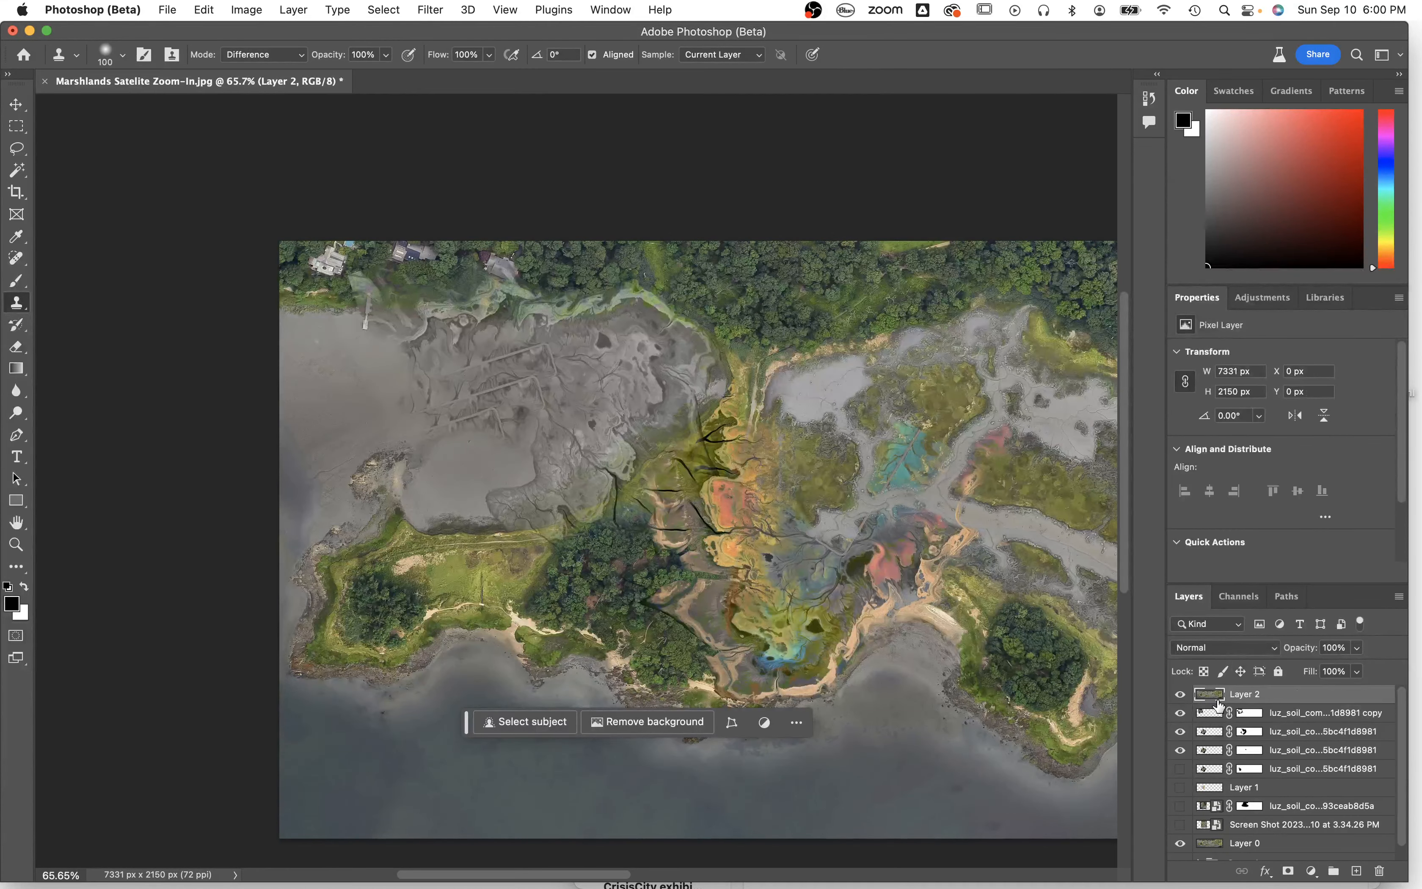
{"action": "key", "text": "v"}
{"action": "mouse_move", "coordinate": [662, 472]}
{"action": "left_mouse_down"}
{"action": "mouse_move", "coordinate": [761, 471]}
{"action": "mouse_move", "coordinate": [875, 667]}
{"action": "mouse_move", "coordinate": [476, 704]}
{"action": "mouse_move", "coordinate": [724, 540]}
{"action": "mouse_move", "coordinate": [498, 591]}
{"action": "mouse_move", "coordinate": [567, 411]}
{"action": "mouse_move", "coordinate": [641, 449]}
{"action": "left_mouse_up"}
{"action": "key", "text": "super+z"}
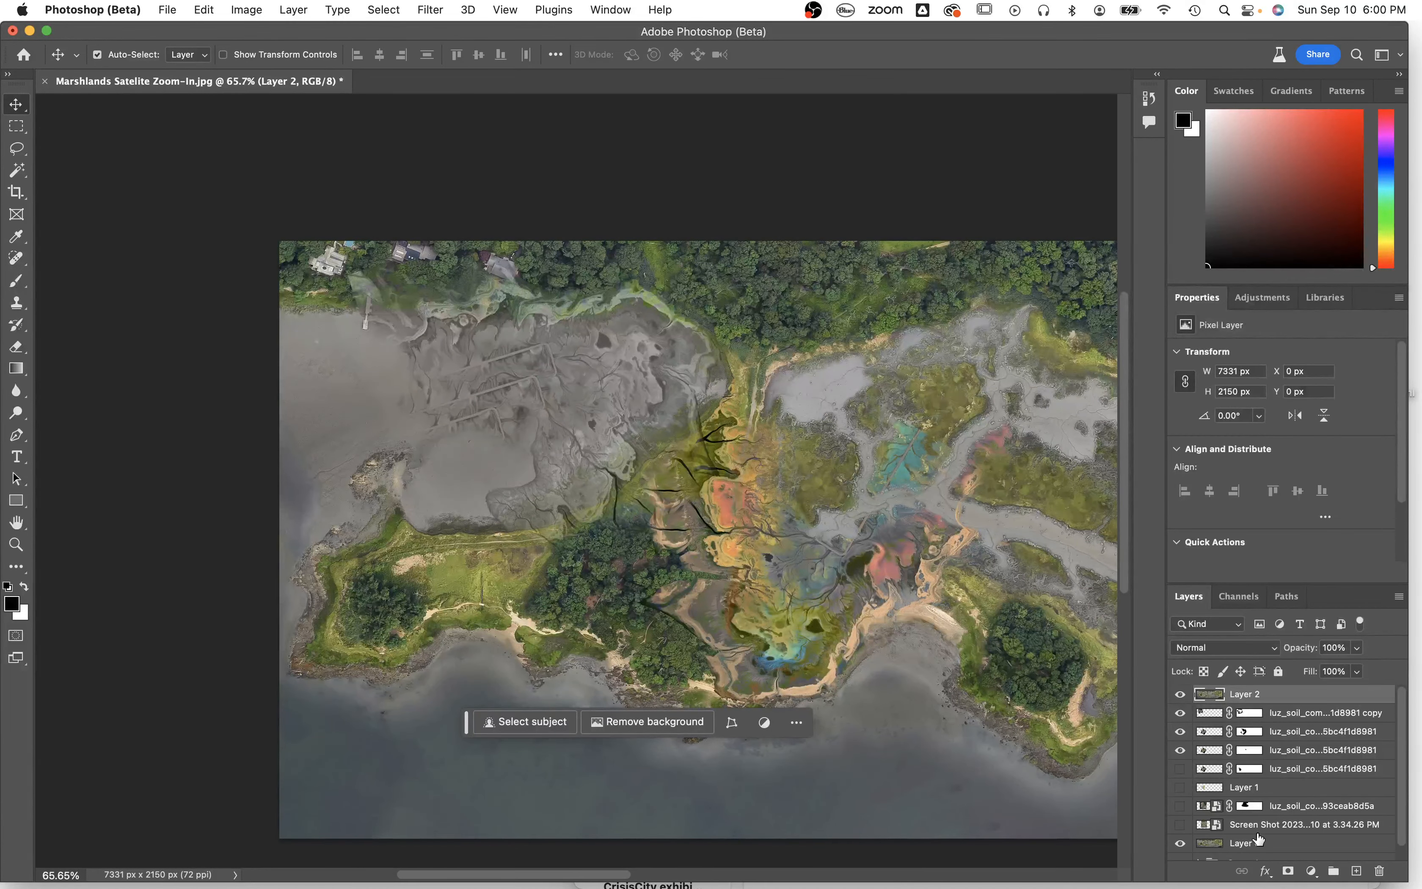
Group all layers from the Screen Shot layer up to the topmost soil copy.
{"action": "left_click", "coordinate": [1266, 828]}
{"action": "left_click", "coordinate": [1270, 718], "text": "shift"}
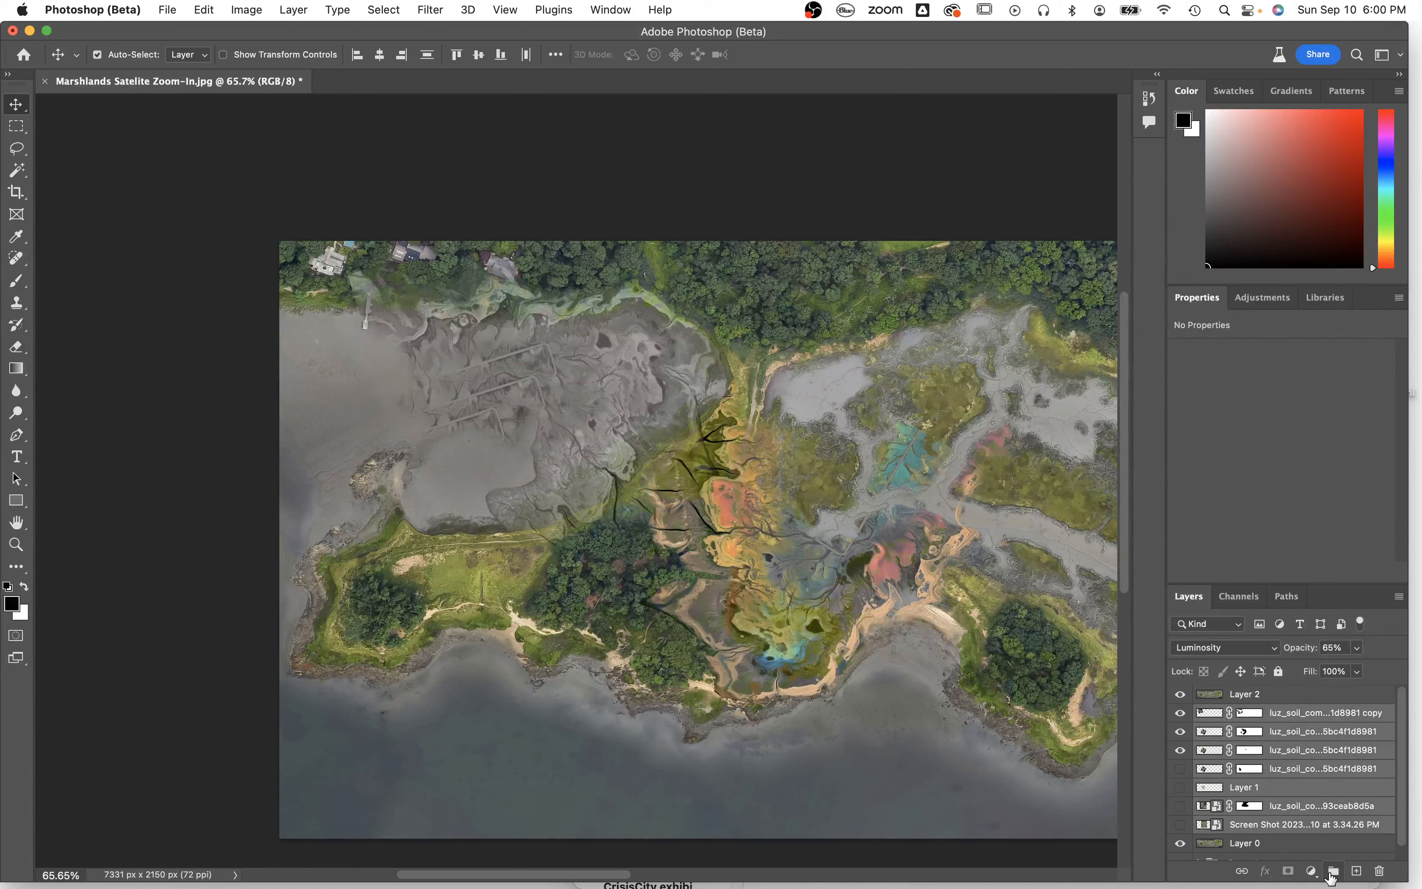
{"action": "left_click", "coordinate": [1332, 871]}
{"action": "right_click", "coordinate": [1280, 722]}
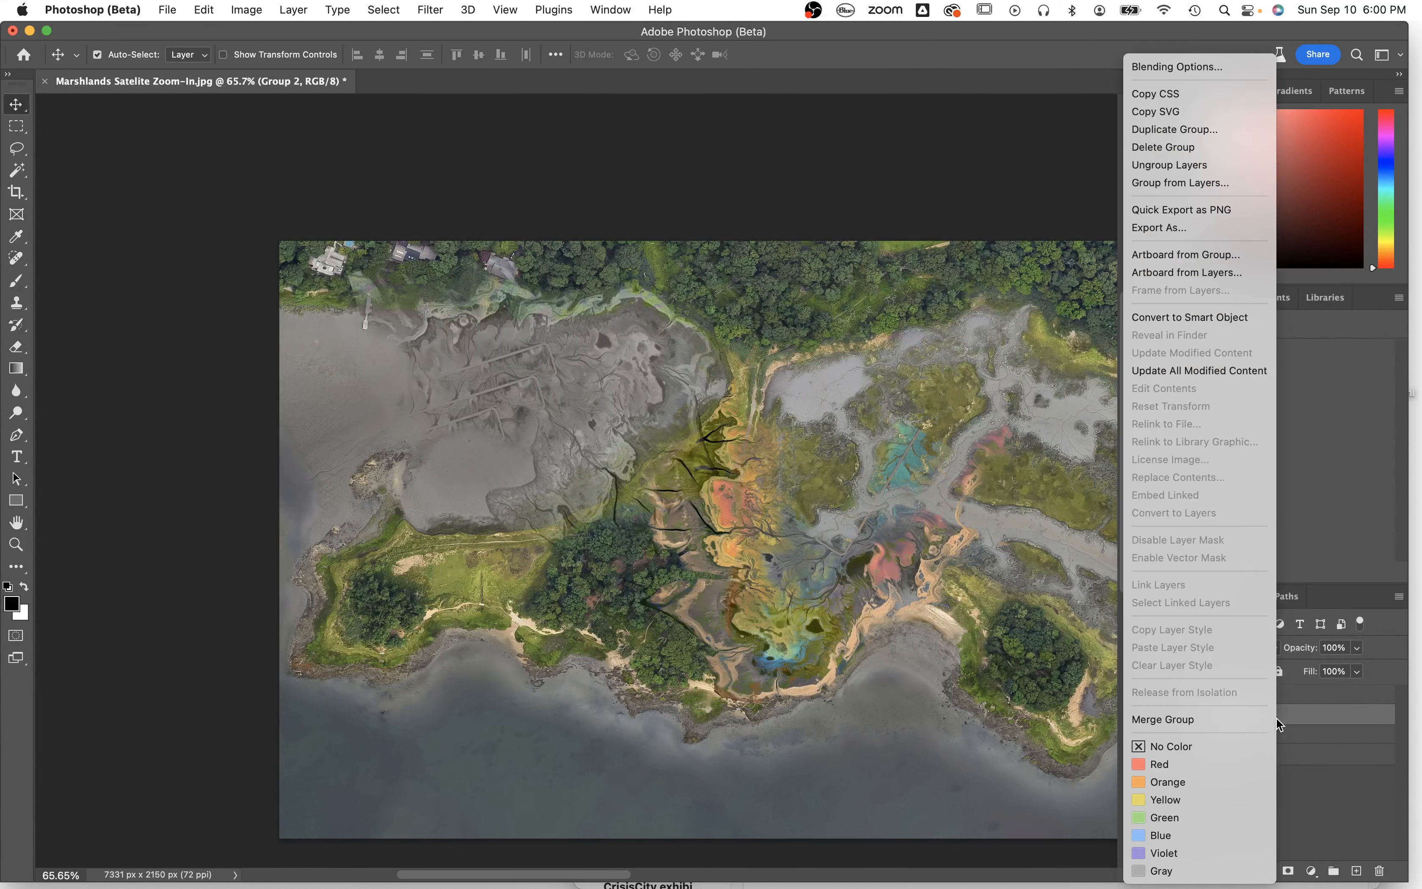
{"action": "left_click", "coordinate": [1265, 753]}
Select the merged Layer 2 and hide Group 2, Layer 0 and Group 1 beneath it.
{"action": "left_click", "coordinate": [1276, 695]}
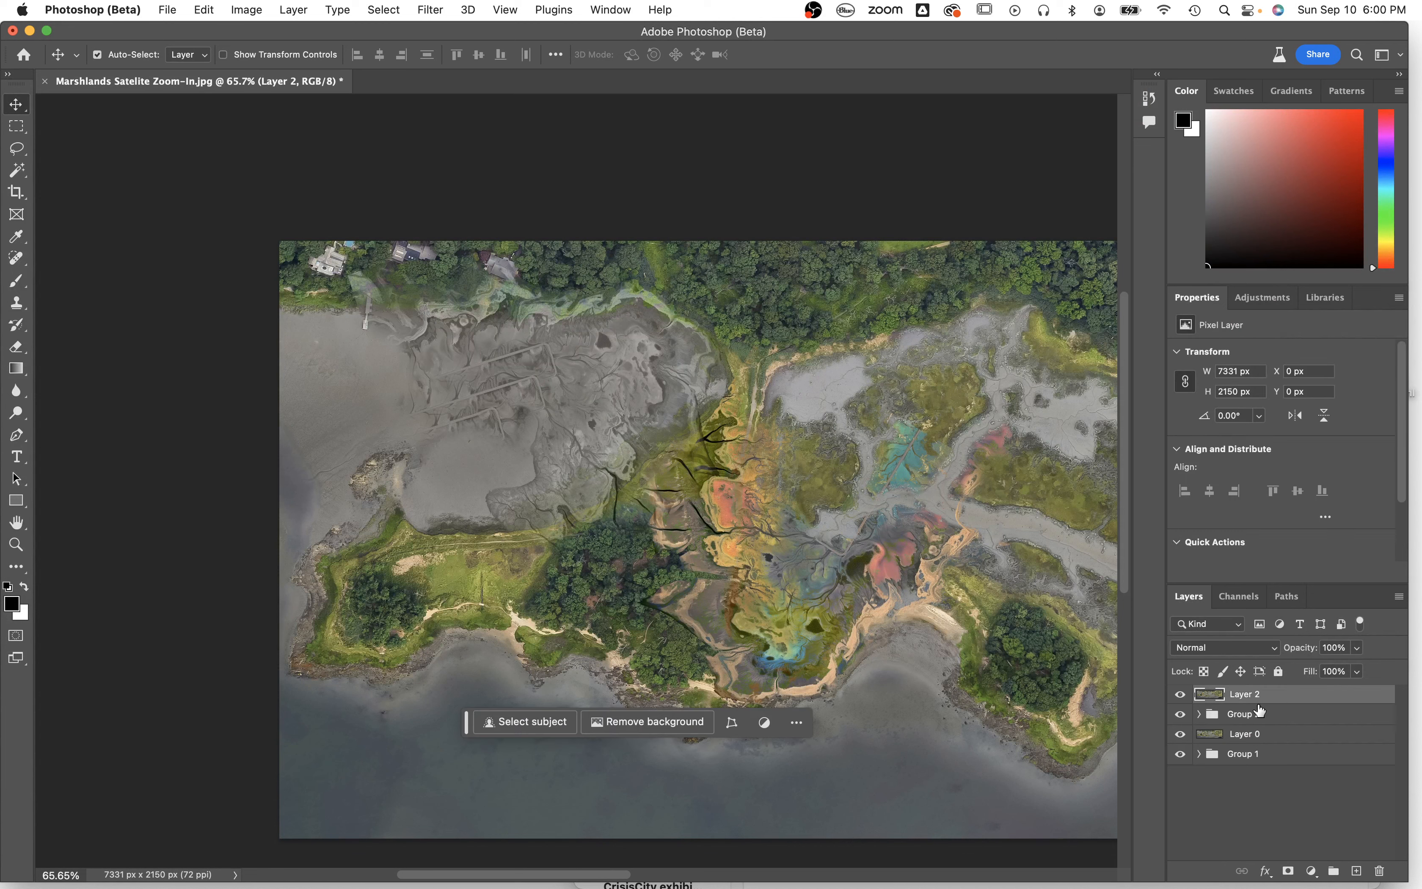
{"action": "left_click", "coordinate": [1181, 714]}
{"action": "left_click", "coordinate": [1181, 734]}
Draw a freehand Lasso selection around the colorful soil area, central forest and adjoining shoreline on Layer 2.
{"action": "scroll", "coordinate": [830, 425], "scroll_direction": "up", "scroll_amount": 5}
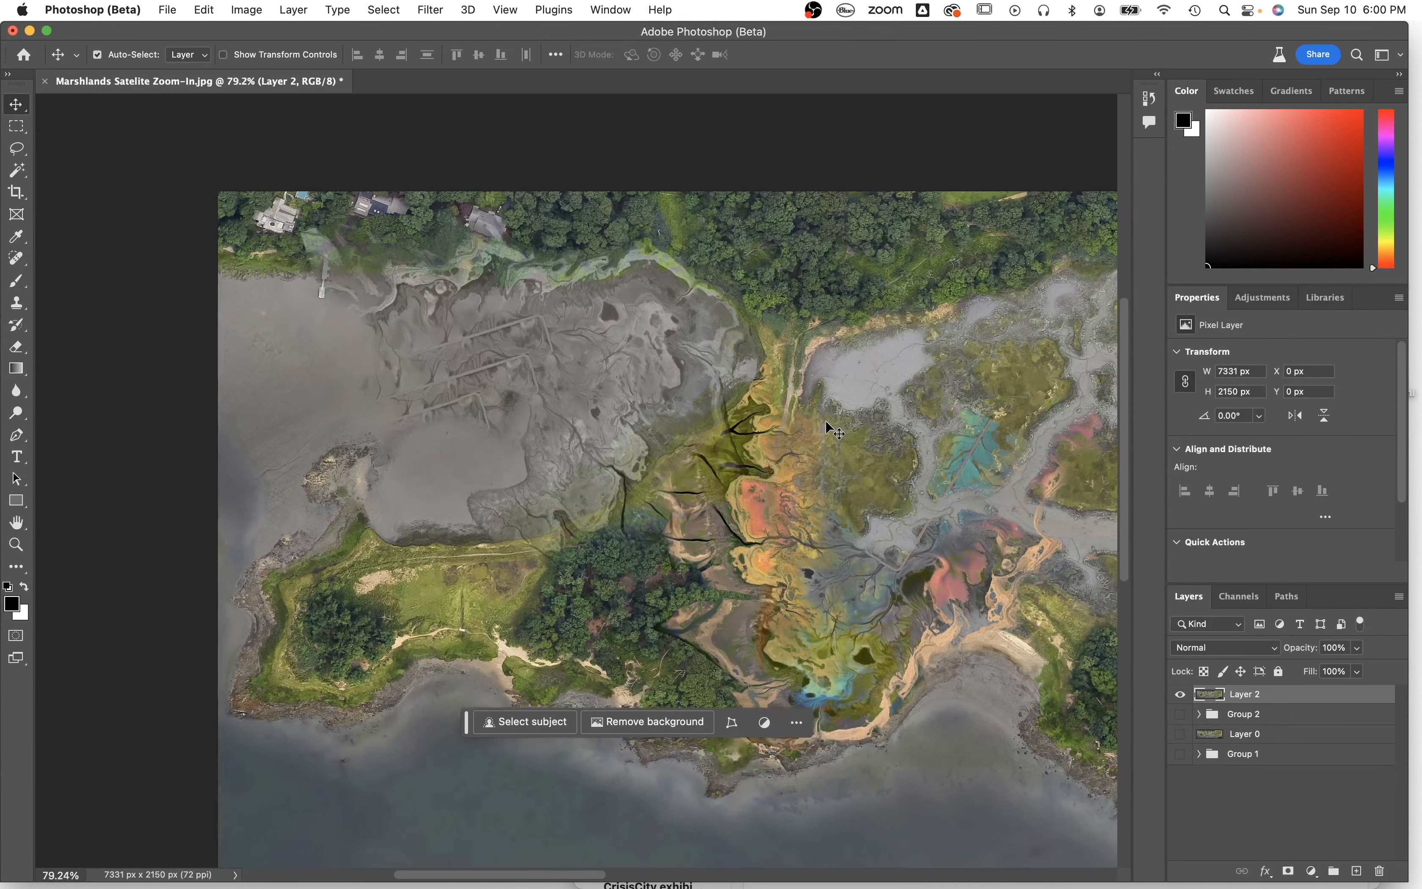
{"action": "scroll", "coordinate": [631, 409], "scroll_direction": "down", "scroll_amount": 5}
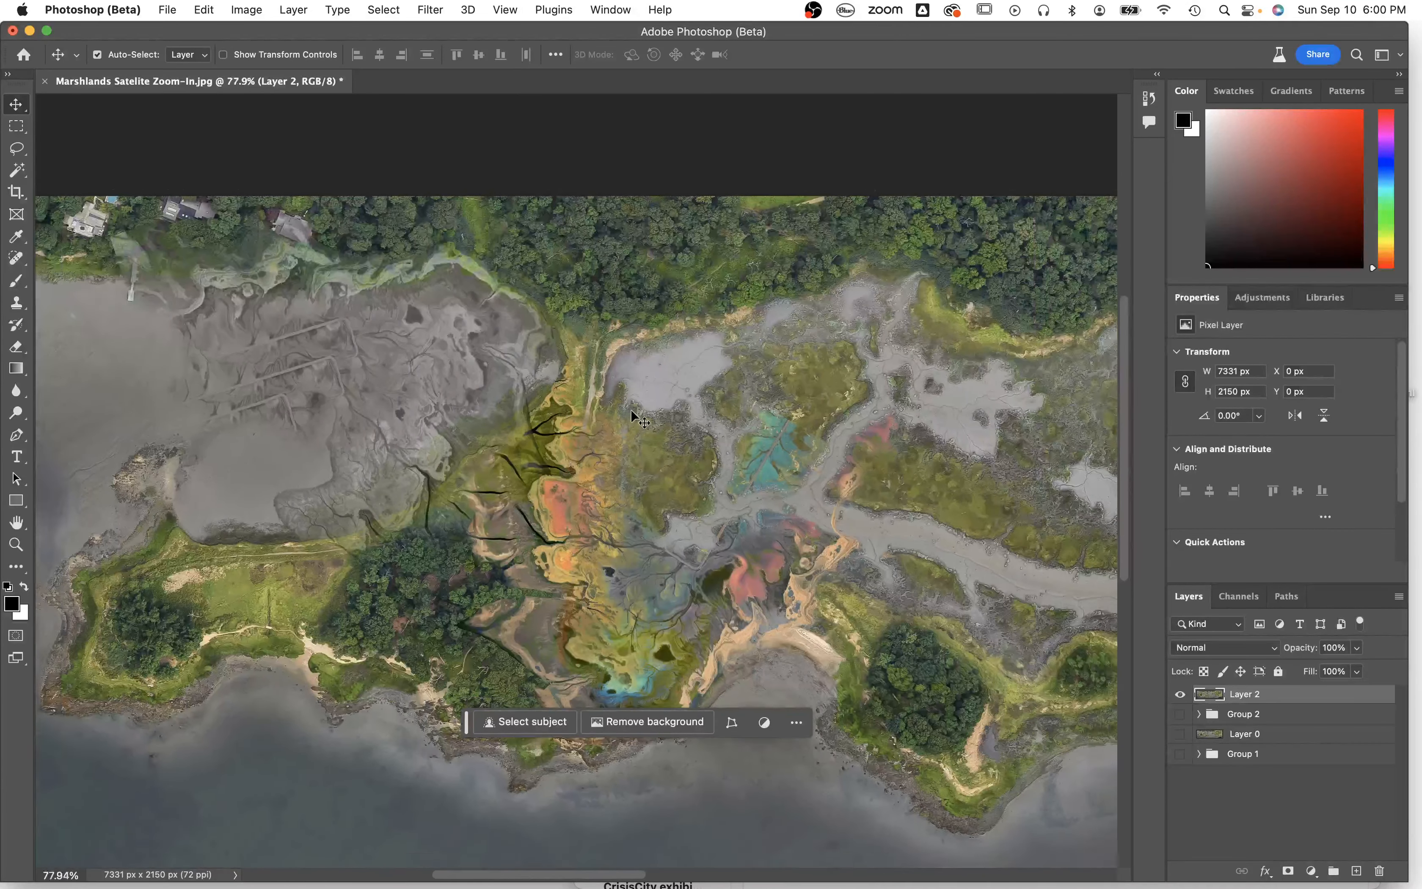
{"action": "scroll", "coordinate": [514, 429], "scroll_direction": "down", "scroll_amount": 2}
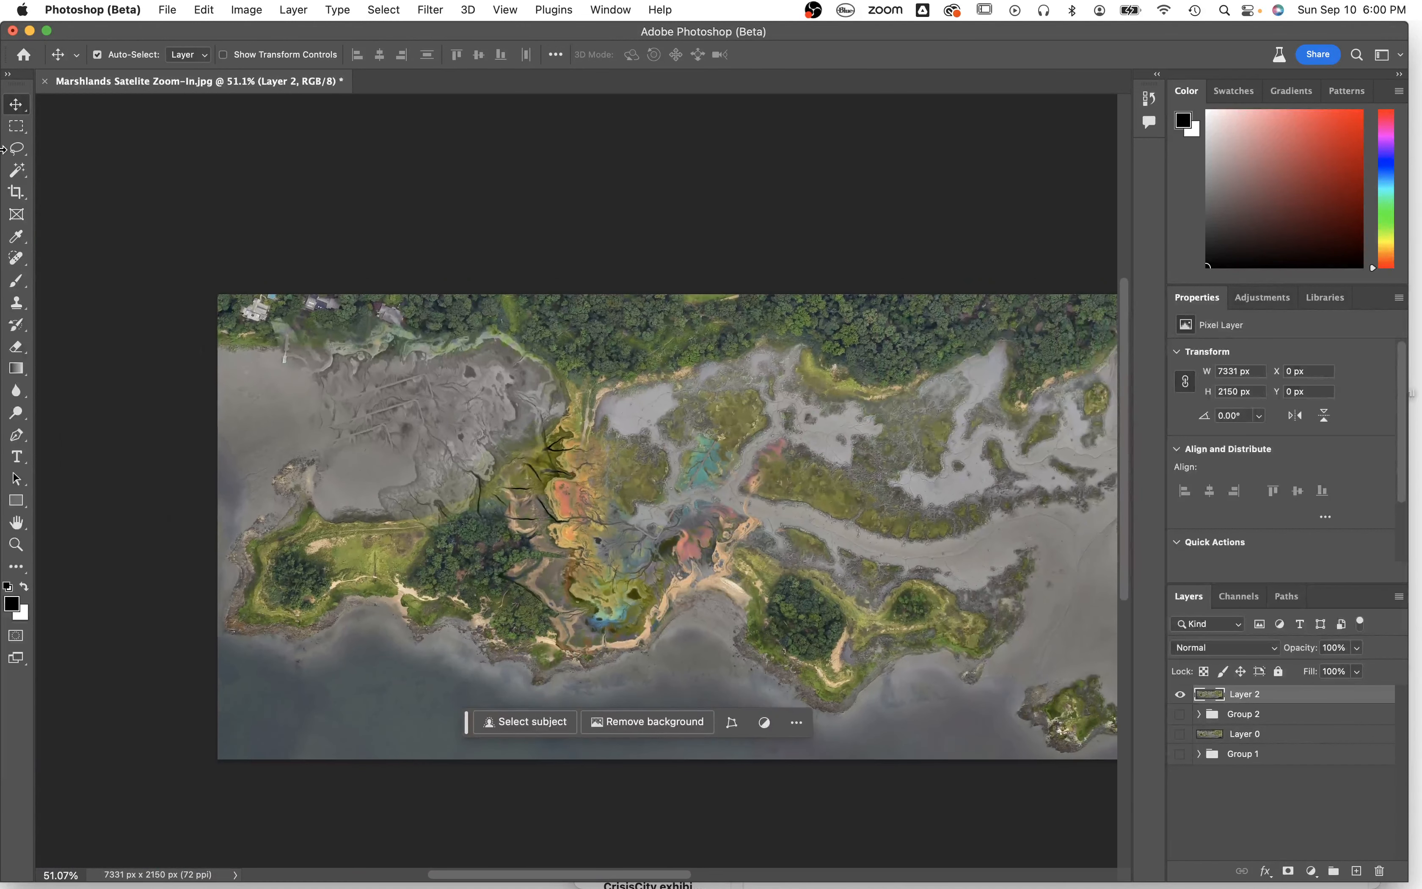
{"action": "left_click", "coordinate": [16, 151]}
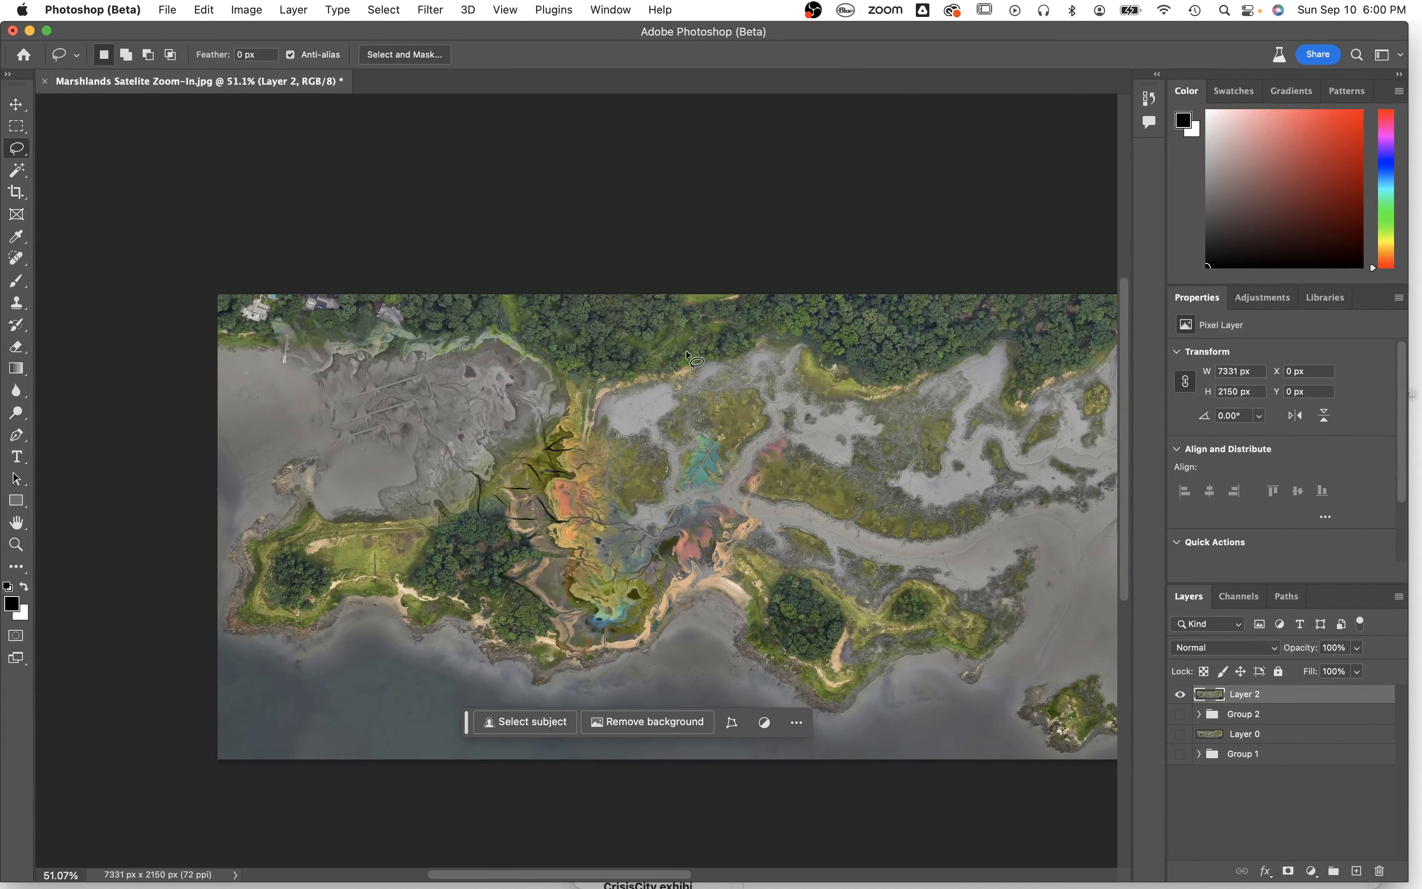
{"action": "left_click_drag", "start_coordinate": [699, 362], "coordinate": [622, 399]}
{"action": "mouse_move", "coordinate": [764, 355]}
{"action": "left_mouse_down"}
{"action": "mouse_move", "coordinate": [685, 381]}
{"action": "mouse_move", "coordinate": [778, 540]}
{"action": "mouse_move", "coordinate": [764, 586]}
{"action": "mouse_move", "coordinate": [732, 592]}
{"action": "mouse_move", "coordinate": [669, 667]}
{"action": "mouse_move", "coordinate": [549, 708]}
{"action": "mouse_move", "coordinate": [555, 724]}
{"action": "mouse_move", "coordinate": [432, 709]}
{"action": "mouse_move", "coordinate": [385, 632]}
{"action": "mouse_move", "coordinate": [351, 495]}
{"action": "mouse_move", "coordinate": [298, 473]}
{"action": "left_mouse_up"}
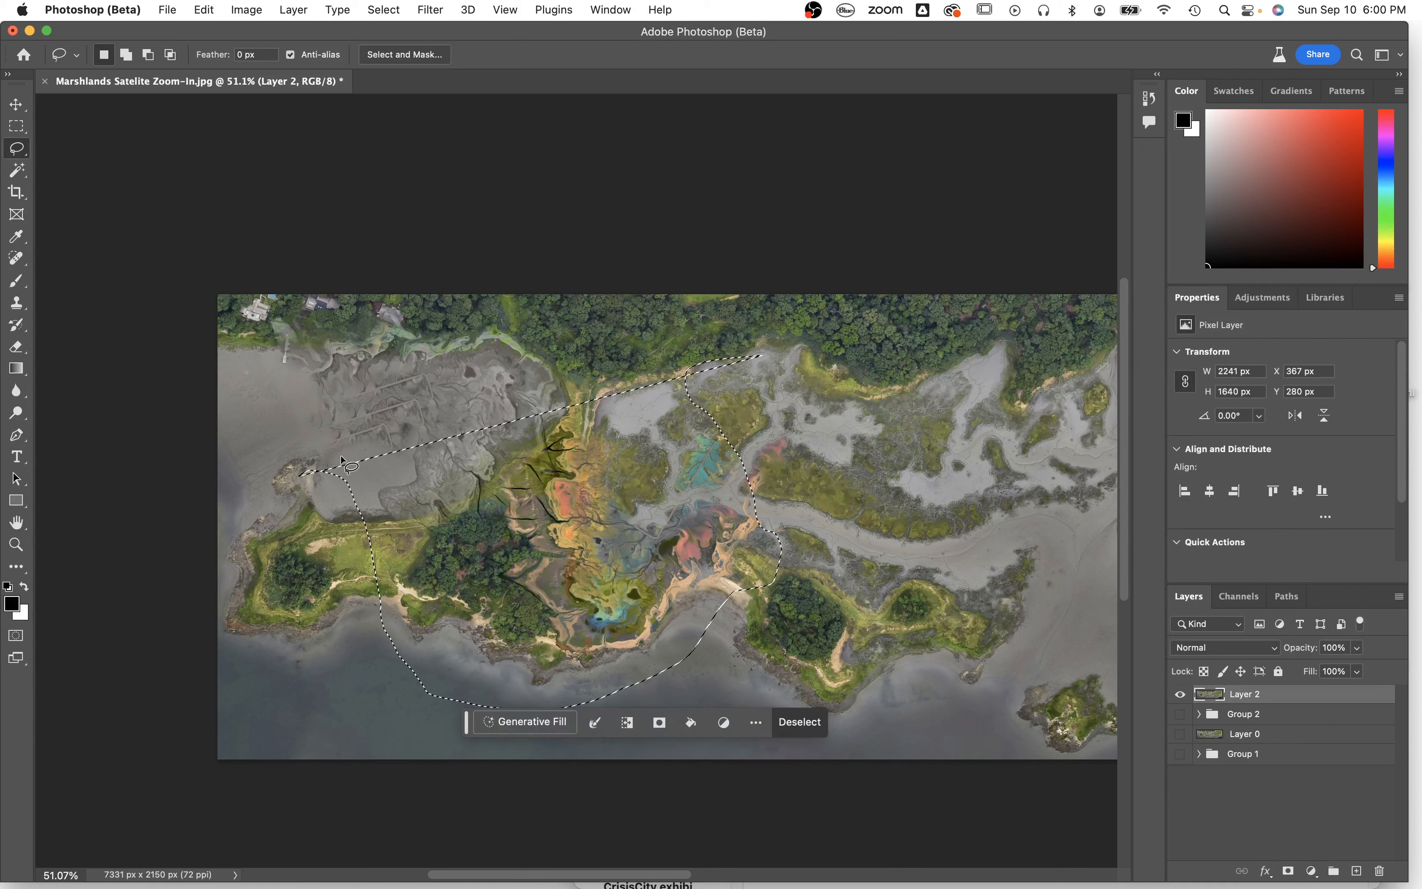
Redraw the Lasso selection to also cover the northwest forest and grey mudflat, and add a layer mask to Layer 2 from it.
{"action": "mouse_move", "coordinate": [310, 296]}
{"action": "left_mouse_down"}
{"action": "mouse_move", "coordinate": [220, 451]}
{"action": "mouse_move", "coordinate": [276, 524]}
{"action": "mouse_move", "coordinate": [344, 535]}
{"action": "mouse_move", "coordinate": [409, 645]}
{"action": "mouse_move", "coordinate": [573, 725]}
{"action": "mouse_move", "coordinate": [778, 596]}
{"action": "mouse_move", "coordinate": [806, 514]}
{"action": "mouse_move", "coordinate": [779, 417]}
{"action": "mouse_move", "coordinate": [634, 377]}
{"action": "mouse_move", "coordinate": [533, 264]}
{"action": "mouse_move", "coordinate": [281, 248]}
{"action": "mouse_move", "coordinate": [232, 260]}
{"action": "mouse_move", "coordinate": [192, 312]}
{"action": "mouse_move", "coordinate": [190, 354]}
{"action": "mouse_move", "coordinate": [236, 396]}
{"action": "left_mouse_up"}
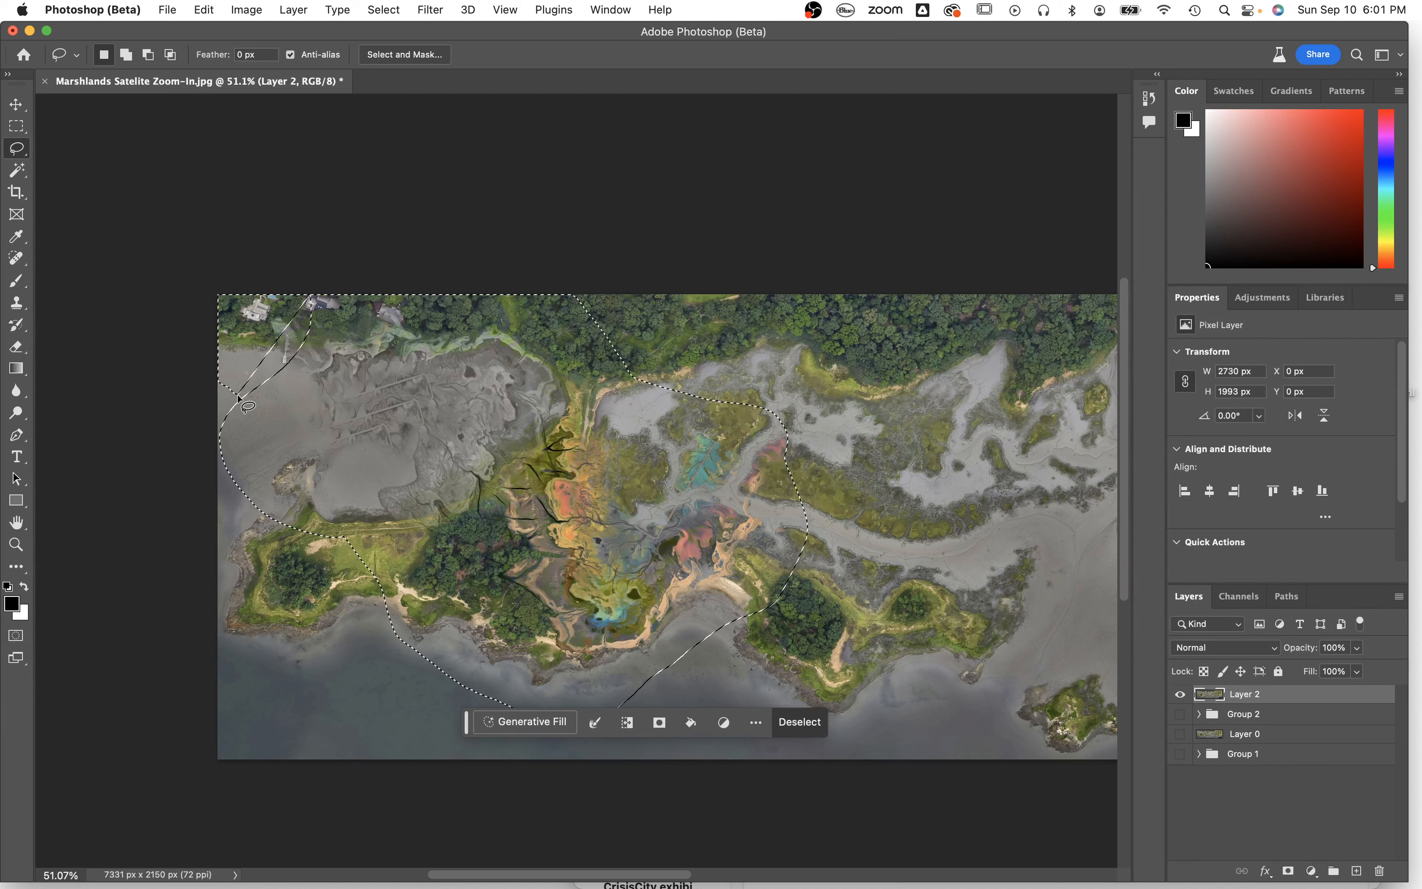
{"action": "mouse_move", "coordinate": [258, 338]}
{"action": "left_mouse_down"}
{"action": "mouse_move", "coordinate": [221, 388]}
{"action": "mouse_move", "coordinate": [247, 436]}
{"action": "mouse_move", "coordinate": [337, 370]}
{"action": "left_mouse_up"}
{"action": "left_click", "coordinate": [204, 10]}
{"action": "mouse_move", "coordinate": [379, 9]}
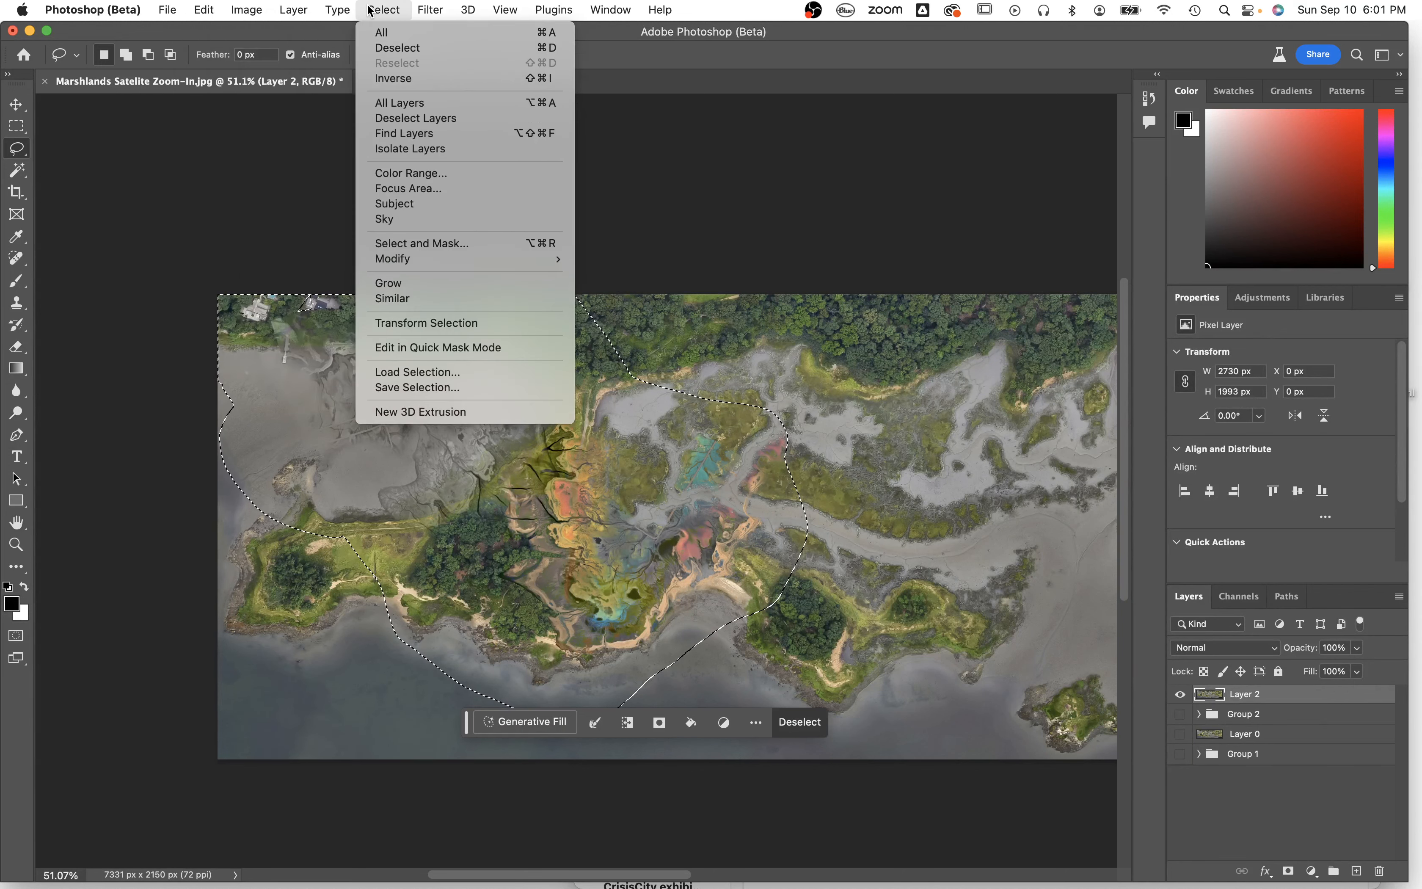
{"action": "left_click", "coordinate": [393, 79]}
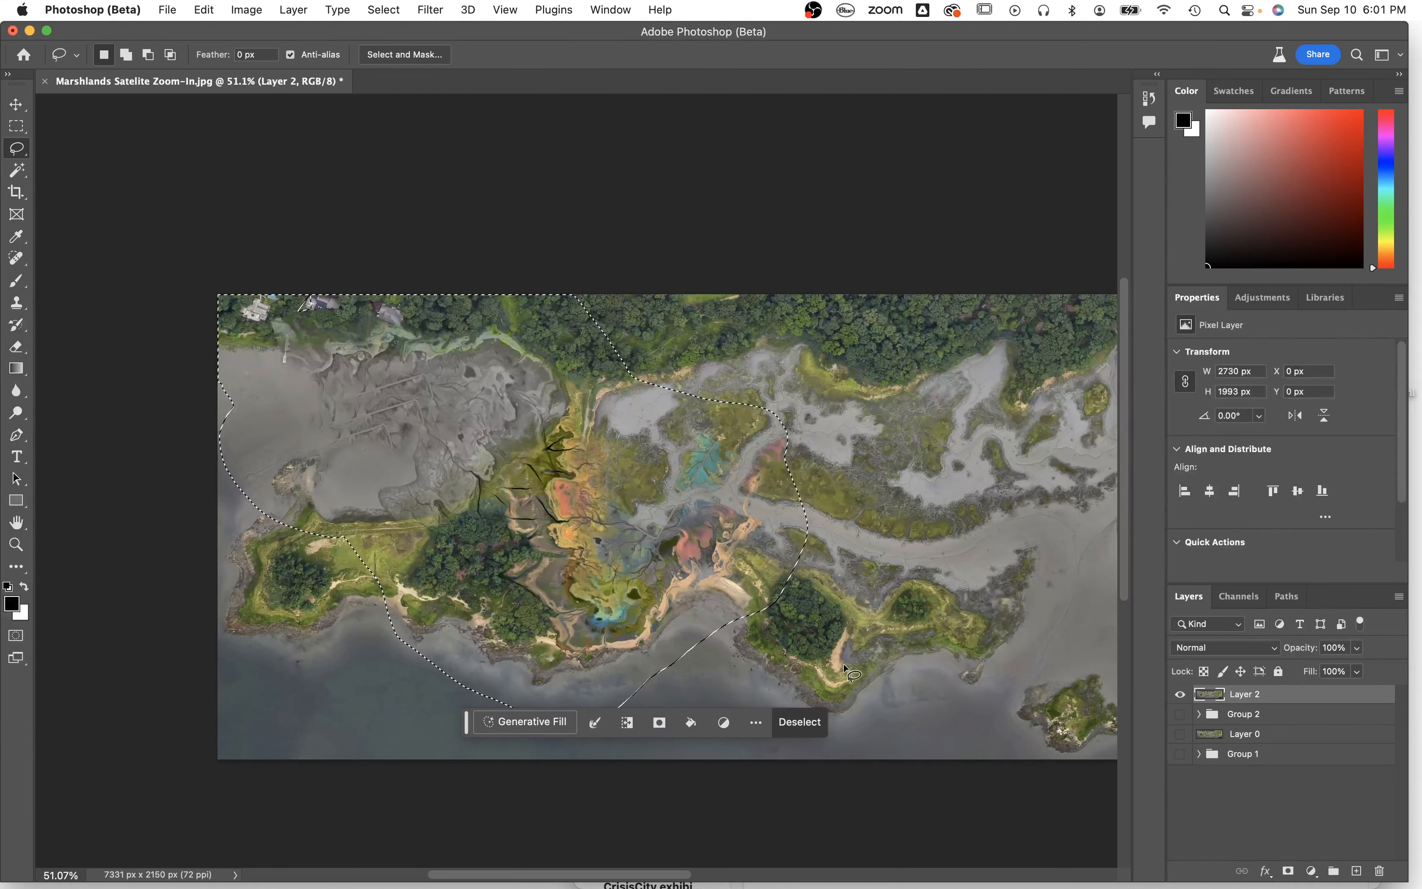
{"action": "left_click", "coordinate": [1289, 870]}
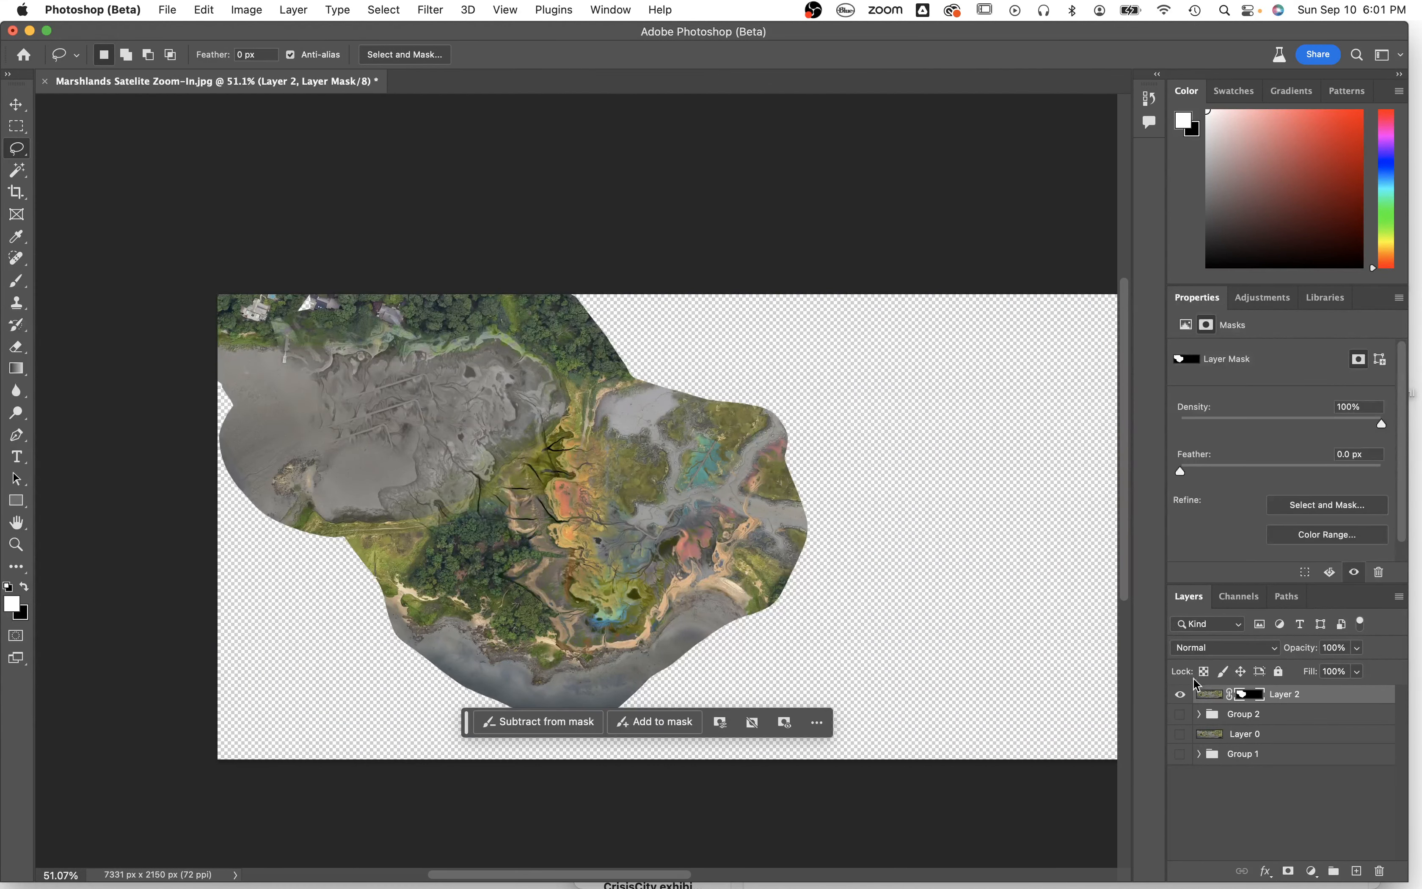
Clear freehand Lasso areas along the mudflat's west edge from Layer 2's mask, removing the leftover sliver too.
{"action": "scroll", "coordinate": [424, 536], "scroll_direction": "up", "scroll_amount": 3}
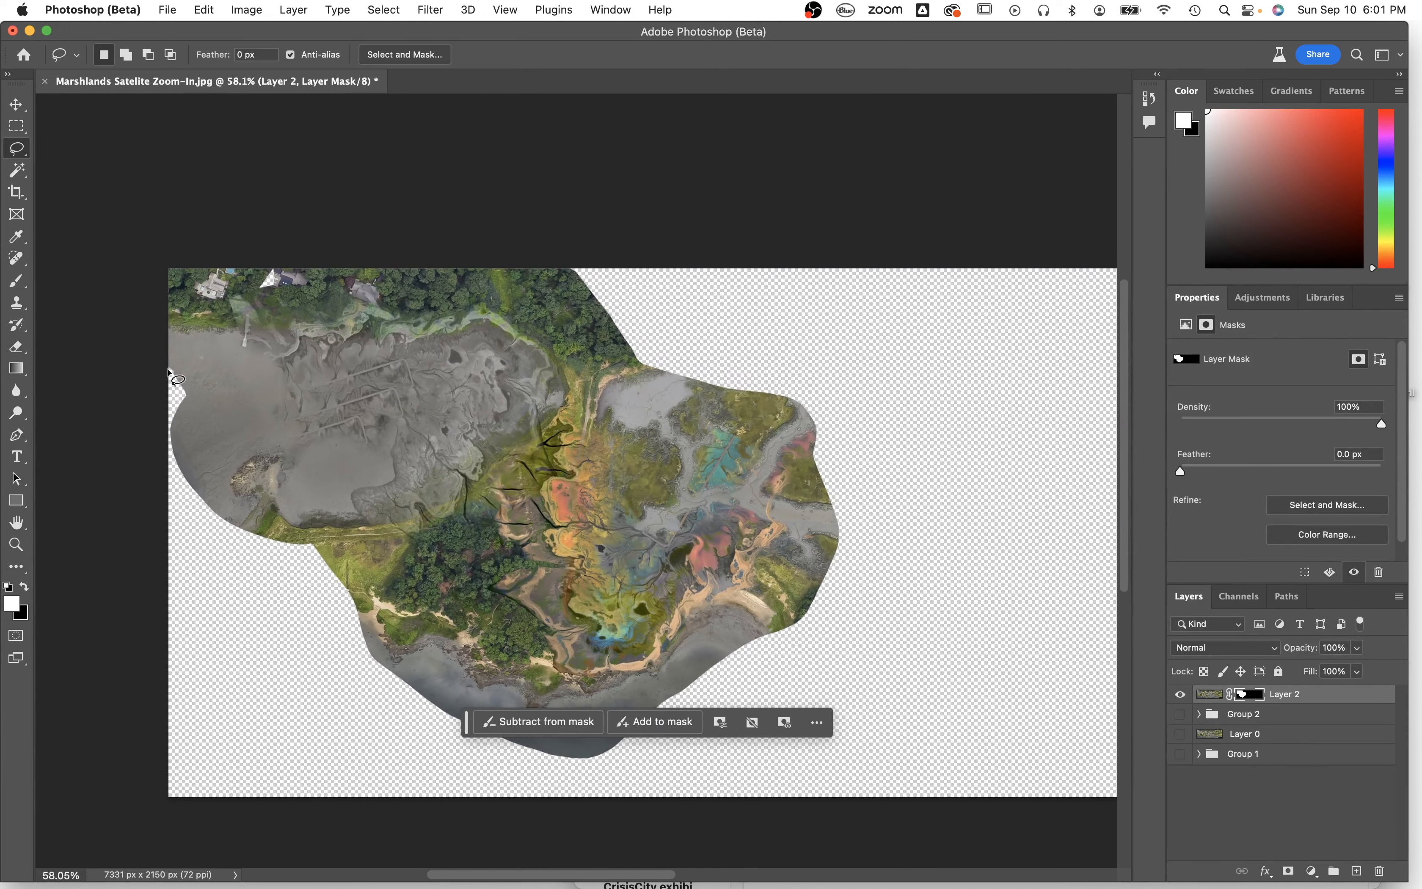
{"action": "mouse_move", "coordinate": [169, 346]}
{"action": "left_mouse_down"}
{"action": "mouse_move", "coordinate": [202, 352]}
{"action": "mouse_move", "coordinate": [251, 368]}
{"action": "mouse_move", "coordinate": [270, 455]}
{"action": "mouse_move", "coordinate": [234, 490]}
{"action": "mouse_move", "coordinate": [223, 567]}
{"action": "left_mouse_up"}
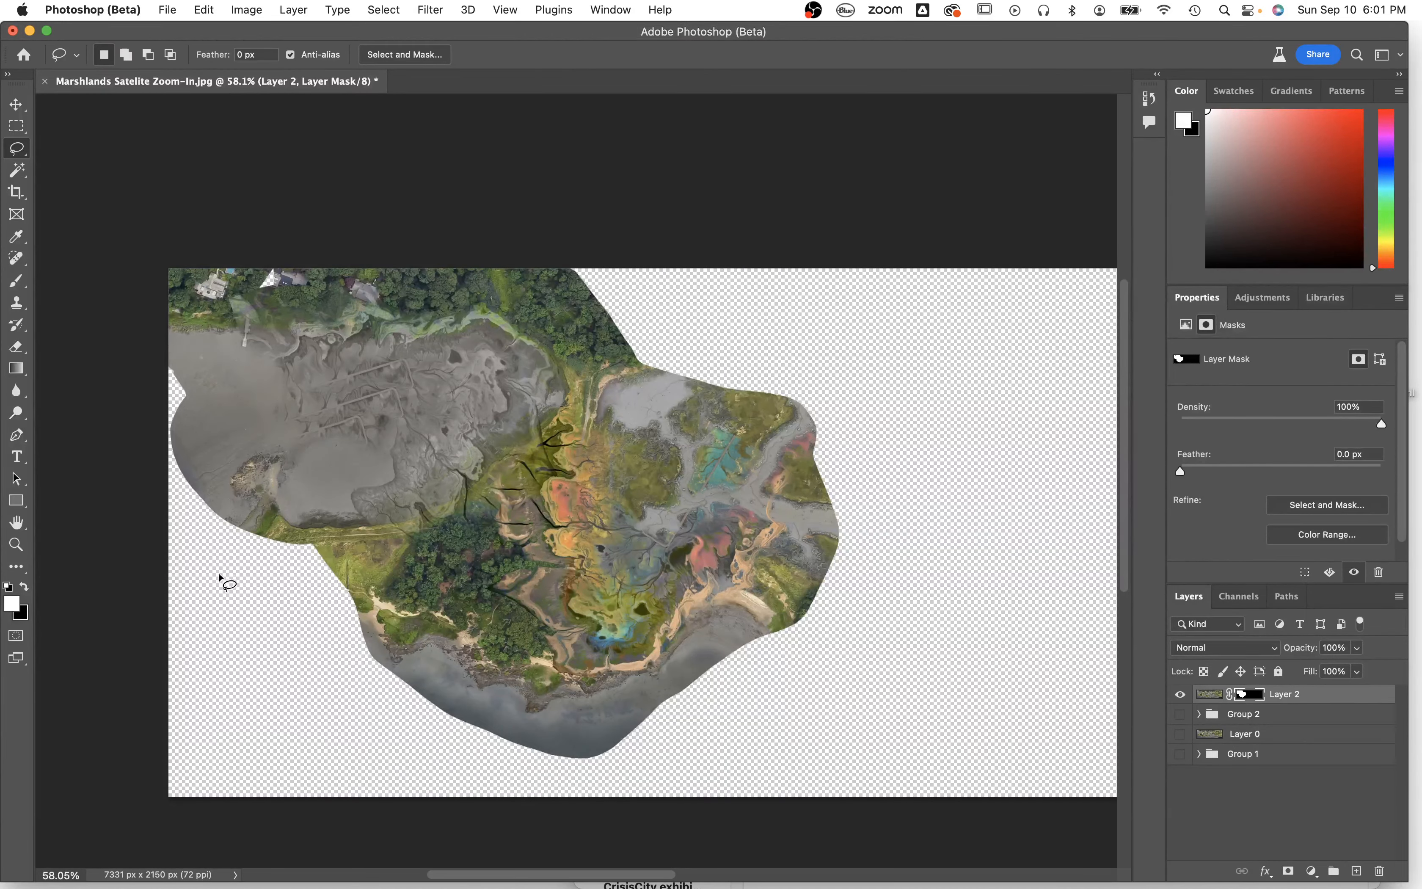
{"action": "key", "text": "Delete"}
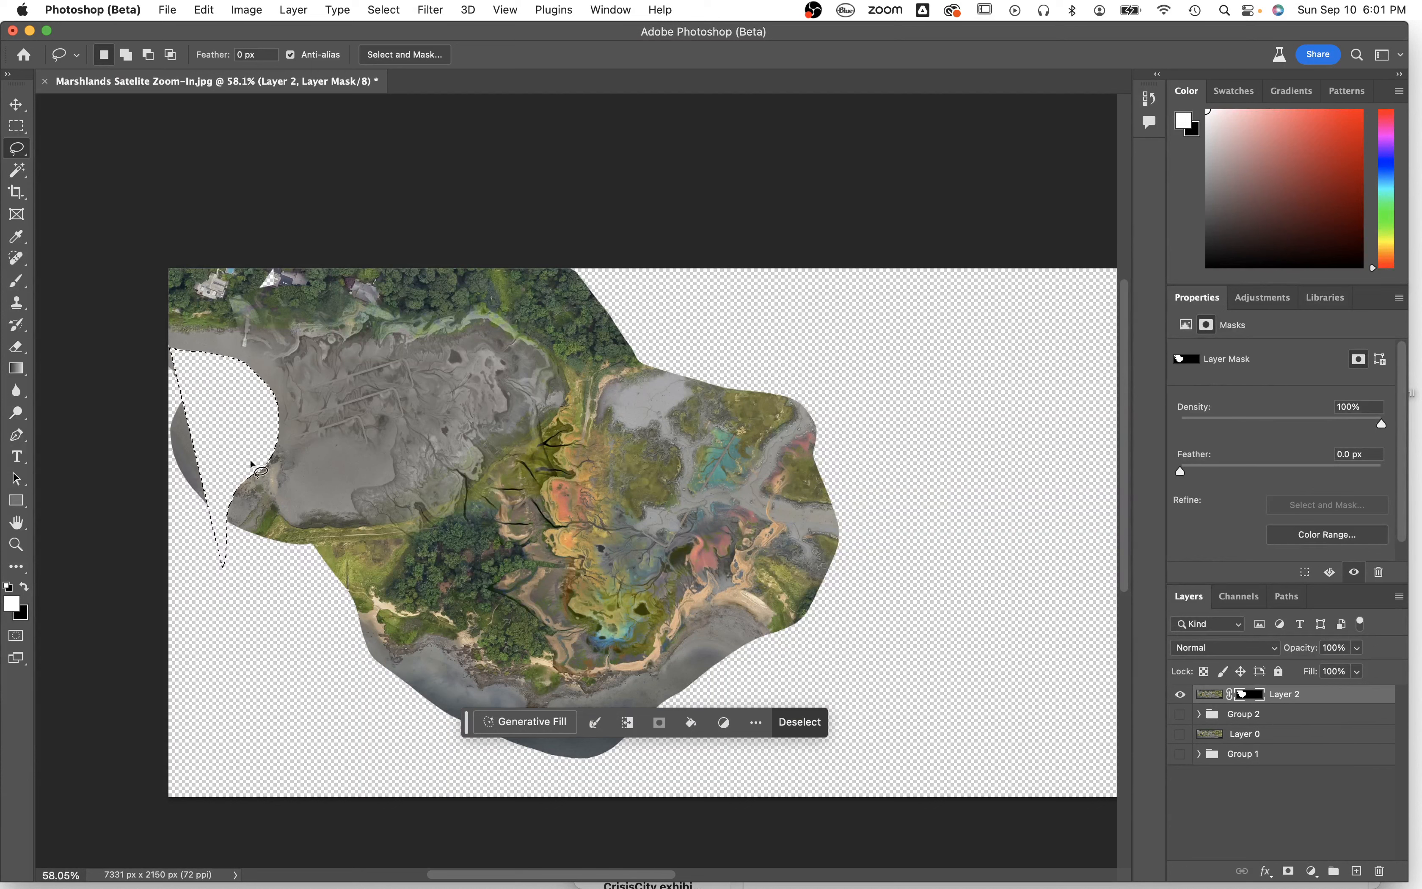
{"action": "mouse_move", "coordinate": [143, 355]}
{"action": "left_mouse_down"}
{"action": "mouse_move", "coordinate": [190, 367]}
{"action": "mouse_move", "coordinate": [188, 510]}
{"action": "mouse_move", "coordinate": [156, 644]}
{"action": "left_mouse_up"}
{"action": "key", "text": "Delete"}
{"action": "mouse_move", "coordinate": [153, 397]}
{"action": "left_mouse_down"}
{"action": "mouse_move", "coordinate": [218, 432]}
{"action": "mouse_move", "coordinate": [230, 485]}
{"action": "mouse_move", "coordinate": [195, 590]}
{"action": "left_mouse_up"}
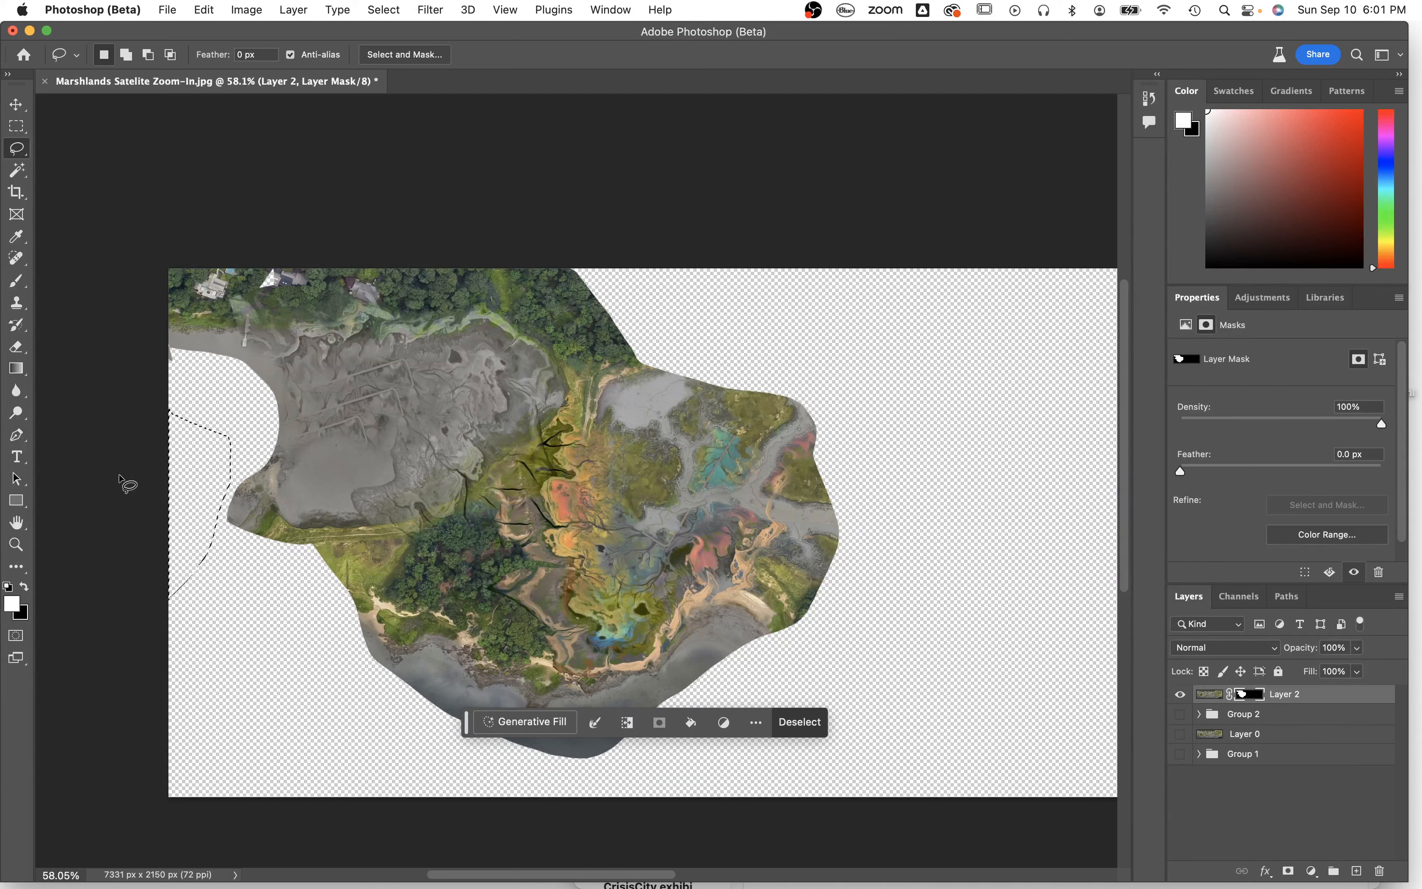
{"action": "key", "text": "Delete"}
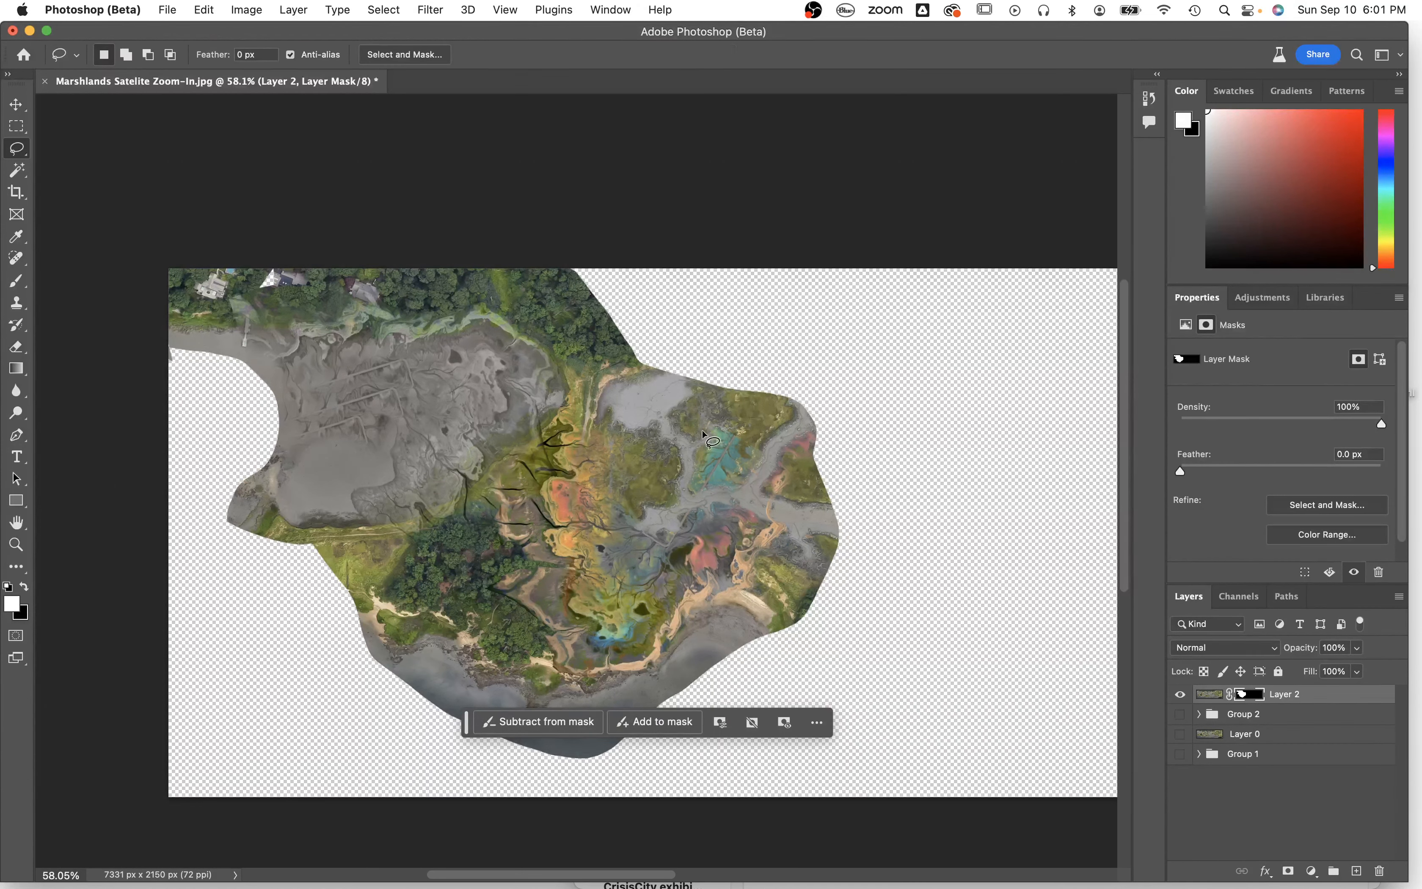
Draw a freehand Lasso selection around the dark branching lines between the grey mudflat and the orange soil.
{"action": "key", "text": "m"}
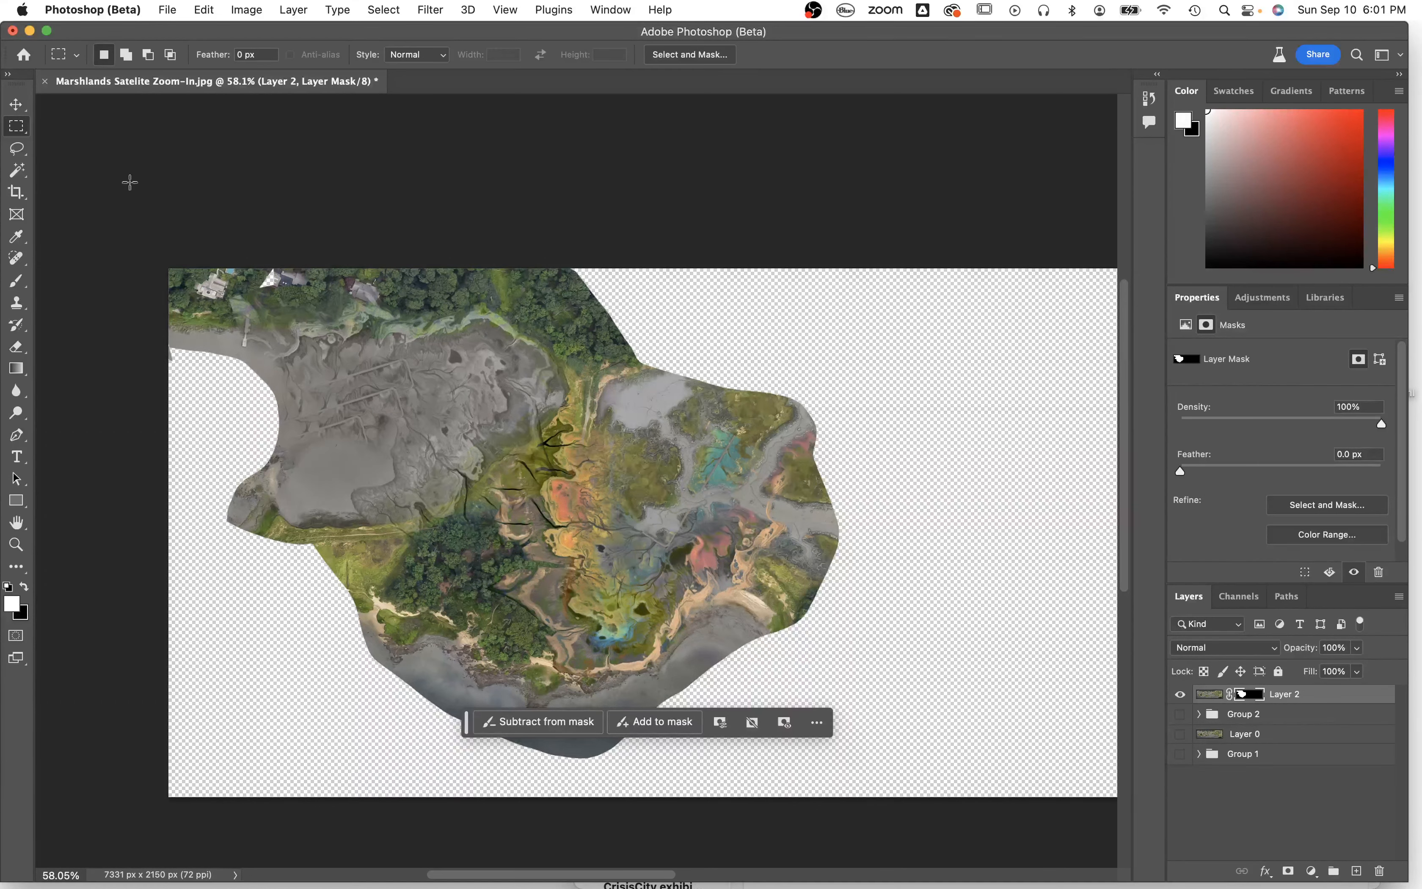
{"action": "left_click", "coordinate": [17, 148]}
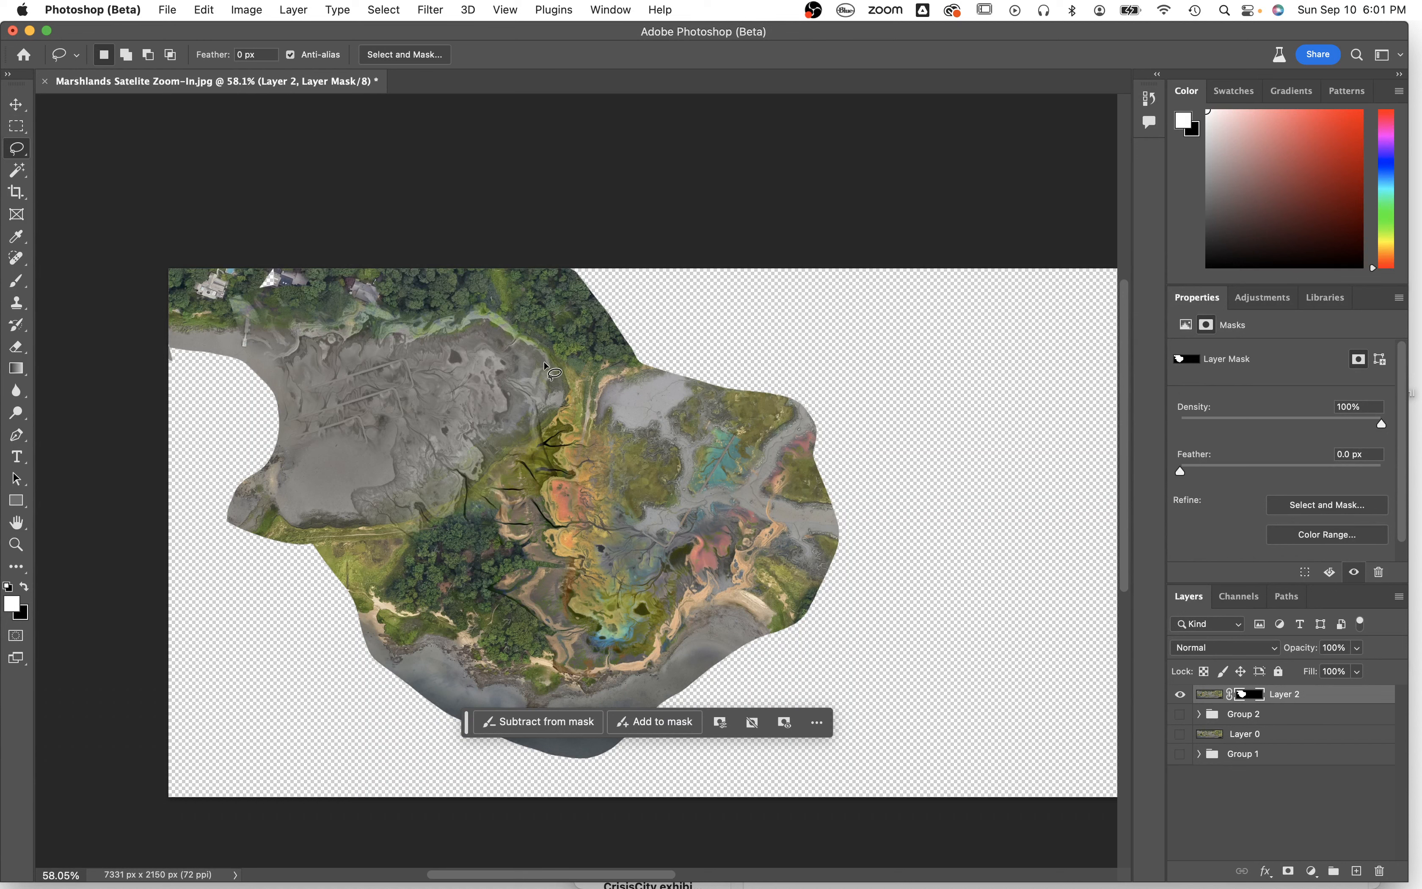
{"action": "mouse_move", "coordinate": [534, 379]}
{"action": "left_mouse_down"}
{"action": "mouse_move", "coordinate": [522, 423]}
{"action": "mouse_move", "coordinate": [449, 485]}
{"action": "mouse_move", "coordinate": [474, 524]}
{"action": "mouse_move", "coordinate": [555, 552]}
{"action": "mouse_move", "coordinate": [565, 536]}
{"action": "mouse_move", "coordinate": [548, 490]}
{"action": "mouse_move", "coordinate": [570, 447]}
{"action": "mouse_move", "coordinate": [529, 407]}
{"action": "left_mouse_up"}
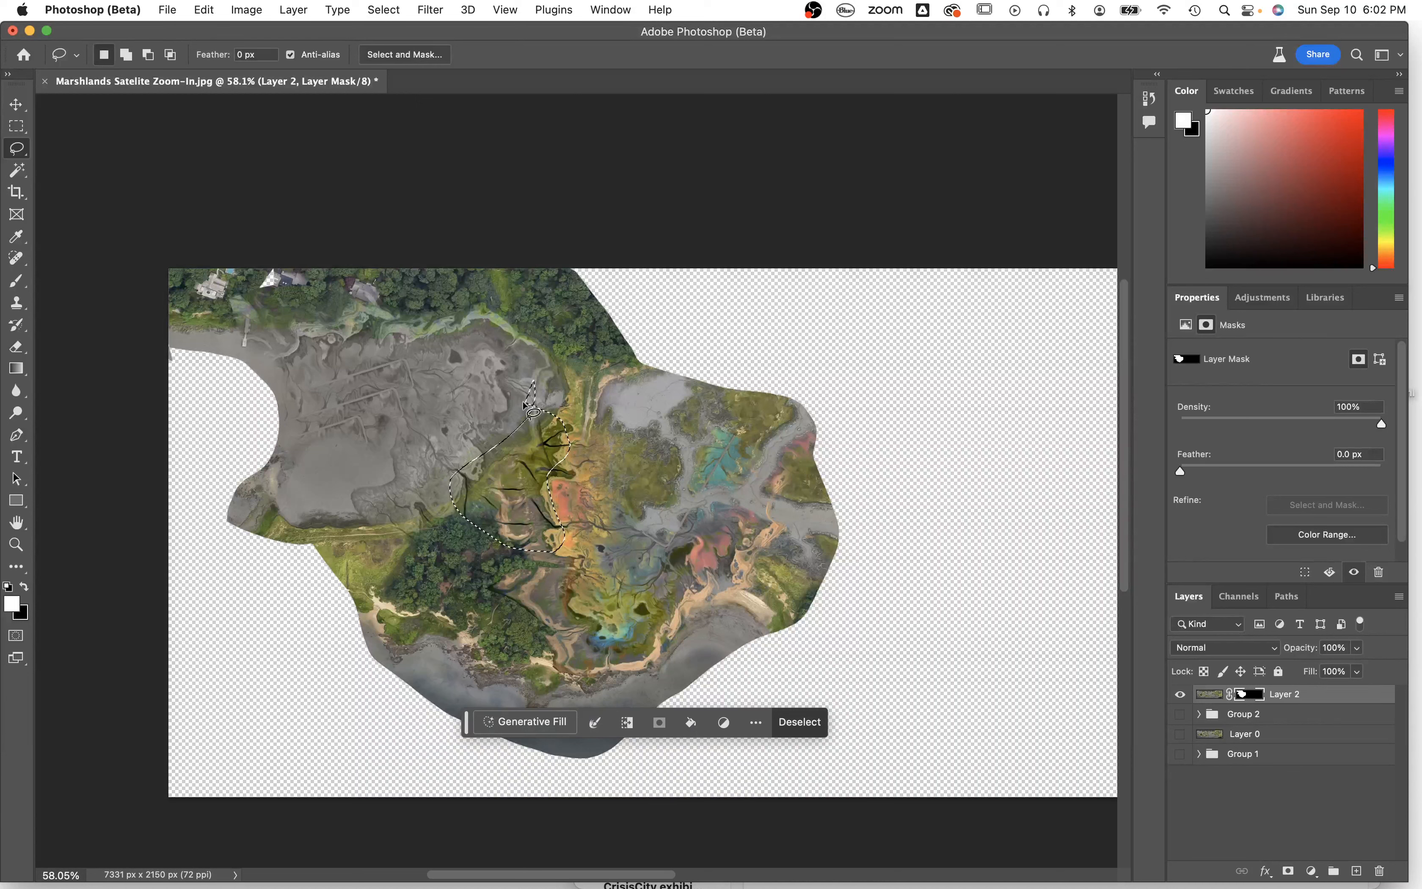
Run Generative Fill on the selection with the prompt "merge black organic lines" and choose the third variation.
{"action": "left_click", "coordinate": [525, 722]}
{"action": "type", "text": "merge black organic lines"}
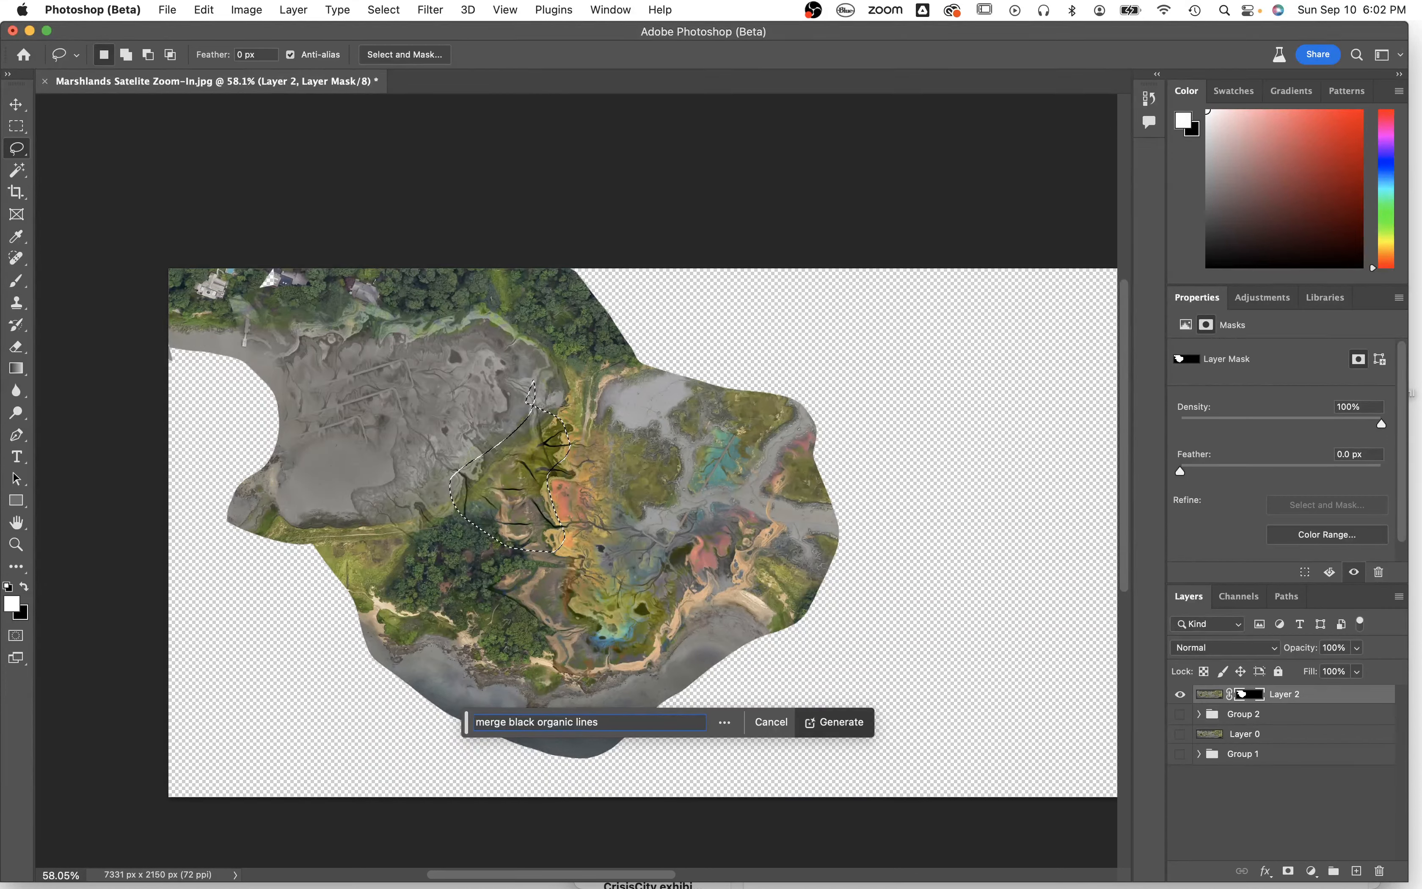
{"action": "left_click", "coordinate": [827, 723]}
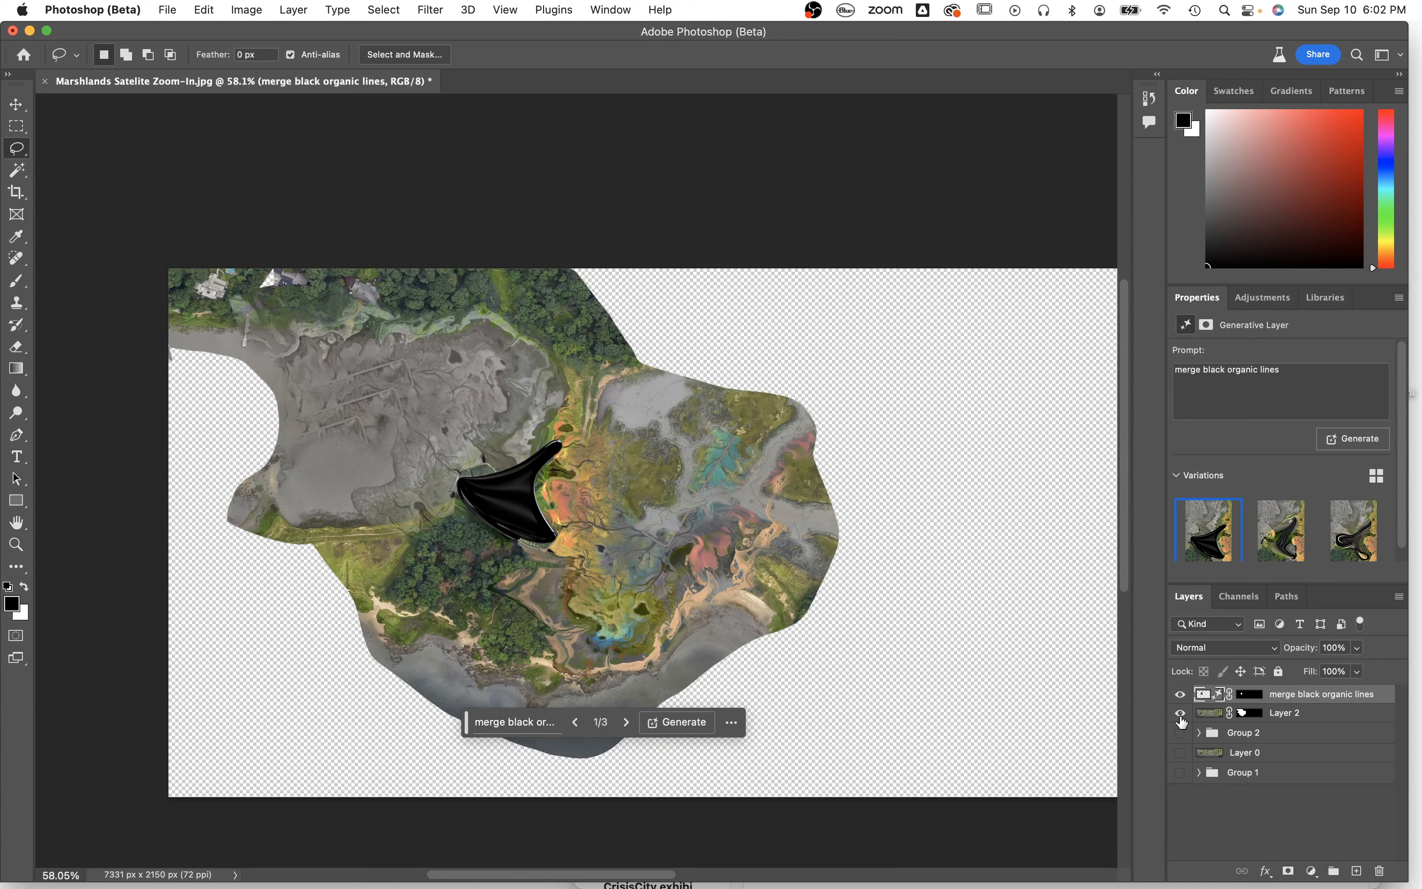
{"action": "left_click", "coordinate": [1281, 532]}
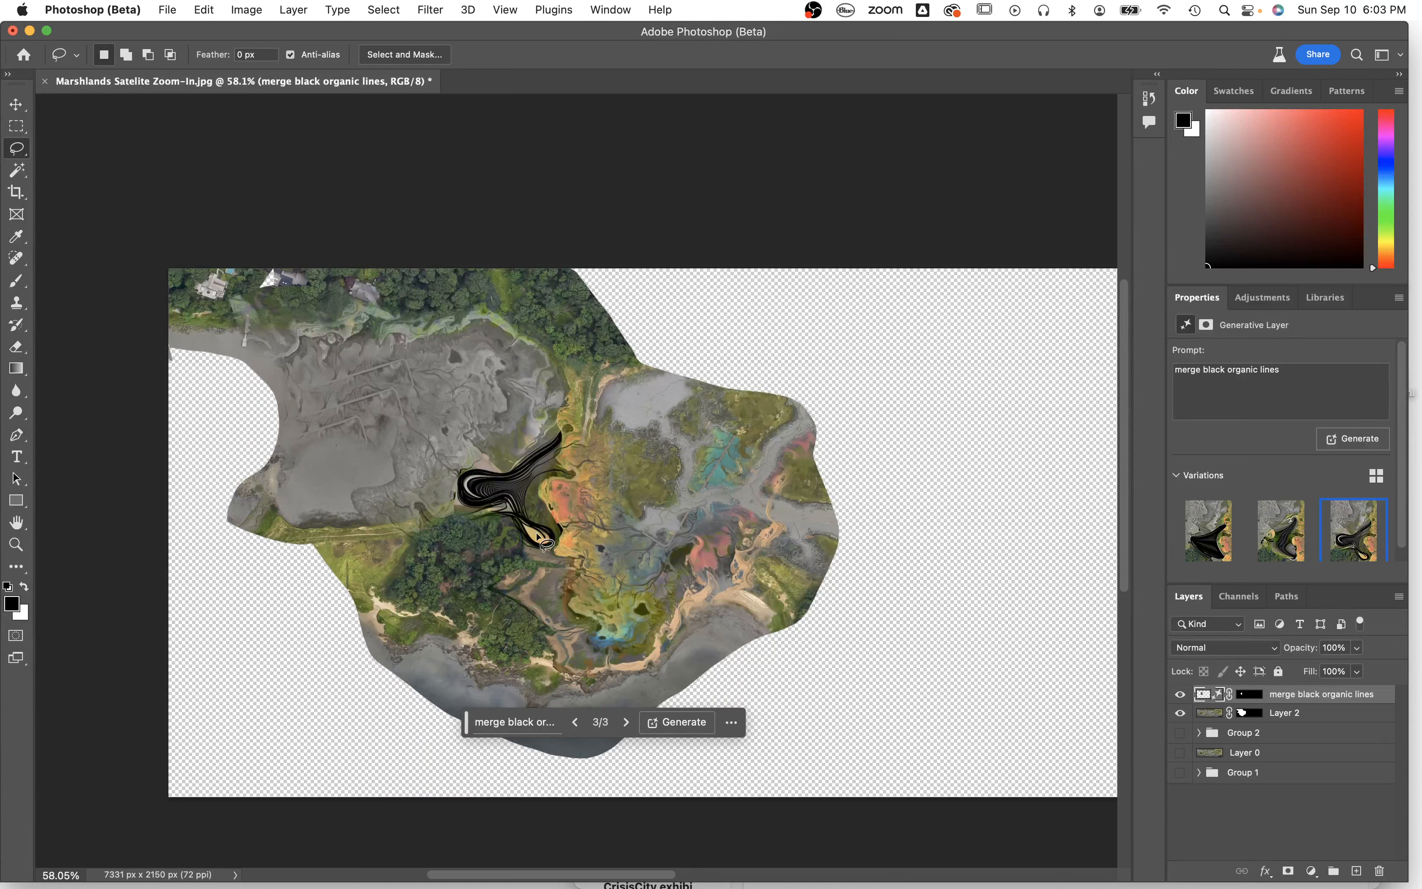
Trim the west end of the generated black shape on its layer mask with an 80 px Hard Round eraser, undoing the excess erasing.
{"action": "key", "text": "e"}
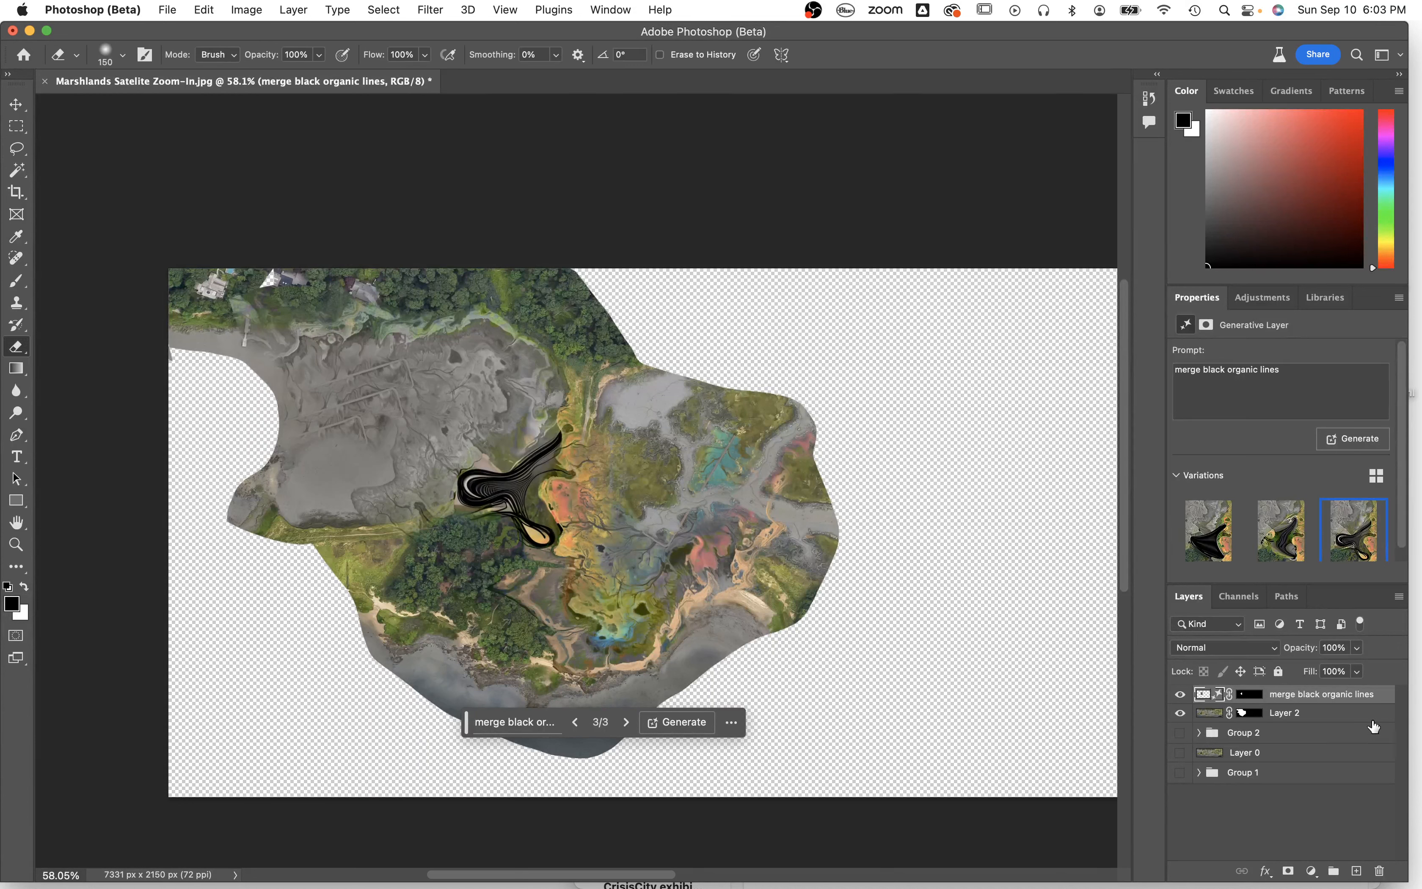
{"action": "left_click", "coordinate": [1246, 700]}
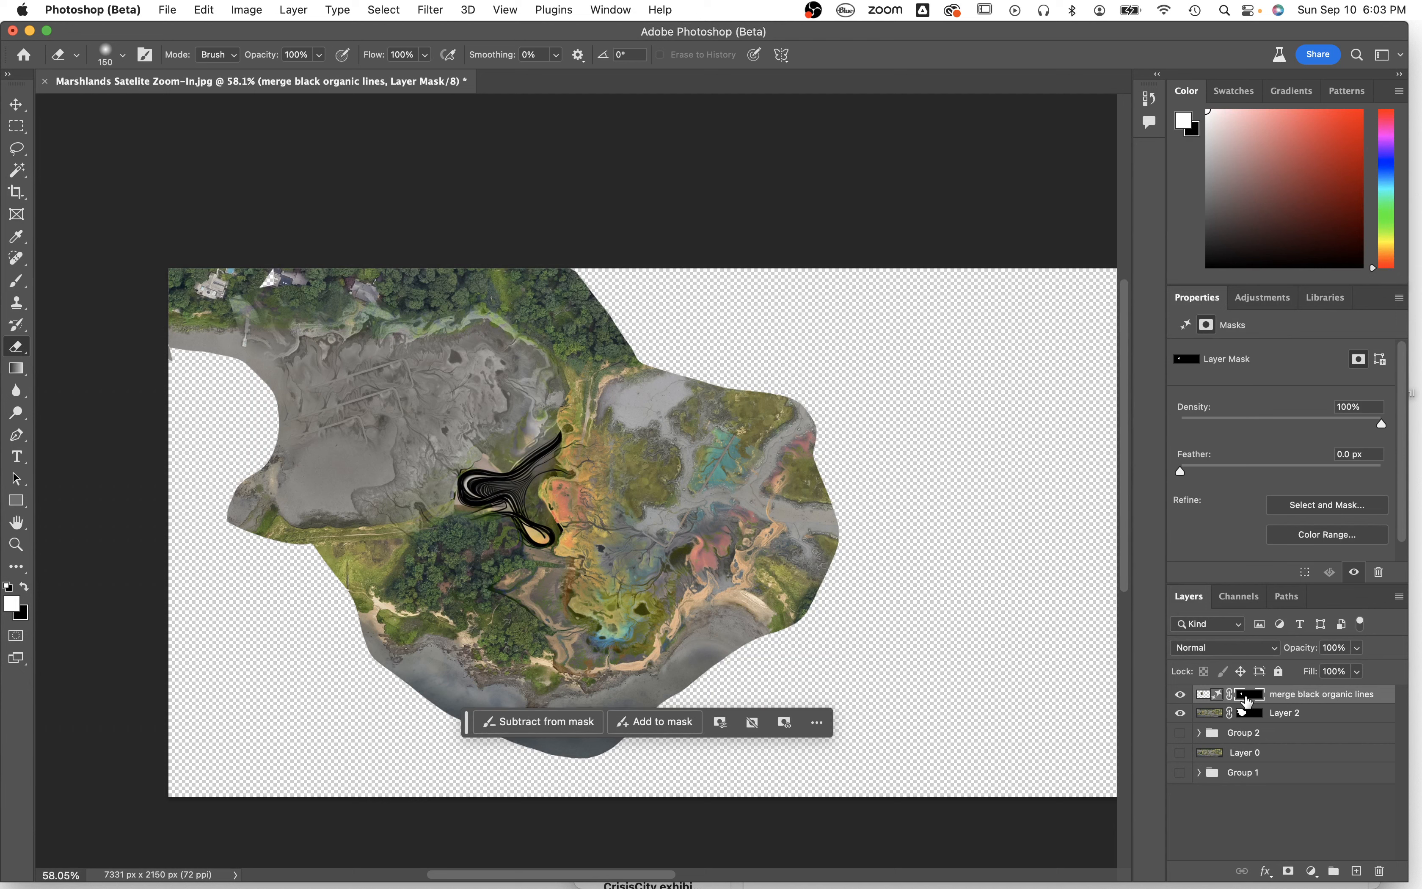
{"action": "key", "text": "bracketleft"}
{"action": "key", "text": "bracketleft"}
{"action": "key", "text": "bracketleft"}
{"action": "key", "text": "bracketleft"}
{"action": "right_click", "coordinate": [484, 449]}
{"action": "left_click", "coordinate": [600, 697]}
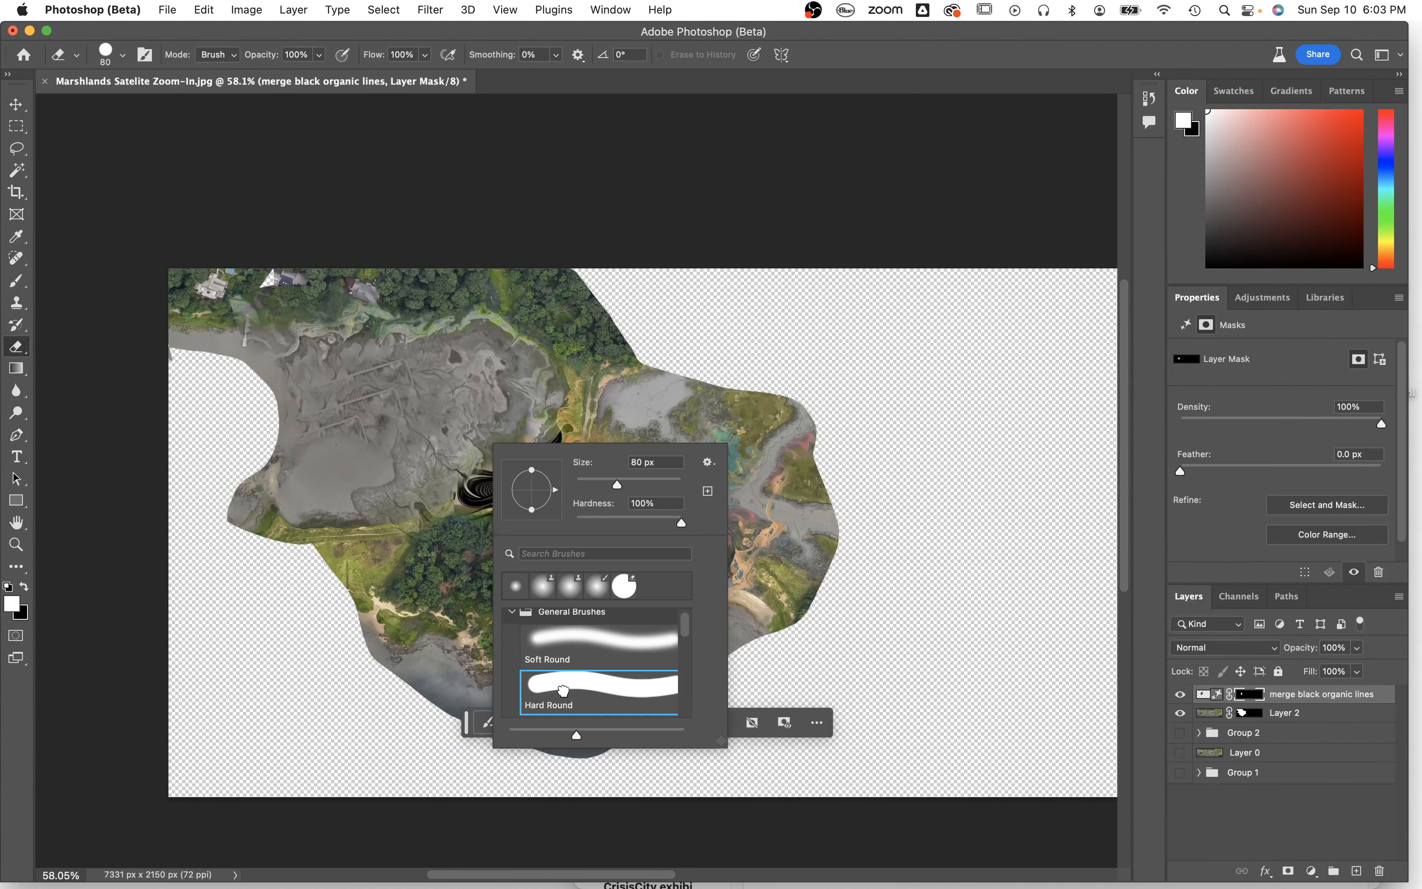
{"action": "key", "text": "Return"}
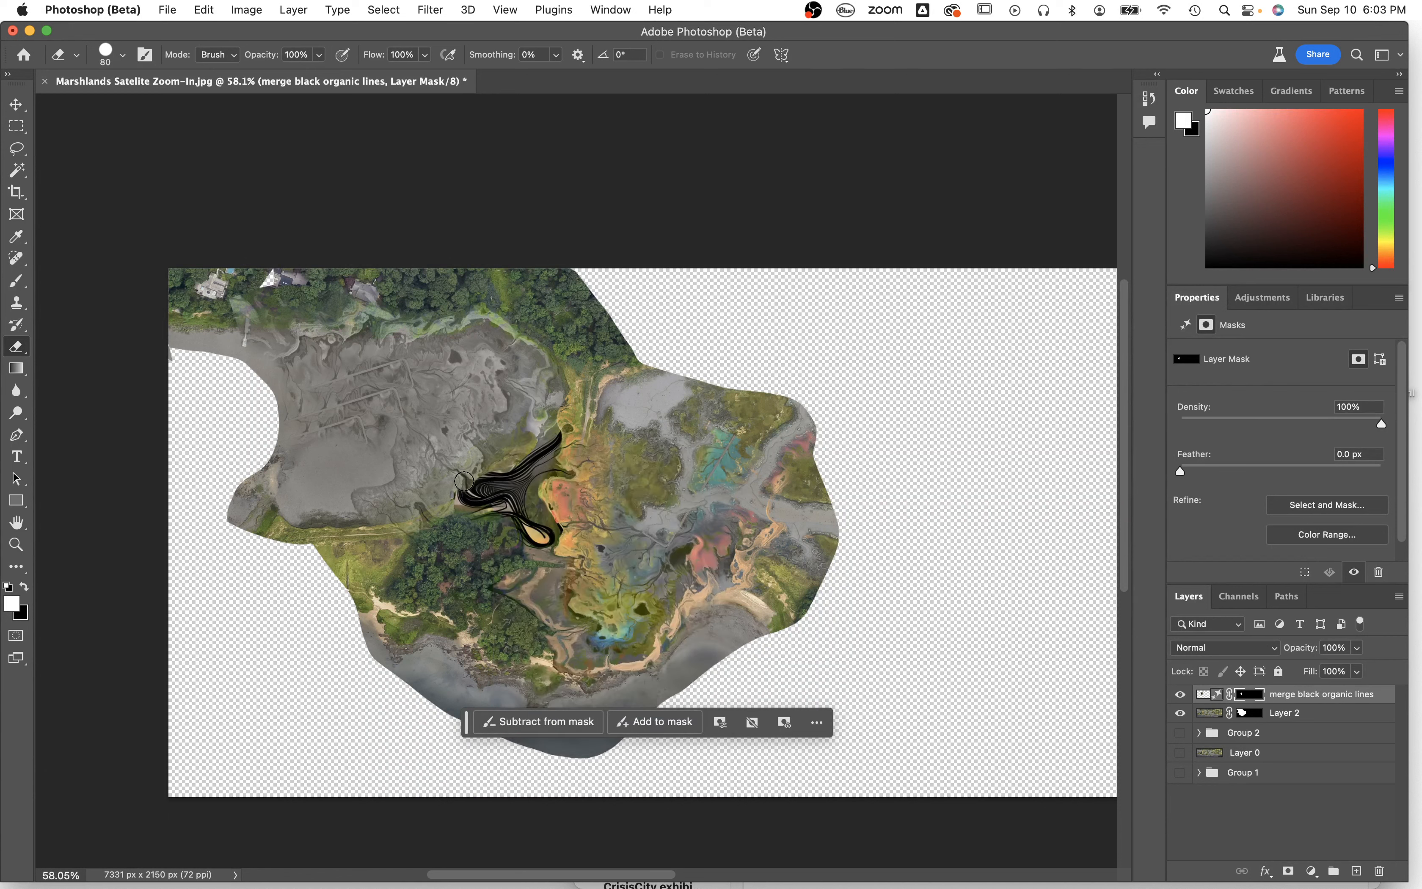
{"action": "mouse_move", "coordinate": [463, 480]}
{"action": "left_mouse_down"}
{"action": "mouse_move", "coordinate": [492, 510]}
{"action": "mouse_move", "coordinate": [439, 505]}
{"action": "left_mouse_up"}
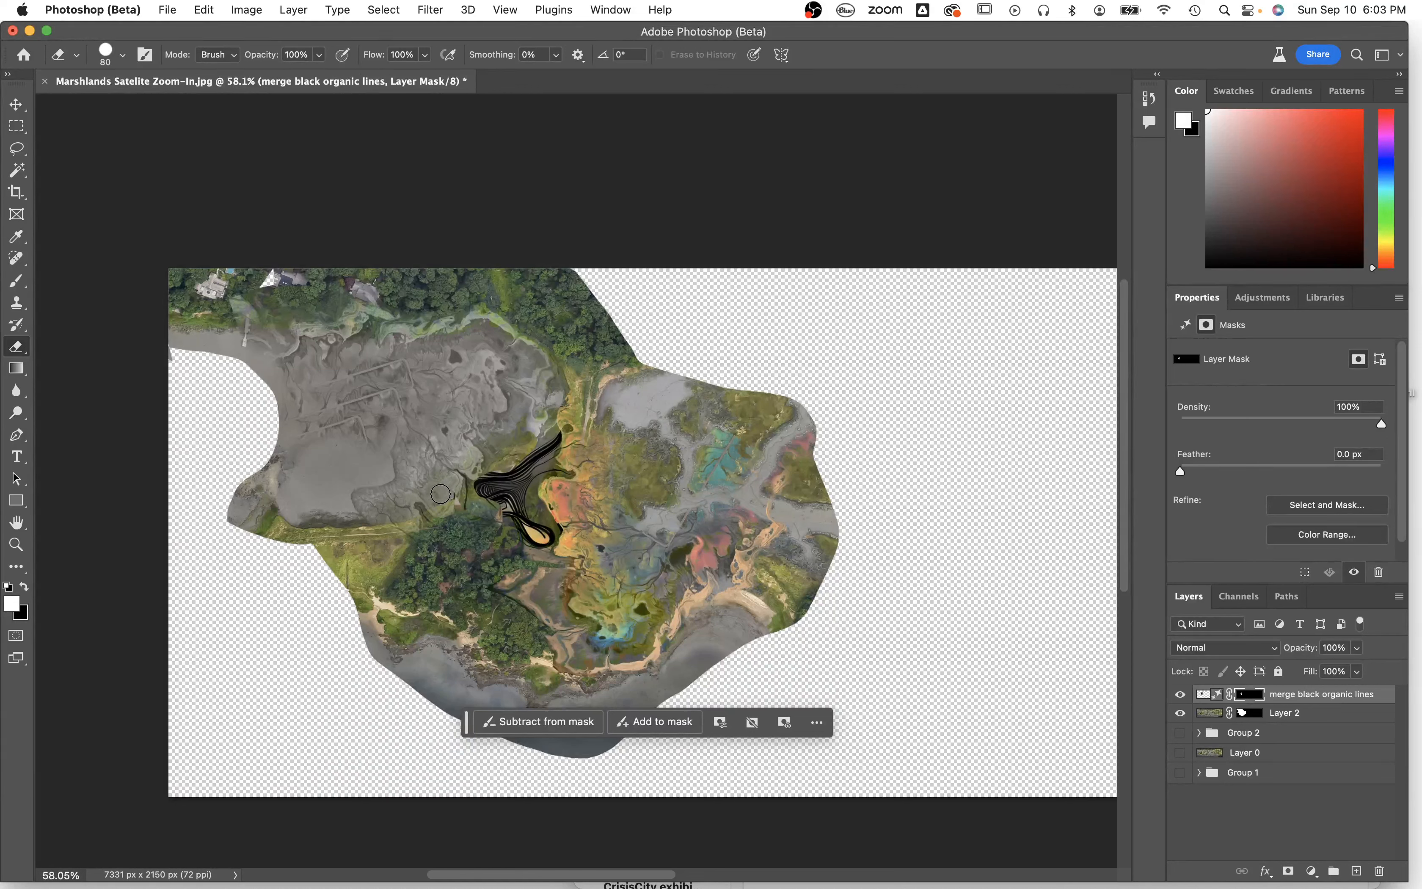
{"action": "key", "text": "super+z"}
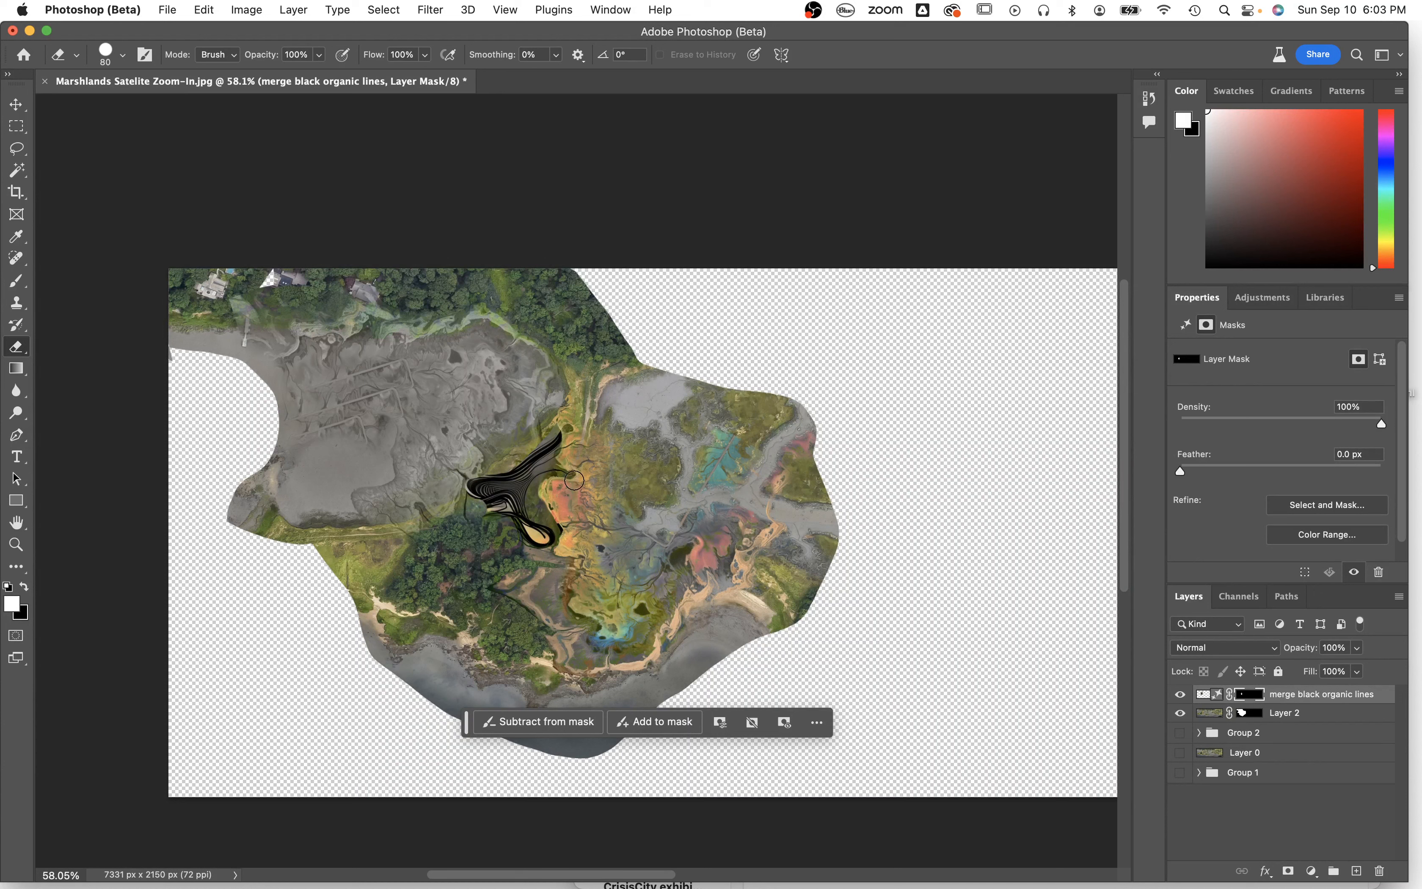
Try selecting several bands of the generated black shape with the Magic Wand, and drop the selection.
{"action": "key", "text": "w"}
{"action": "left_click", "coordinate": [553, 467]}
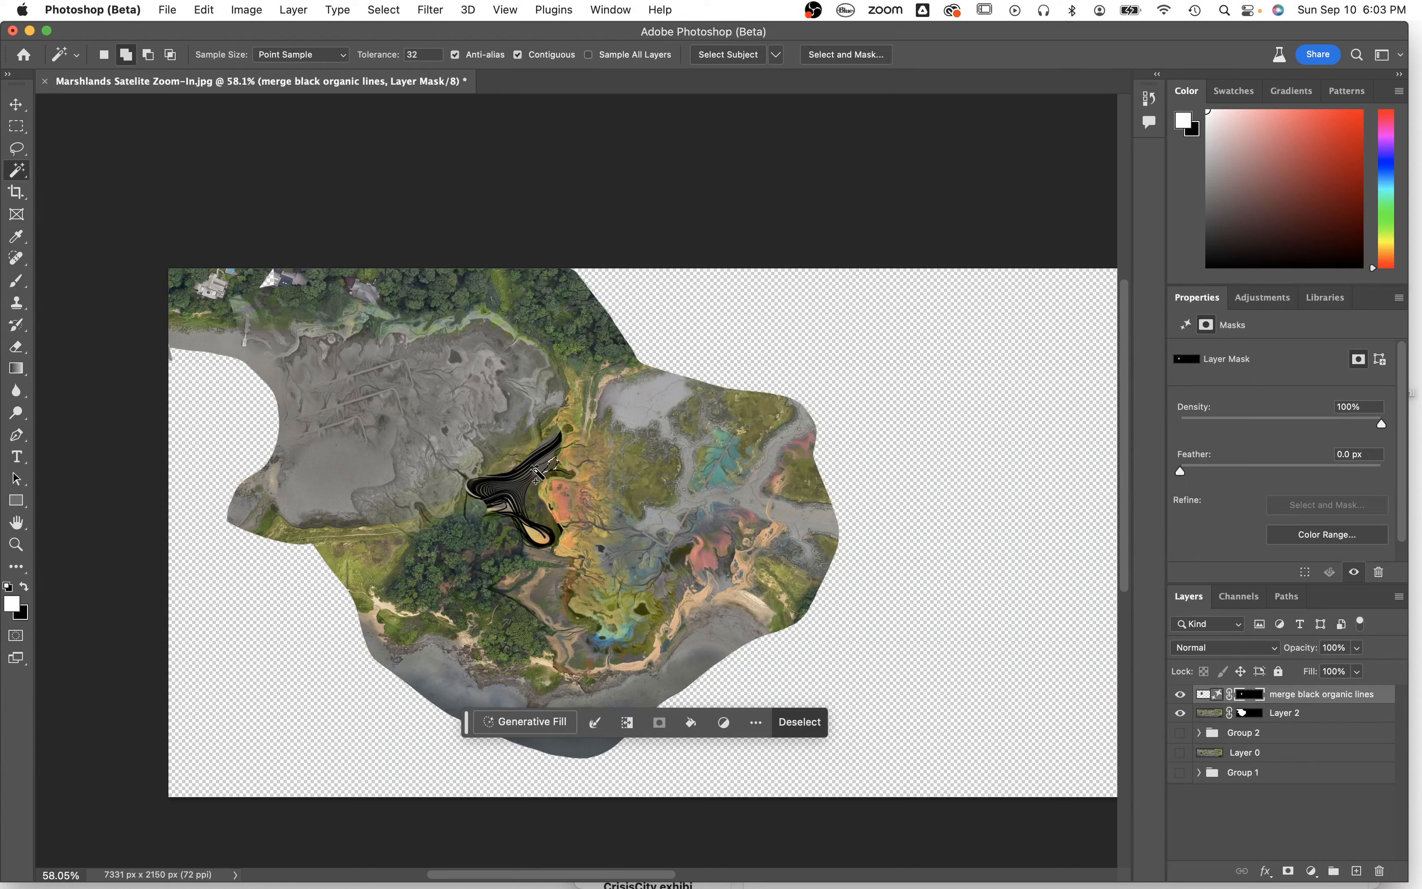
{"action": "left_click", "coordinate": [546, 468], "text": "shift"}
{"action": "left_click", "coordinate": [544, 461], "text": "shift"}
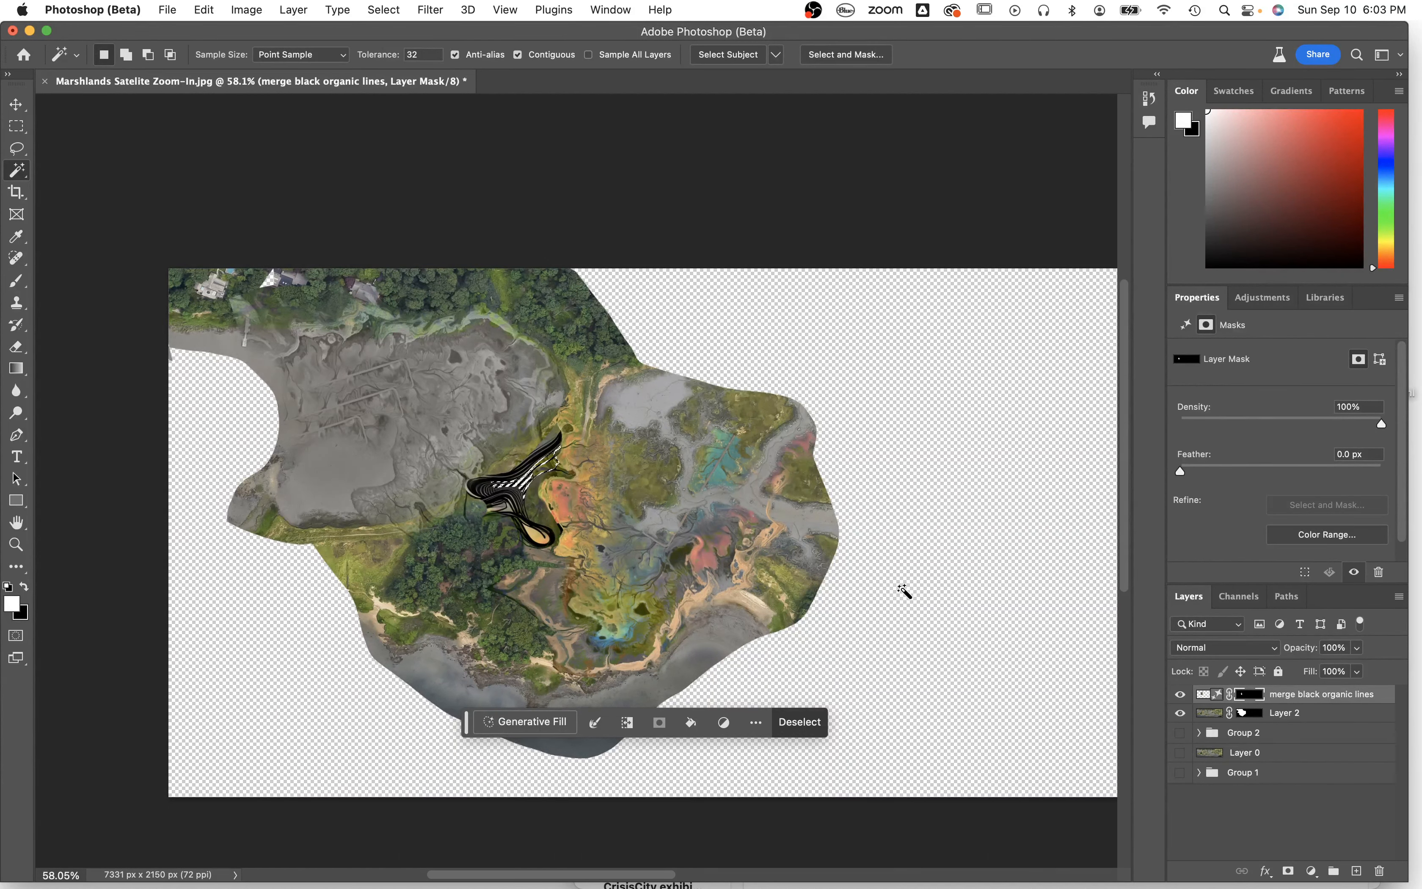
{"action": "key", "text": "m"}
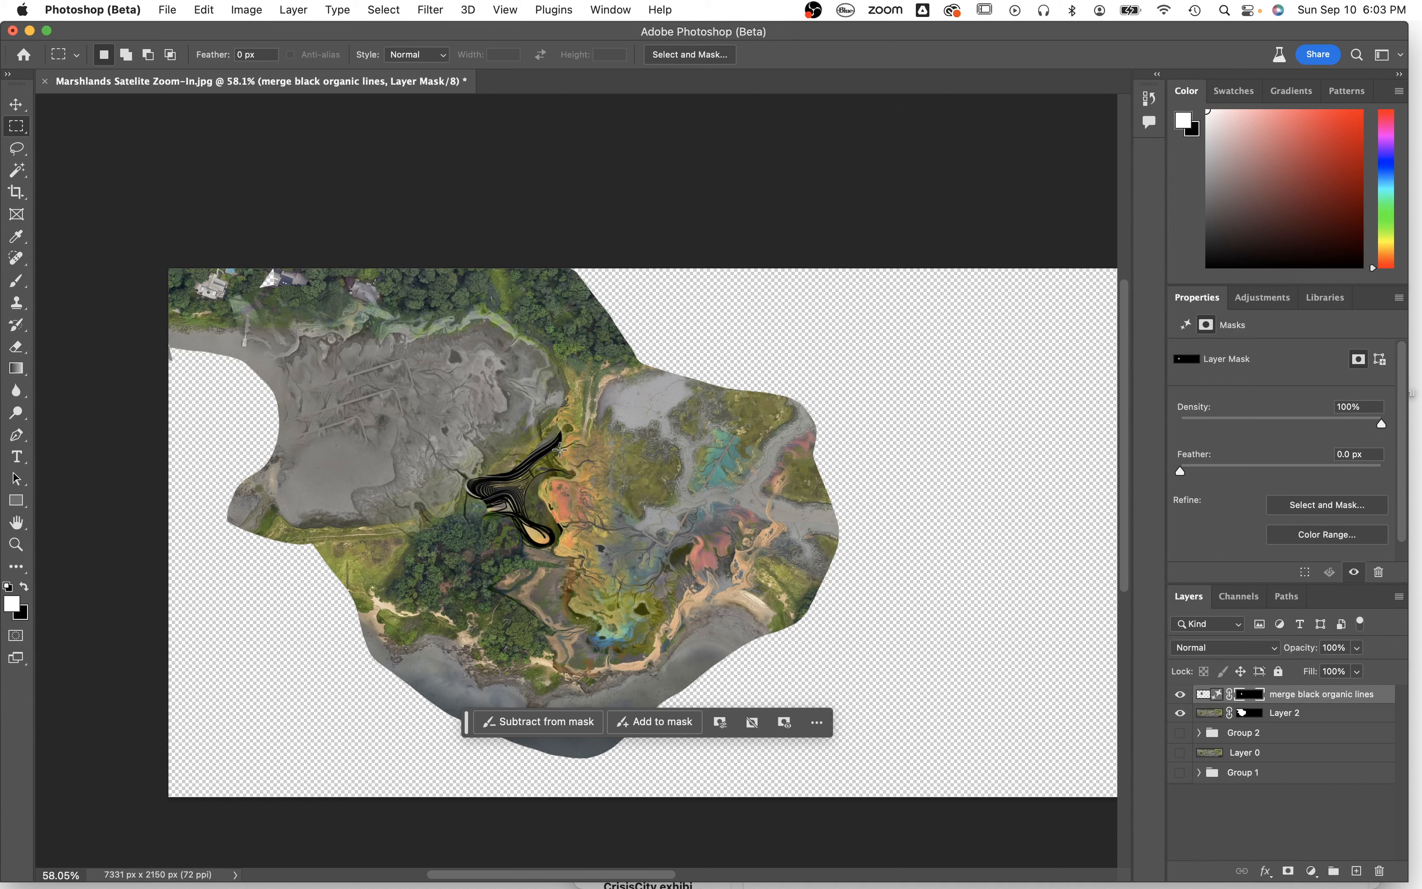
Try removing Magic Wand-selected parts of the generated black shape from its mask, and undo the removal.
{"action": "key", "text": "w"}
{"action": "left_click", "coordinate": [547, 441]}
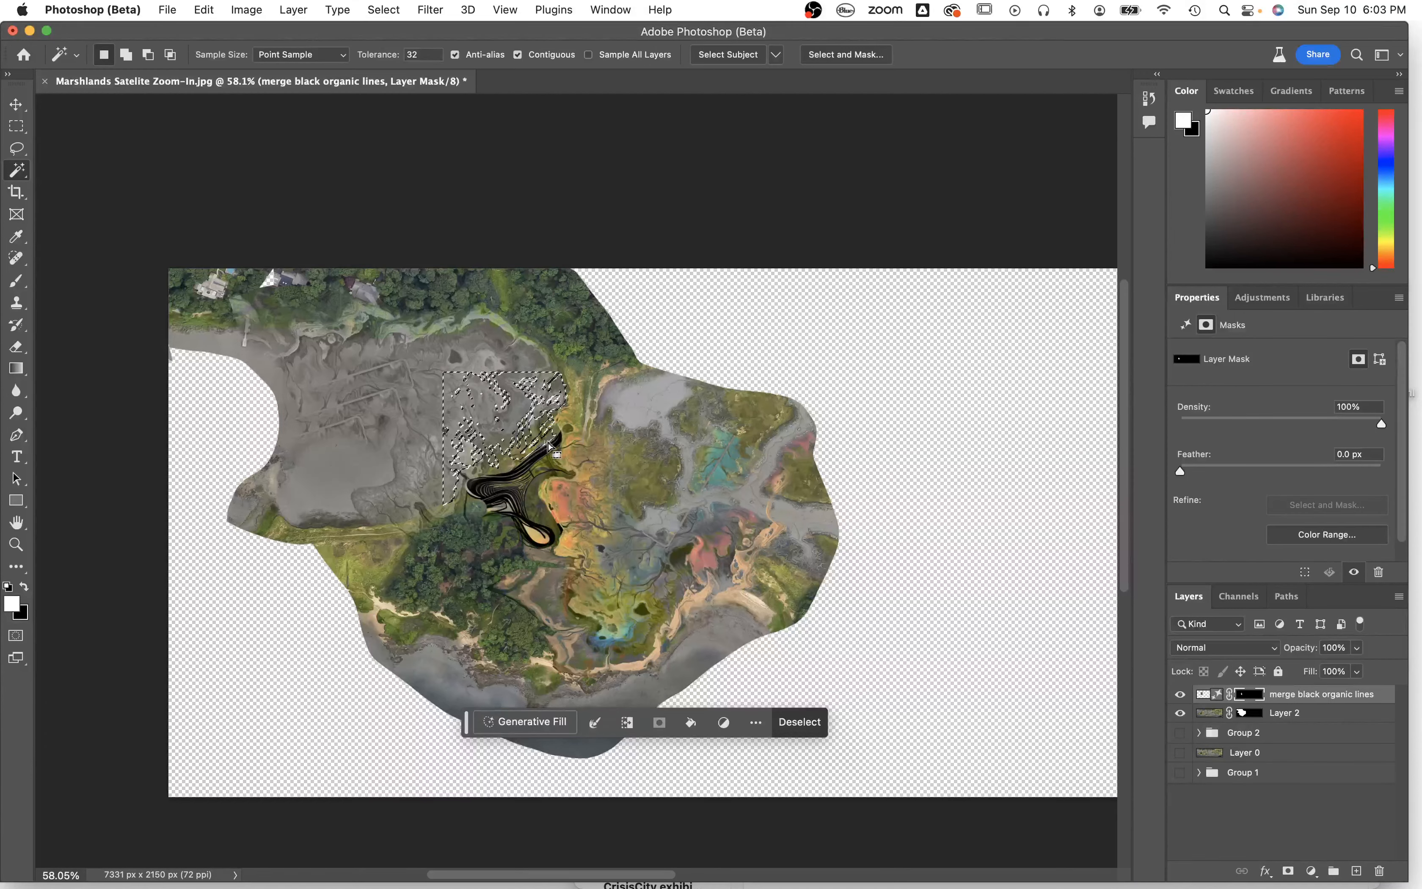
{"action": "left_click", "coordinate": [550, 439]}
{"action": "left_click", "coordinate": [549, 438]}
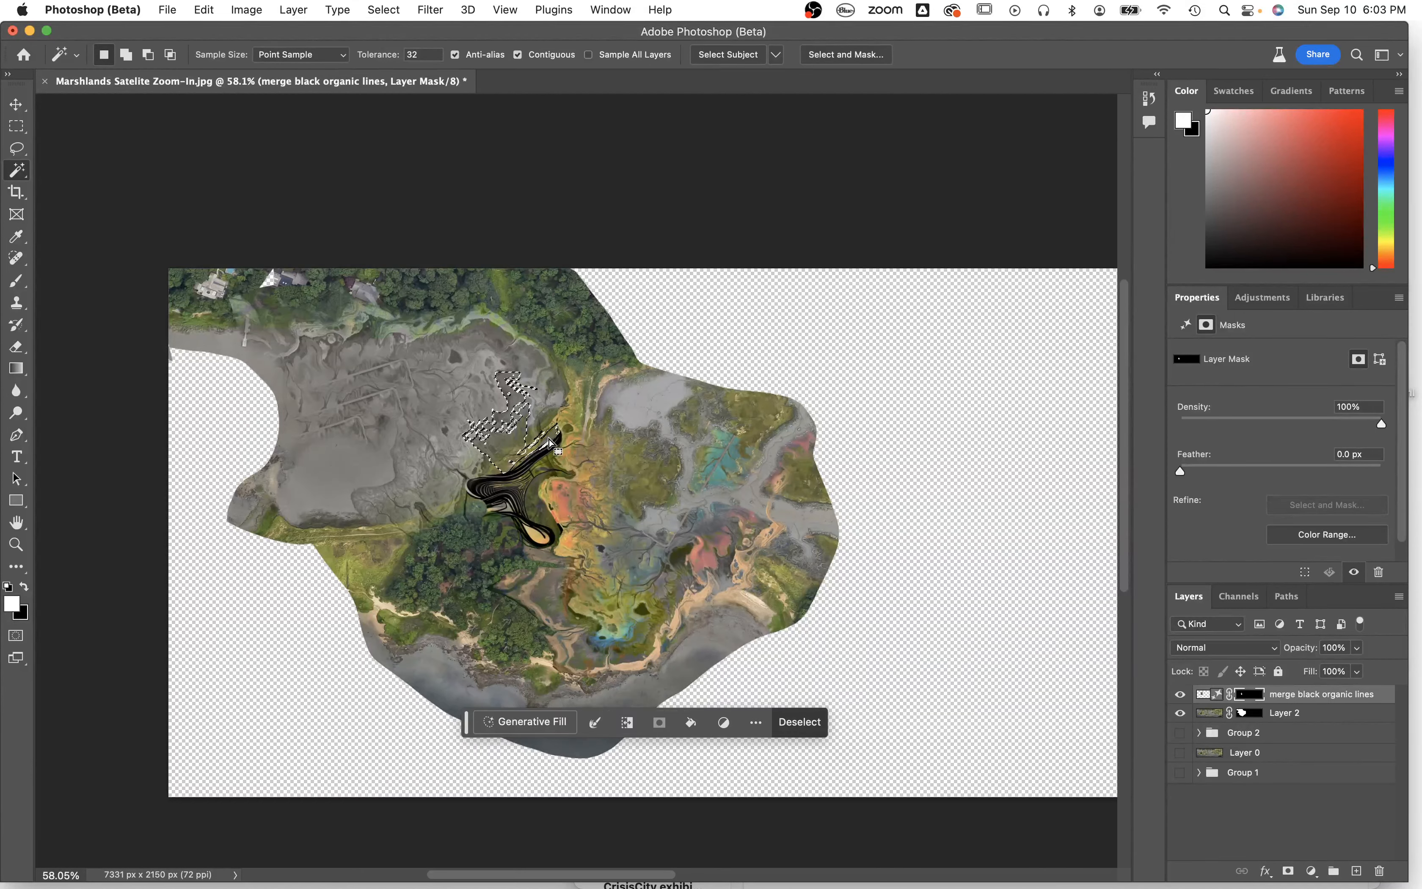
{"action": "left_click", "coordinate": [500, 507]}
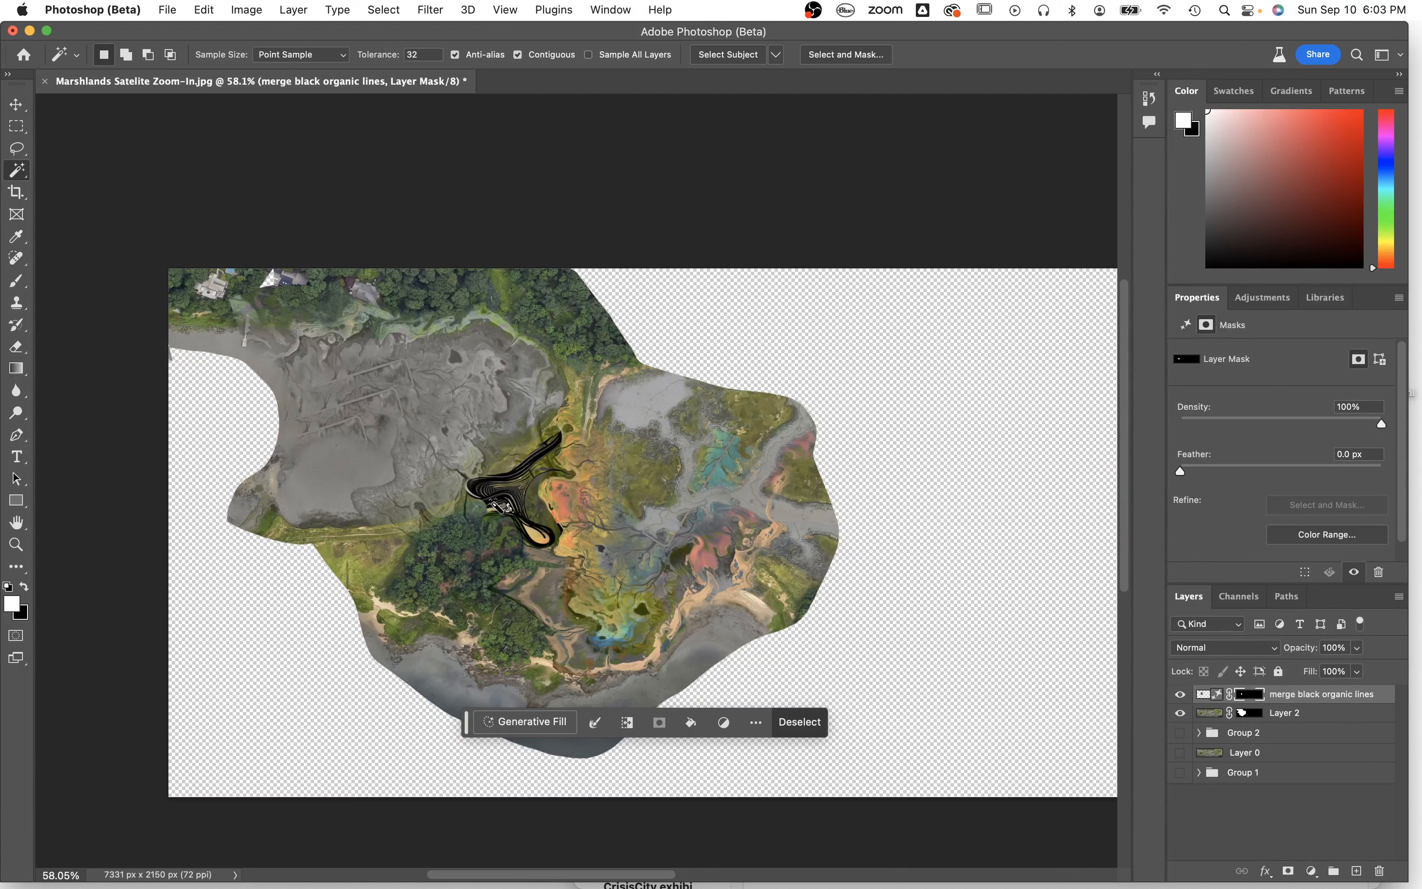
{"action": "left_click", "coordinate": [483, 489]}
{"action": "left_click", "coordinate": [482, 489]}
{"action": "left_click", "coordinate": [482, 490]}
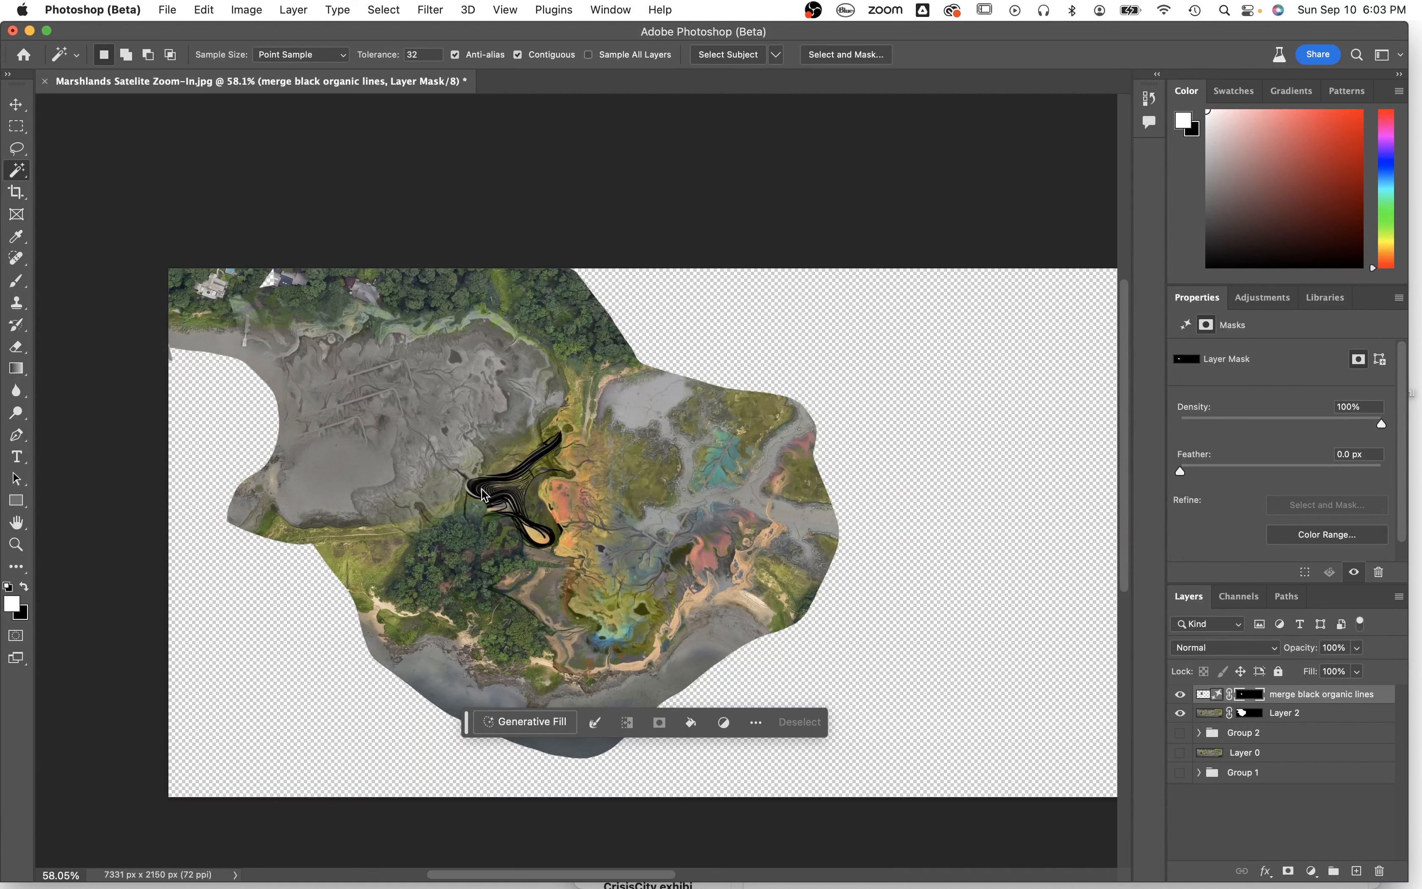
{"action": "key", "text": "m"}
{"action": "left_click", "coordinate": [606, 493]}
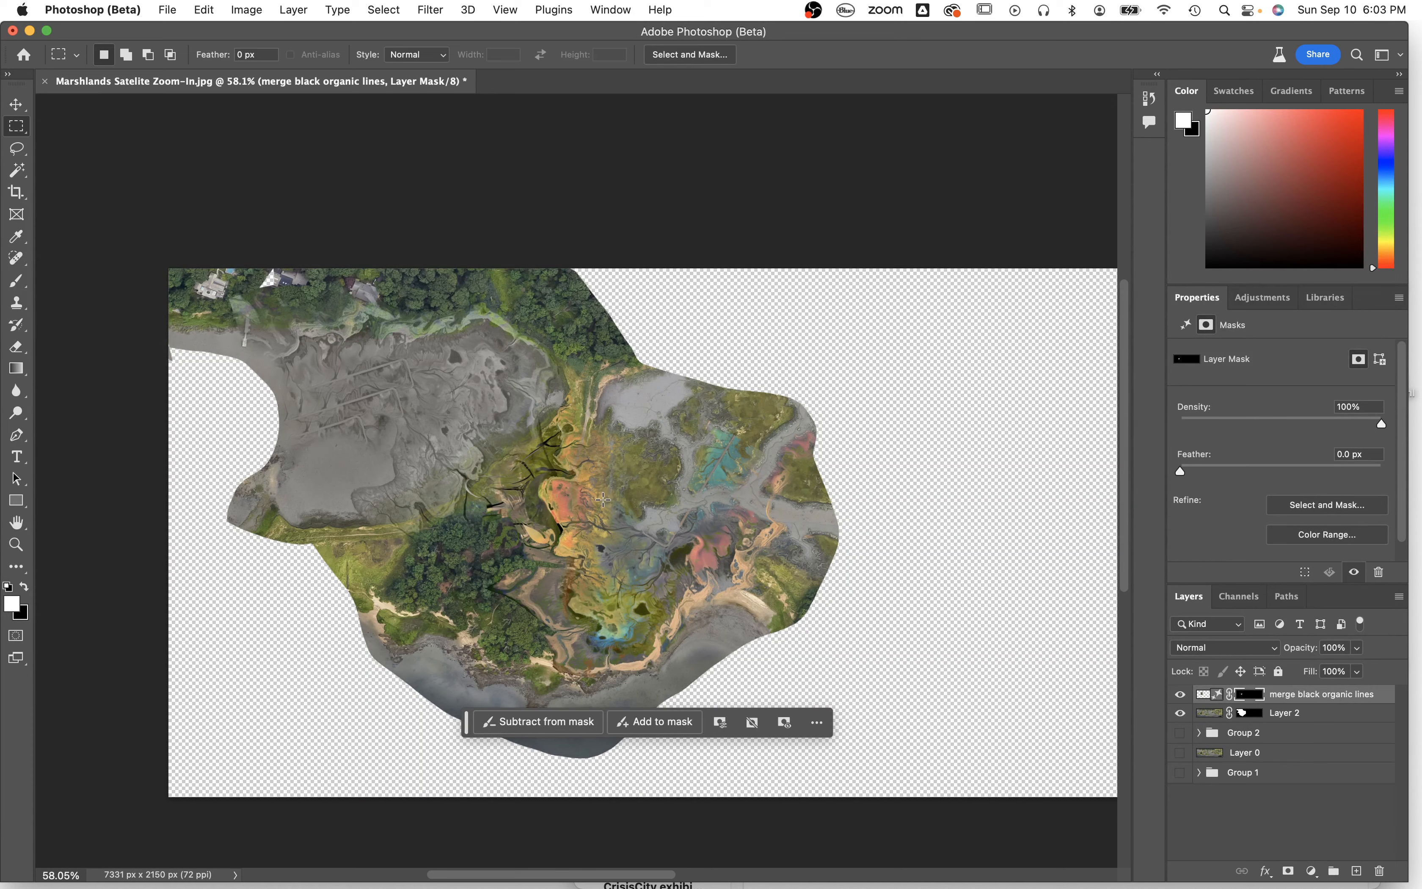
{"action": "key", "text": "super+z"}
{"action": "key", "text": "super+z"}
{"action": "left_click", "coordinate": [521, 498]}
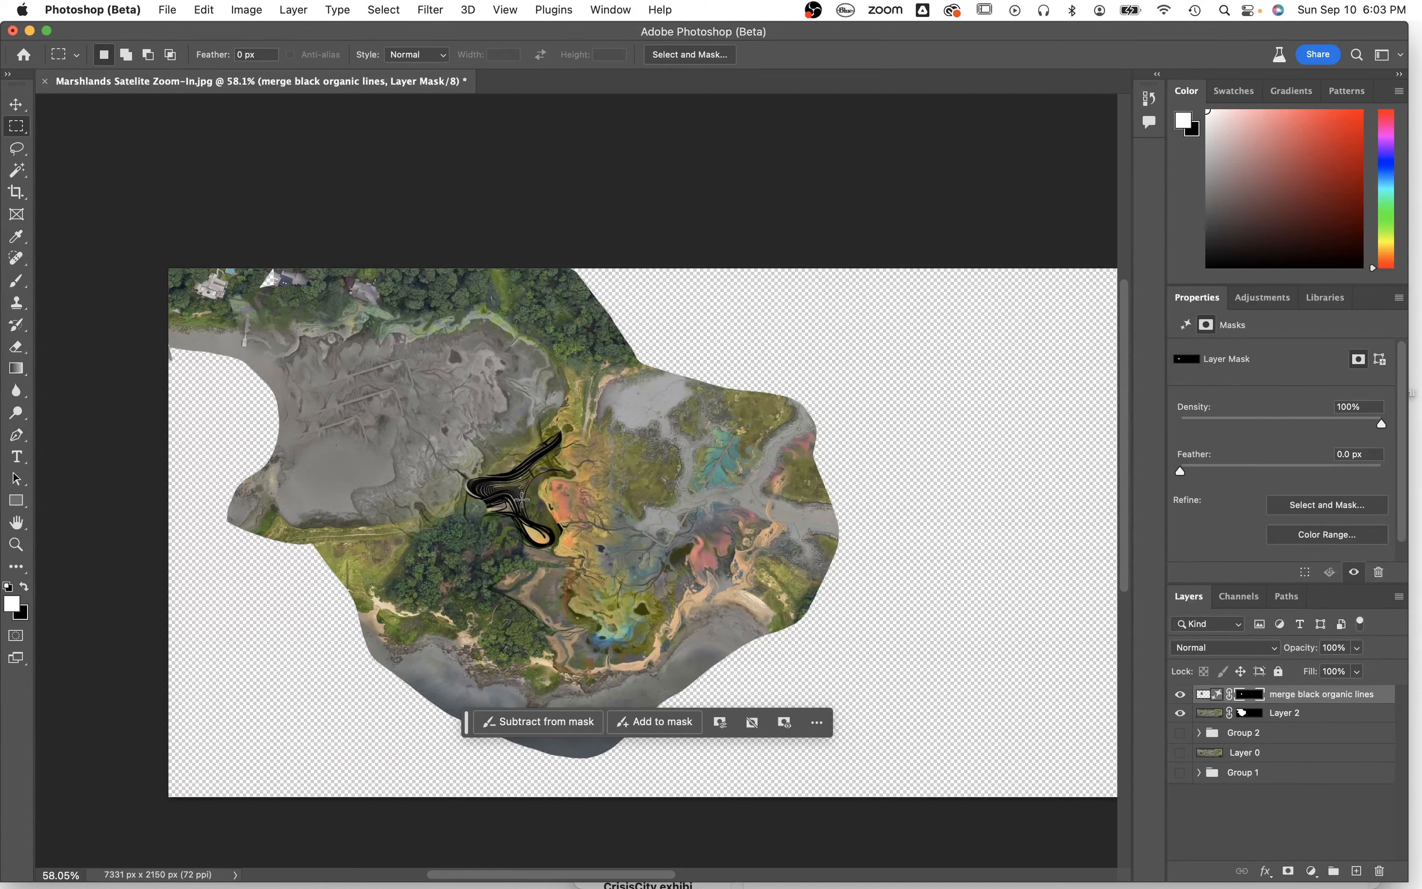
Isolate the black lines of the generated shape by Magic Wand selecting them, inverting the selection and clearing the rest from the mask.
{"action": "scroll", "coordinate": [461, 487], "scroll_direction": "up", "scroll_amount": 5}
{"action": "key", "text": "w"}
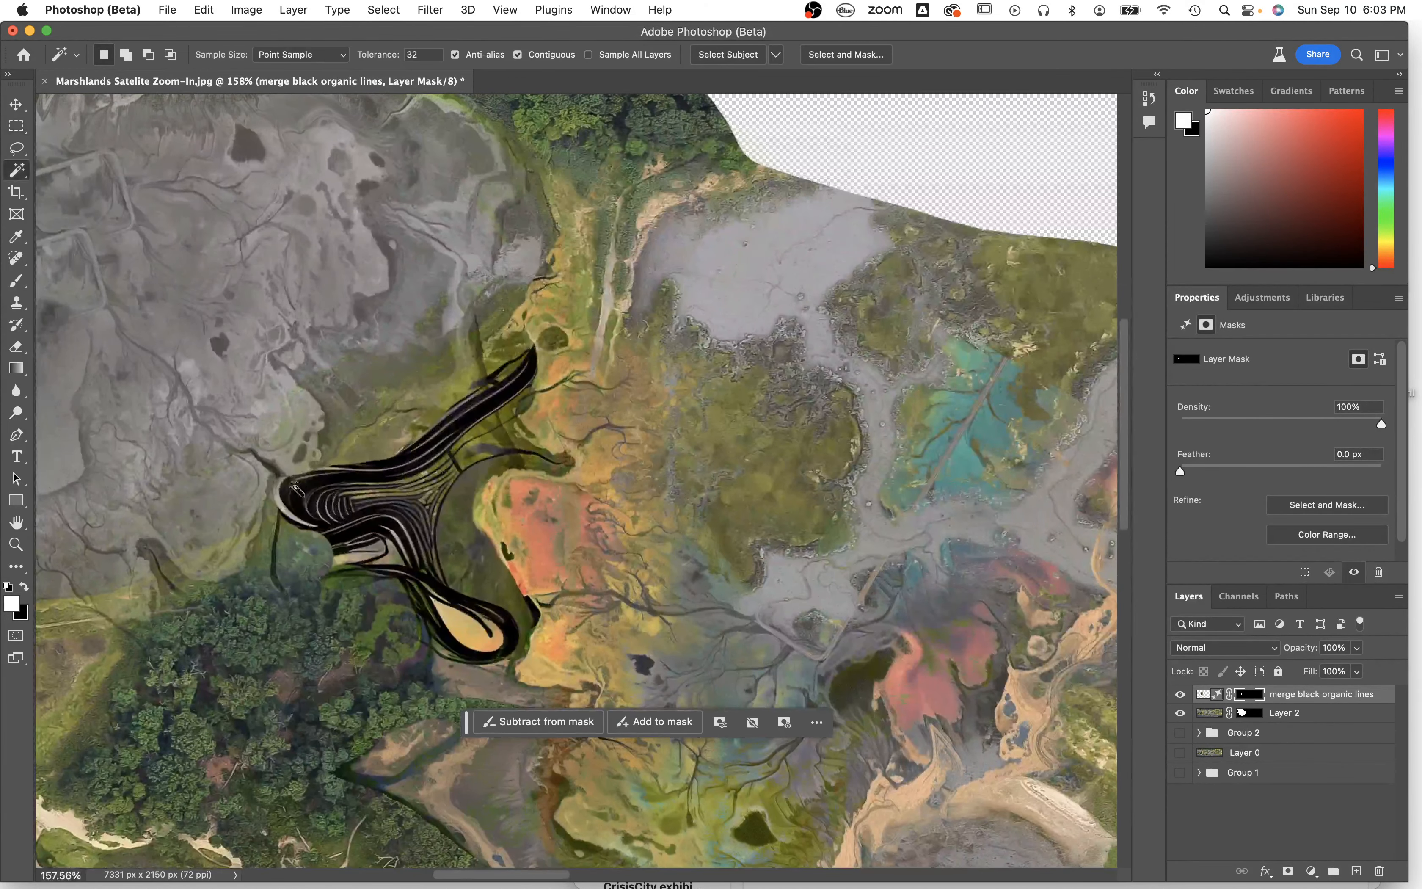
{"action": "left_click", "coordinate": [322, 519]}
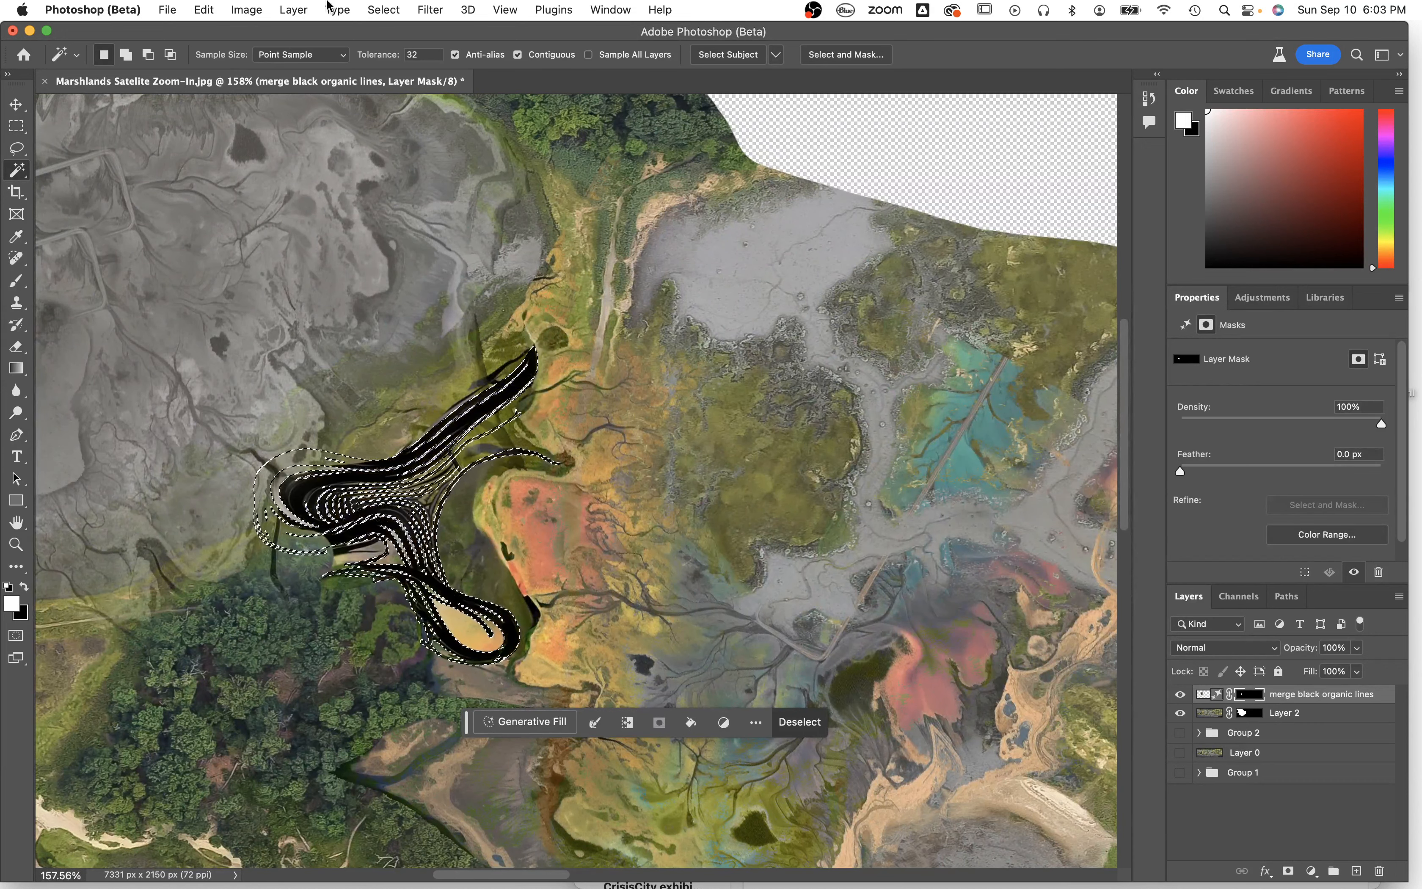
{"action": "left_click", "coordinate": [396, 8]}
{"action": "left_click", "coordinate": [397, 78]}
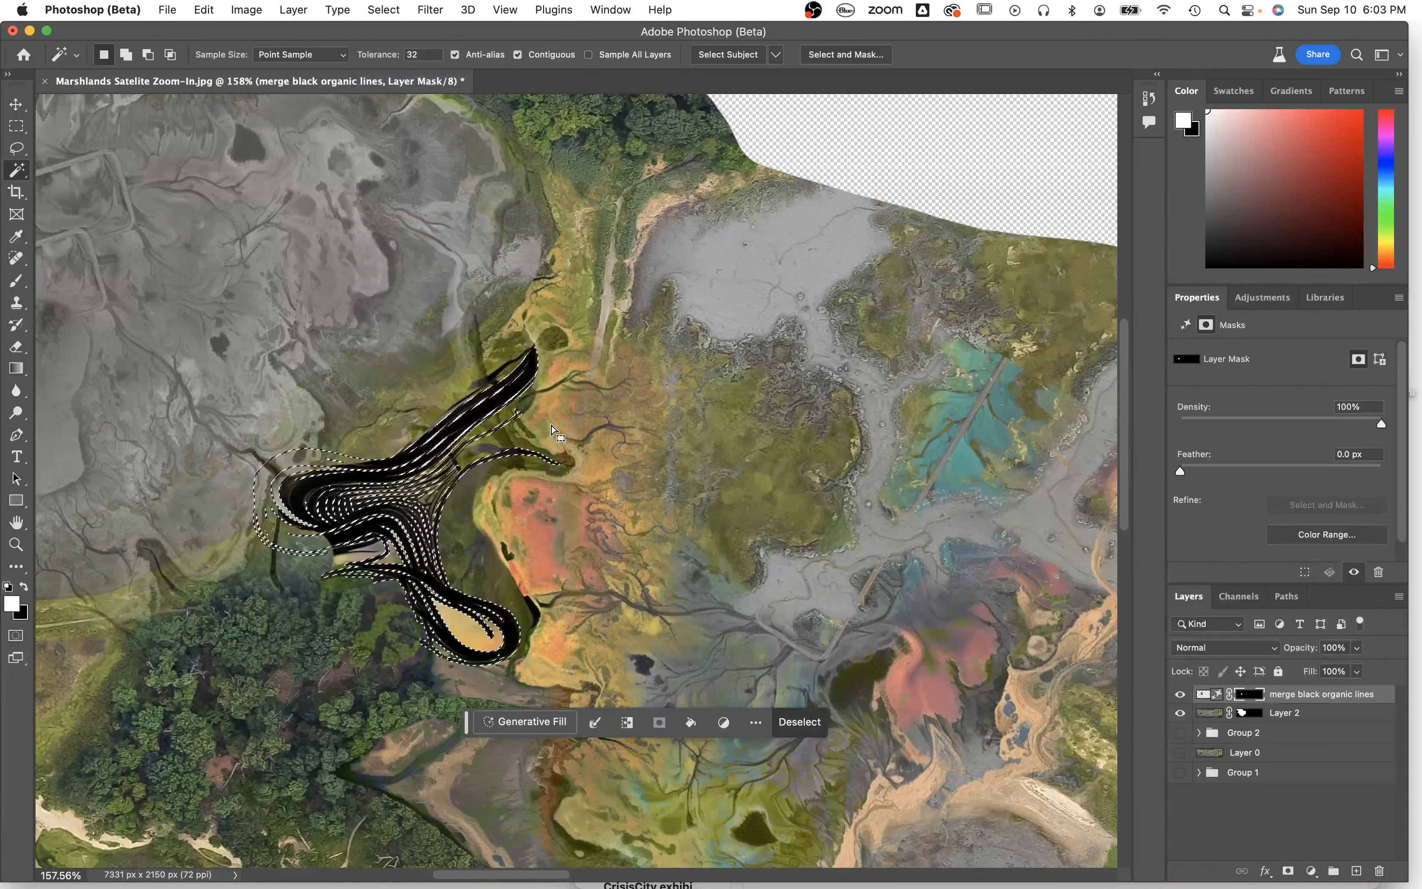
{"action": "key", "text": "Delete"}
{"action": "key", "text": "m"}
{"action": "key", "text": "super+d"}
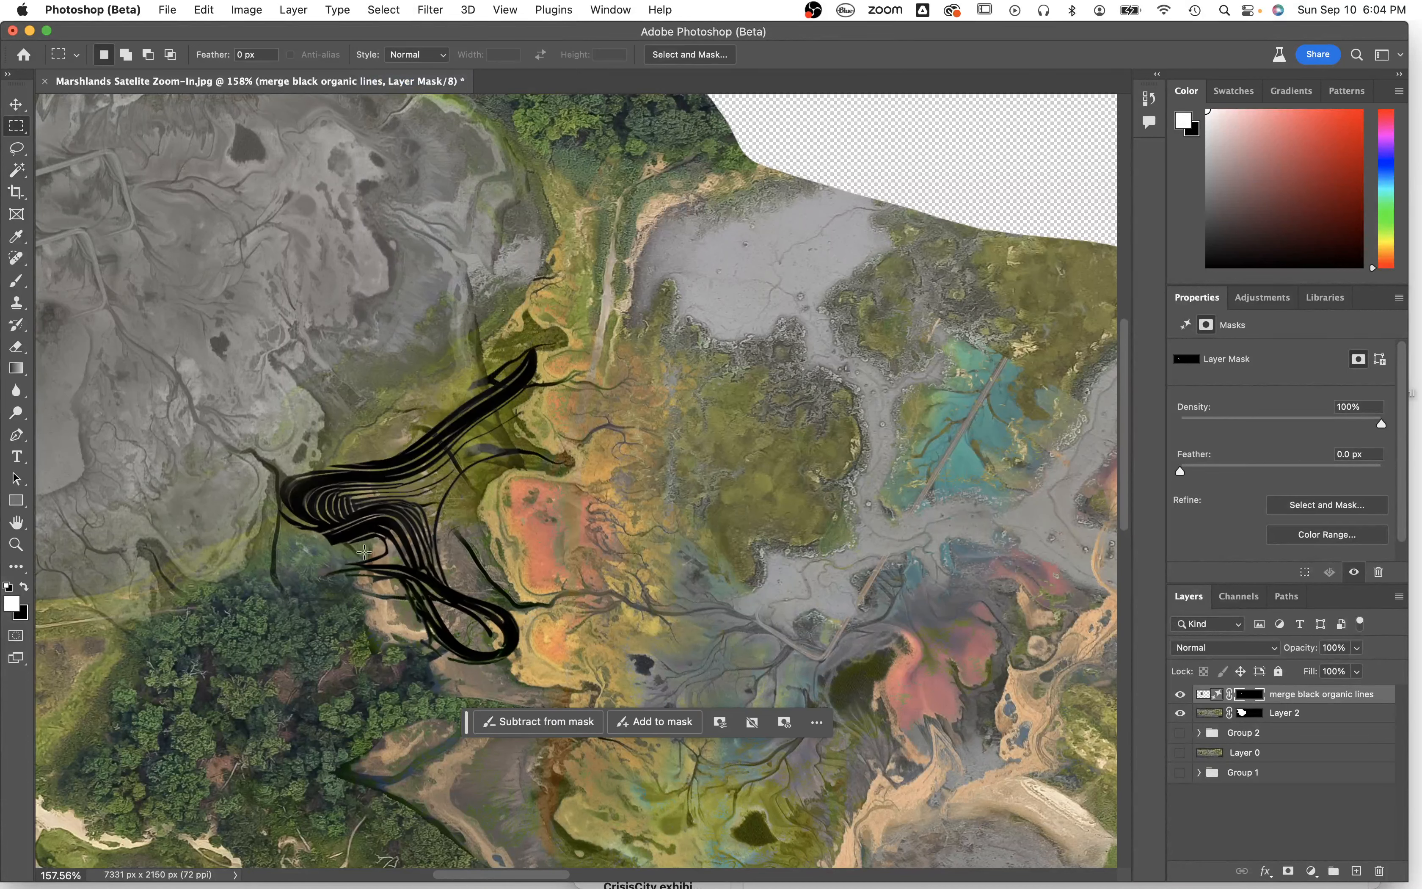
Trim the southwest fringe and the northeast tip of the black shape on its mask, reducing the eraser to 25 px.
{"action": "key", "text": "e"}
{"action": "mouse_move", "coordinate": [379, 628]}
{"action": "left_mouse_down"}
{"action": "mouse_move", "coordinate": [337, 616]}
{"action": "mouse_move", "coordinate": [353, 586]}
{"action": "mouse_move", "coordinate": [409, 672]}
{"action": "mouse_move", "coordinate": [370, 641]}
{"action": "mouse_move", "coordinate": [445, 611]}
{"action": "mouse_move", "coordinate": [423, 634]}
{"action": "mouse_move", "coordinate": [412, 620]}
{"action": "mouse_move", "coordinate": [442, 533]}
{"action": "mouse_move", "coordinate": [386, 547]}
{"action": "mouse_move", "coordinate": [376, 583]}
{"action": "mouse_move", "coordinate": [340, 558]}
{"action": "left_mouse_up"}
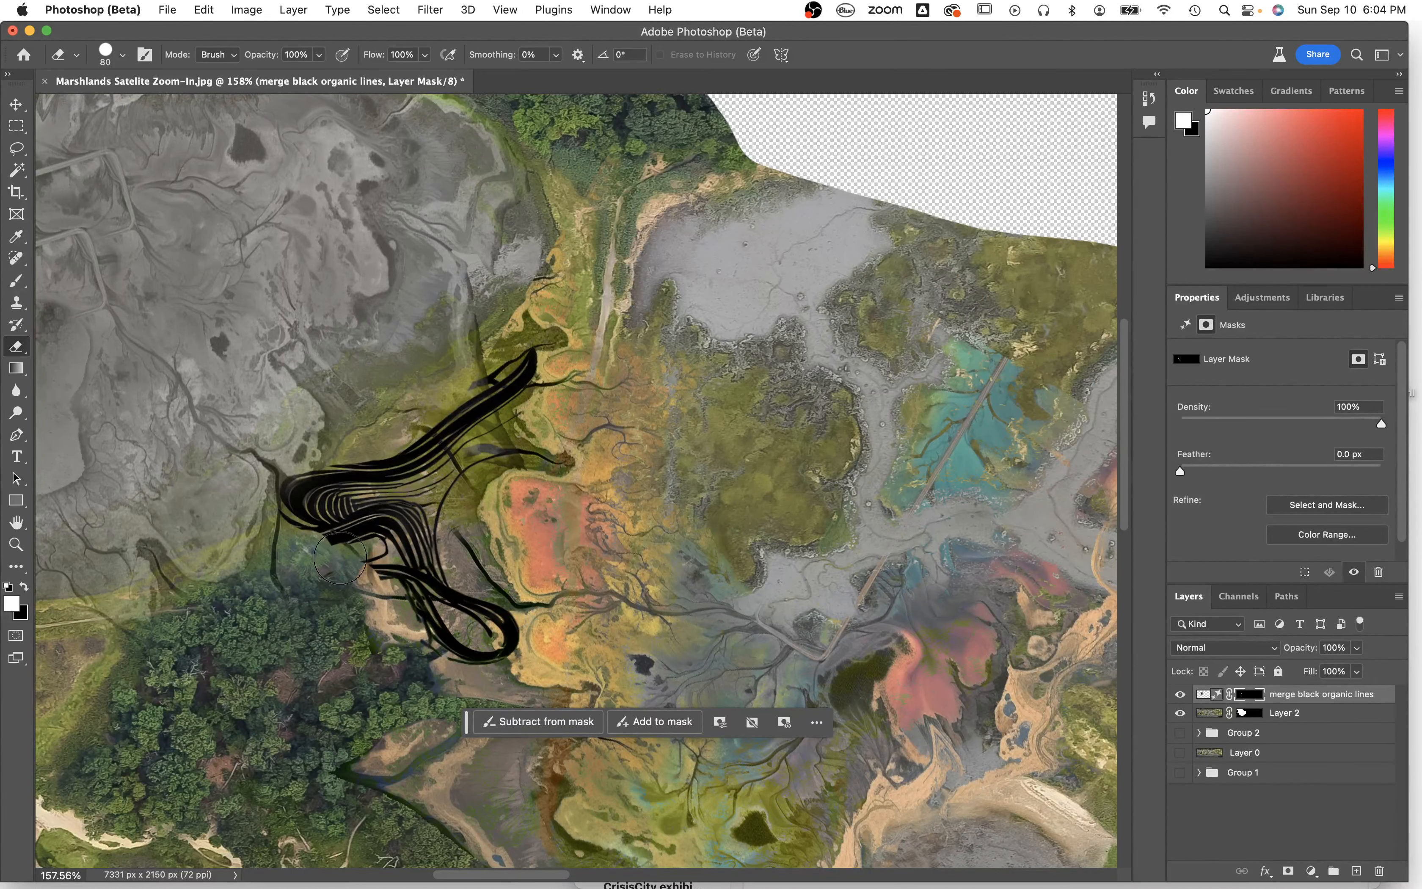
{"action": "key", "text": "bracketleft"}
{"action": "key", "text": "bracketleft"}
{"action": "key", "text": "bracketleft"}
{"action": "key", "text": "bracketleft"}
{"action": "key", "text": "bracketleft"}
{"action": "key", "text": "bracketleft"}
{"action": "key", "text": "bracketleft"}
{"action": "key", "text": "bracketleft"}
{"action": "left_click_drag", "start_coordinate": [511, 371], "coordinate": [540, 352]}
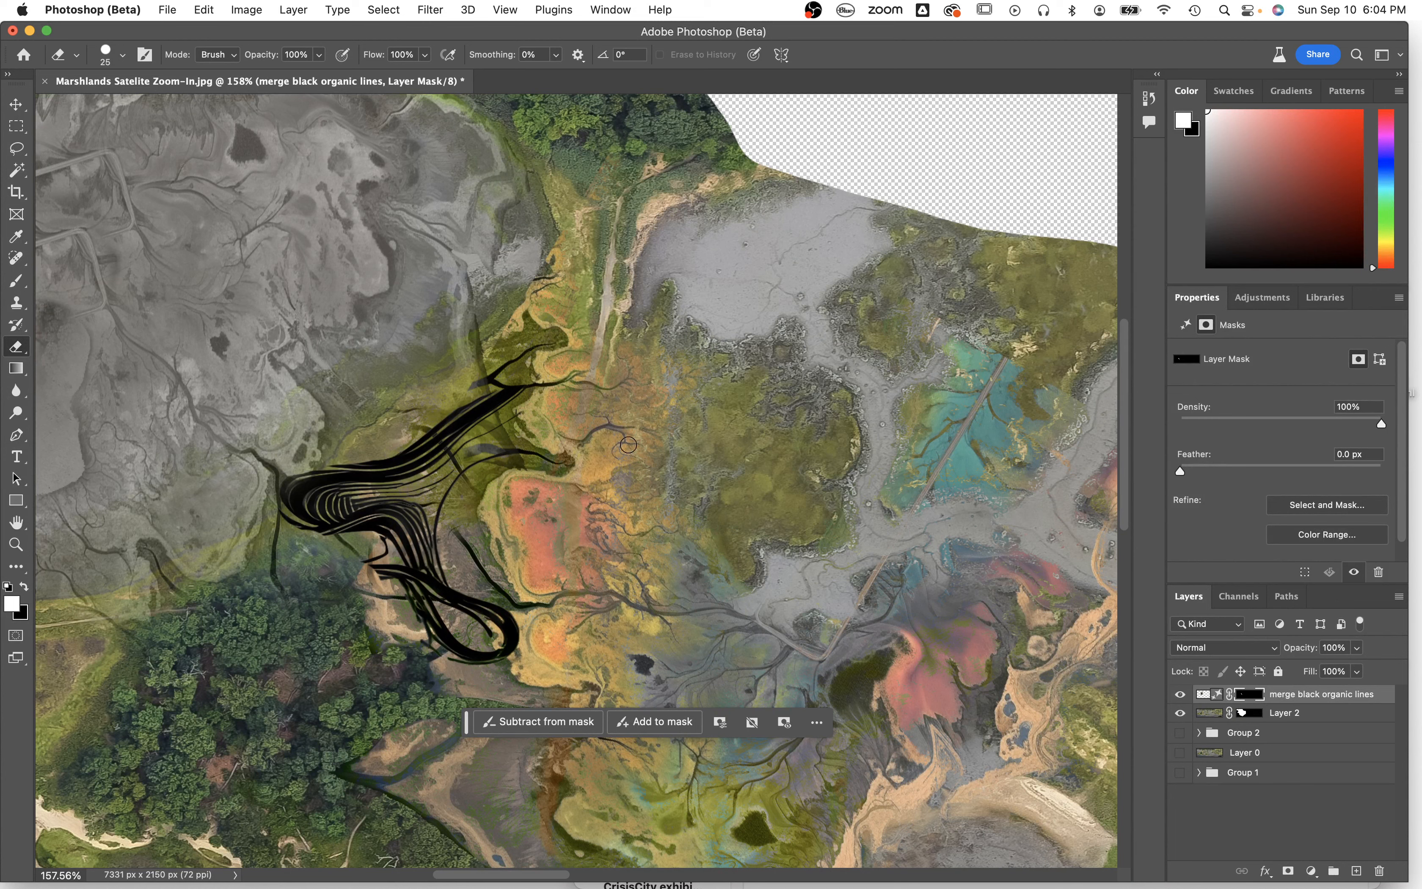
Try to warp the masked generative layer of black lines with Free Transform.
{"action": "key", "text": "ctrl+t"}
{"action": "right_click", "coordinate": [476, 420]}
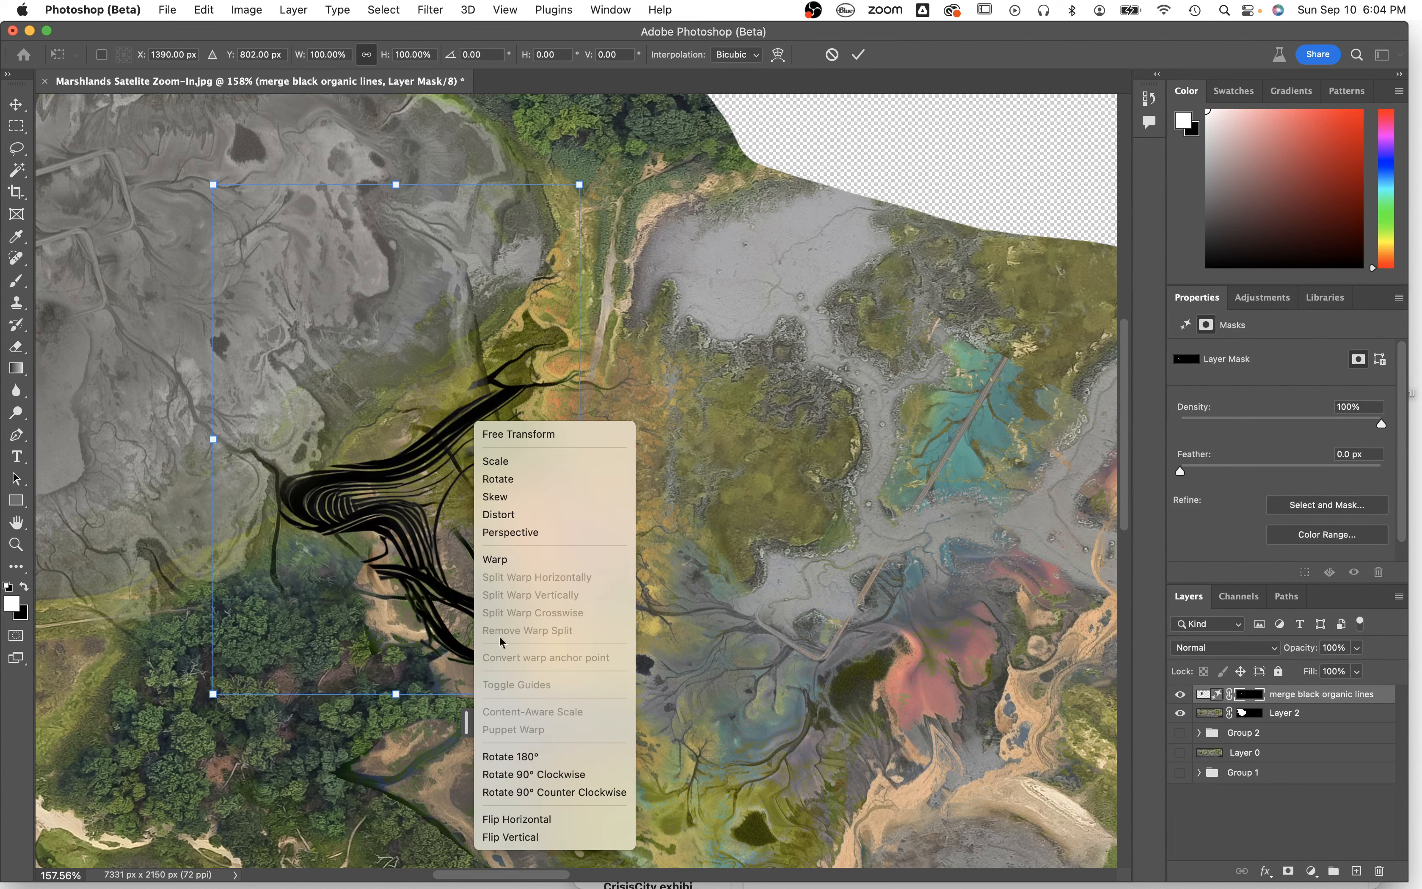
{"action": "left_click", "coordinate": [520, 561]}
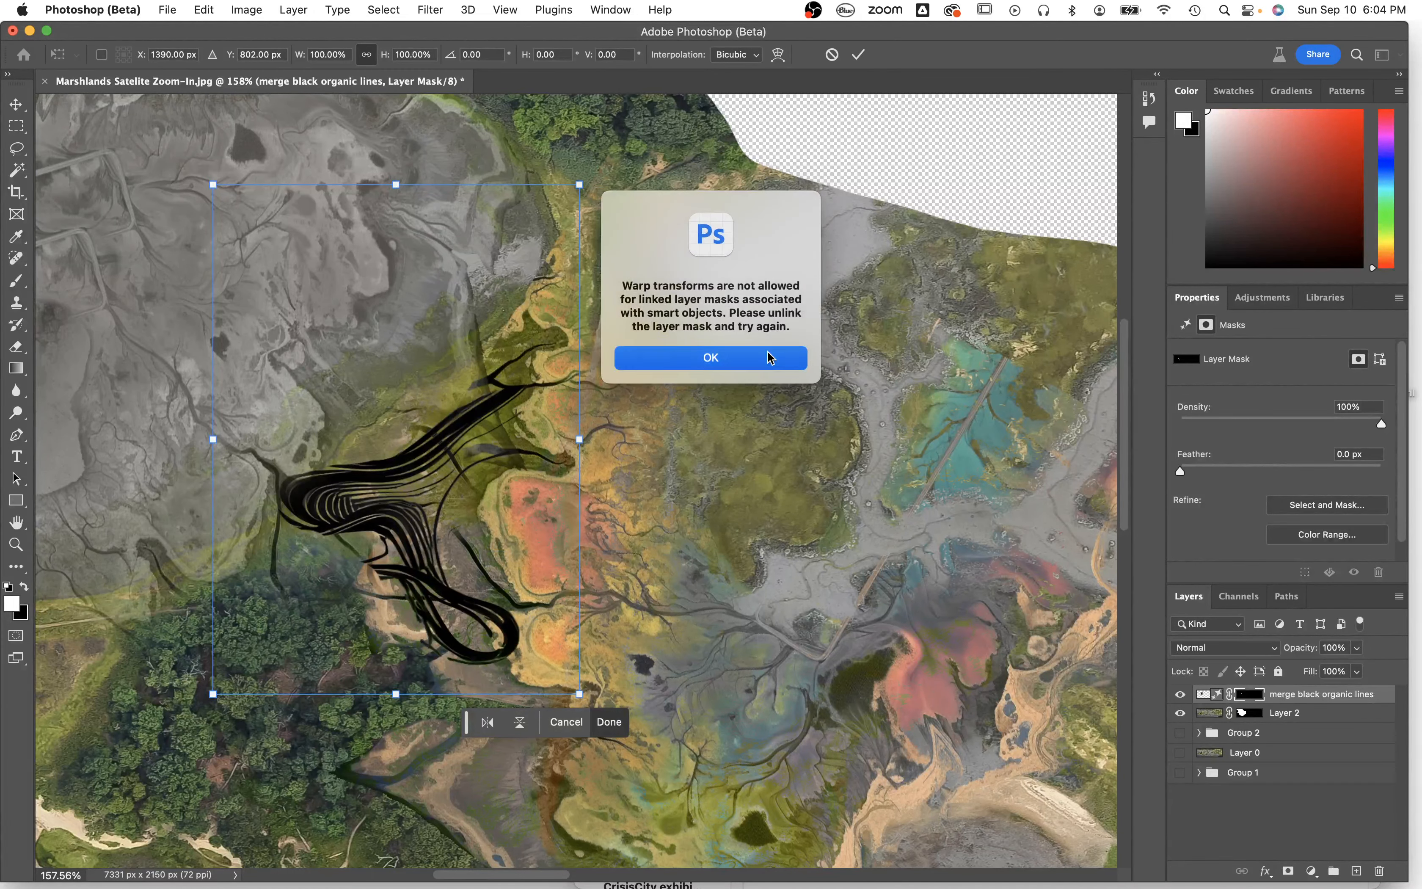
{"action": "left_click", "coordinate": [771, 357]}
{"action": "right_click", "coordinate": [1296, 696]}
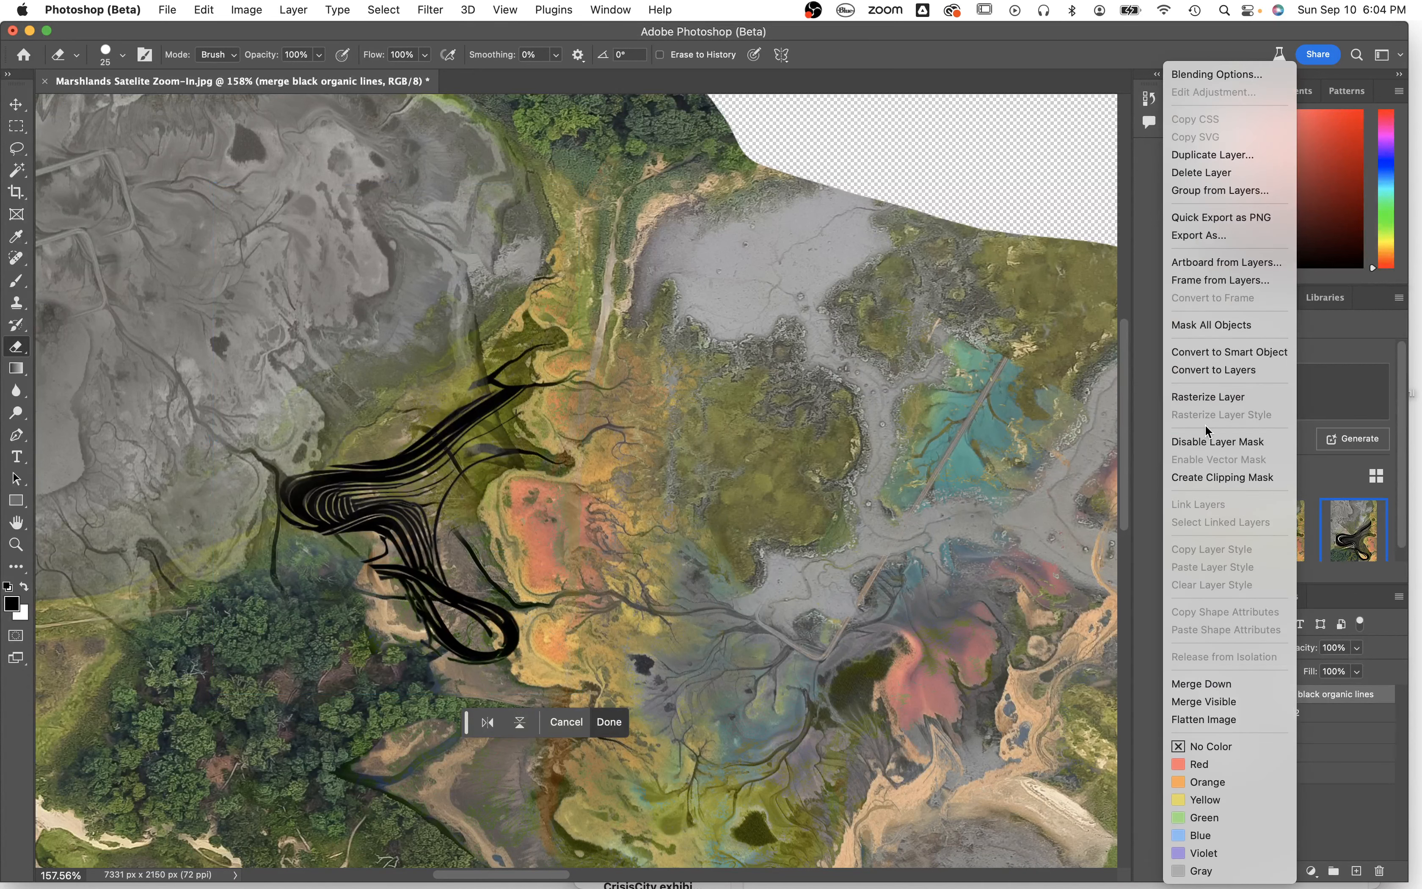
{"action": "left_click", "coordinate": [1357, 684]}
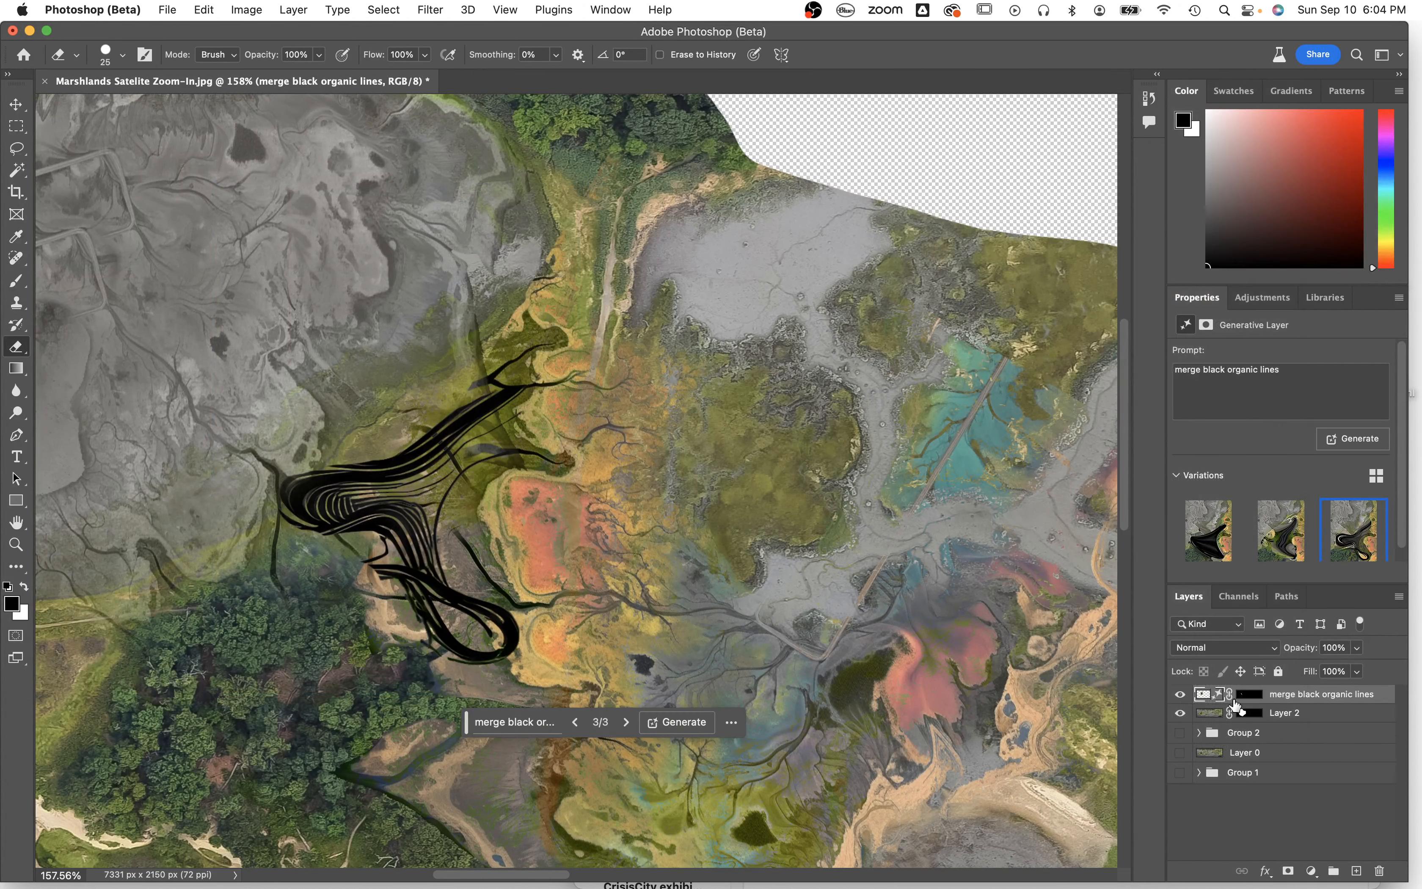
{"action": "key", "text": "super+t"}
{"action": "right_click", "coordinate": [364, 430]}
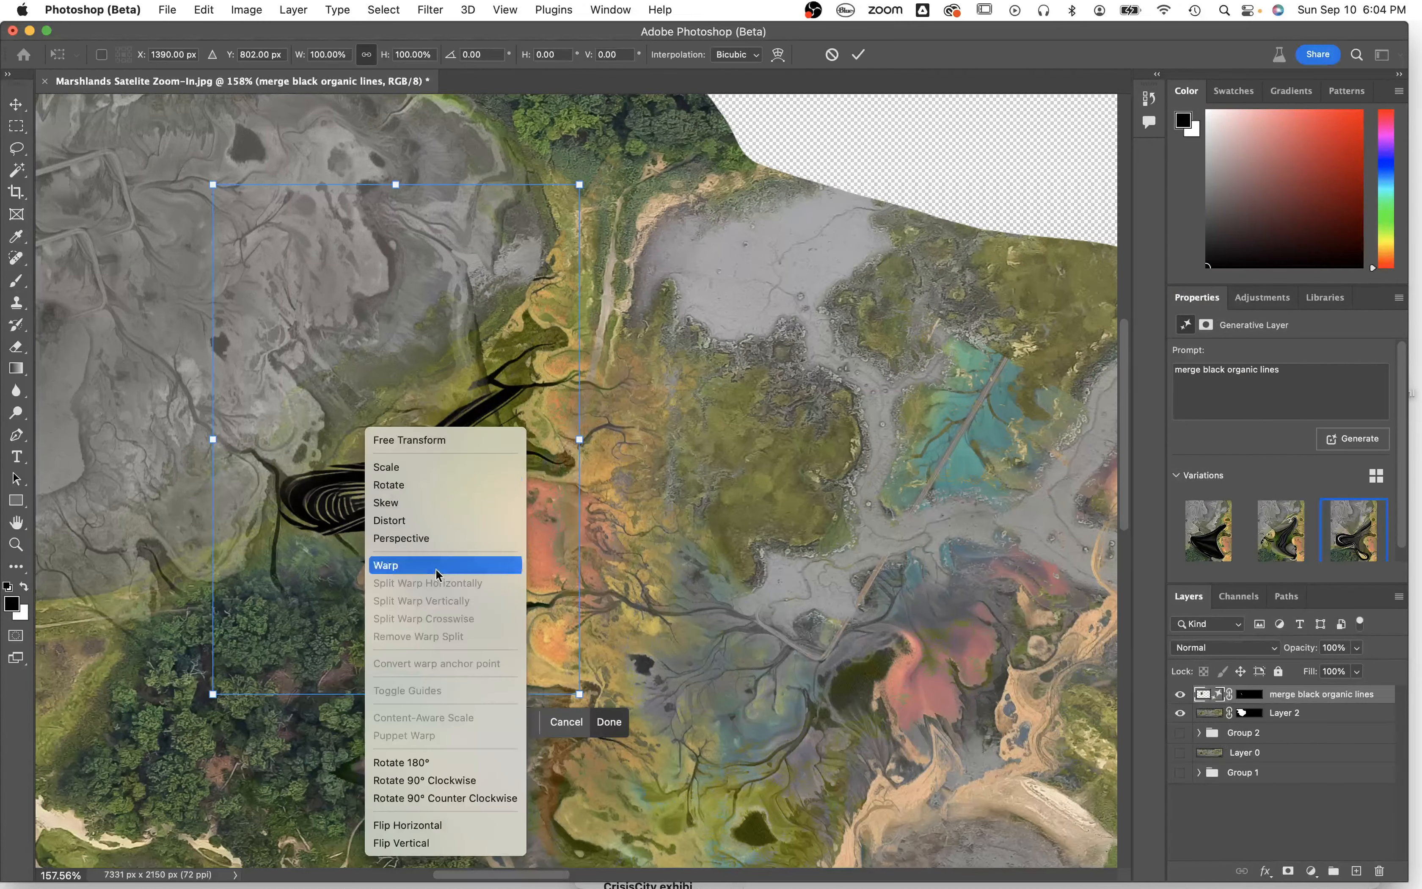
{"action": "left_click", "coordinate": [409, 570]}
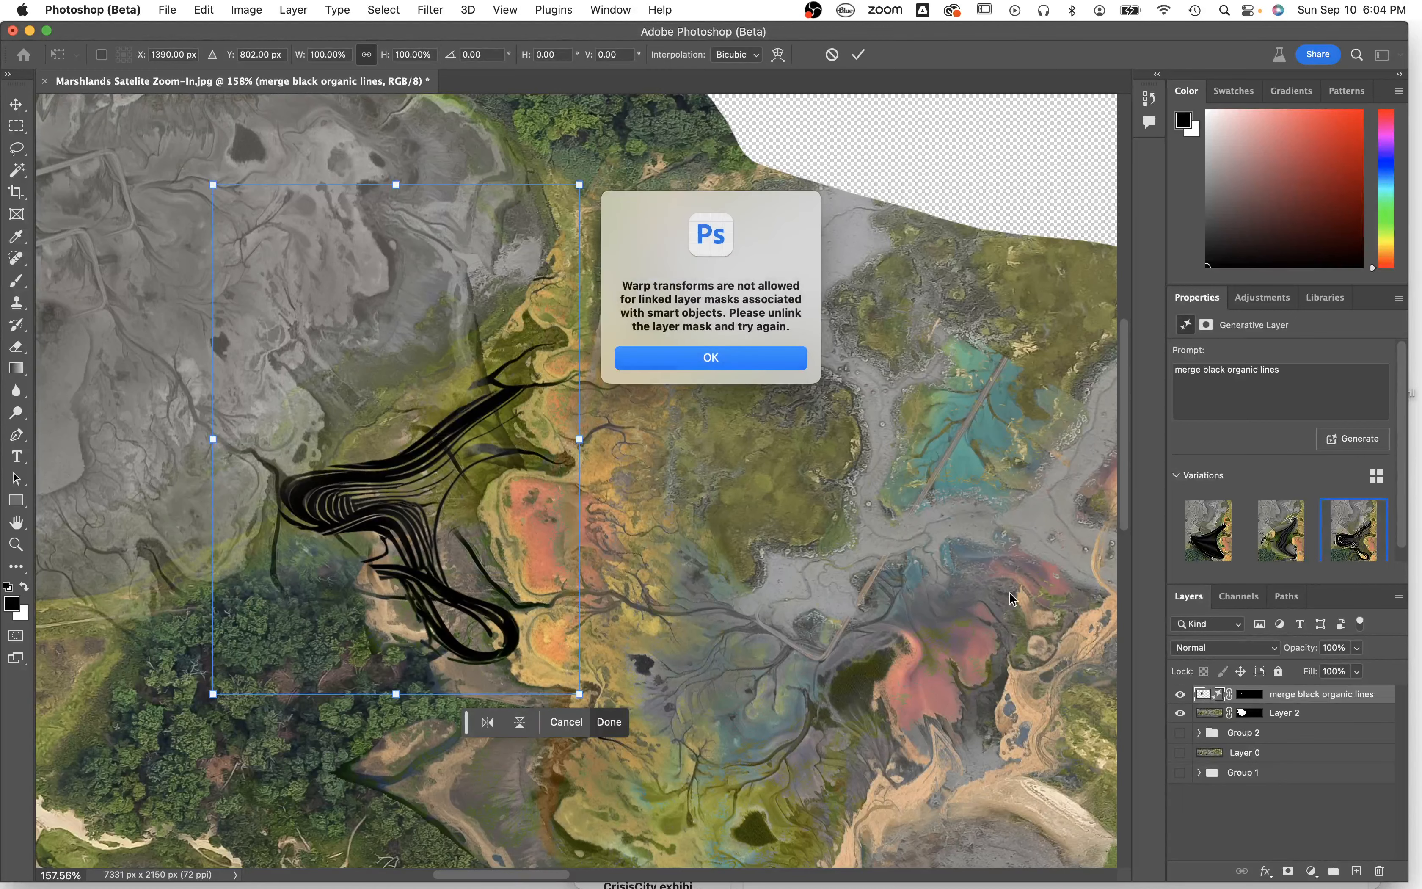
{"action": "key", "text": "Return"}
Try rasterizing the black lines layer and clipping it to Layer 2, and undo both changes.
{"action": "right_click", "coordinate": [1269, 696]}
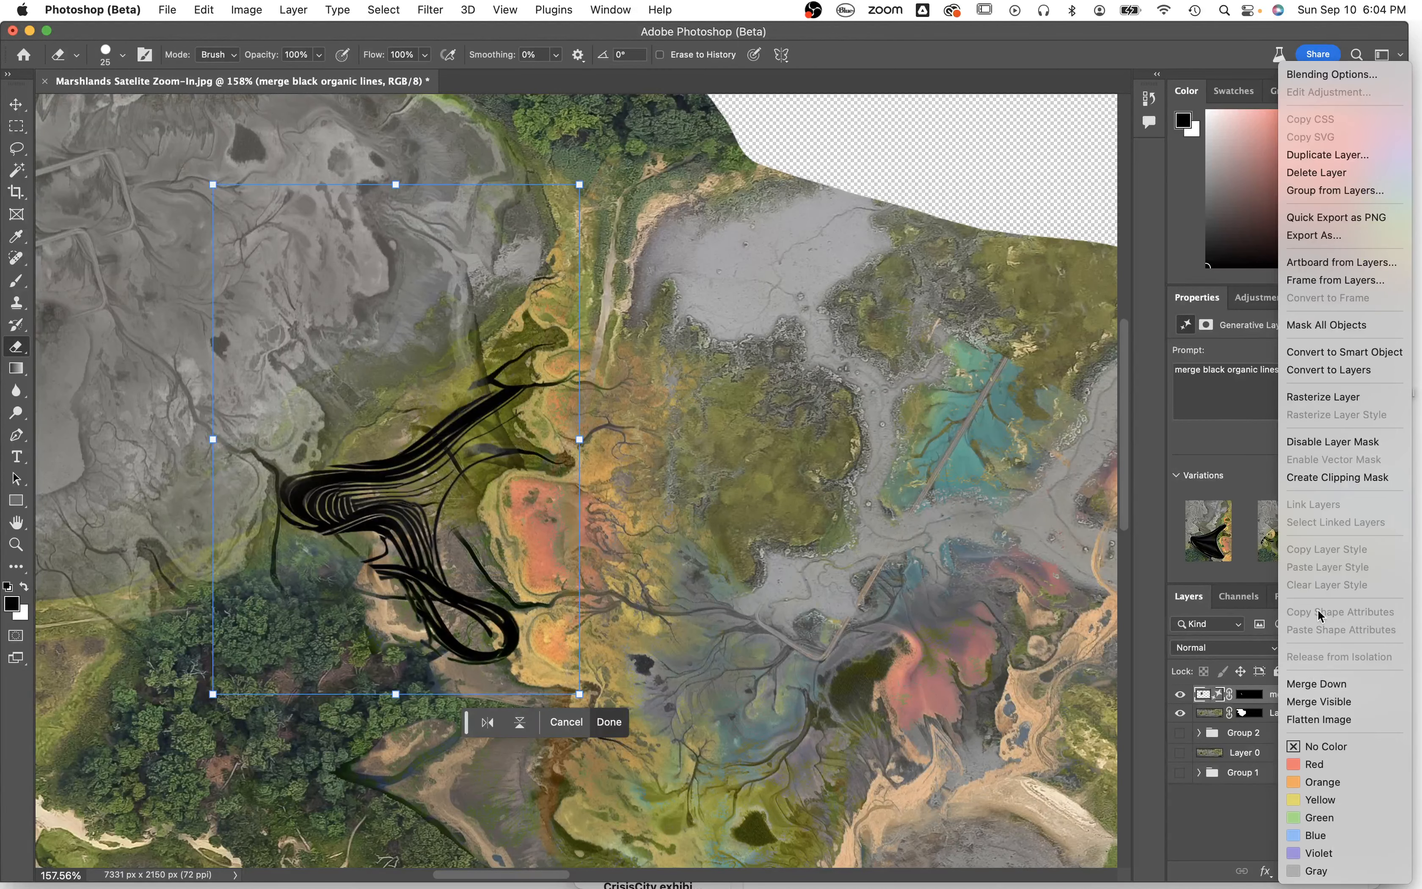
{"action": "left_click", "coordinate": [1308, 397]}
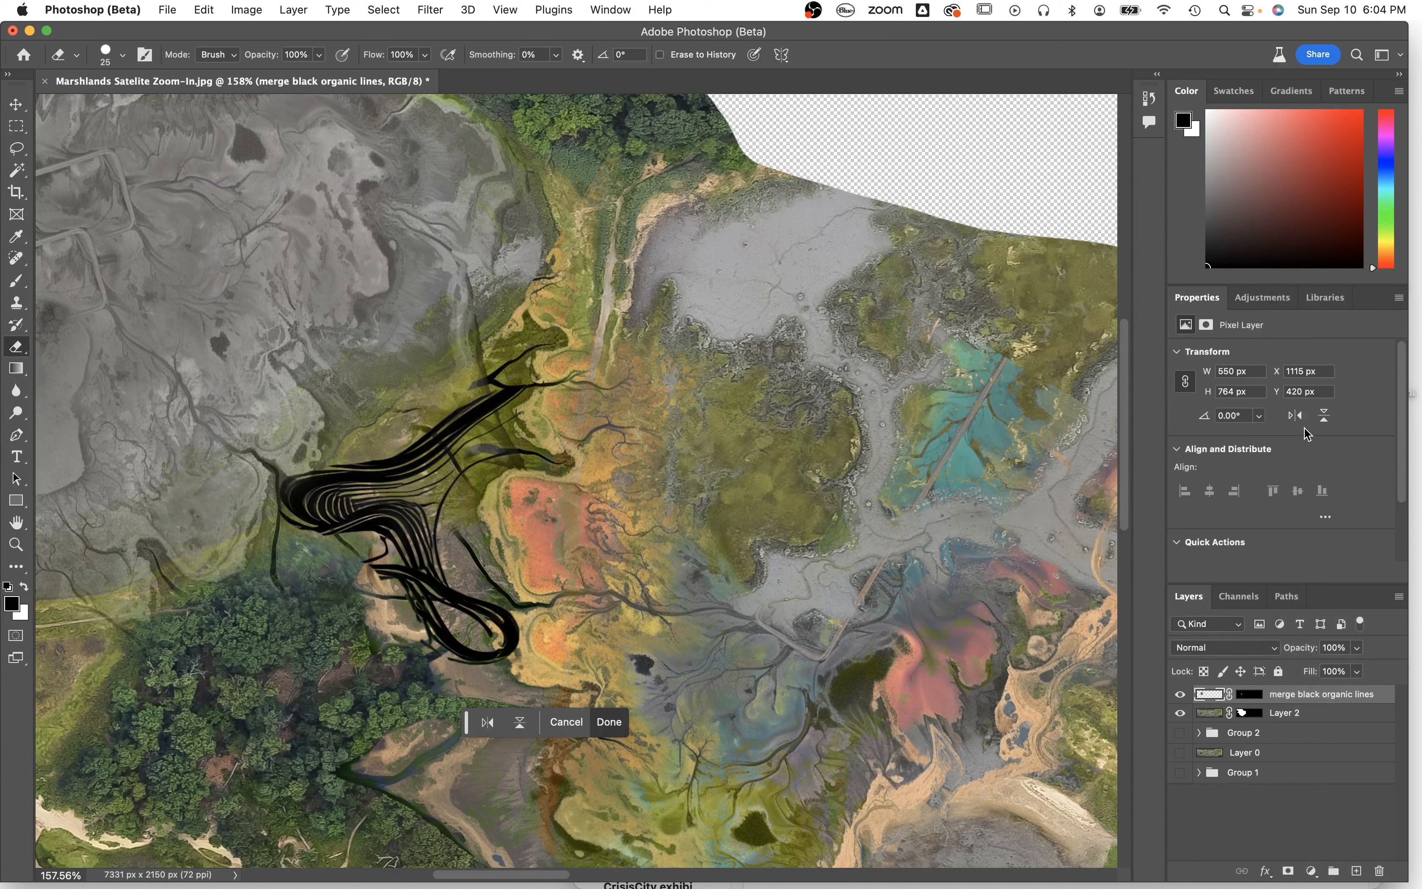
{"action": "right_click", "coordinate": [1279, 692]}
{"action": "left_click", "coordinate": [1314, 477]}
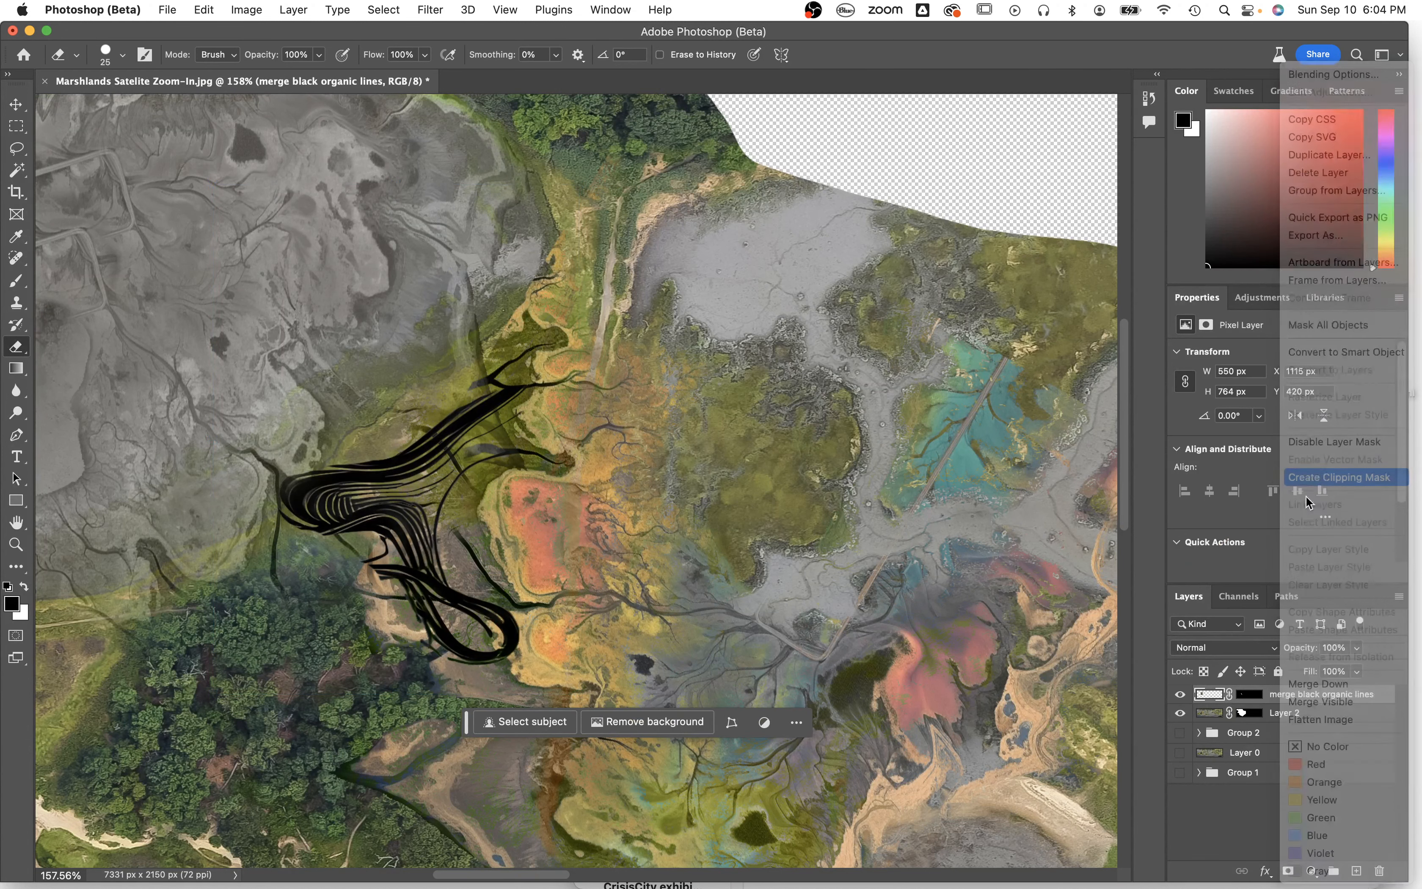
{"action": "right_click", "coordinate": [1287, 695]}
{"action": "left_click", "coordinate": [1306, 691]}
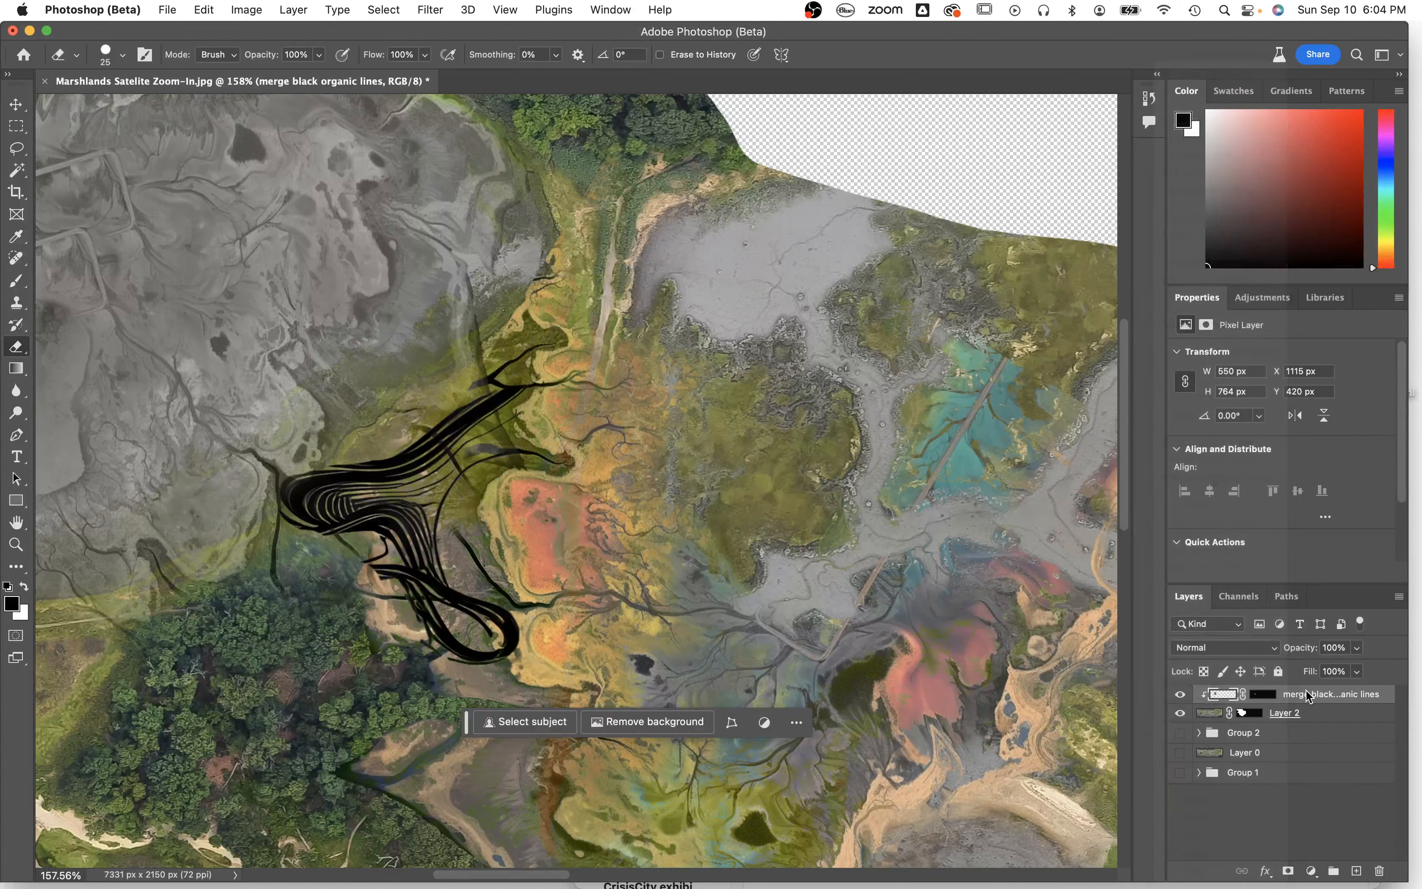
{"action": "key", "text": "super+z"}
{"action": "key", "text": "super+z"}
Convert the black organic lines layer with its mask to a smart object and rasterize it into a plain pixel layer.
{"action": "right_click", "coordinate": [1292, 700]}
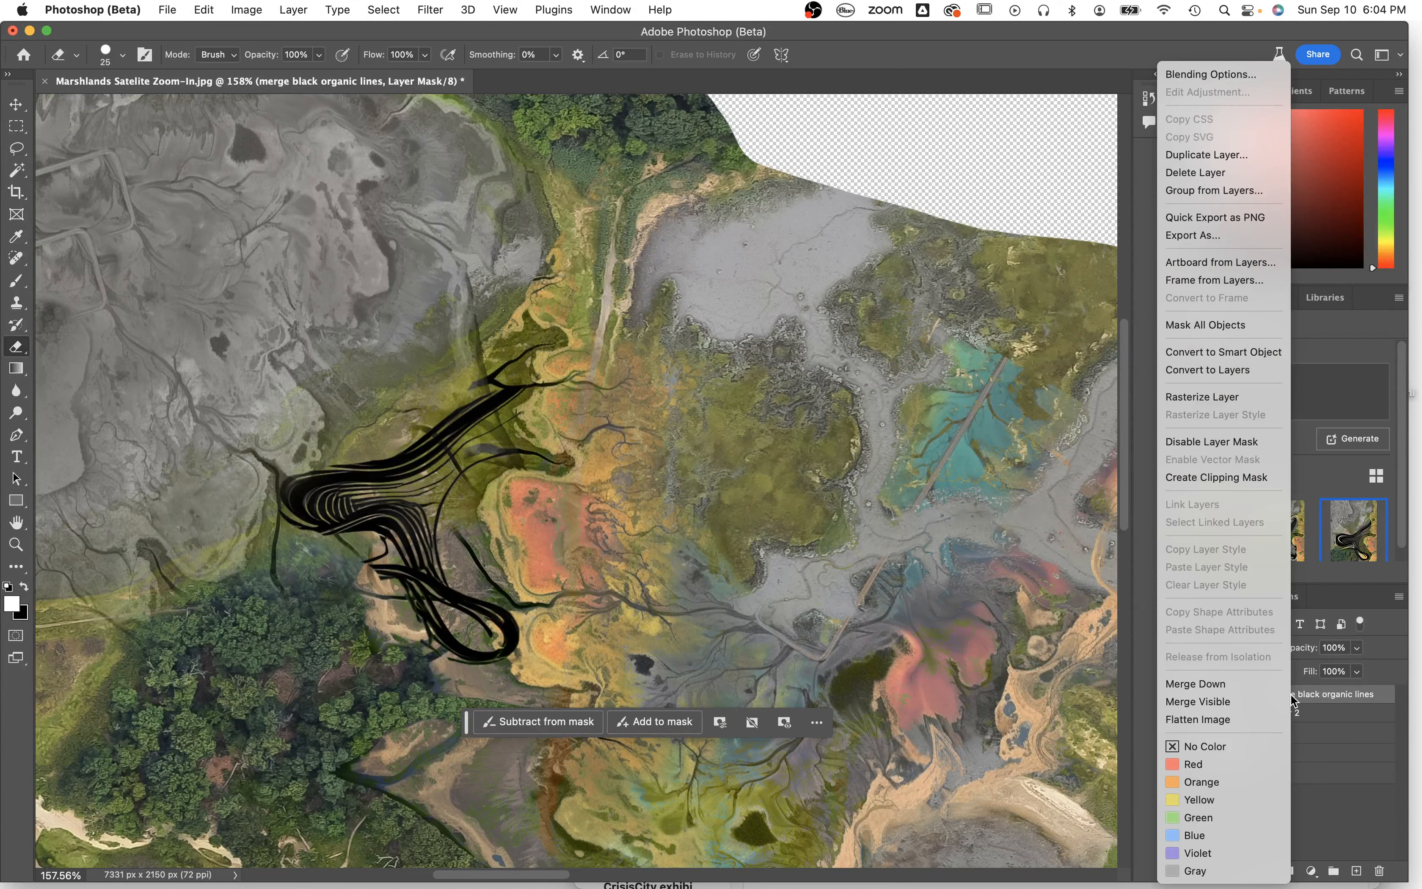
{"action": "left_click", "coordinate": [1216, 350]}
{"action": "right_click", "coordinate": [1241, 694]}
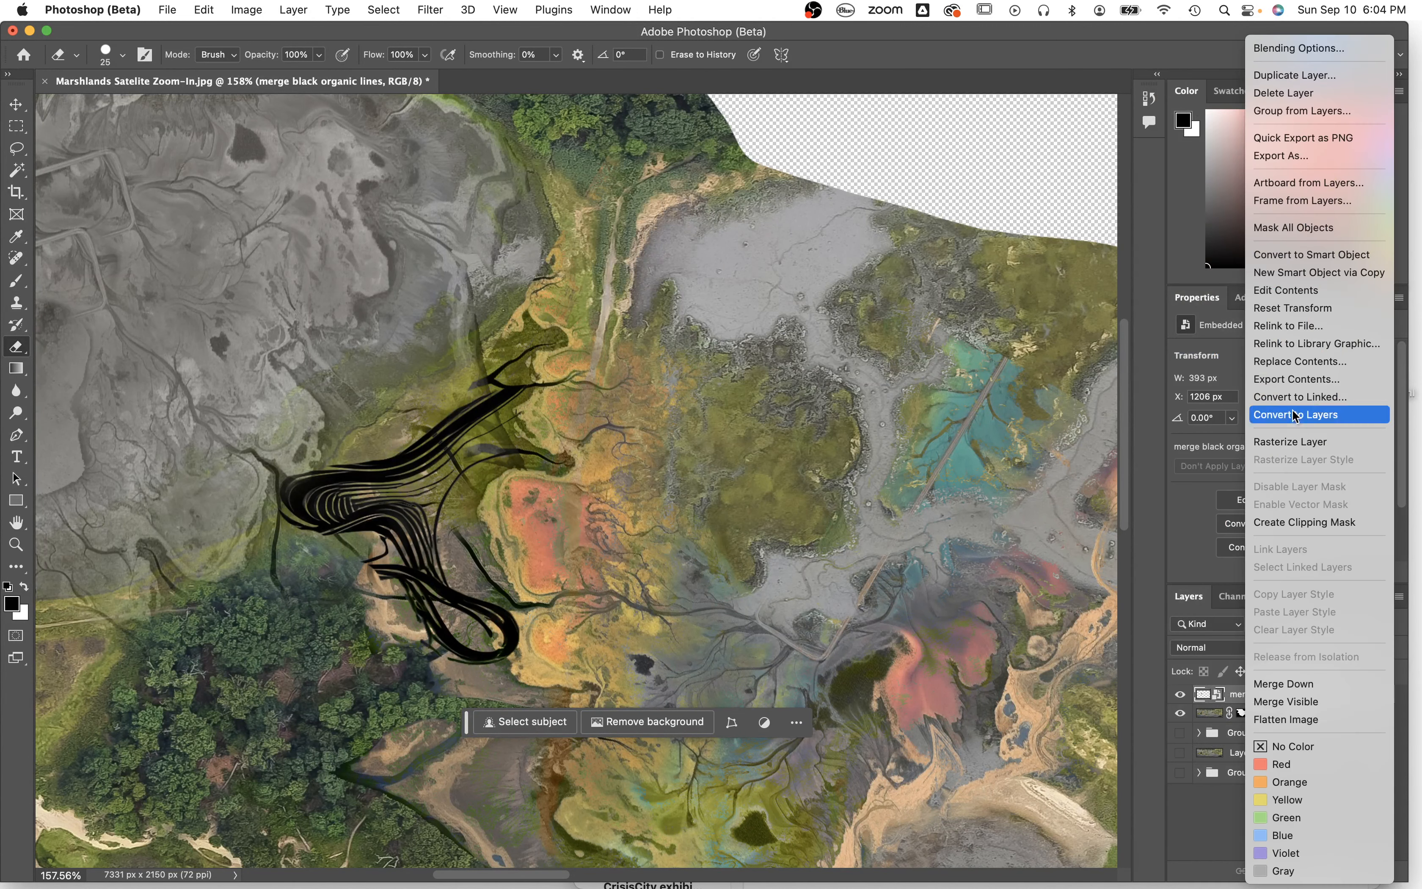
{"action": "left_click", "coordinate": [1301, 441]}
Warp the northern arm of the black lines, bending and stretching it northeast to meet the dark creek branches.
{"action": "key", "text": "super+t"}
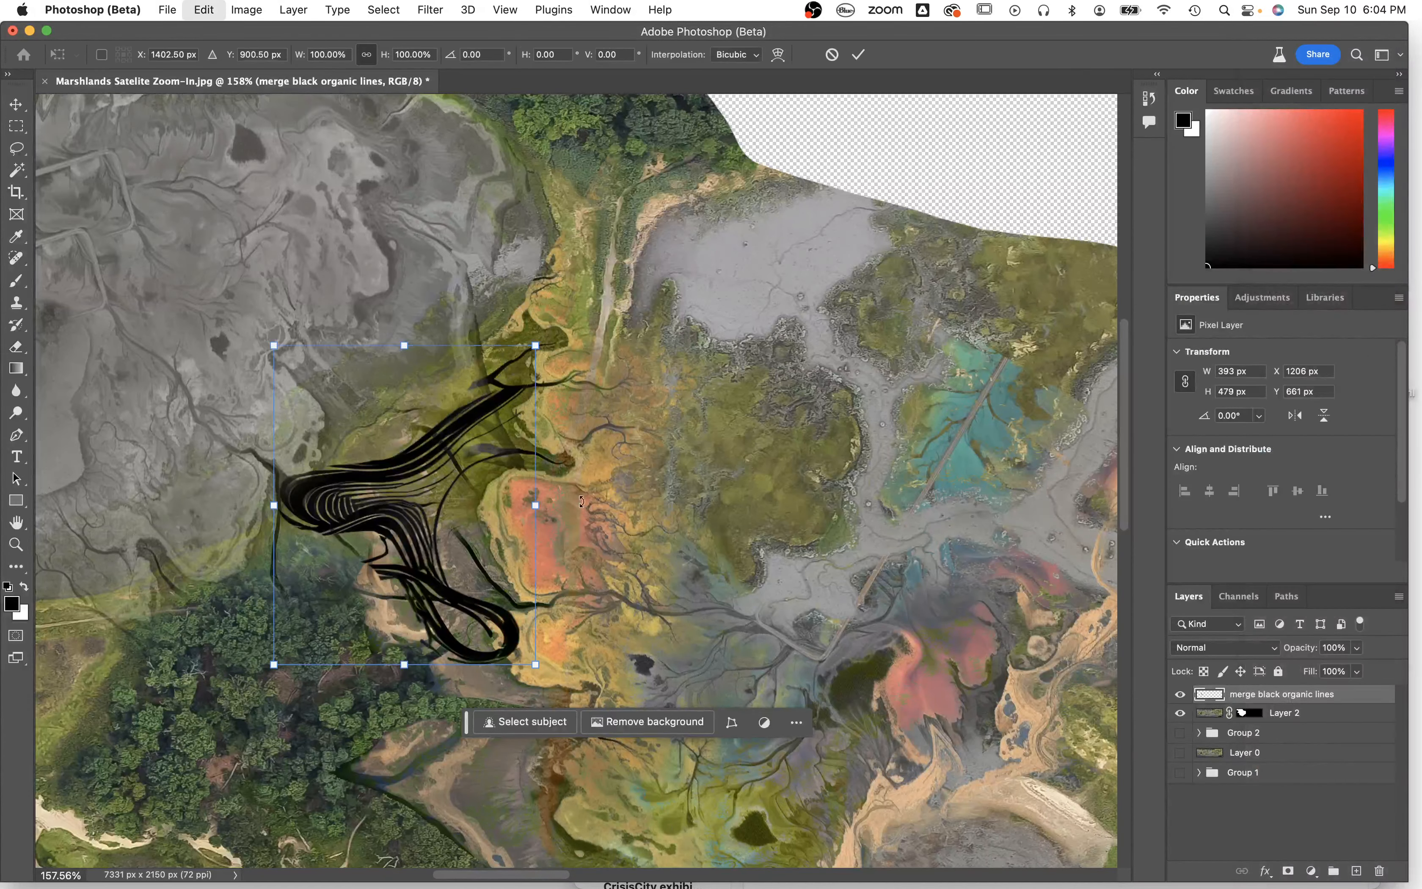
{"action": "right_click", "coordinate": [492, 475]}
{"action": "left_click", "coordinate": [511, 591]}
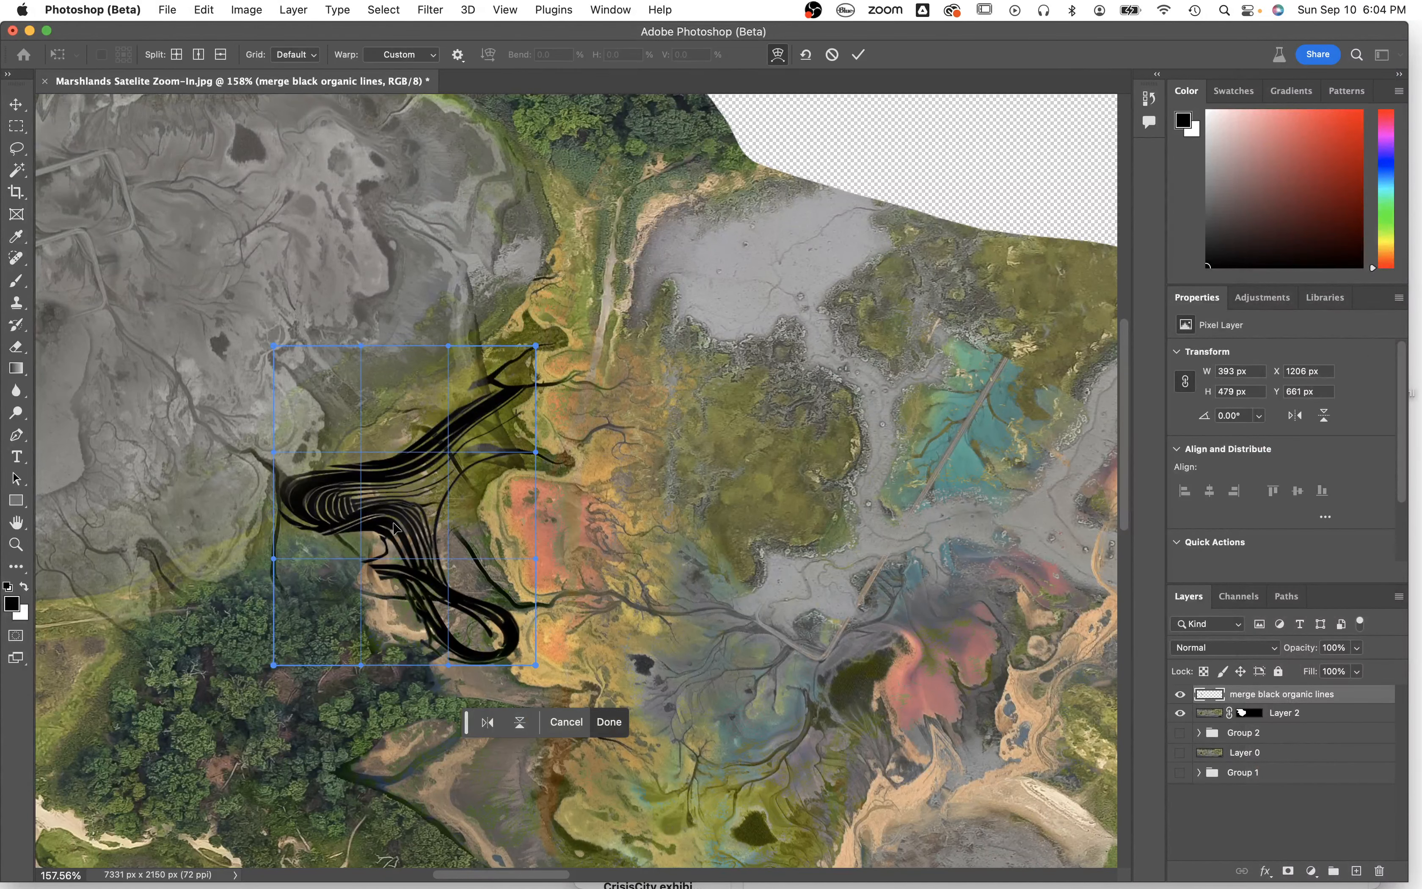
{"action": "left_click_drag", "start_coordinate": [522, 392], "coordinate": [580, 381]}
{"action": "left_click_drag", "start_coordinate": [502, 432], "coordinate": [463, 402]}
{"action": "left_click_drag", "start_coordinate": [555, 377], "coordinate": [562, 389]}
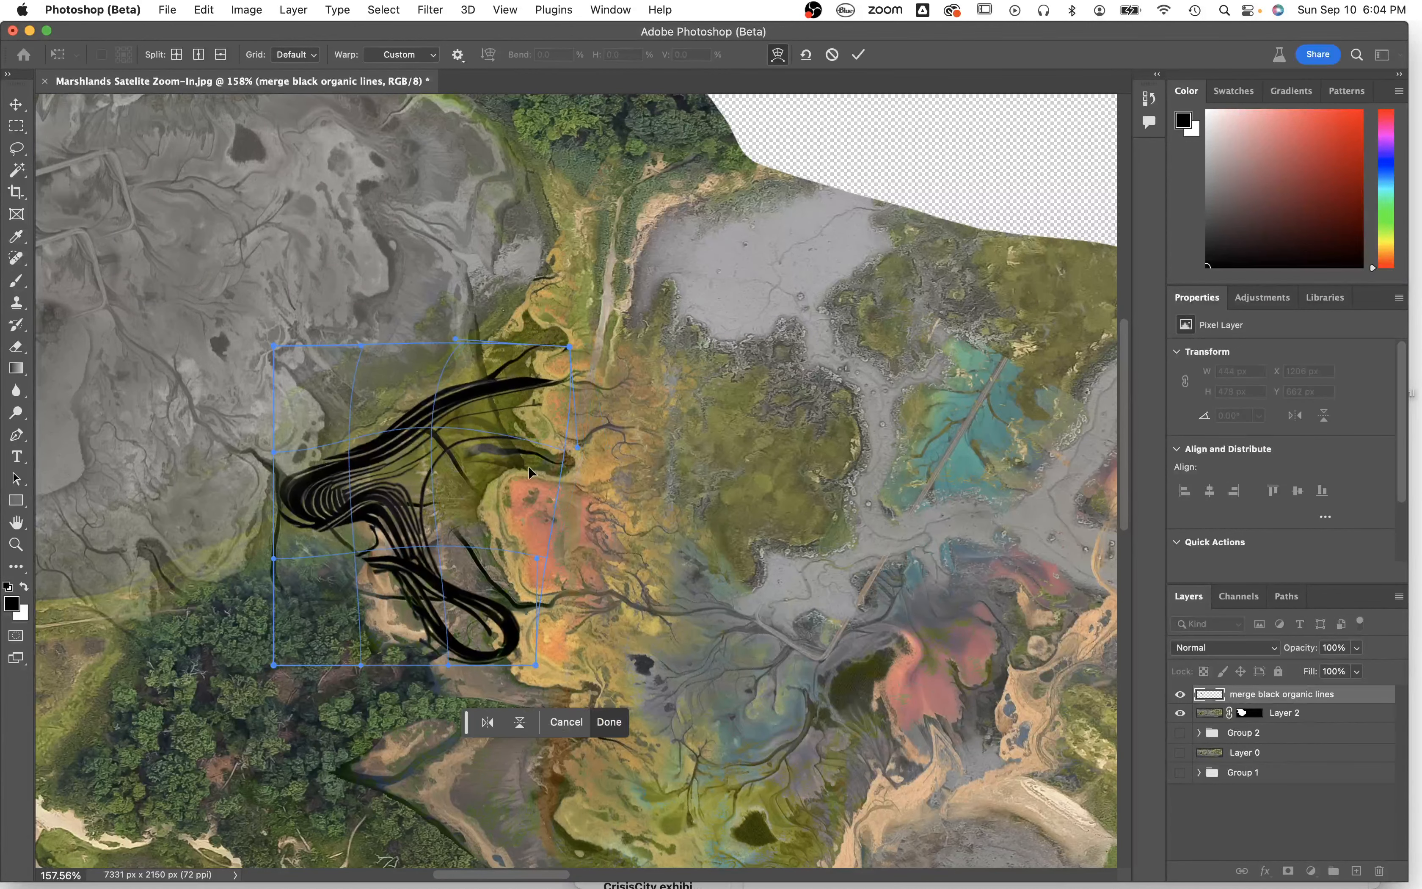
{"action": "left_click_drag", "start_coordinate": [516, 447], "coordinate": [523, 470]}
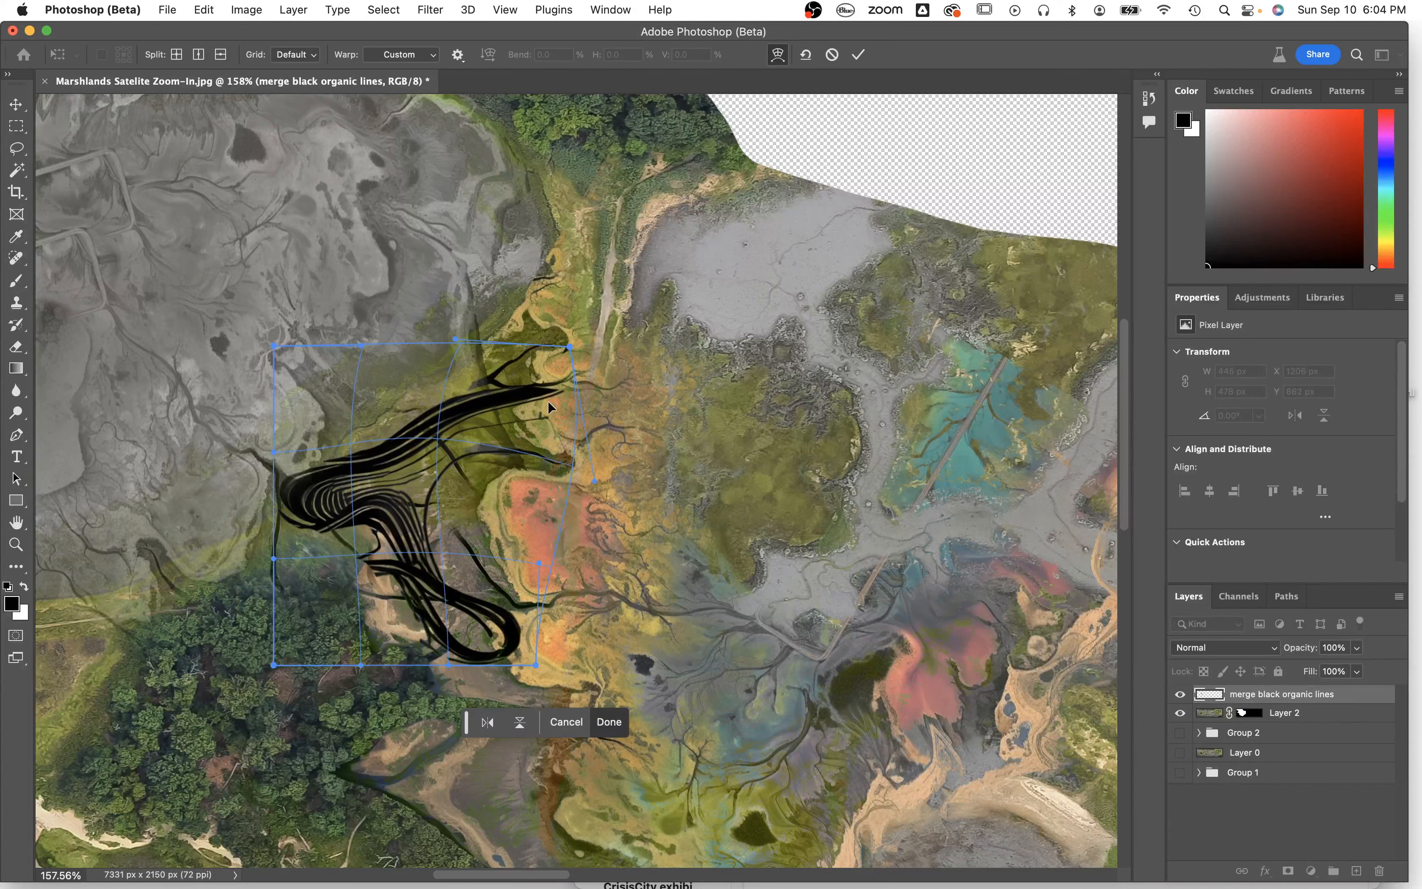
{"action": "left_click_drag", "start_coordinate": [549, 405], "coordinate": [554, 413]}
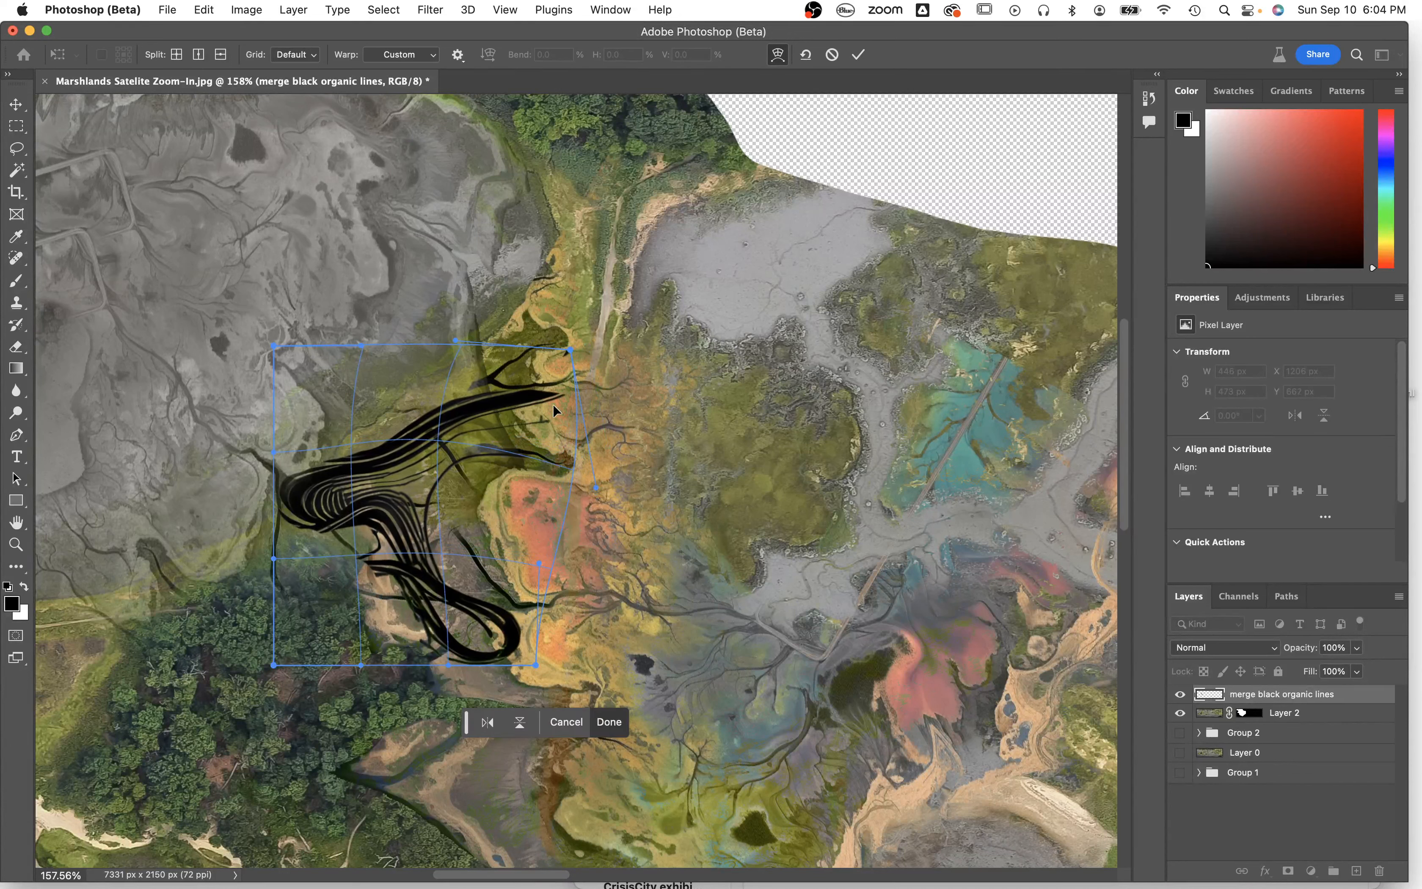
{"action": "left_click_drag", "start_coordinate": [569, 352], "coordinate": [577, 323]}
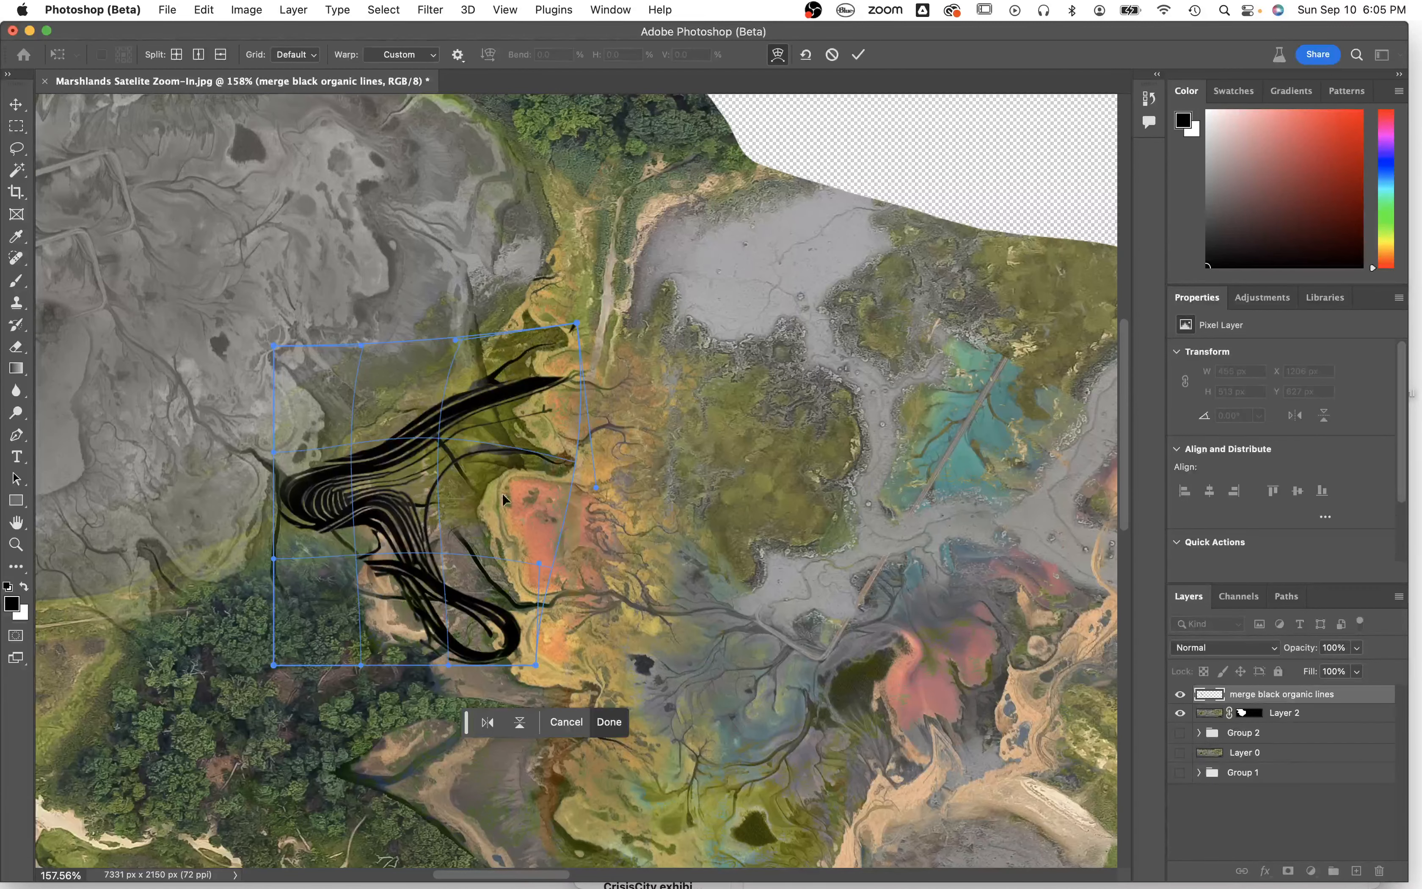
Warp the southern loop of the black lines farther south, shift the middle bands east, and apply the warp.
{"action": "left_click_drag", "start_coordinate": [504, 660], "coordinate": [502, 702]}
{"action": "left_click_drag", "start_coordinate": [376, 626], "coordinate": [351, 642]}
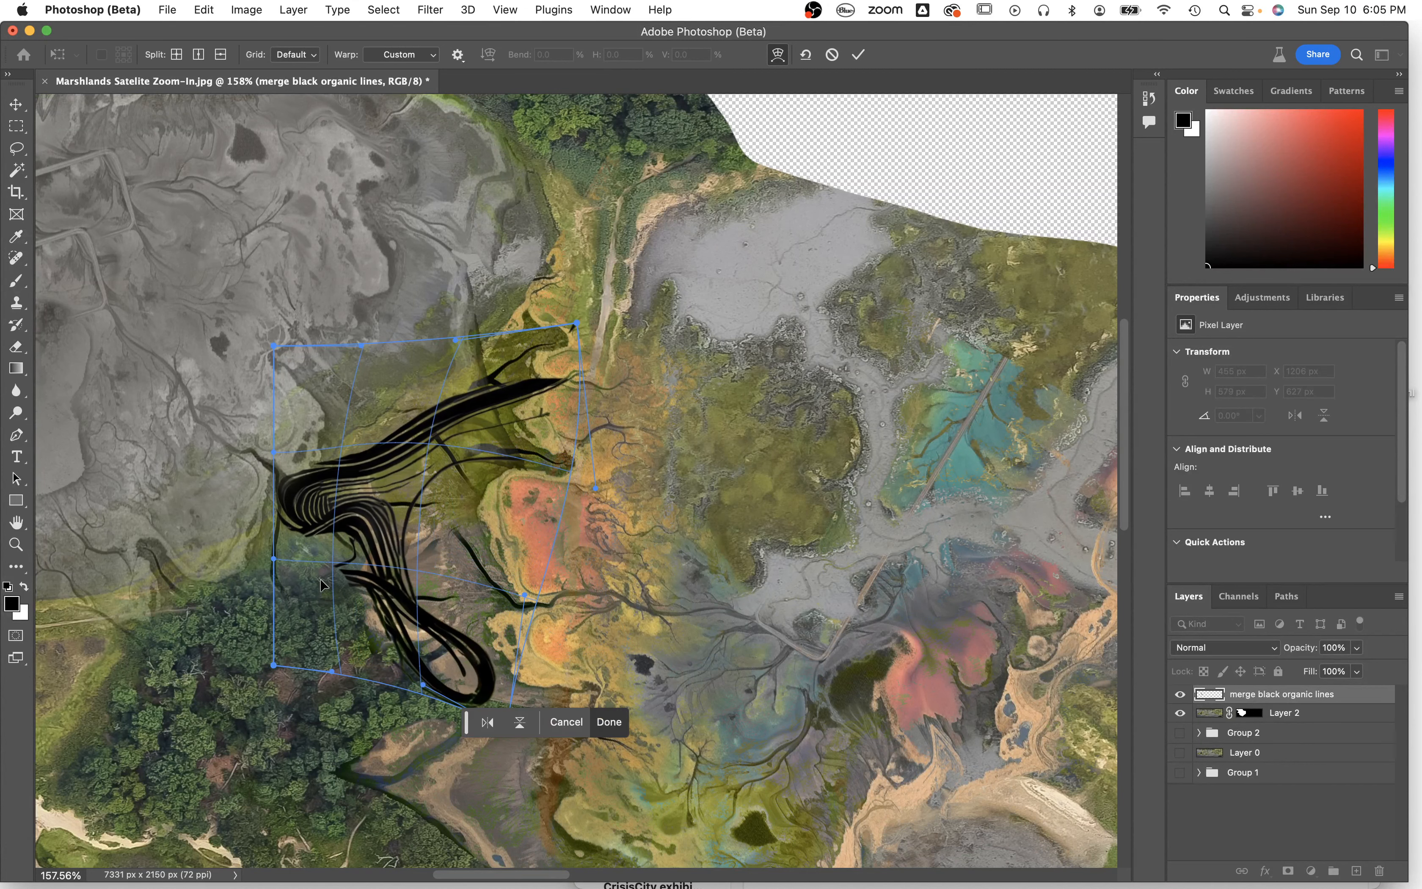
{"action": "left_click_drag", "start_coordinate": [313, 578], "coordinate": [353, 576]}
{"action": "left_click_drag", "start_coordinate": [359, 481], "coordinate": [442, 492]}
{"action": "key", "text": "Return"}
Try the Color Dodge blend mode on the black lines layer, and change it to Screen.
{"action": "scroll", "coordinate": [569, 483], "scroll_direction": "down", "scroll_amount": 10}
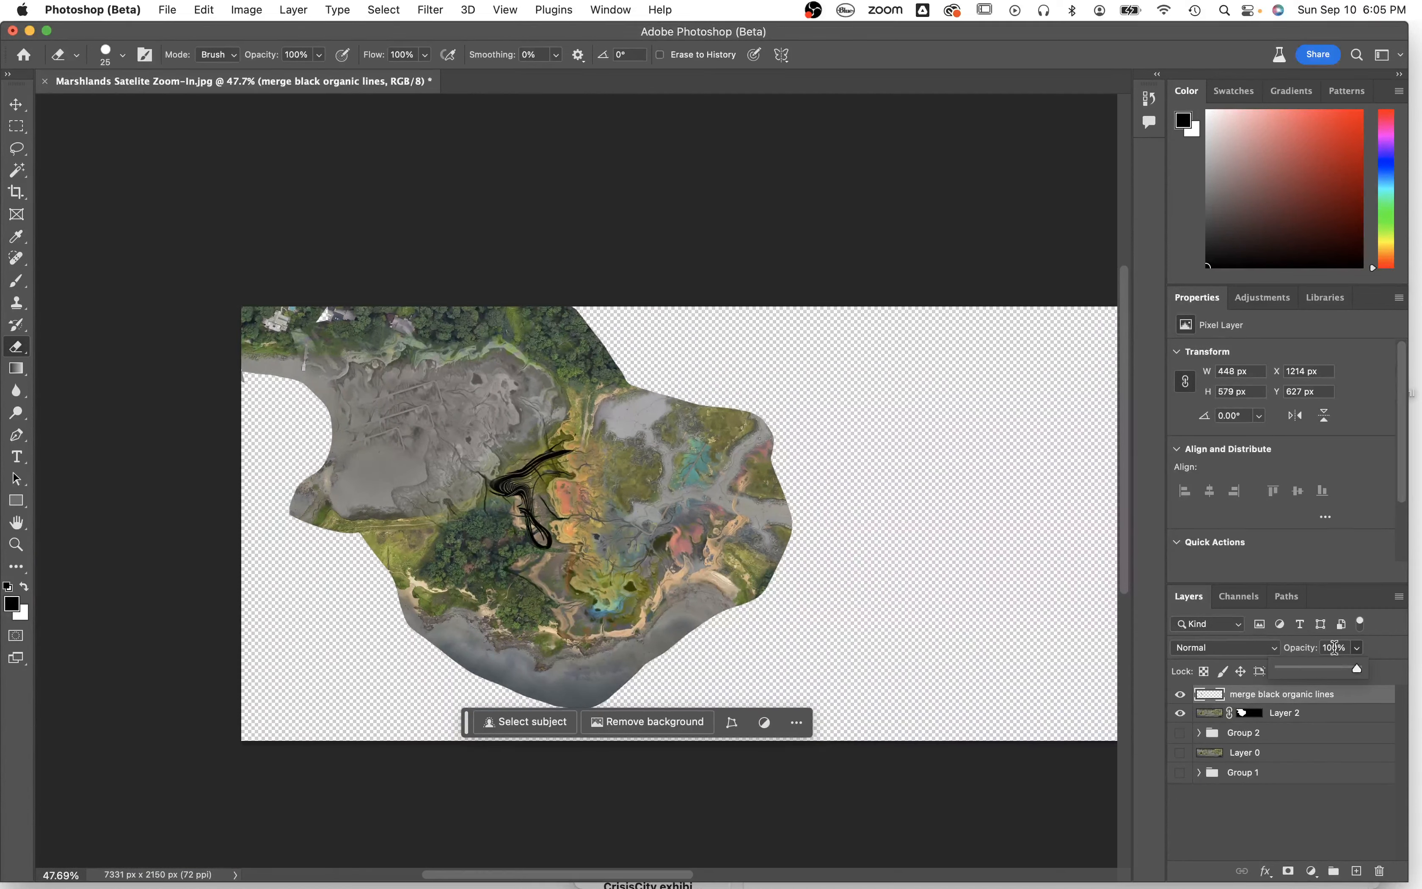
{"action": "left_click", "coordinate": [1227, 649]}
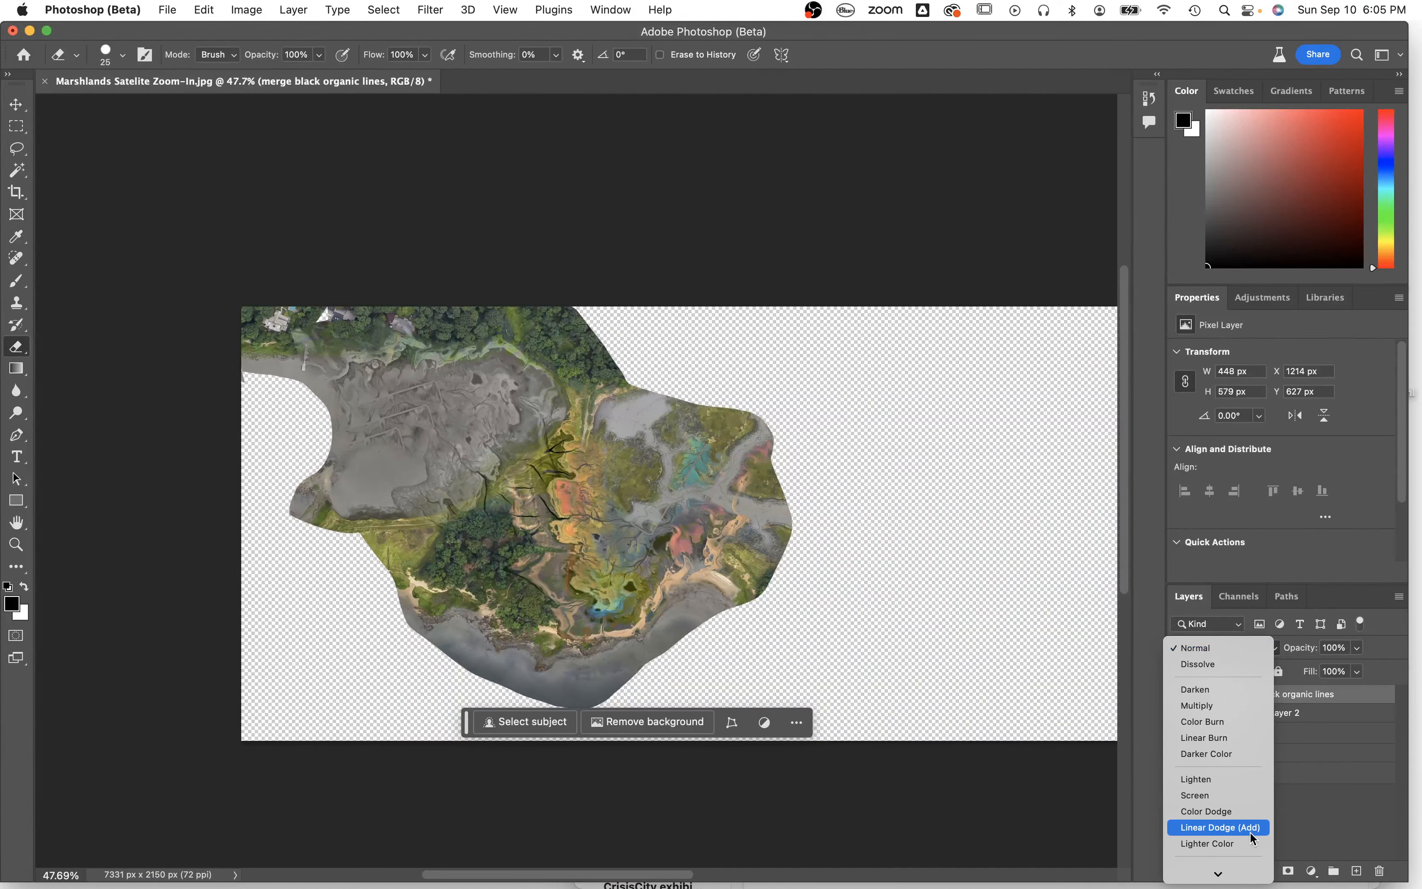
{"action": "left_click", "coordinate": [1236, 810]}
{"action": "scroll", "coordinate": [570, 476], "scroll_direction": "up", "scroll_amount": 10}
{"action": "left_click", "coordinate": [1227, 649]}
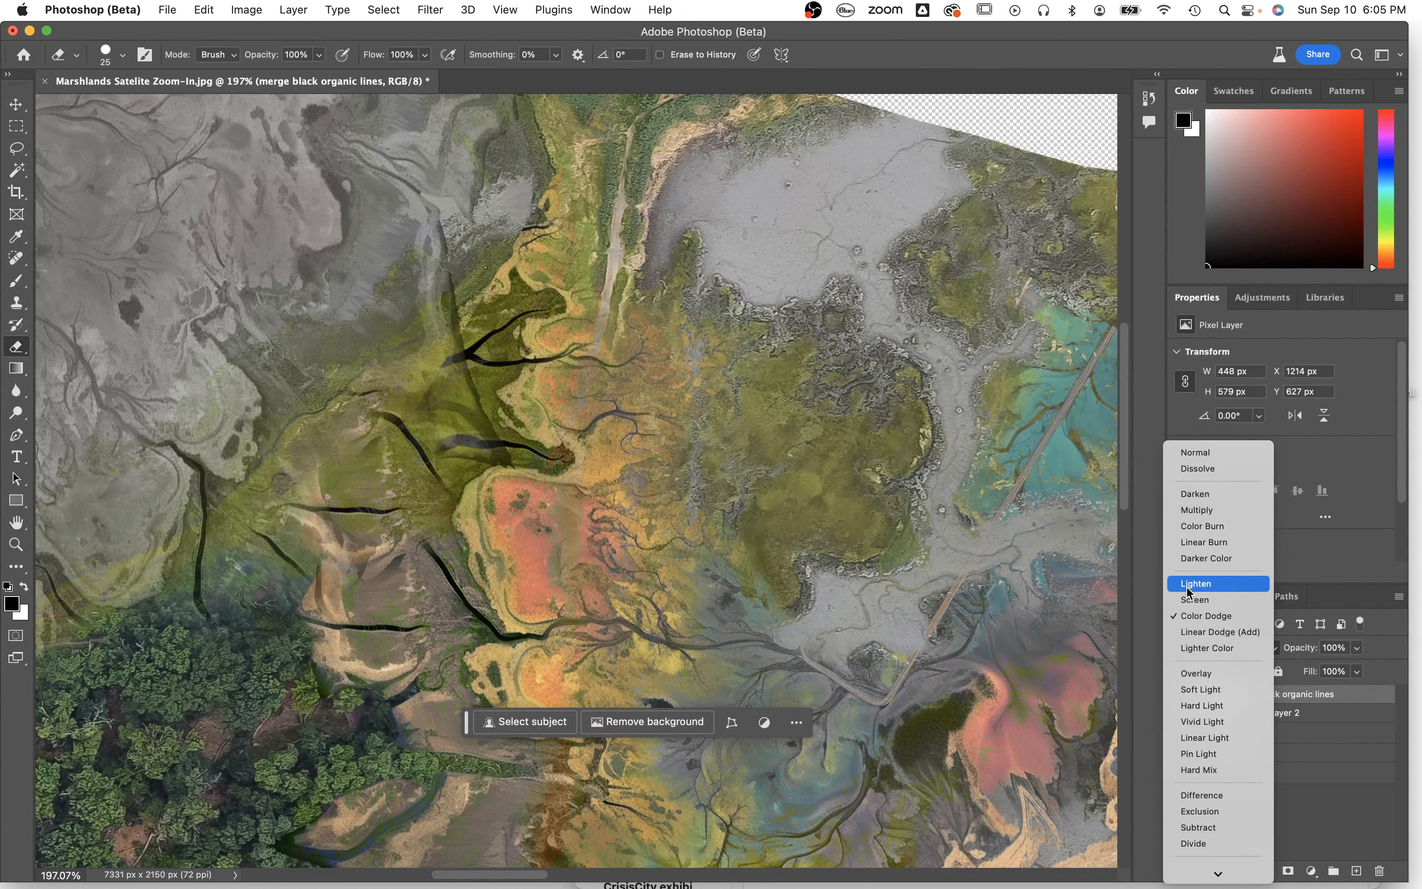
{"action": "left_click", "coordinate": [1189, 599]}
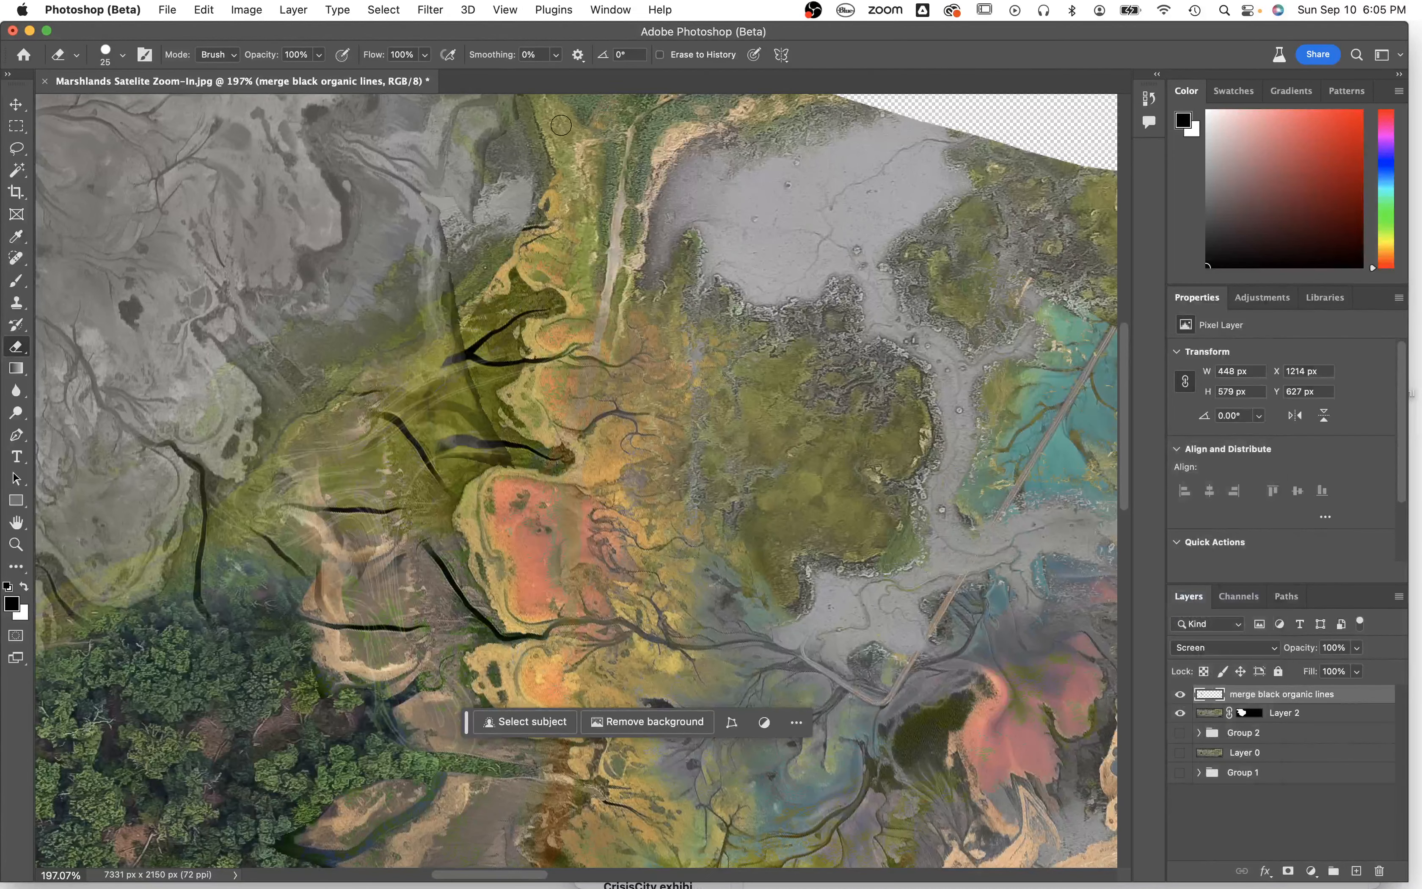
Colorize the organic lines light blue with Hue/Saturation, shifting the hue and raising saturation and lightness.
{"action": "left_click", "coordinate": [240, 14]}
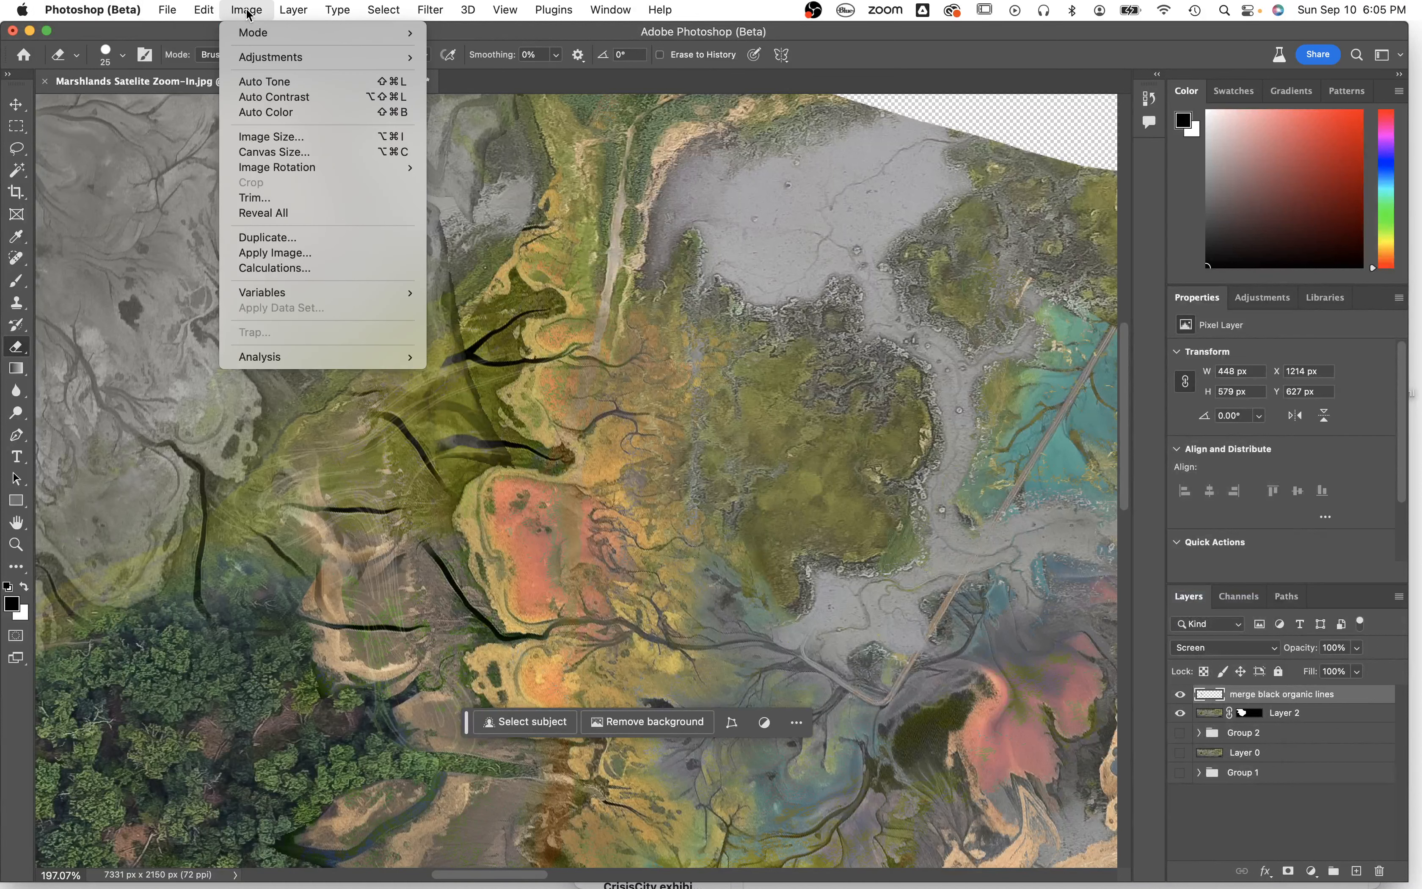
{"action": "mouse_move", "coordinate": [245, 54]}
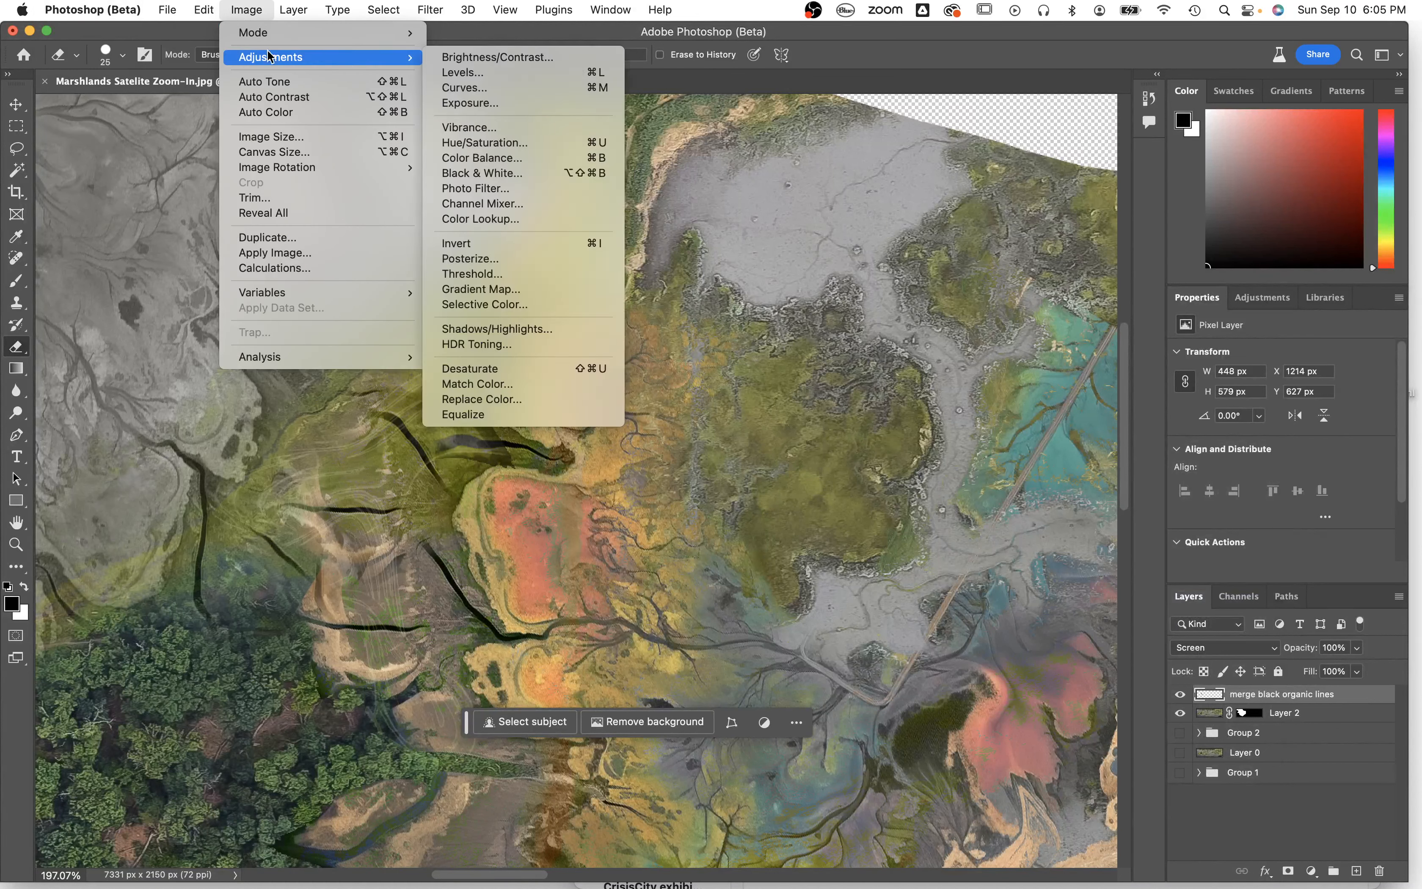
{"action": "left_click", "coordinate": [485, 143]}
{"action": "left_click", "coordinate": [830, 414]}
{"action": "left_click_drag", "start_coordinate": [630, 360], "coordinate": [743, 359]}
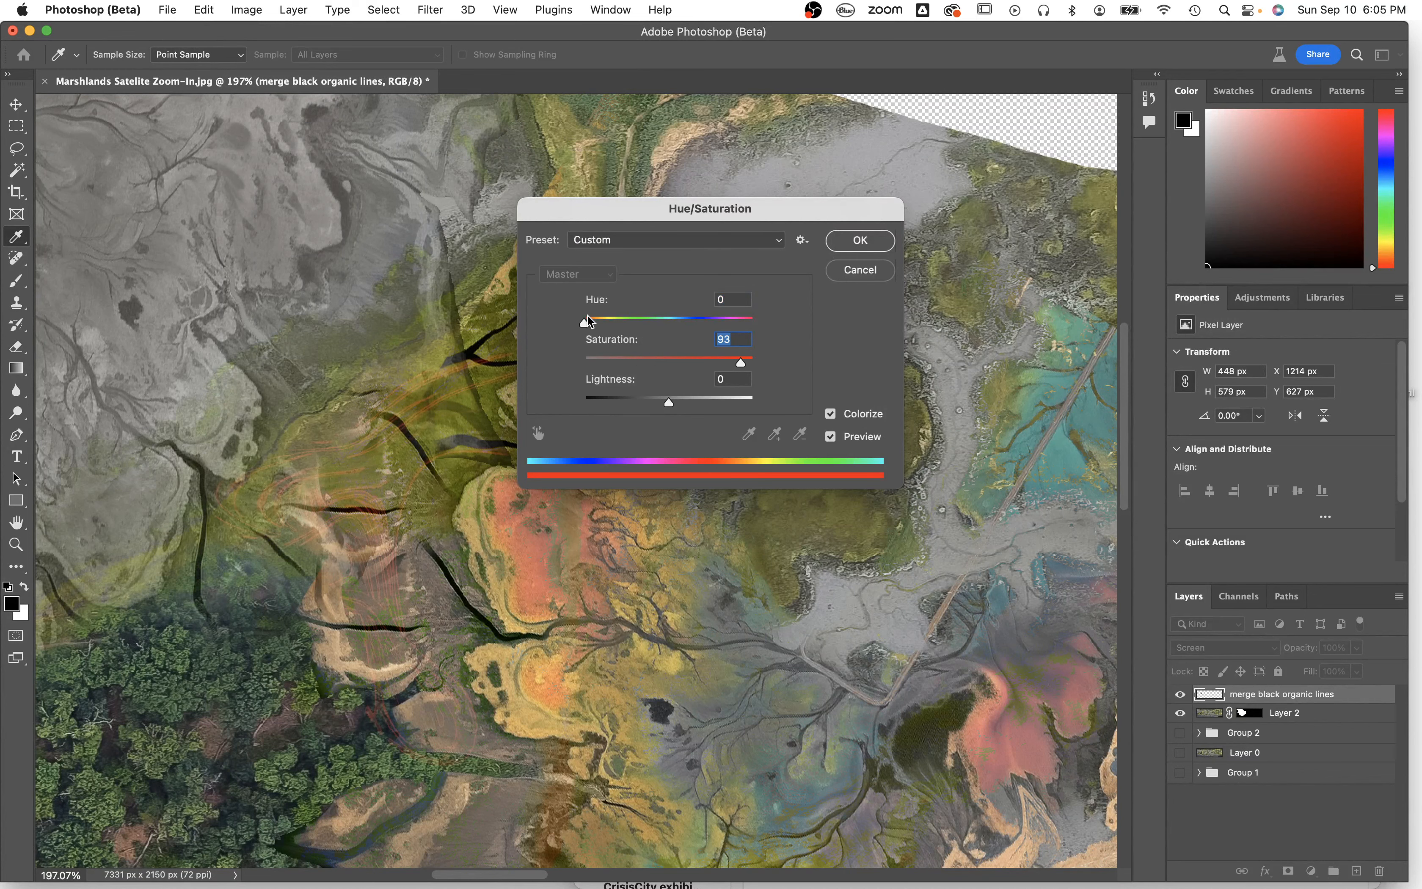
{"action": "mouse_move", "coordinate": [670, 406]}
{"action": "left_mouse_down"}
{"action": "mouse_move", "coordinate": [731, 407]}
{"action": "mouse_move", "coordinate": [684, 405]}
{"action": "left_mouse_up"}
{"action": "left_click_drag", "start_coordinate": [583, 322], "coordinate": [674, 369]}
{"action": "left_click_drag", "start_coordinate": [621, 412], "coordinate": [673, 412]}
{"action": "left_click_drag", "start_coordinate": [740, 363], "coordinate": [758, 363]}
{"action": "left_click", "coordinate": [889, 239]}
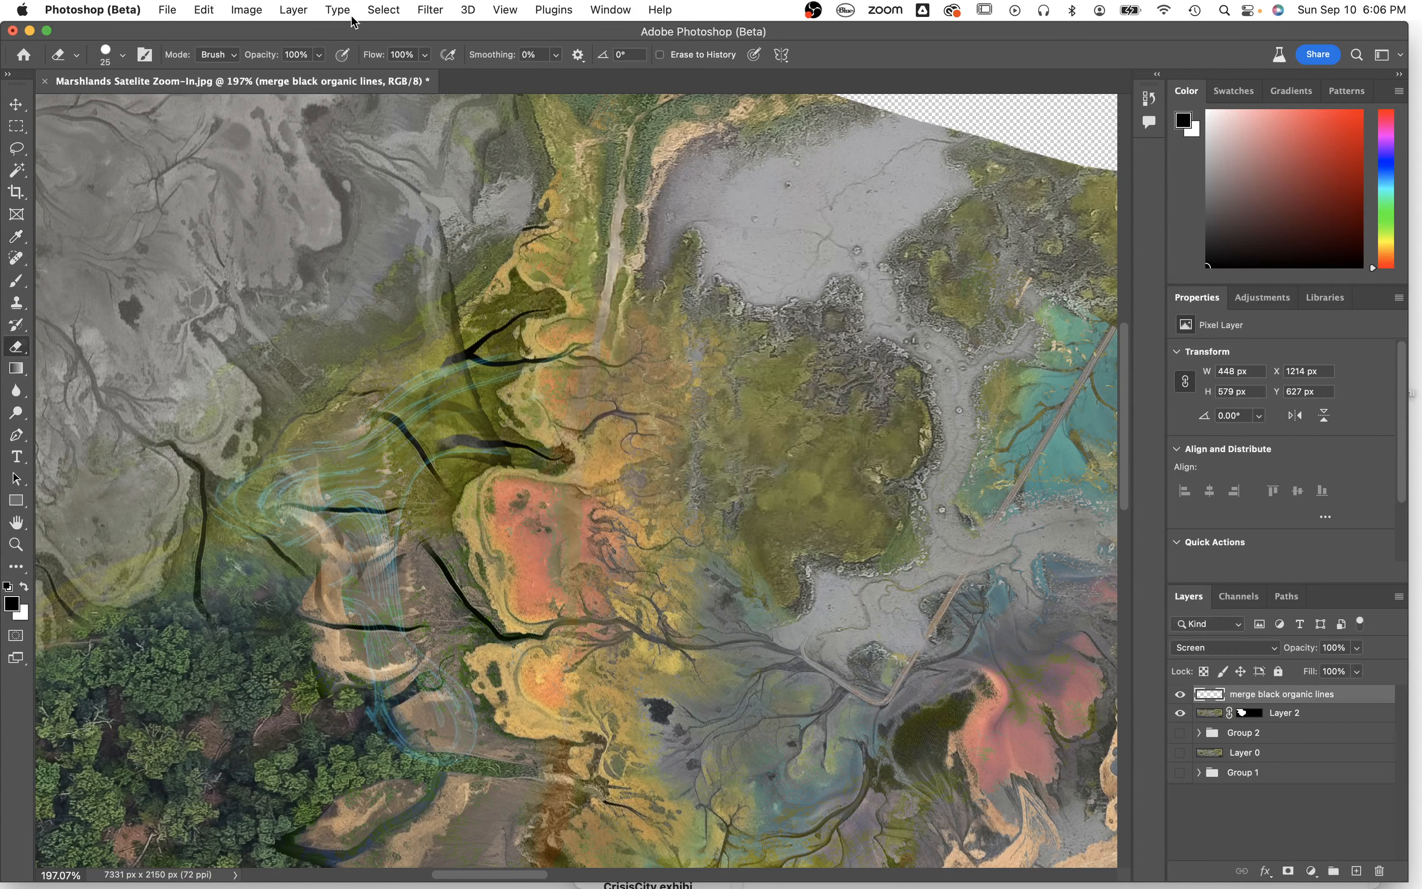
Raise the blue lines' contrast to about 99 and increase their brightness with Brightness/Contrast.
{"action": "left_click", "coordinate": [247, 9]}
{"action": "mouse_move", "coordinate": [268, 57]}
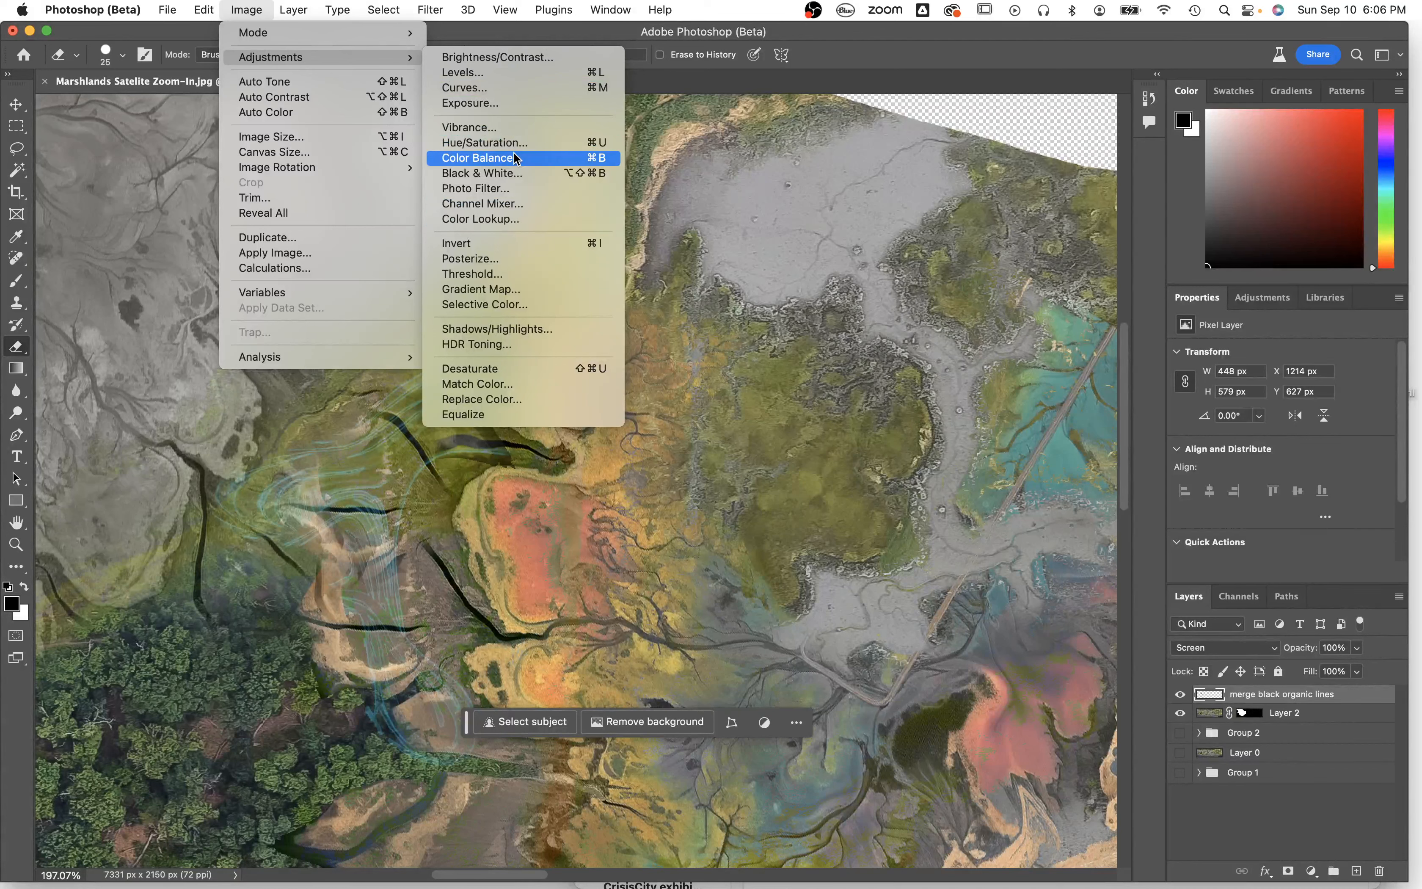
{"action": "left_click", "coordinate": [497, 57]}
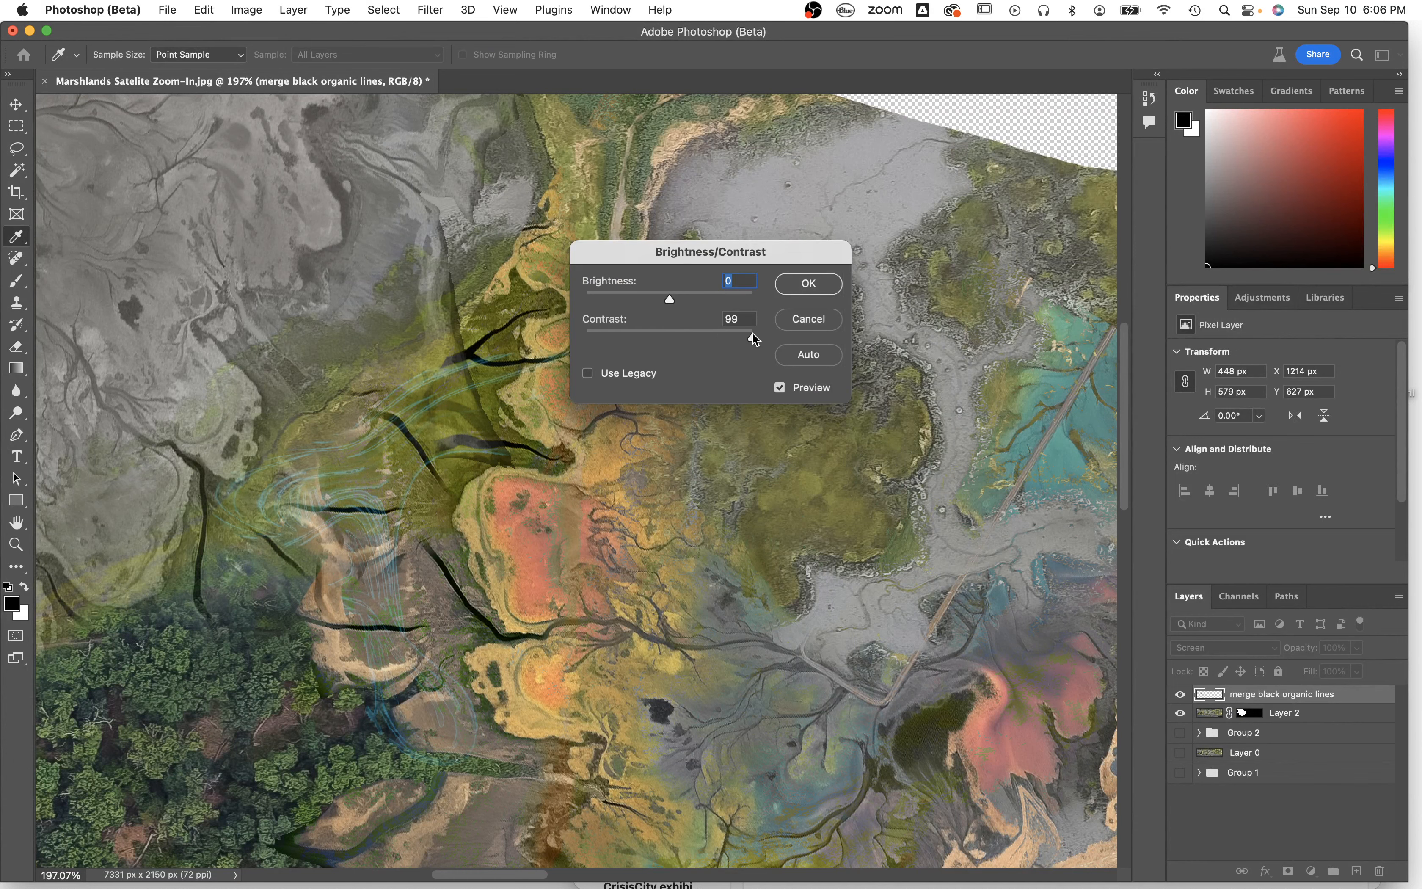
{"action": "left_click_drag", "start_coordinate": [752, 332], "coordinate": [734, 298]}
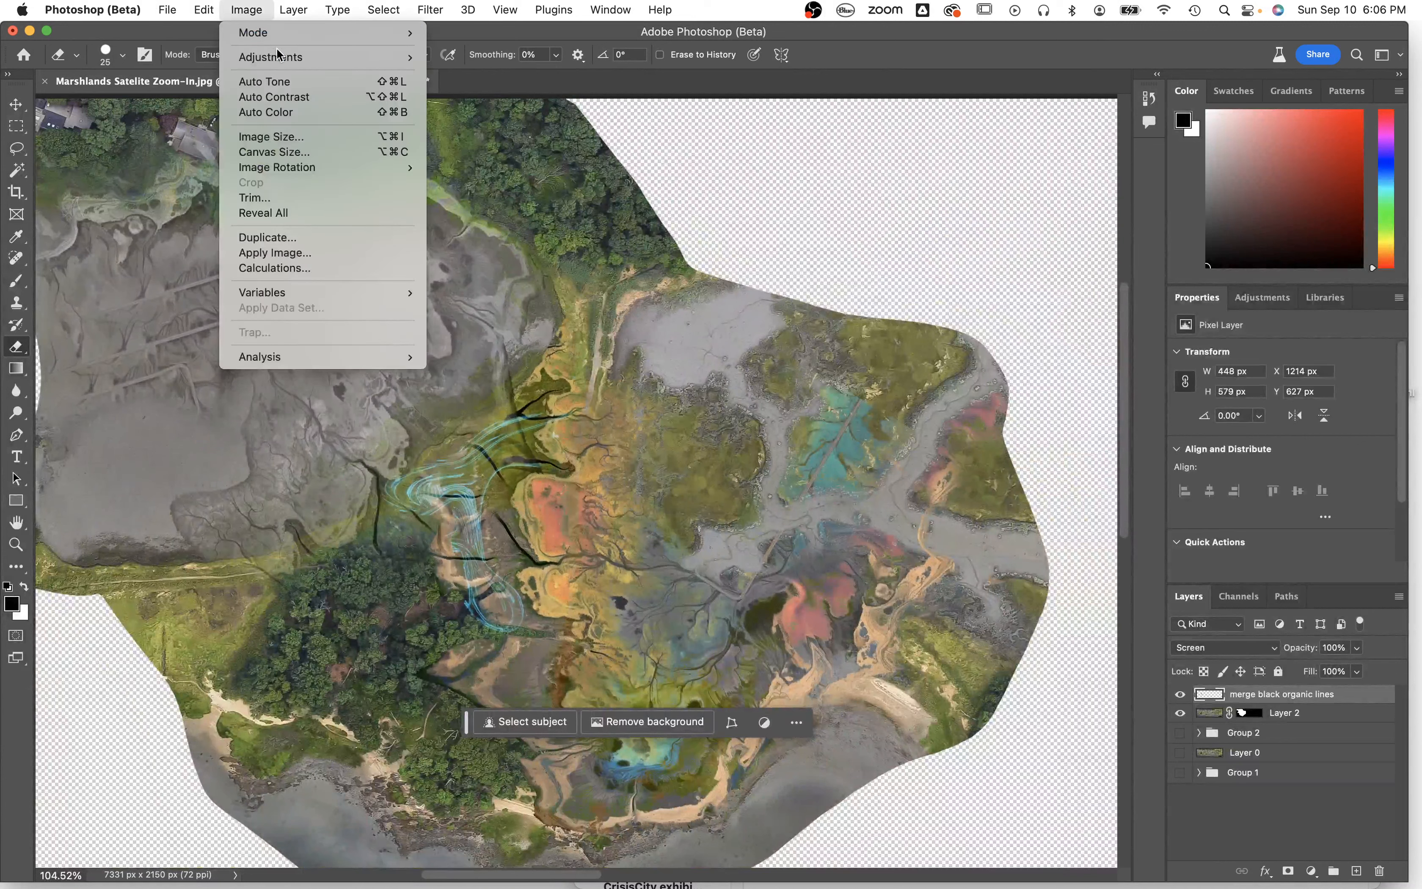
{"action": "mouse_move", "coordinate": [276, 57]}
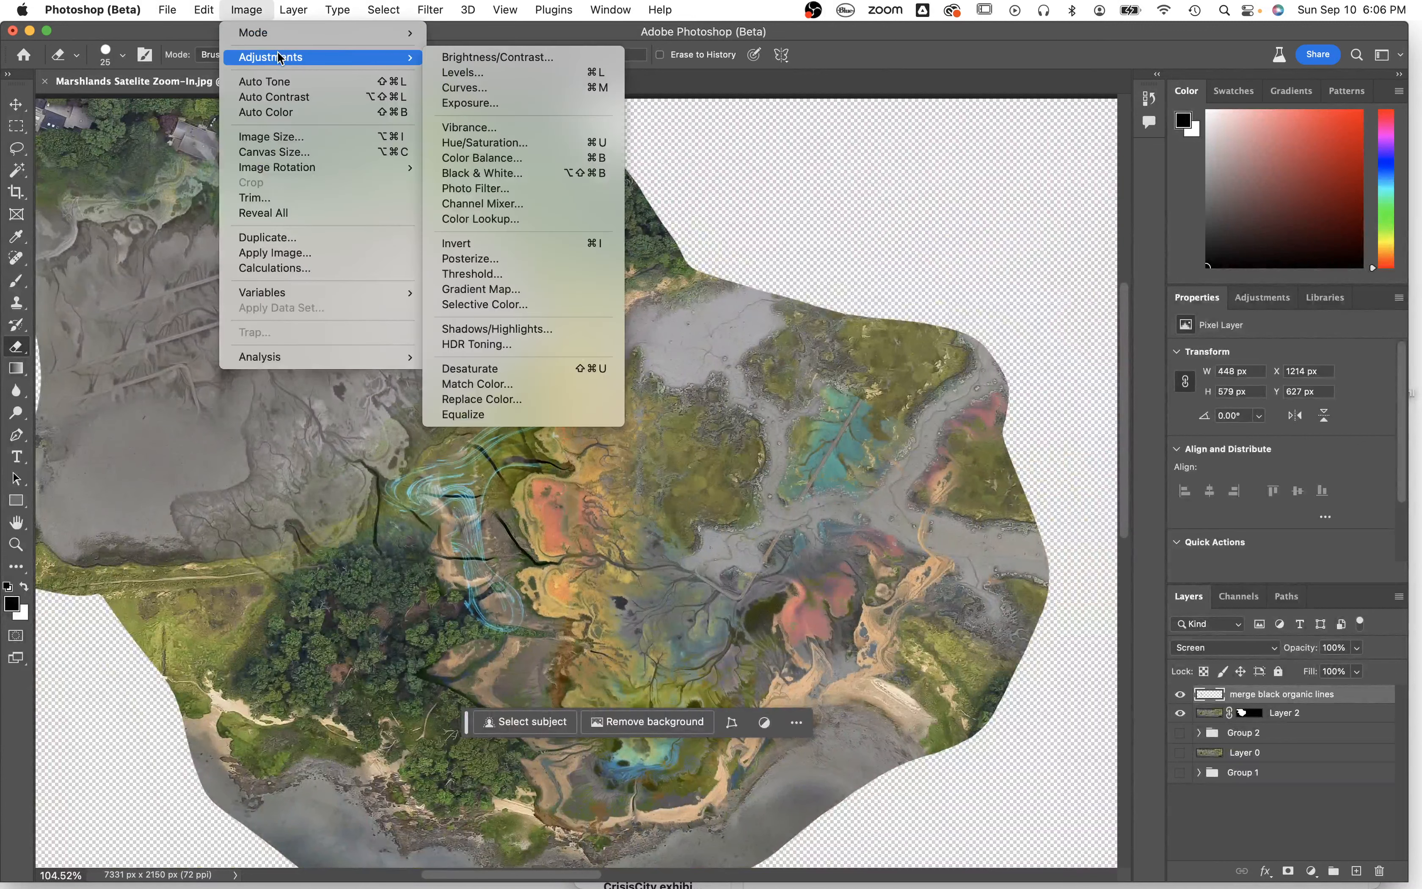
{"action": "left_click", "coordinate": [521, 140]}
{"action": "mouse_move", "coordinate": [669, 402]}
{"action": "left_mouse_down"}
{"action": "mouse_move", "coordinate": [612, 402]}
{"action": "mouse_move", "coordinate": [714, 406]}
{"action": "mouse_move", "coordinate": [672, 415]}
{"action": "left_mouse_up"}
{"action": "left_click", "coordinate": [860, 270]}
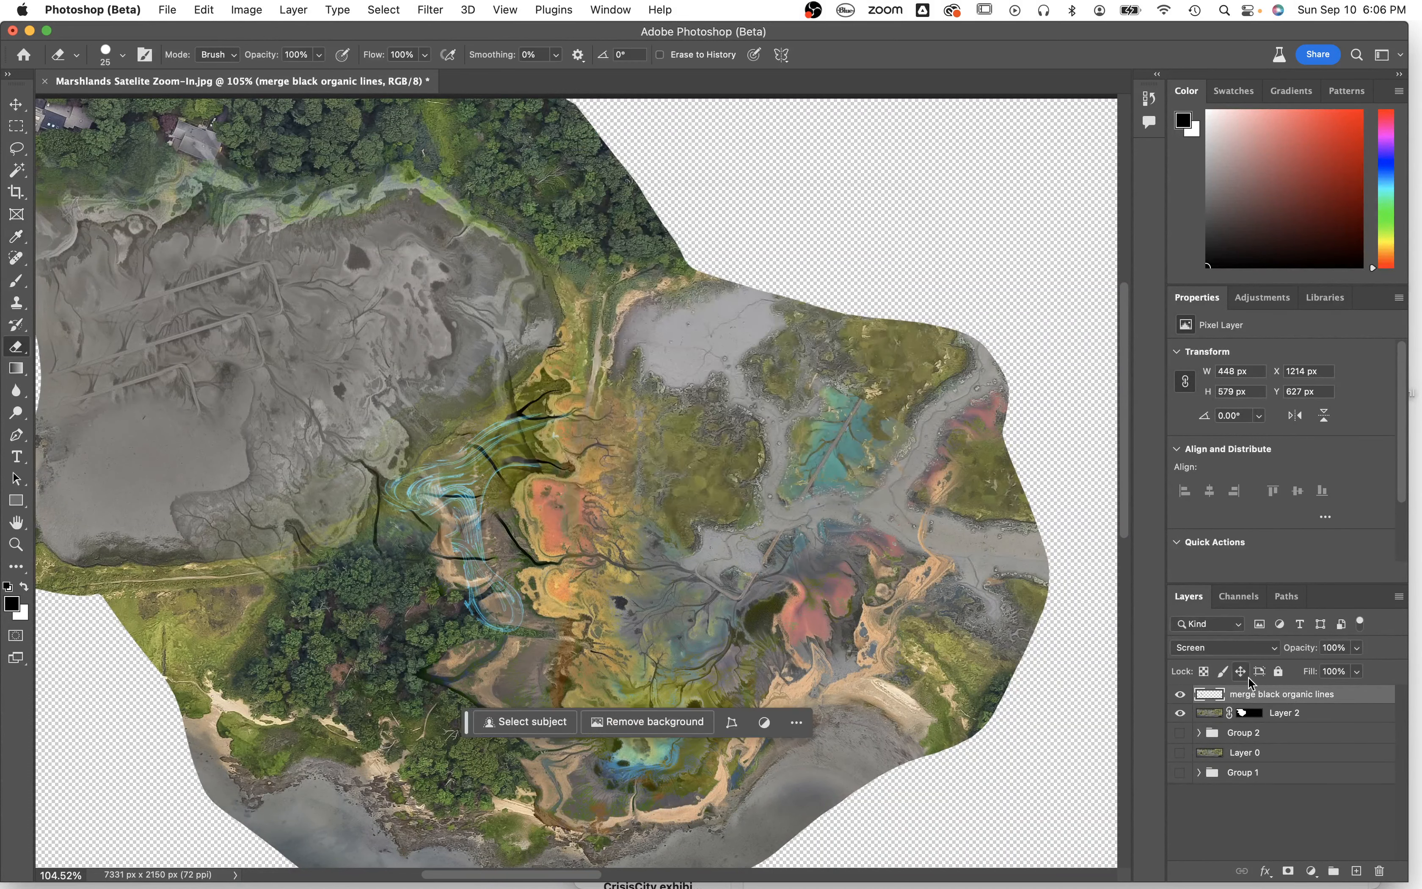
Set the organic lines layer's blend mode to Difference and view the whole marshland map.
{"action": "left_click", "coordinate": [1238, 649]}
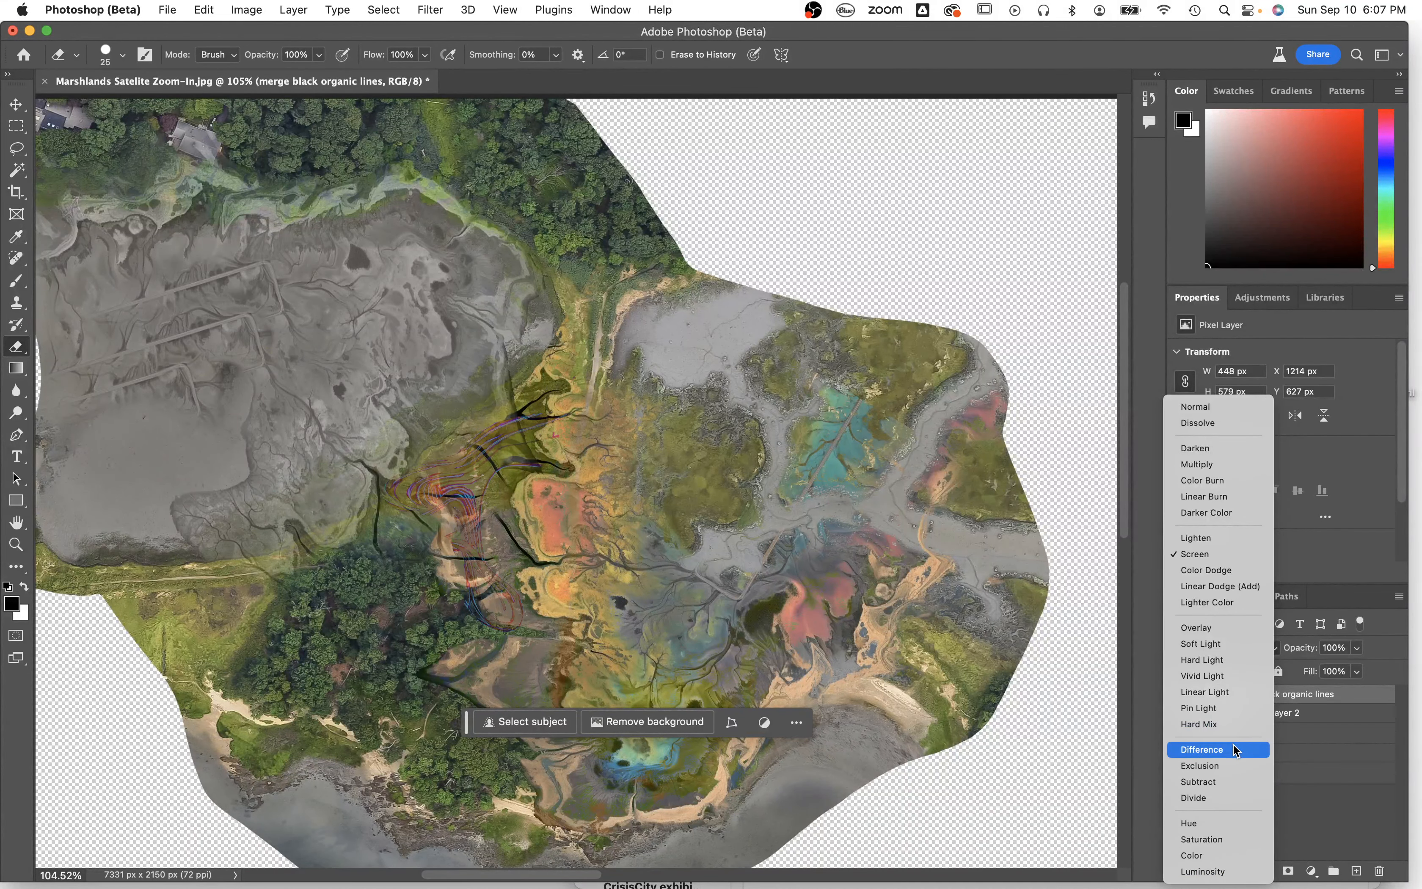
{"action": "left_click", "coordinate": [1201, 749]}
{"action": "scroll", "coordinate": [558, 502], "scroll_direction": "down", "scroll_amount": 5}
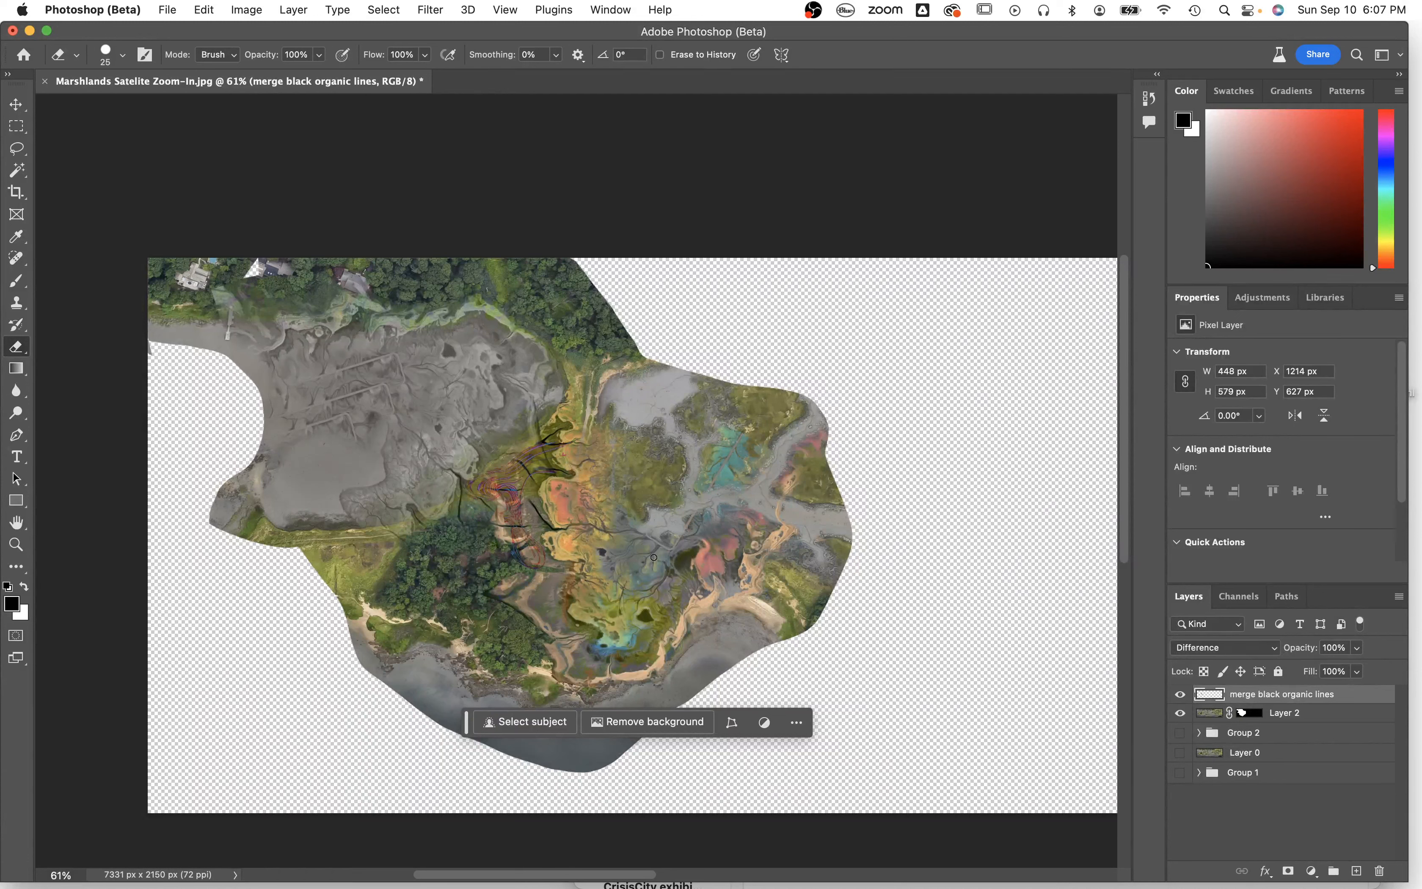
{"action": "scroll", "coordinate": [561, 486], "scroll_direction": "up", "scroll_amount": 3}
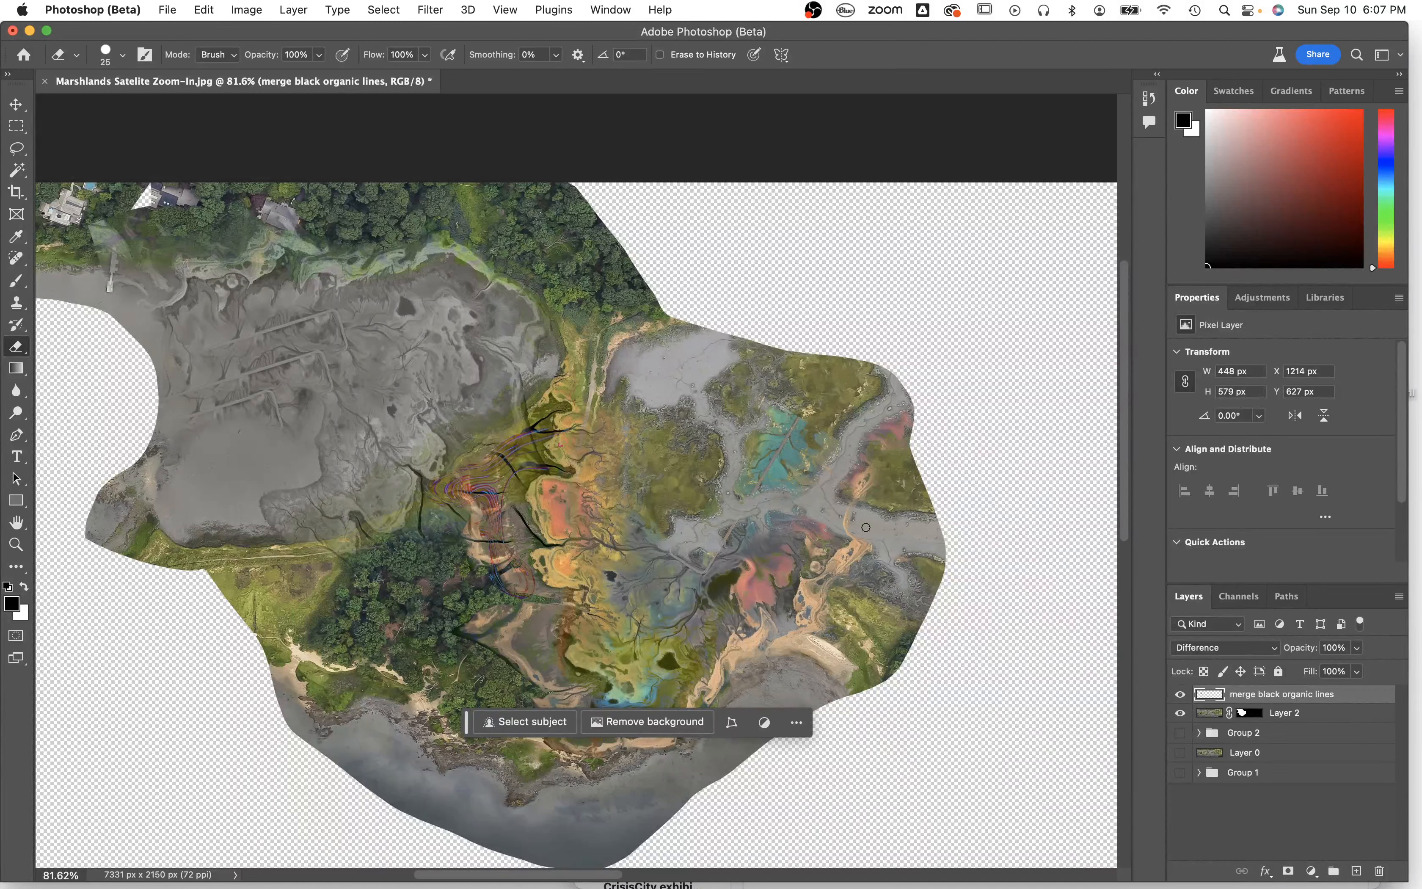
Try Clone Stamp strokes with a 100 px brush on Layer 2, and undo them.
{"action": "left_click", "coordinate": [1284, 712]}
{"action": "key", "text": "s"}
{"action": "left_click_drag", "start_coordinate": [801, 421], "coordinate": [832, 374]}
{"action": "key", "text": "super+z"}
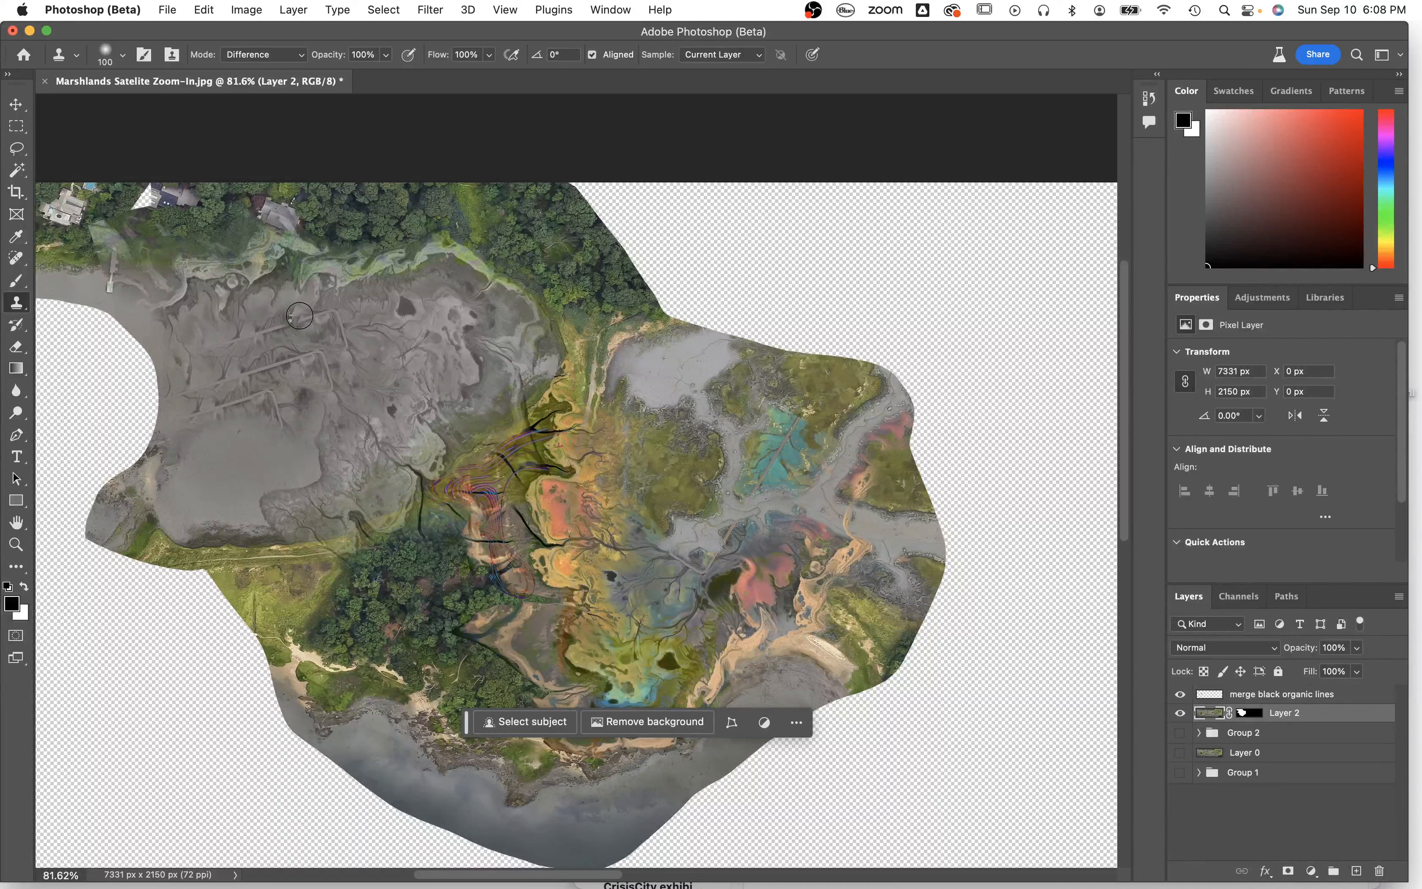
{"action": "mouse_move", "coordinate": [358, 261]}
{"action": "left_mouse_down"}
{"action": "mouse_move", "coordinate": [426, 222]}
{"action": "mouse_move", "coordinate": [342, 245]}
{"action": "mouse_move", "coordinate": [348, 279]}
{"action": "left_mouse_up"}
{"action": "key", "text": "super+z"}
Hide the merge black organic lines layer and switch to OBS.
{"action": "scroll", "coordinate": [711, 439], "scroll_direction": "down", "scroll_amount": 3}
{"action": "left_click", "coordinate": [1179, 694]}
{"action": "mouse_move", "coordinate": [876, 874]}
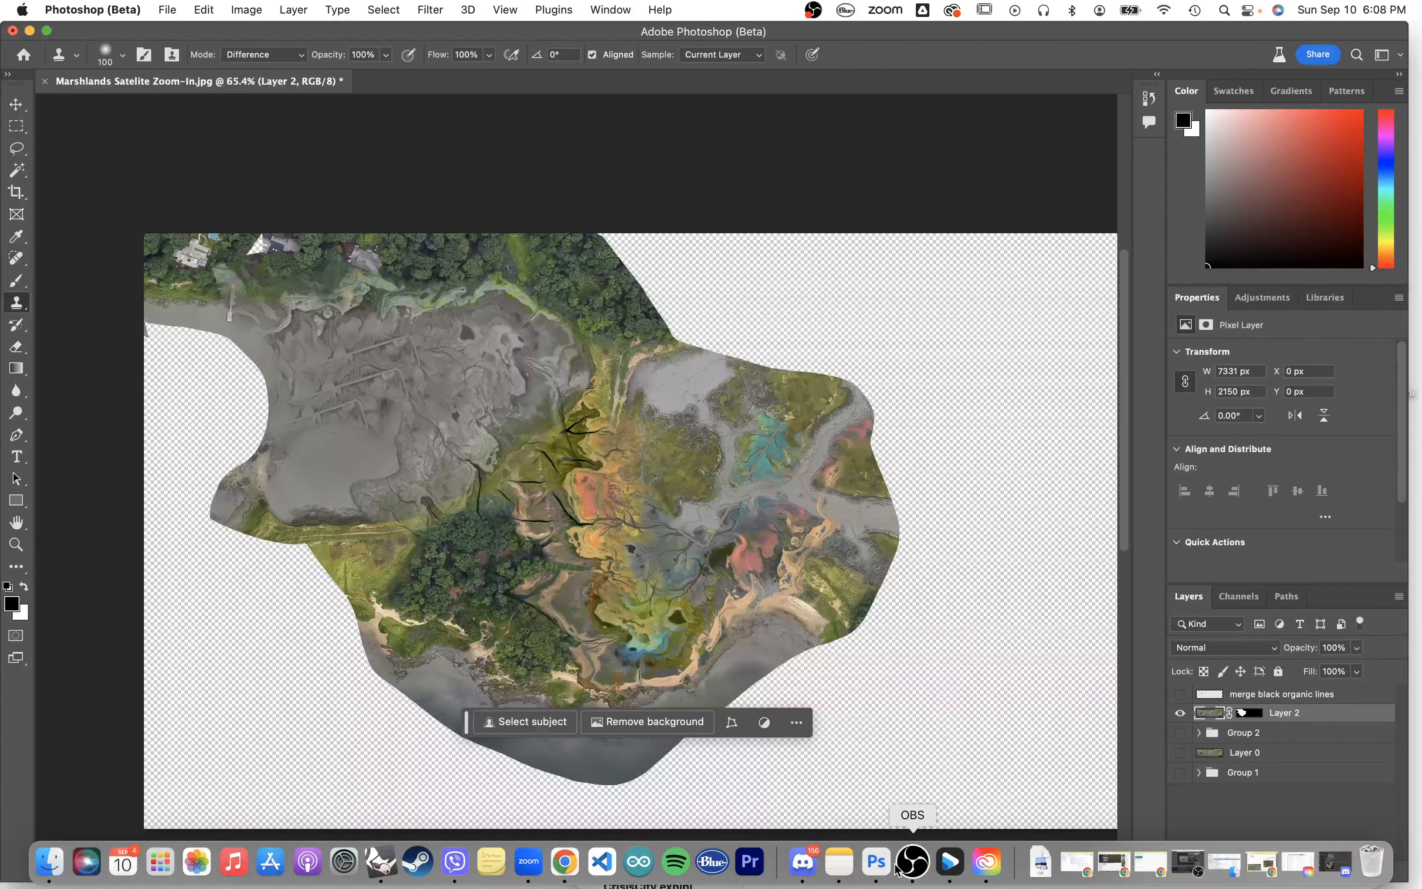
{"action": "left_click", "coordinate": [908, 868]}
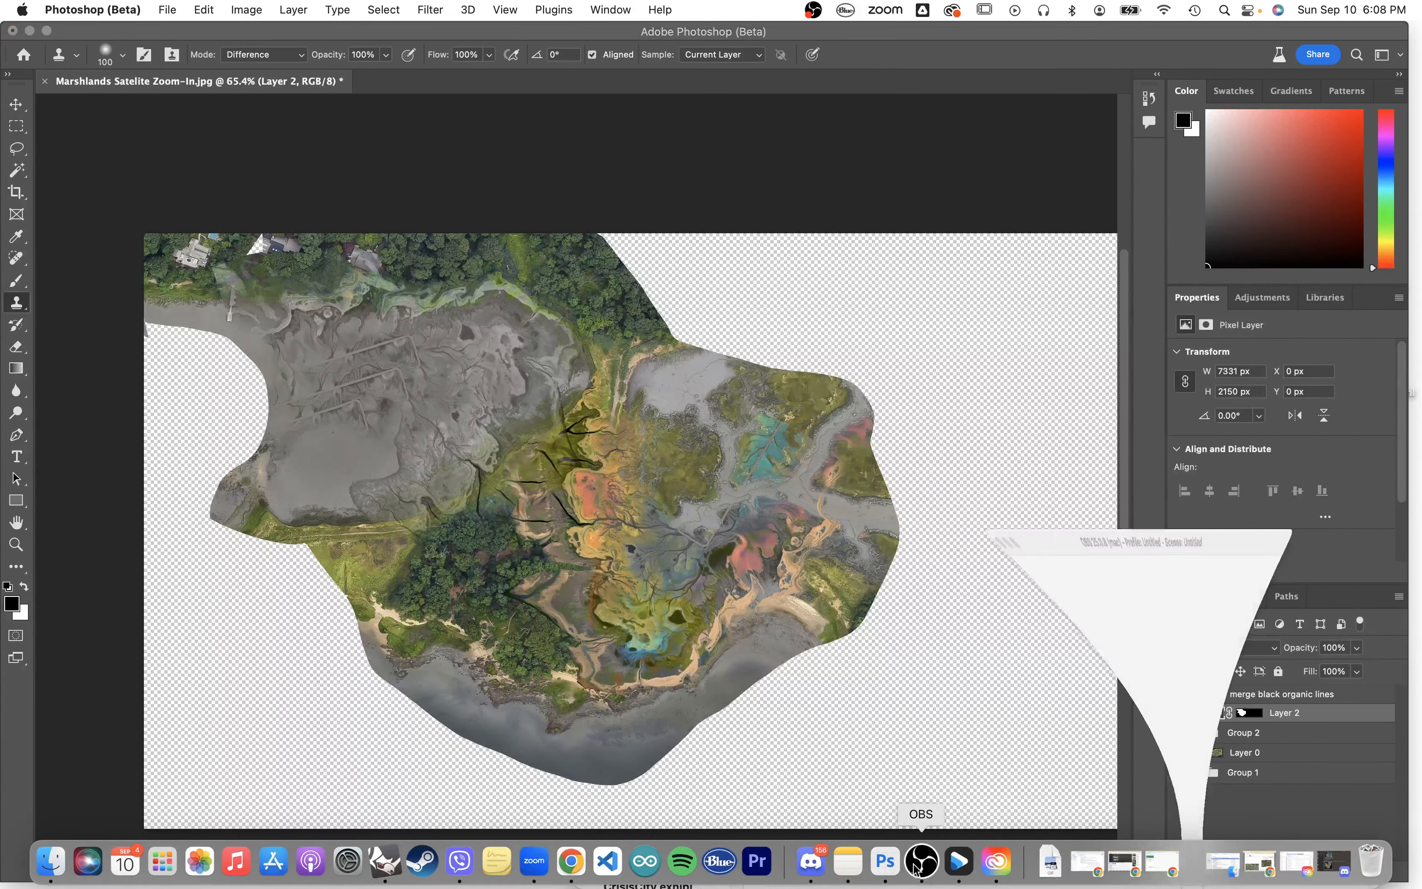